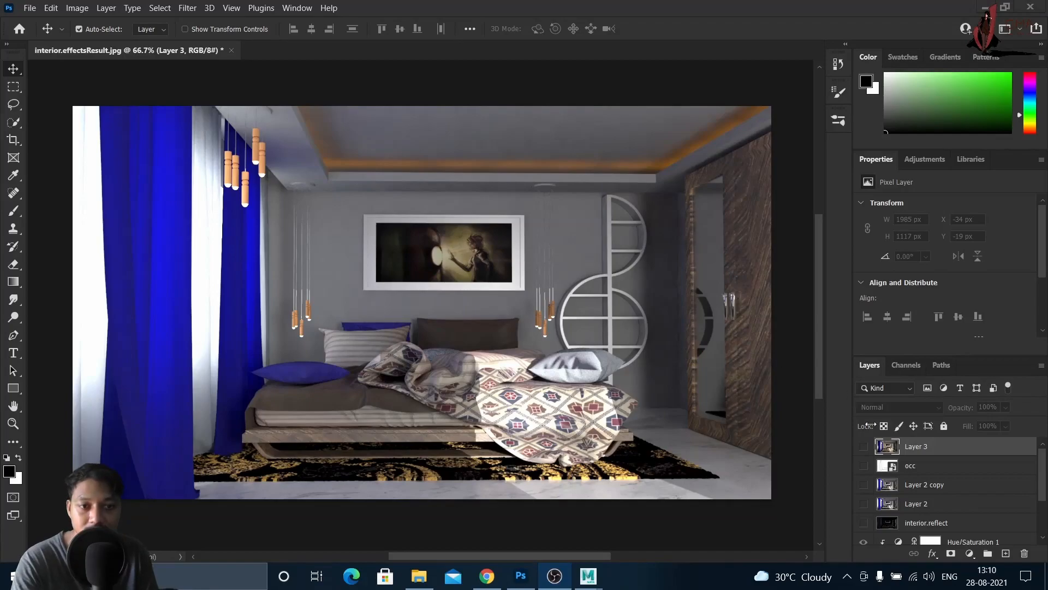
- Compare the bedroom render with and without Layer 3 by toggling that layer's visibility
key(alt+Tab)
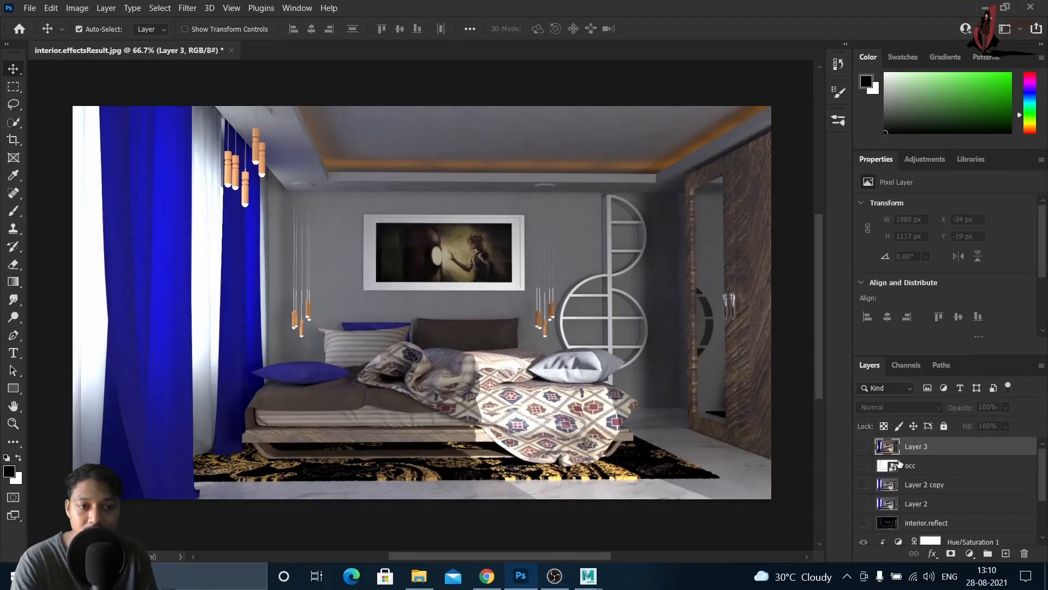
click(864, 447)
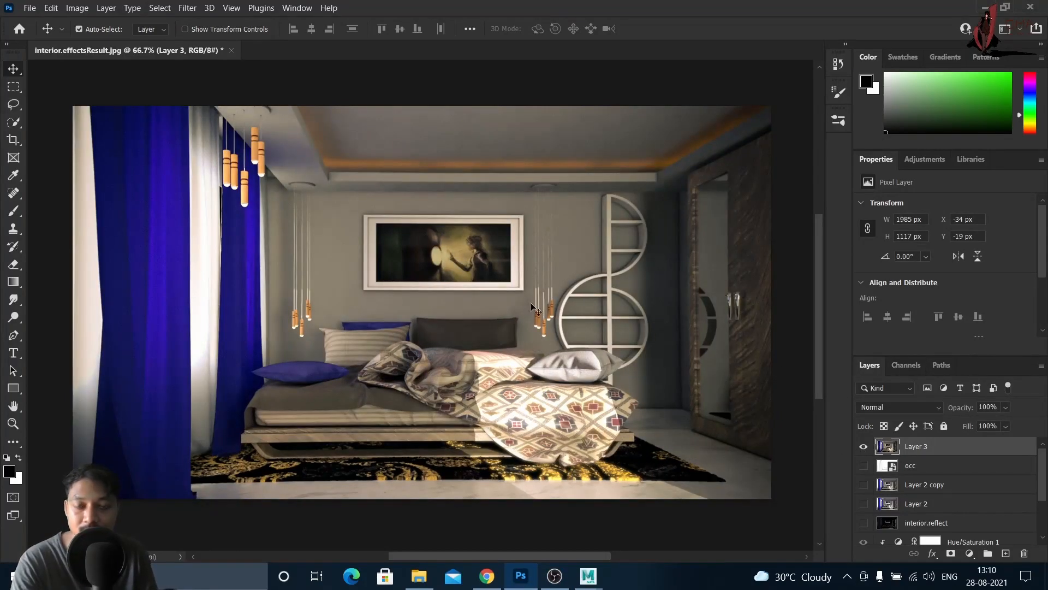
click(864, 447)
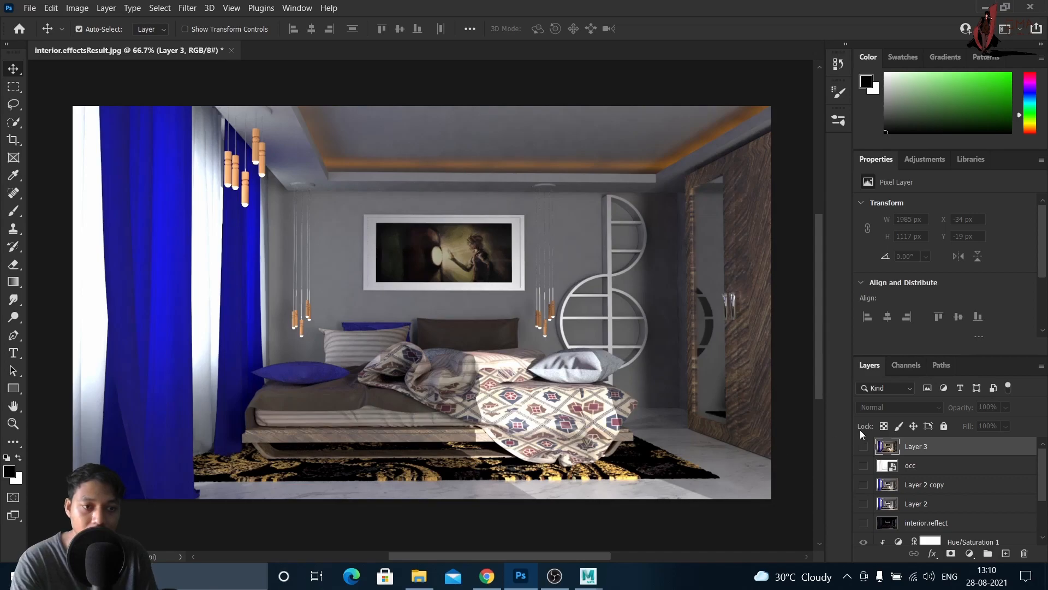
click(863, 447)
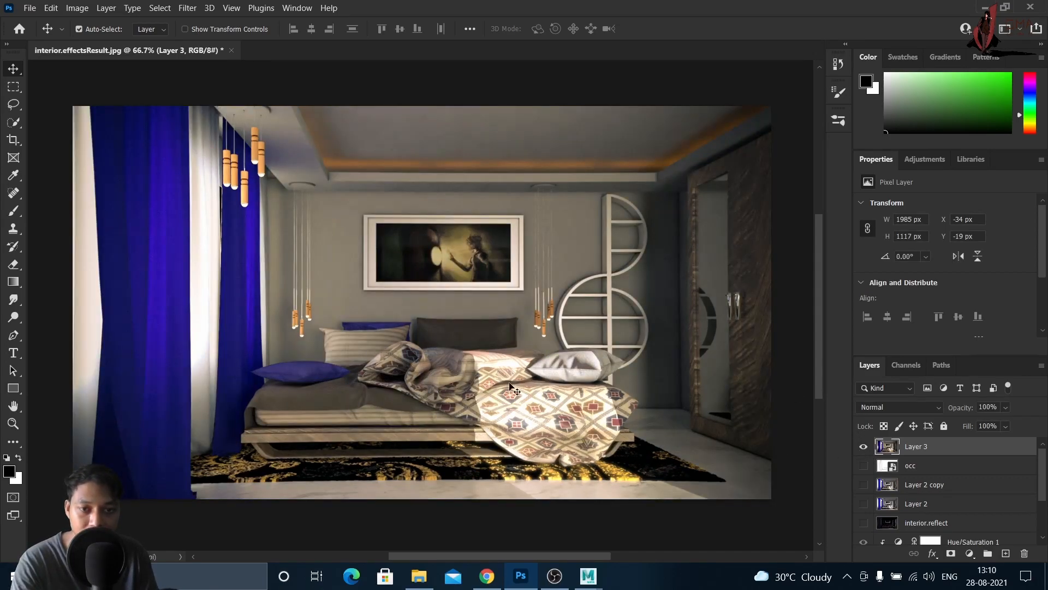
click(864, 447)
- Make Layer 1 and the interior.directional_light layer visible above the Background
scroll(896, 508, down, 3)
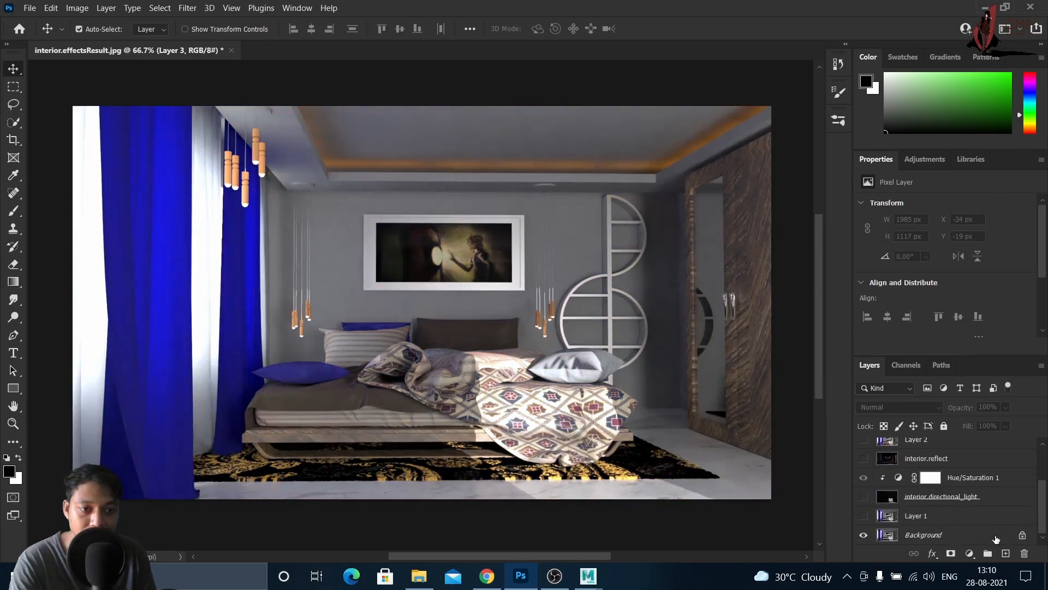
click(865, 516)
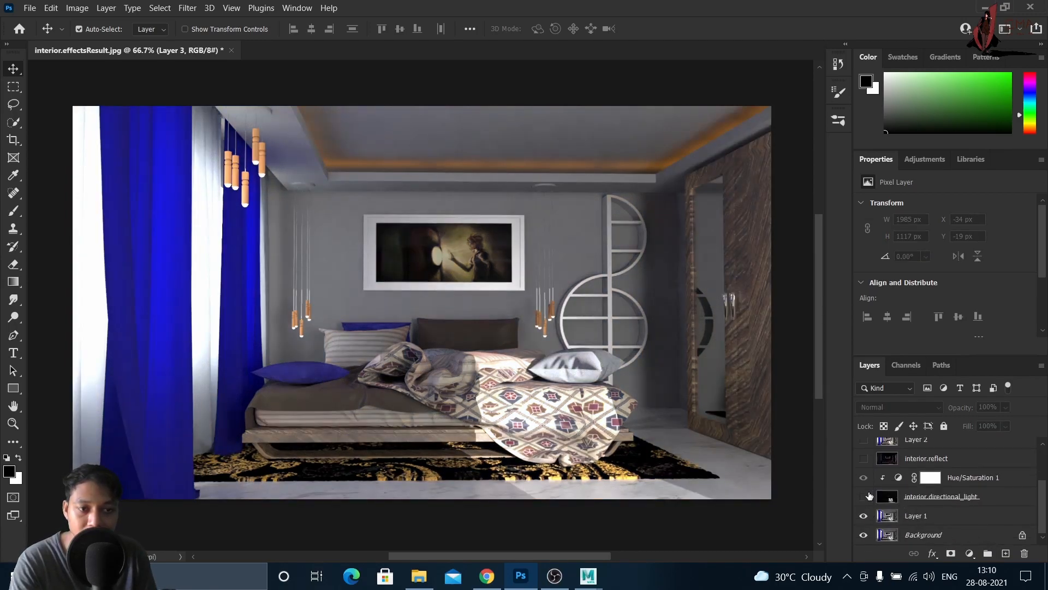
click(863, 497)
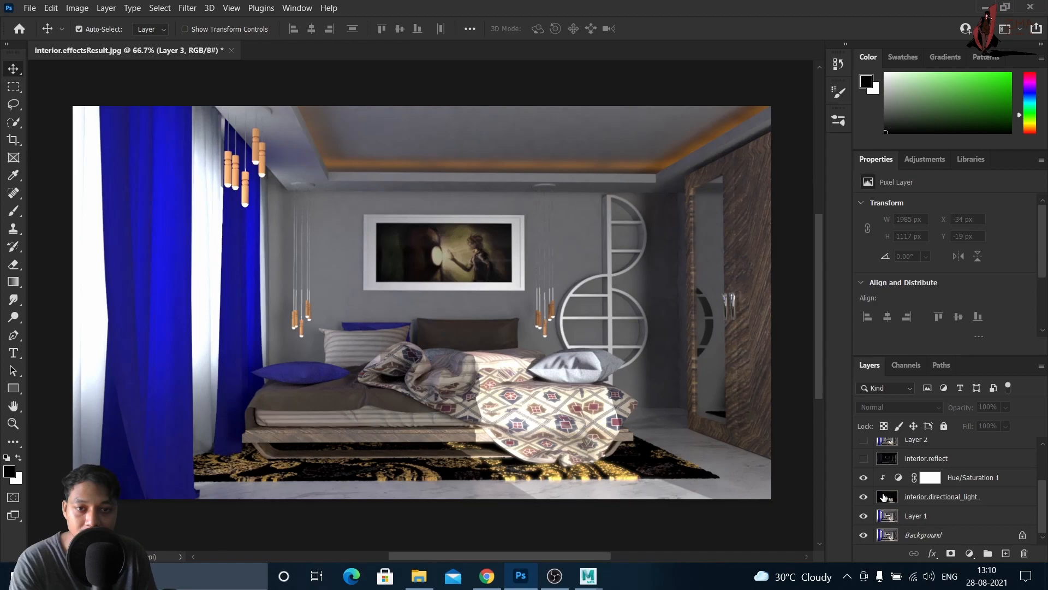
scroll(872, 498, up, 2)
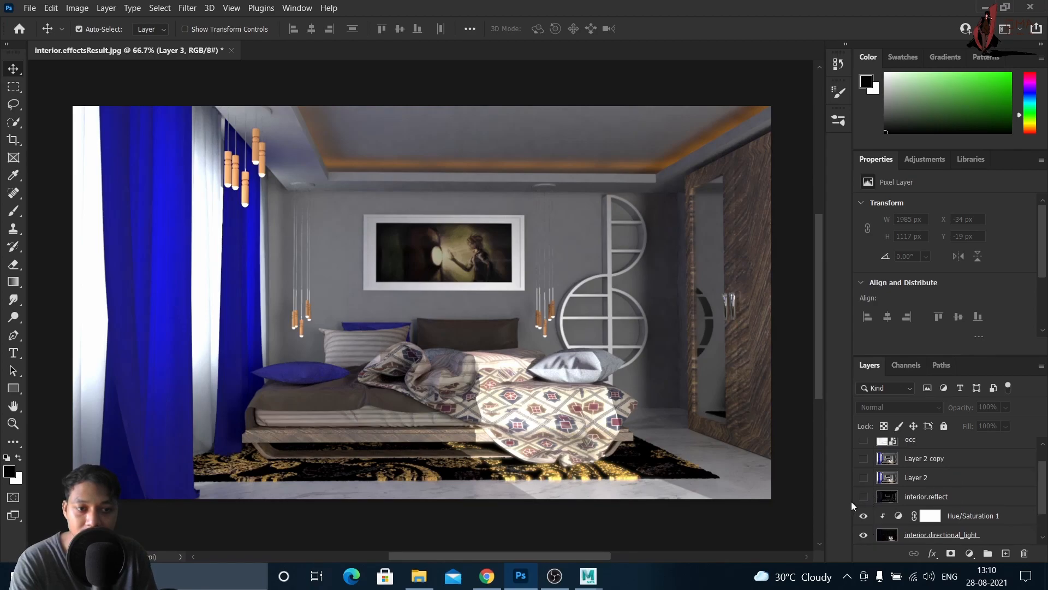
- Toggle the interior.reflect layer to compare its effect, leaving it visible, and show Layer 2
click(864, 498)
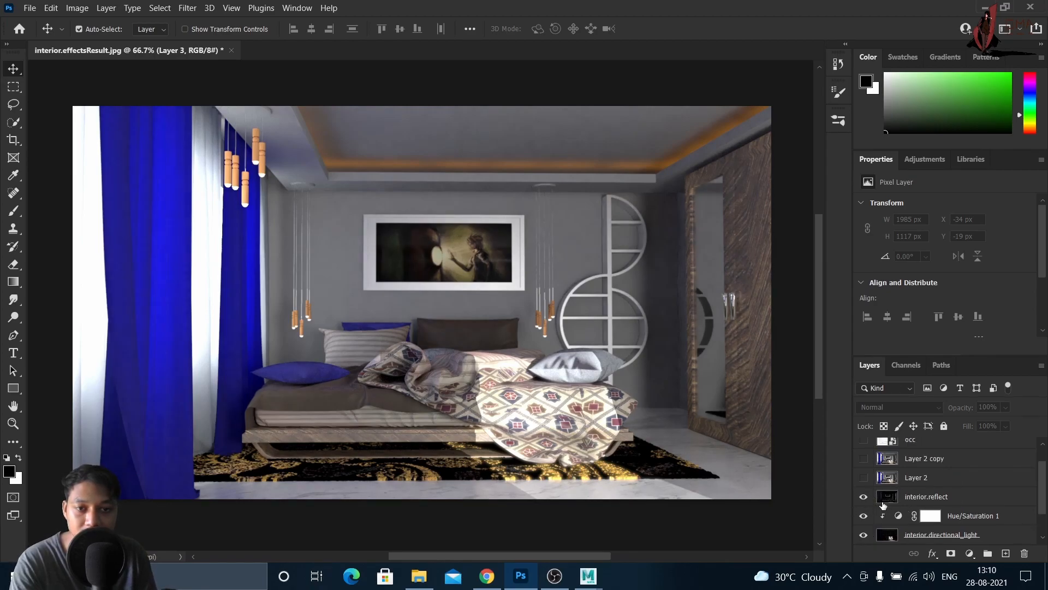
click(863, 498)
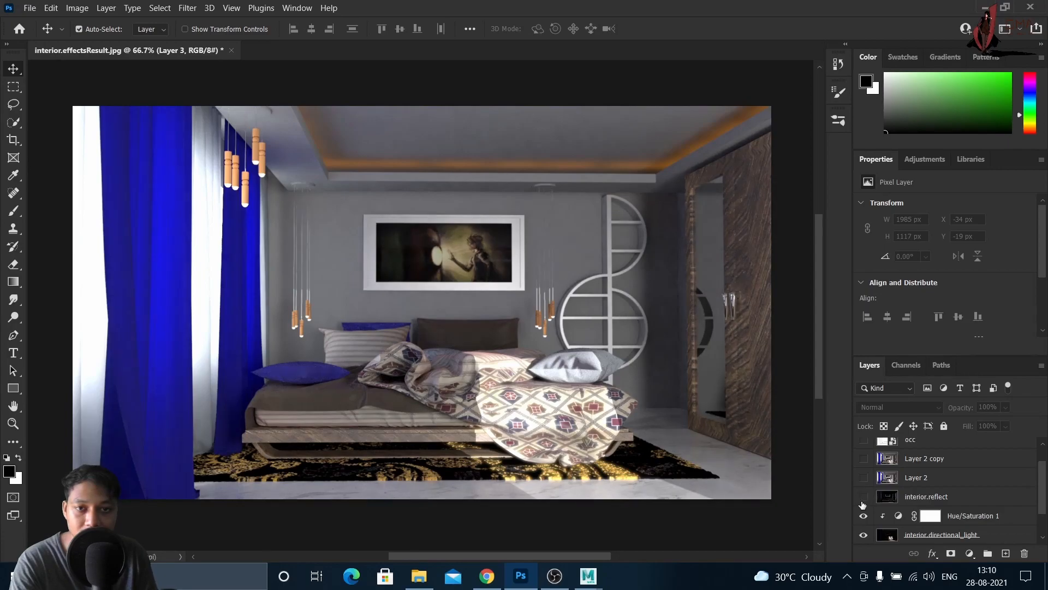
click(863, 497)
click(864, 497)
click(864, 497)
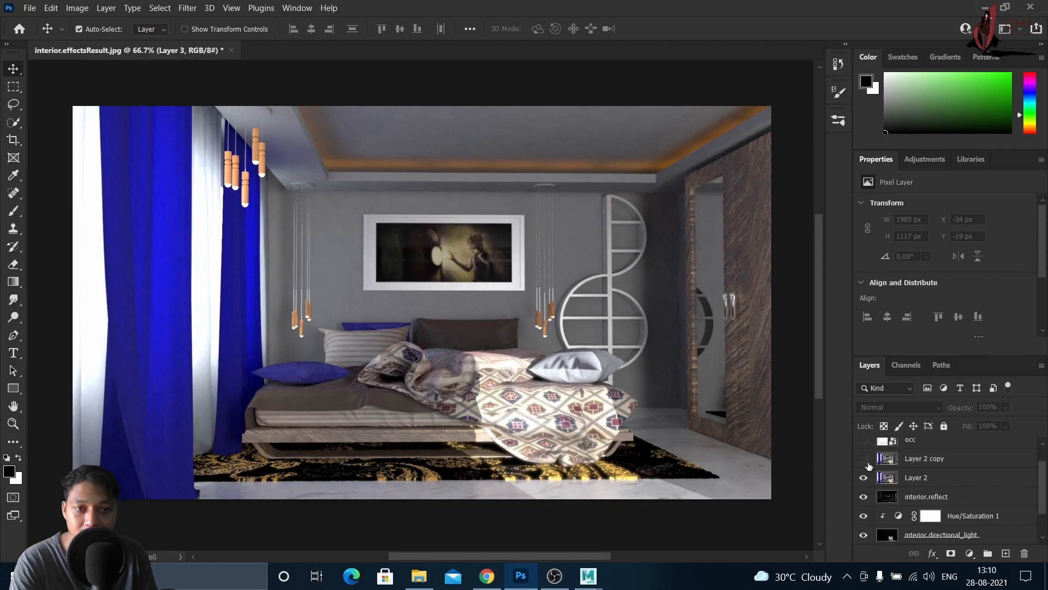
- Make Layer 2 copy, the occ layer and Layer 3 visible to complete the composite
scroll(872, 457, up, 1)
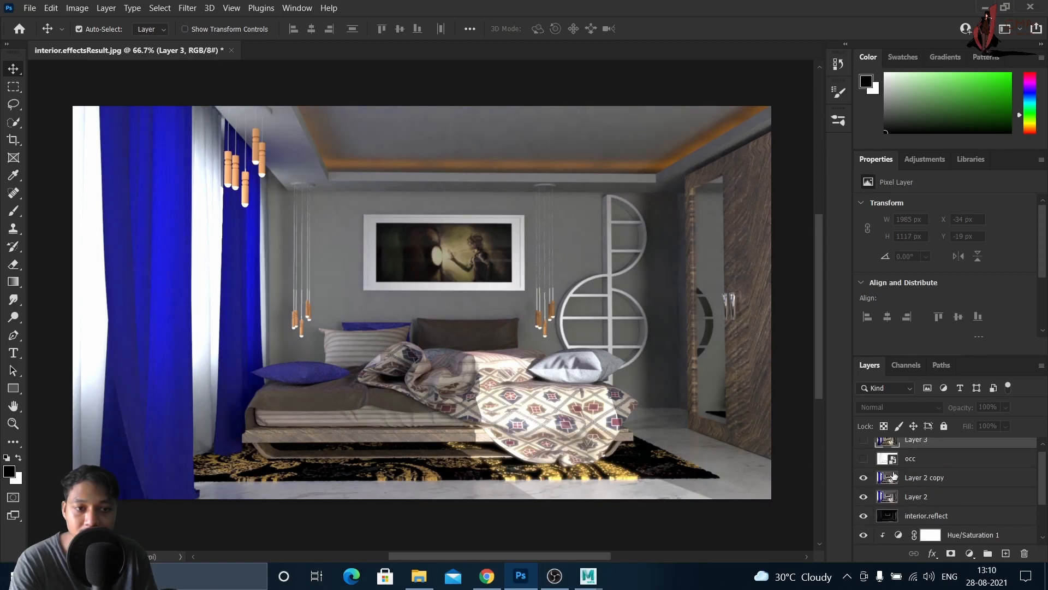
click(864, 459)
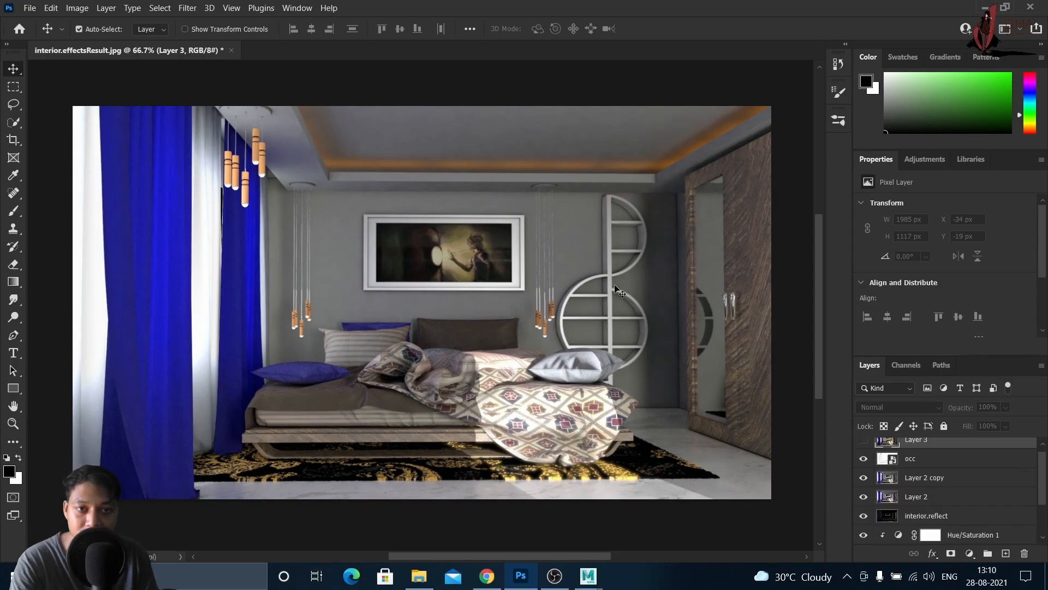
scroll(883, 463, up, 1)
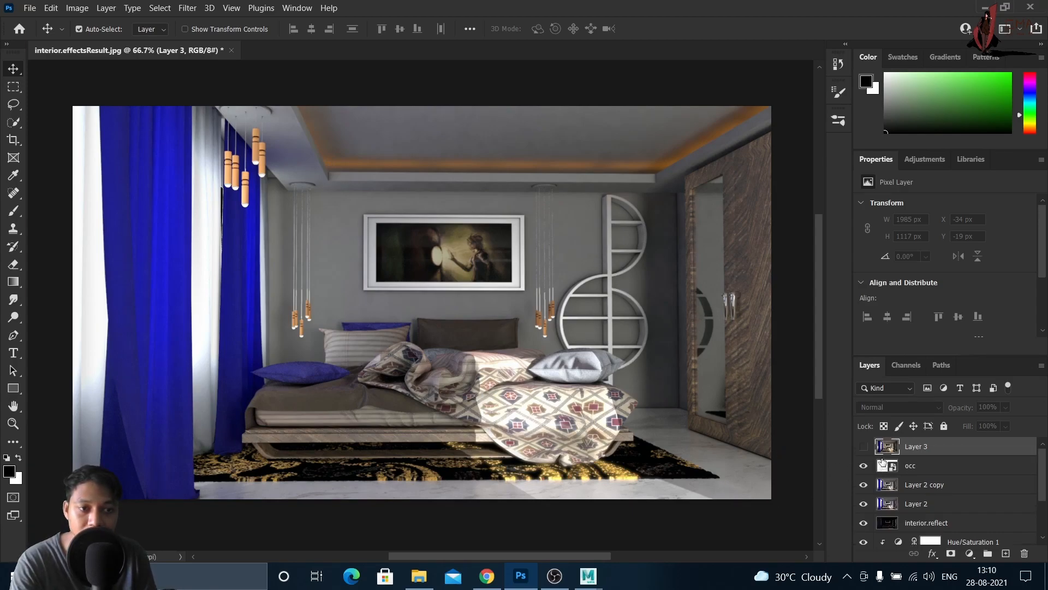
click(863, 446)
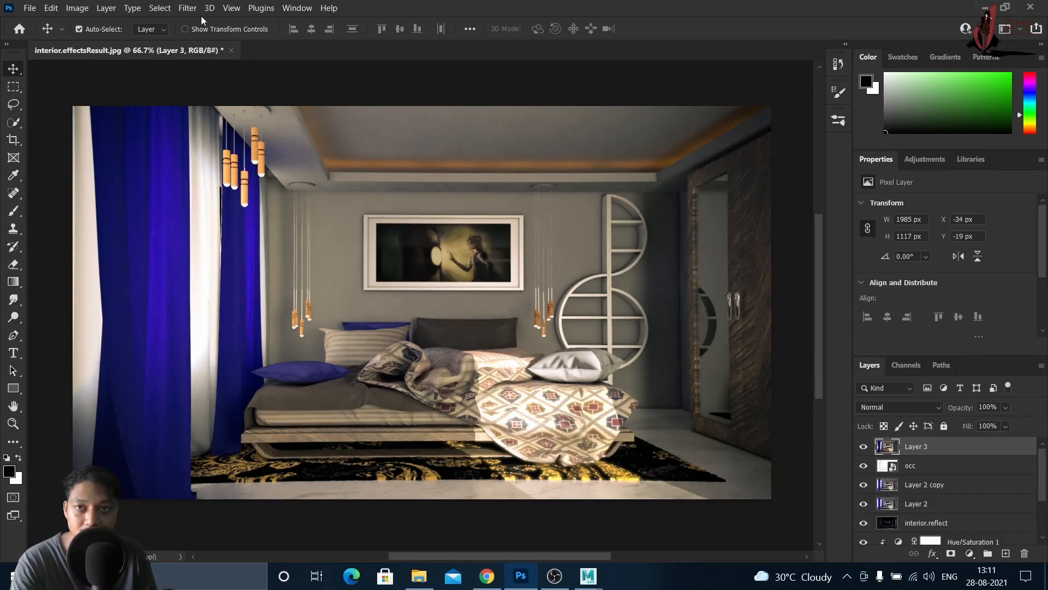
click(186, 9)
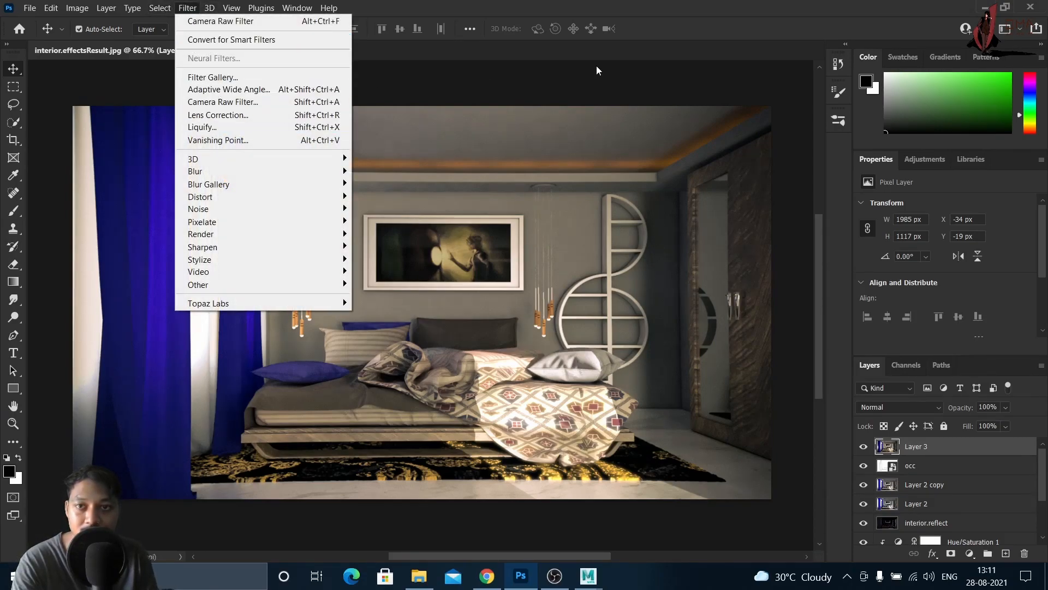
click(553, 89)
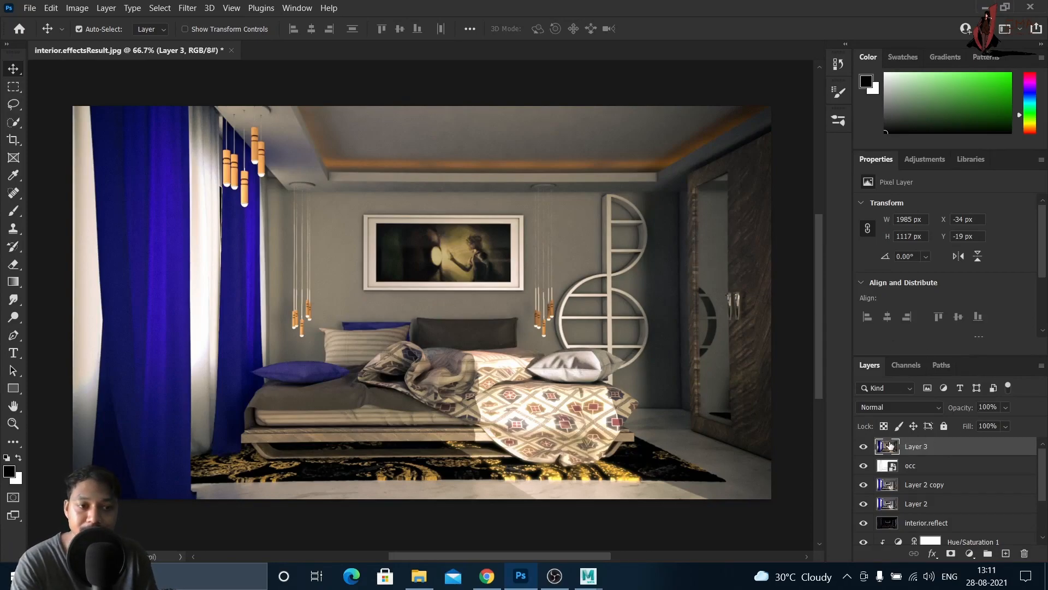
scroll(867, 485, down, 1)
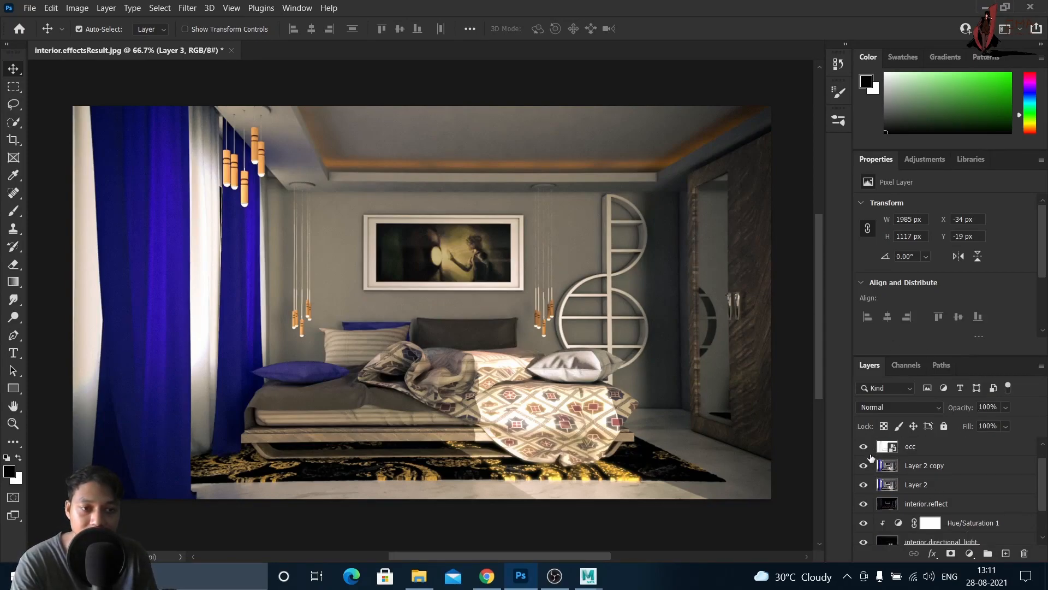
scroll(863, 447, up, 1)
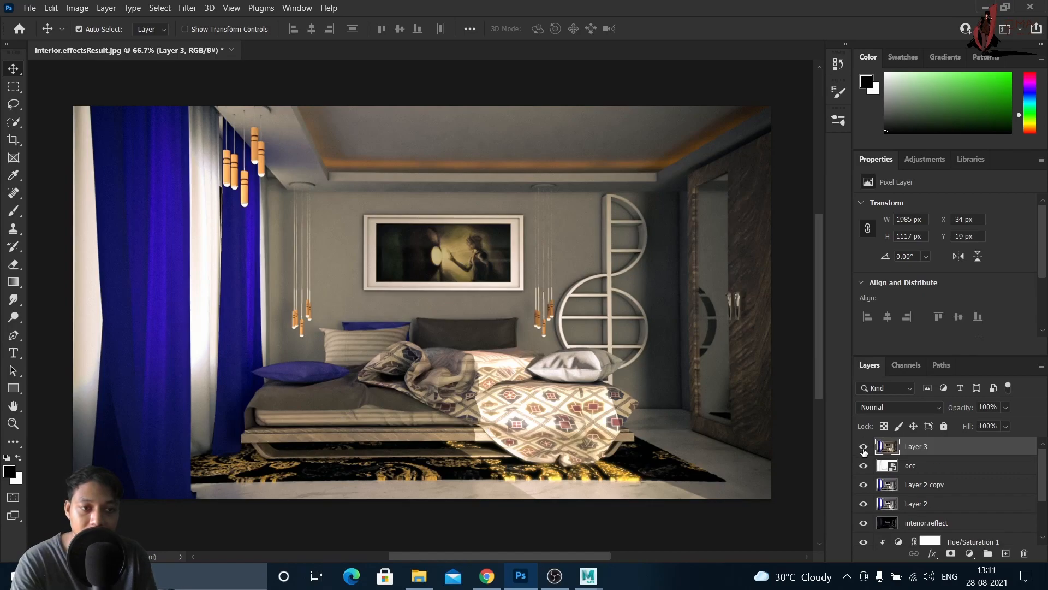
- Hide Layer 3 and toggle the occ layer off and on to compare its shading effect
click(864, 446)
click(863, 466)
click(864, 466)
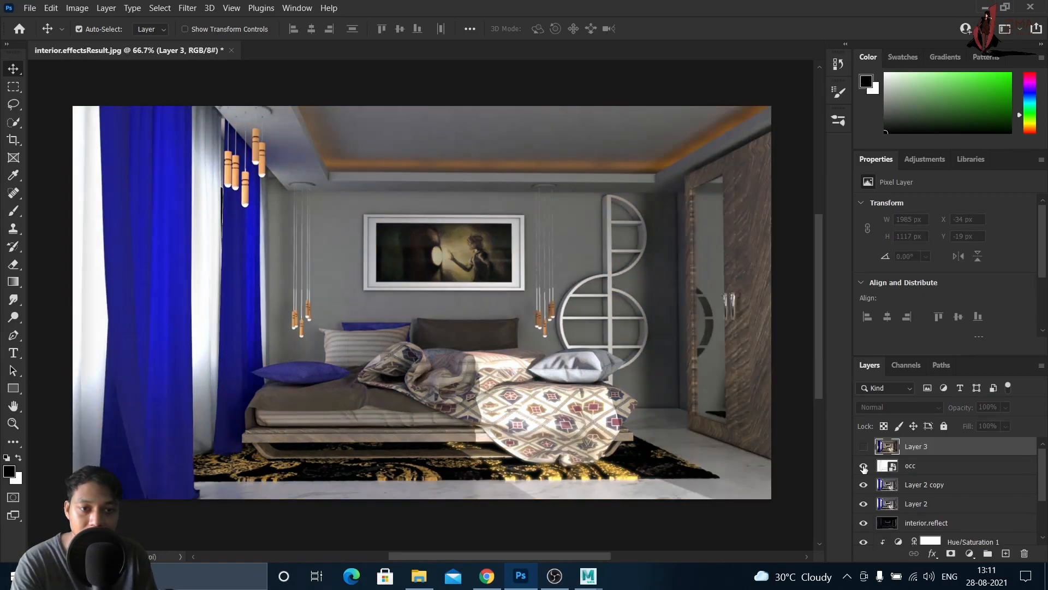
- Hide Layer 2 and Layer 2 copy, and toggle the interior.reflect layer to compare the reflections, leaving it visible
scroll(866, 470, down, 2)
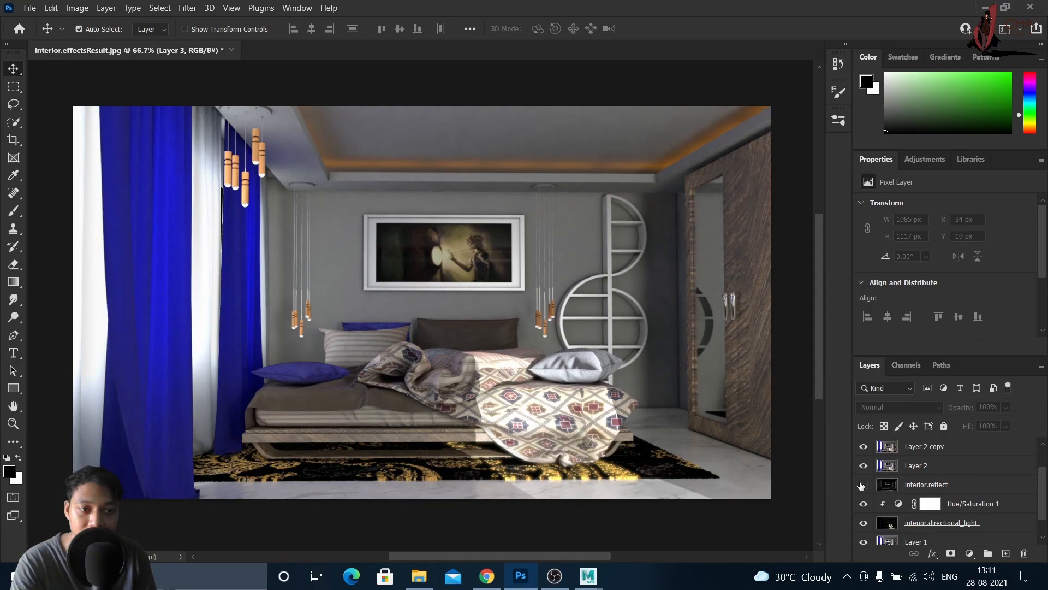
click(864, 468)
click(864, 447)
click(863, 485)
click(862, 486)
click(863, 486)
- Toggle the interior.directional_light layer repeatedly to compare the directional light on the bed and floor
scroll(863, 500, down, 1)
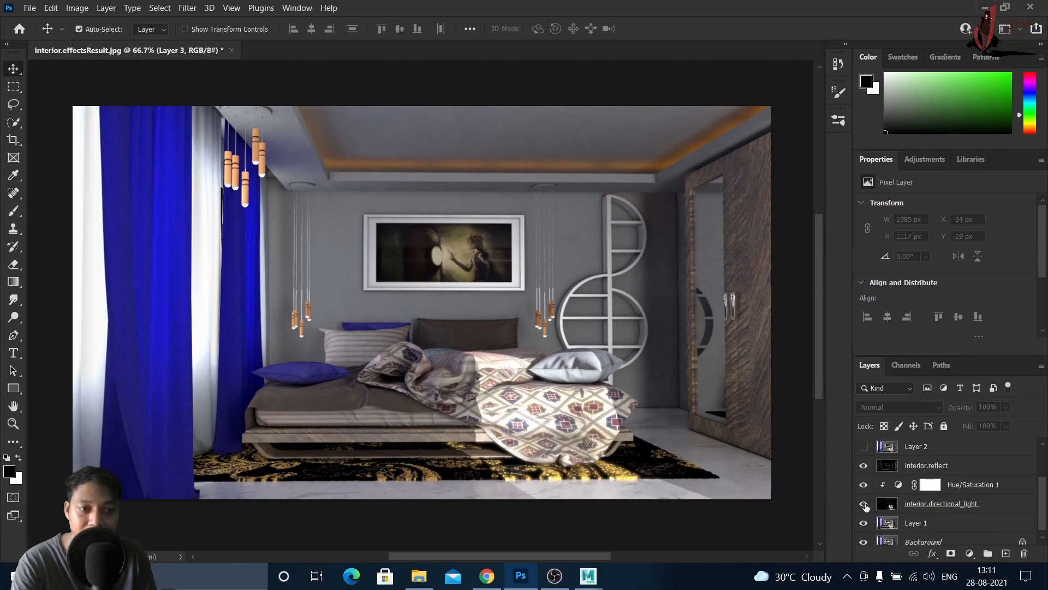
click(864, 504)
click(864, 505)
click(865, 505)
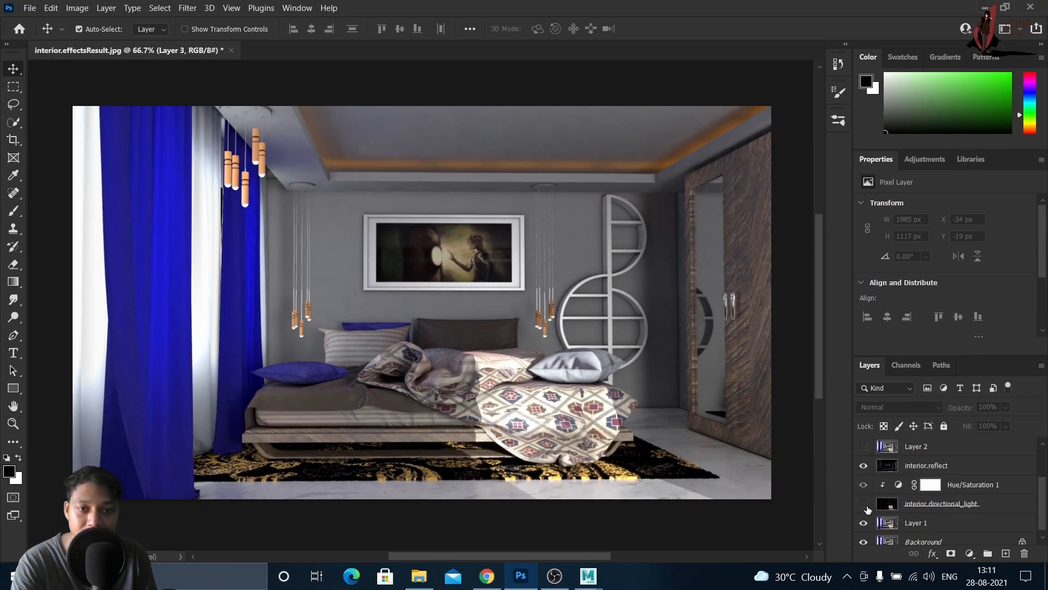
click(864, 505)
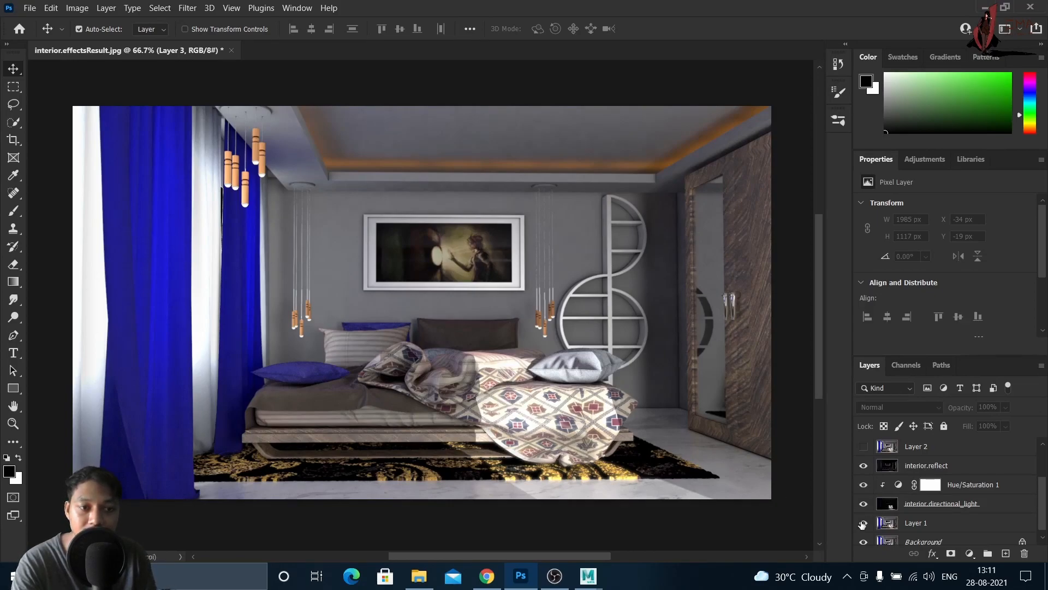
click(863, 505)
click(863, 505)
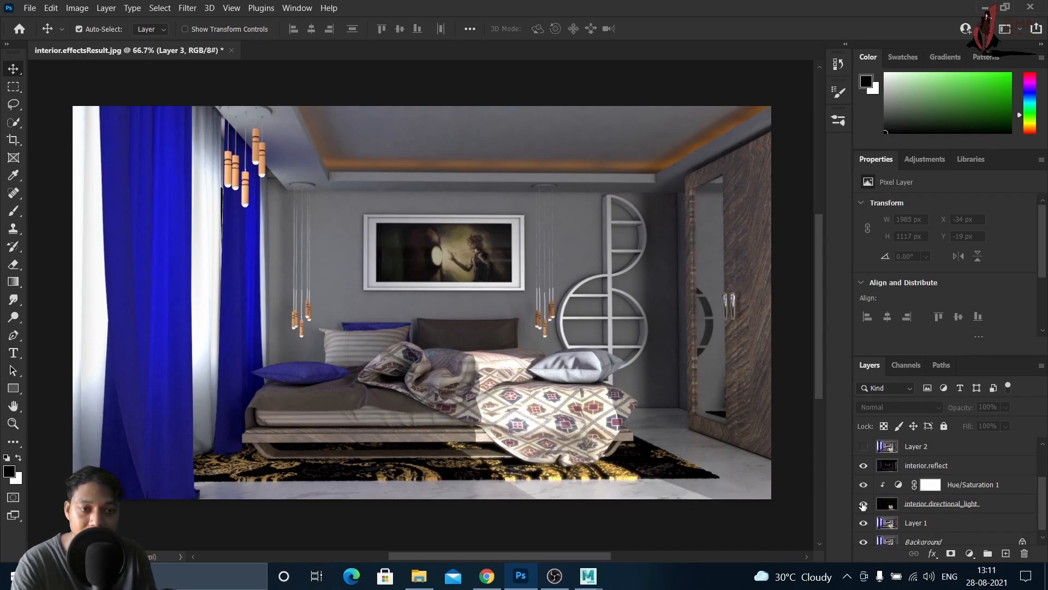
scroll(863, 504, down, 1)
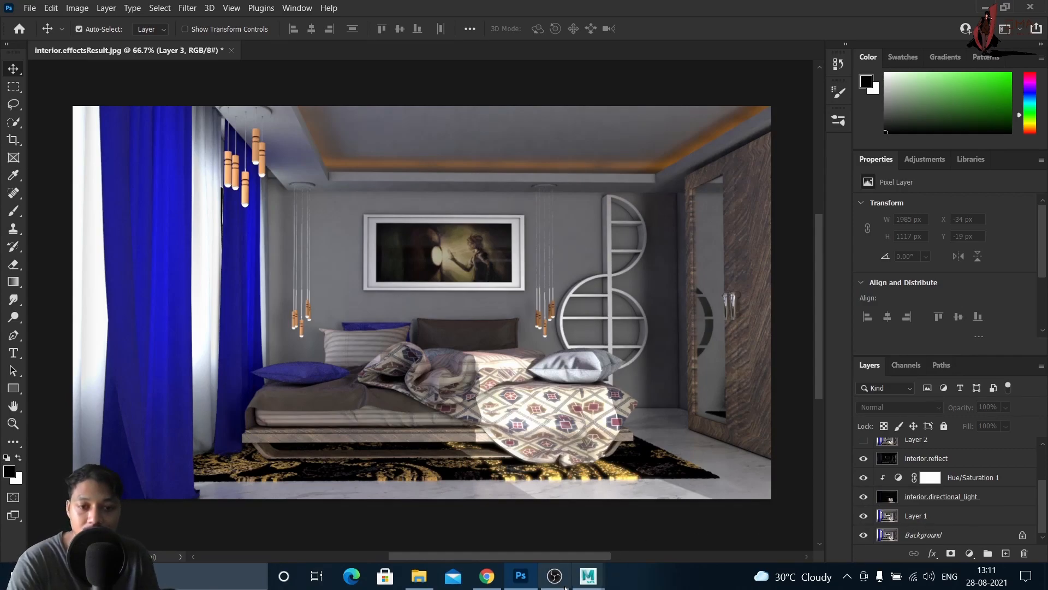
- Switch to the bedroom scene in Maya and open the VRayMtl10 material attributes of the room's floor mesh
mouse_move(589, 579)
click(627, 520)
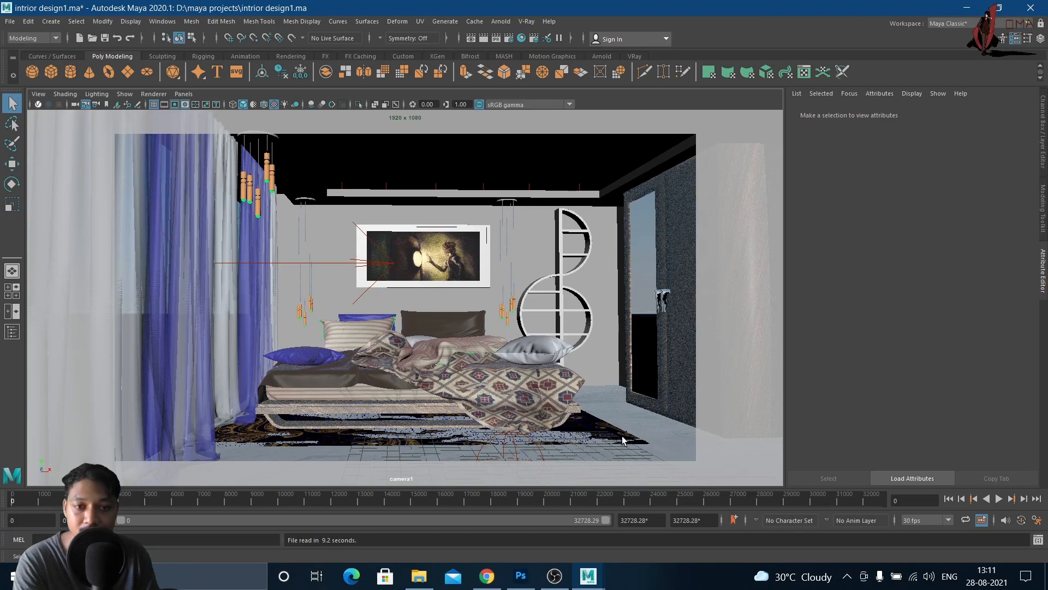
click(666, 447)
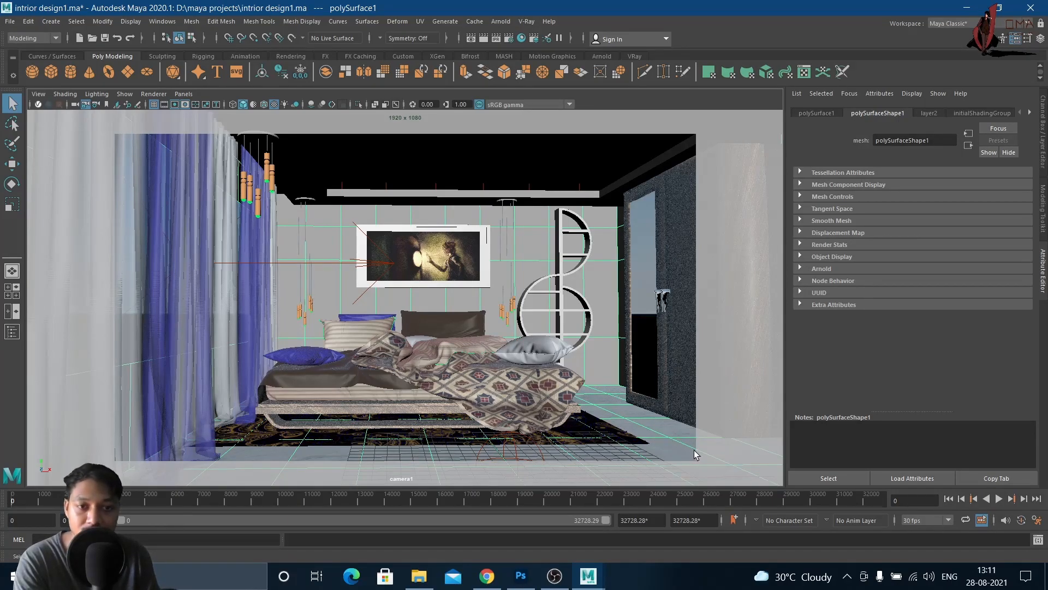
click(1029, 112)
click(1029, 112)
click(1029, 112)
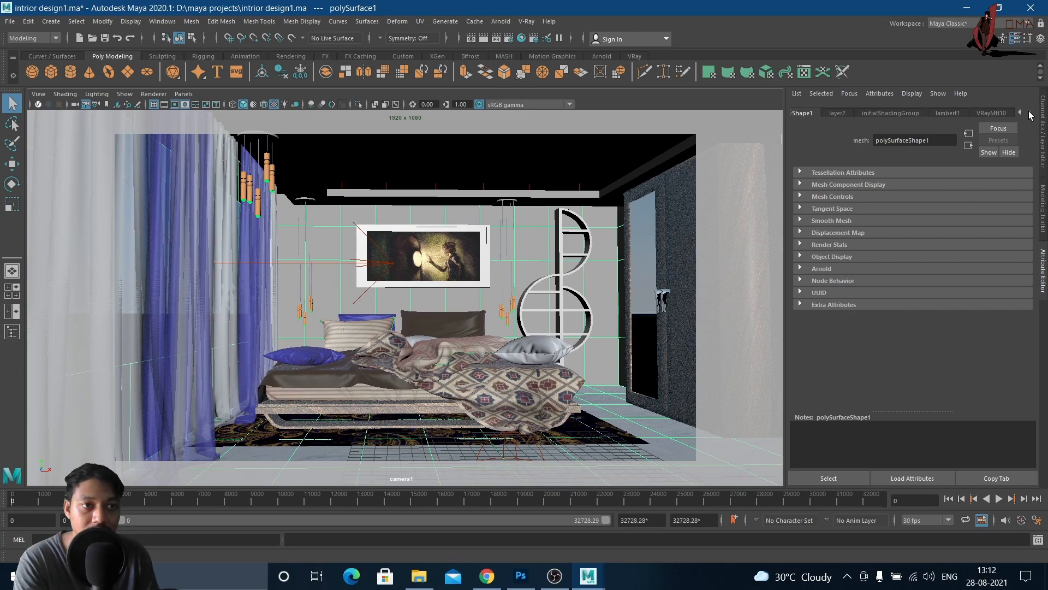
click(992, 113)
- Examine the file texture connected to VRayMtl10's diffuse color and its 2D placement settings
scroll(955, 227, up, 2)
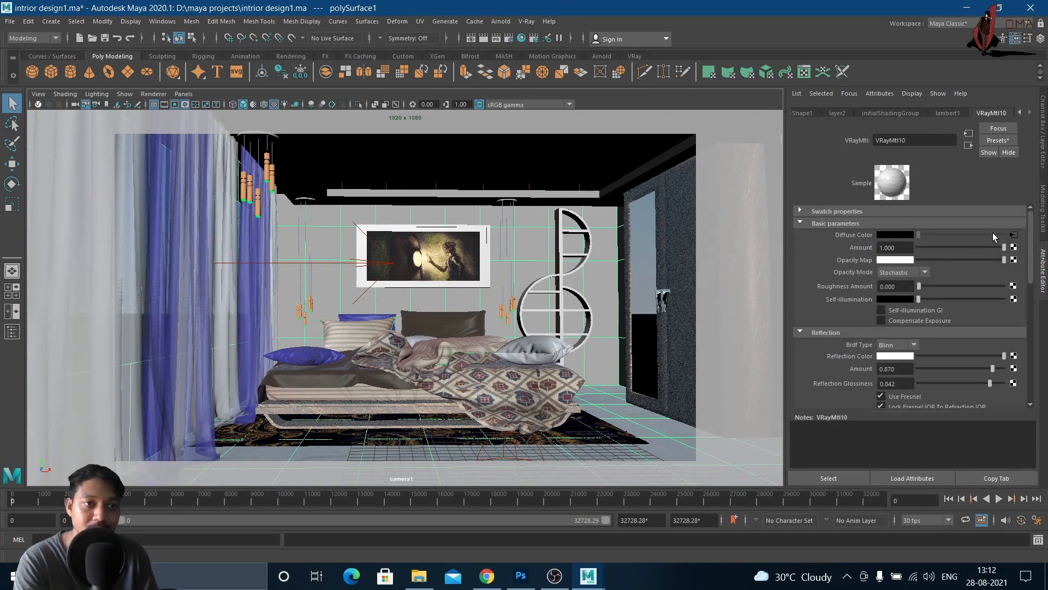
click(1013, 236)
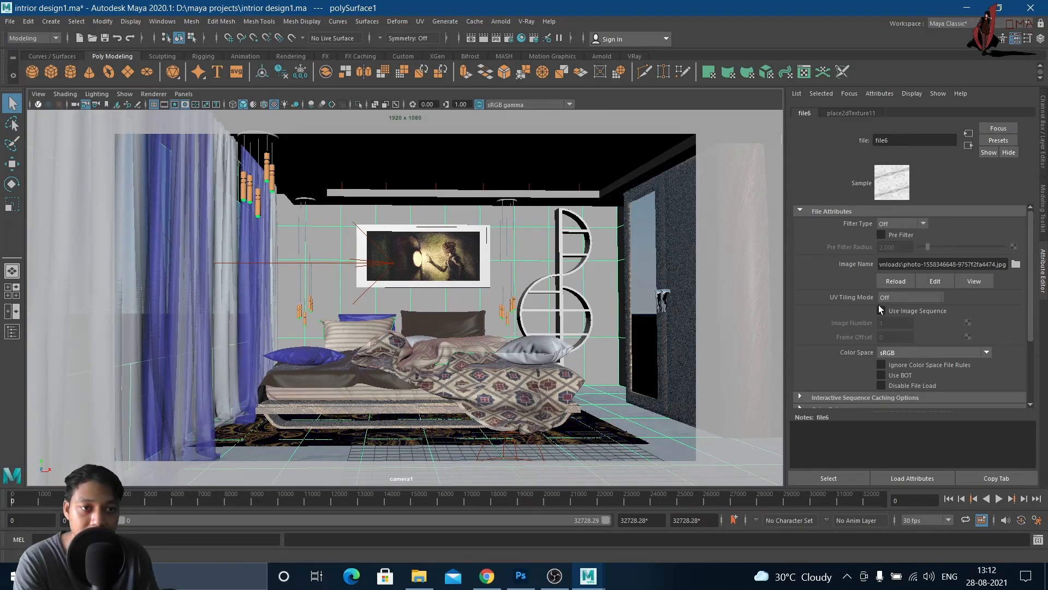
click(856, 114)
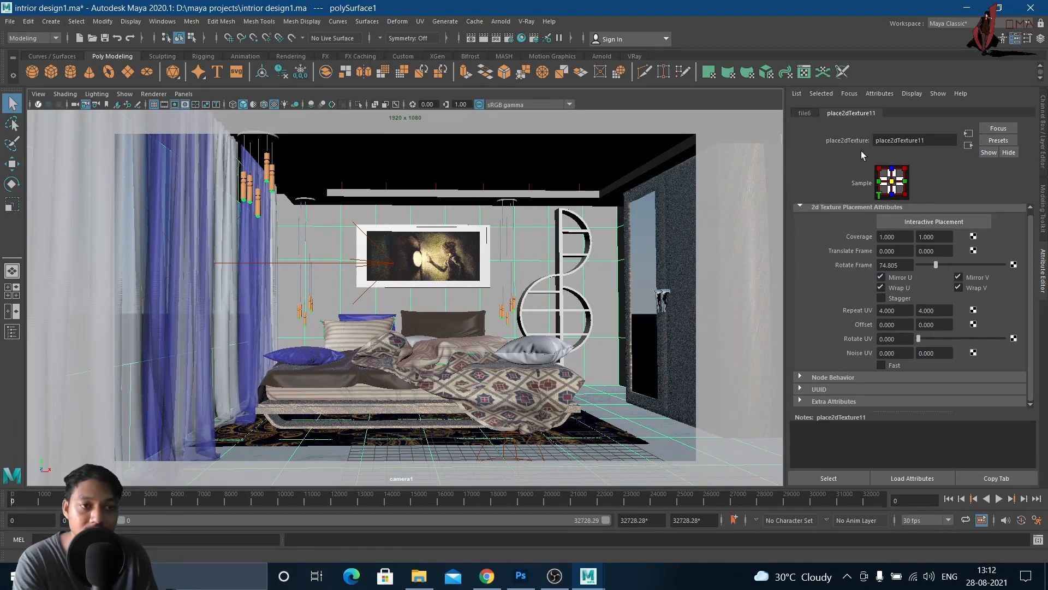
click(804, 113)
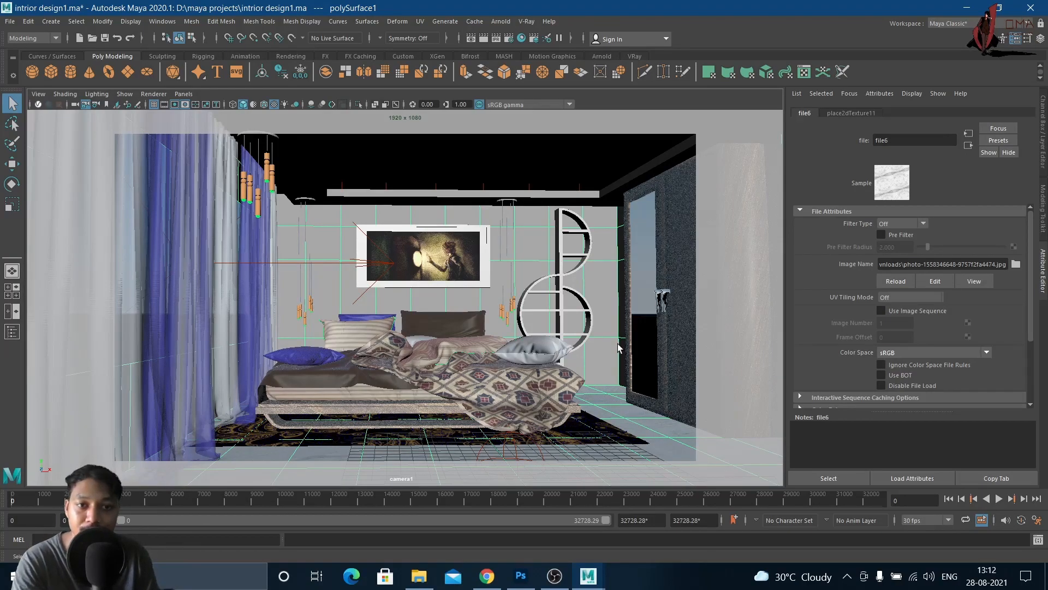
- Bring up the material attributes of the framed wall picture and those of the floor mesh
click(450, 264)
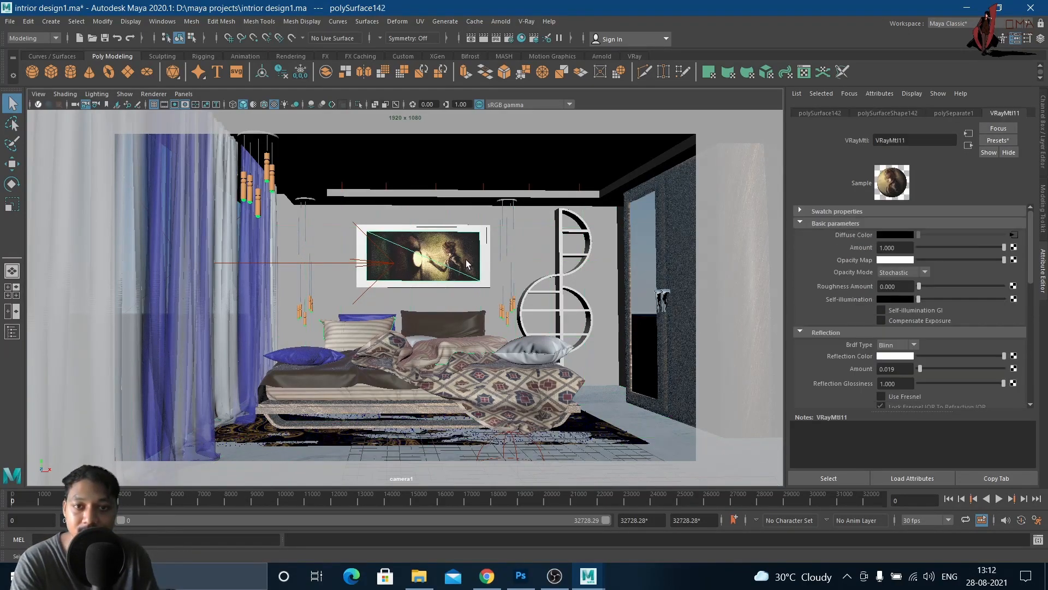
click(647, 435)
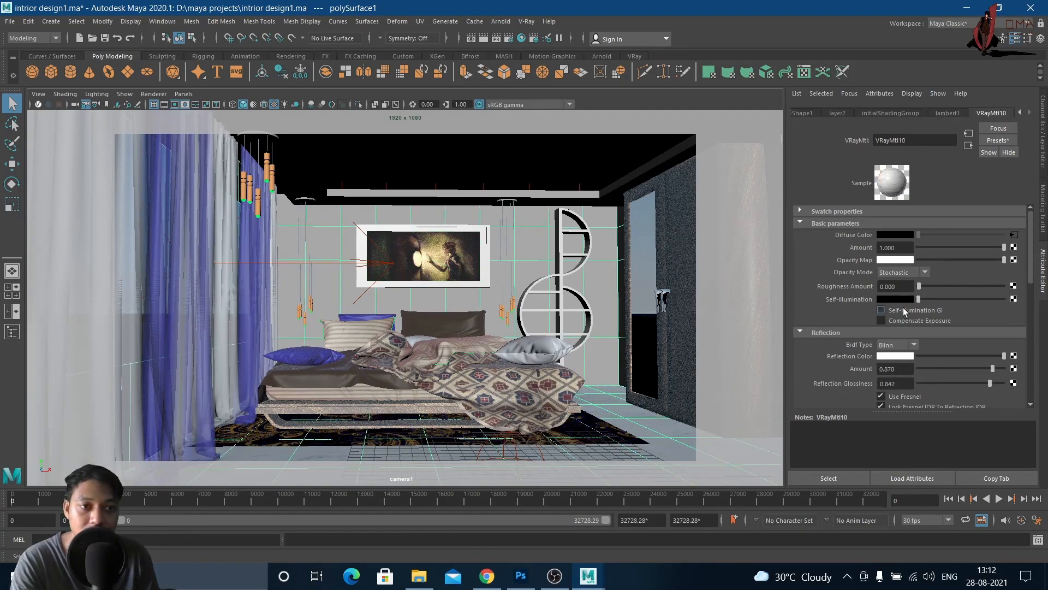
- Set the reflection glossiness of the floor material VRayMtl10 to 0.863
scroll(923, 294, down, 3)
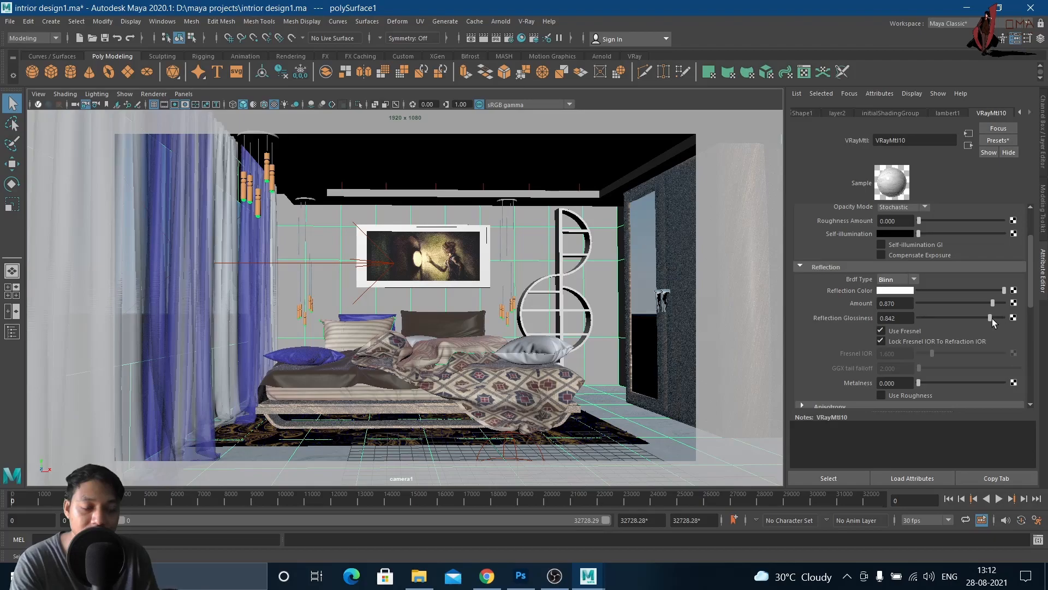
drag(992, 322, 993, 322)
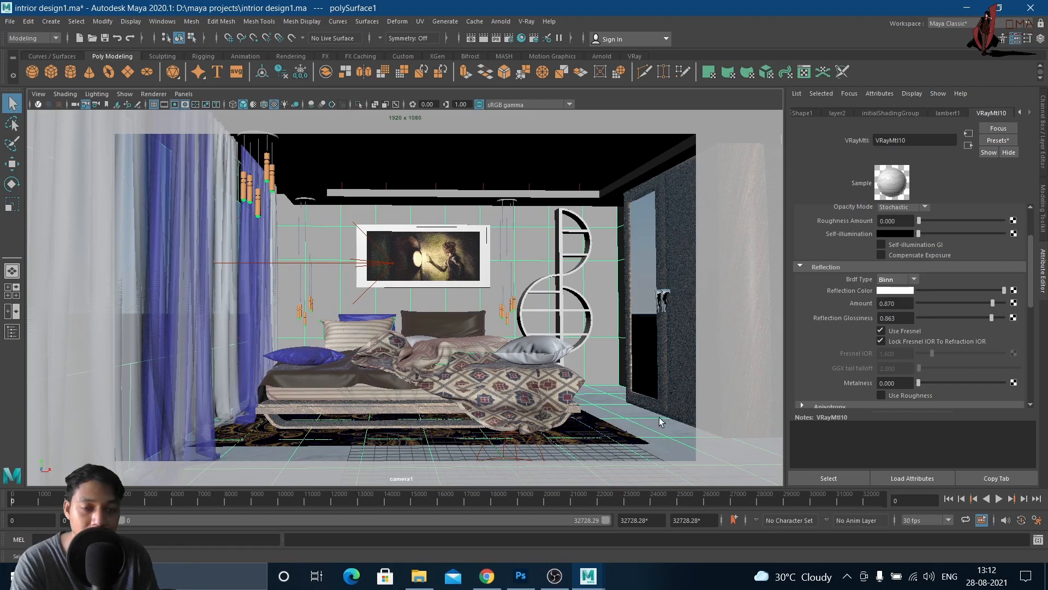
- Examine the basic and reflection parameters of the framed wall picture's material, VRayMtl11
click(423, 257)
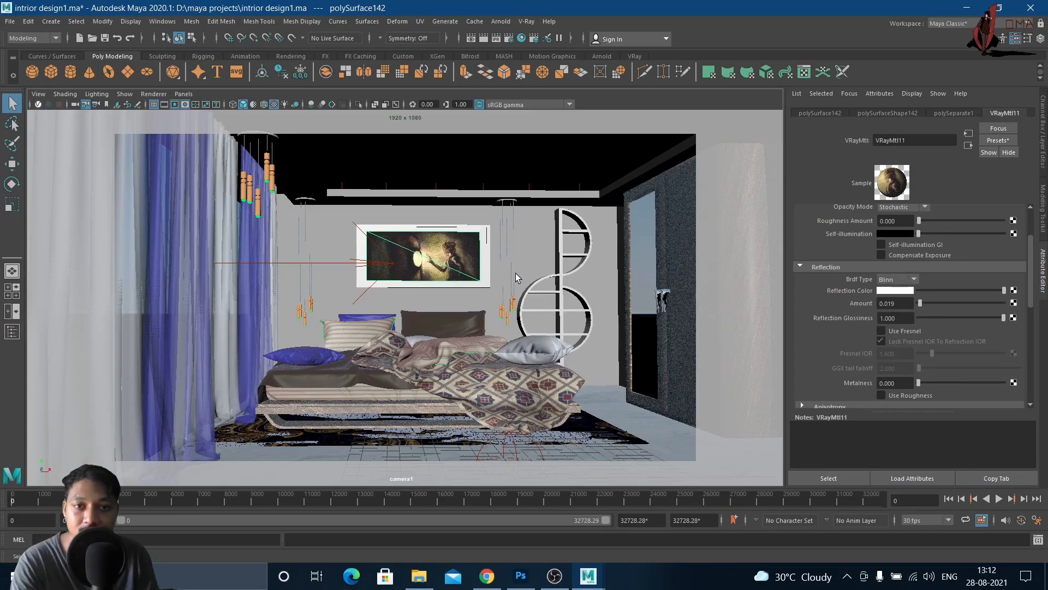
click(568, 265)
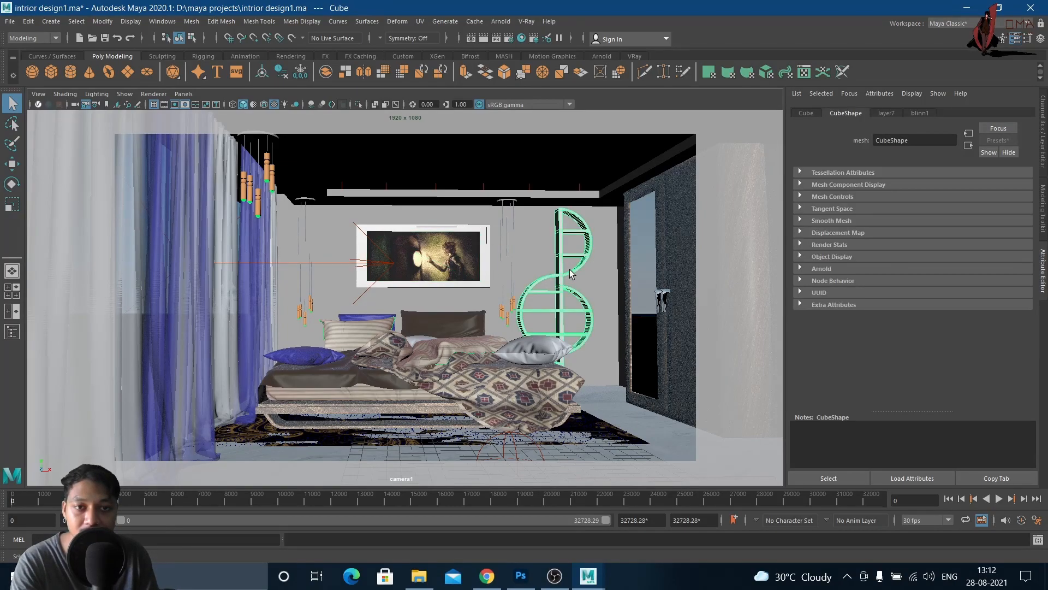
click(424, 260)
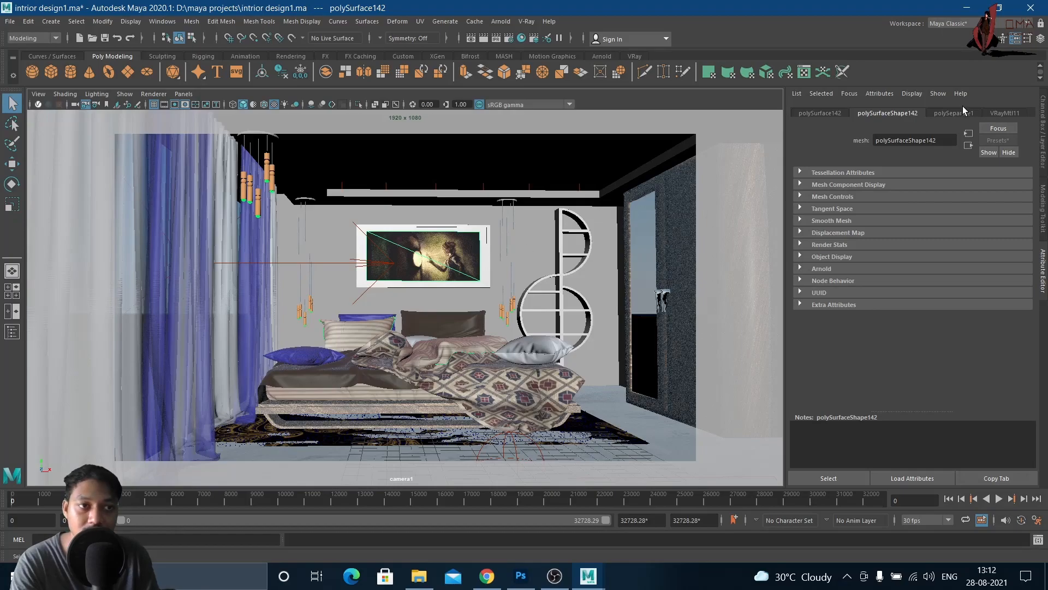
click(1000, 112)
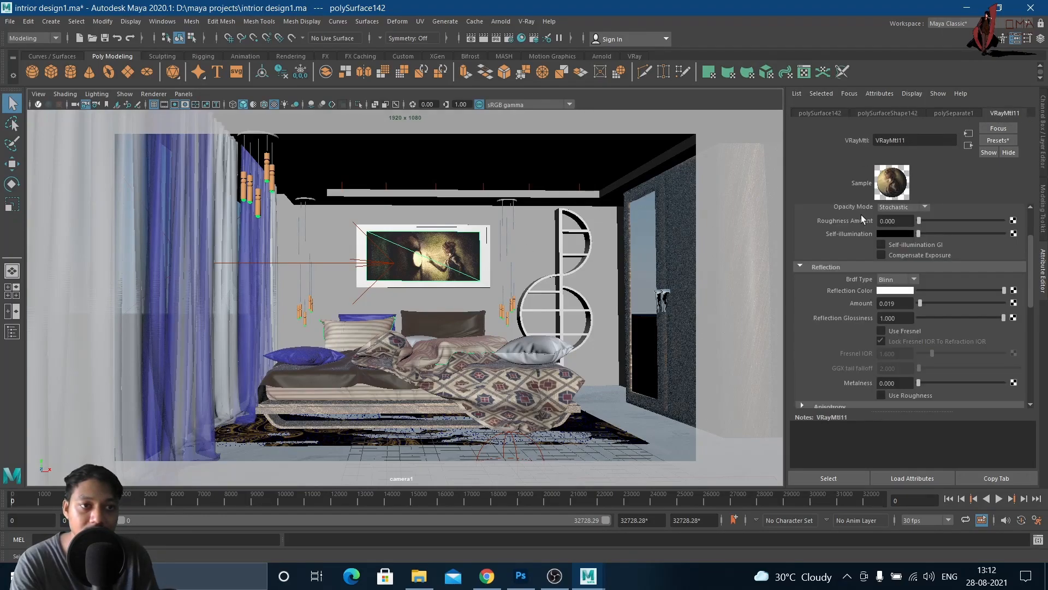
scroll(937, 221, up, 3)
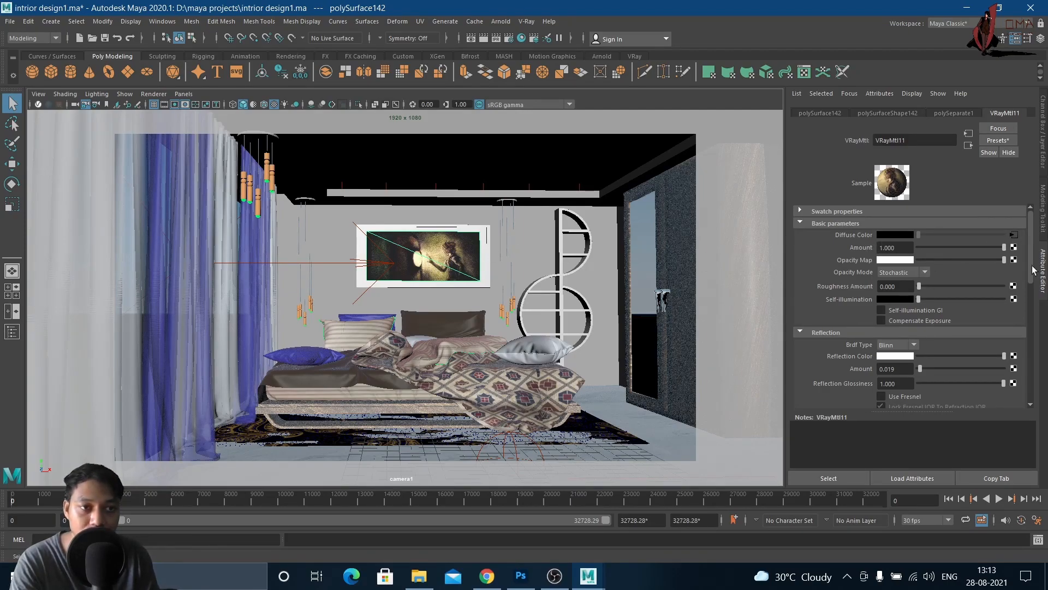
scroll(943, 334, down, 2)
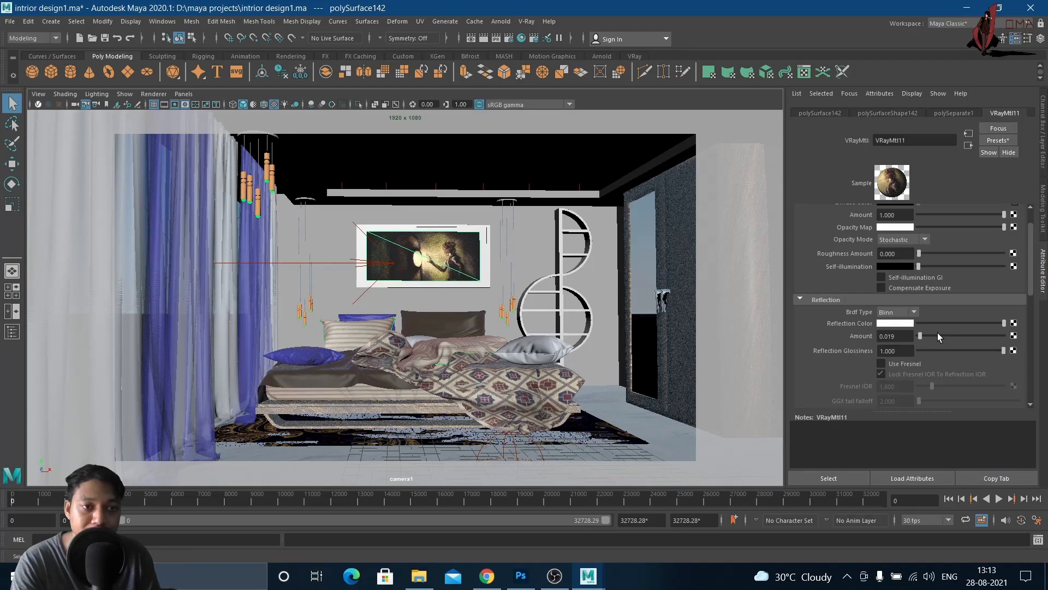
scroll(938, 334, down, 2)
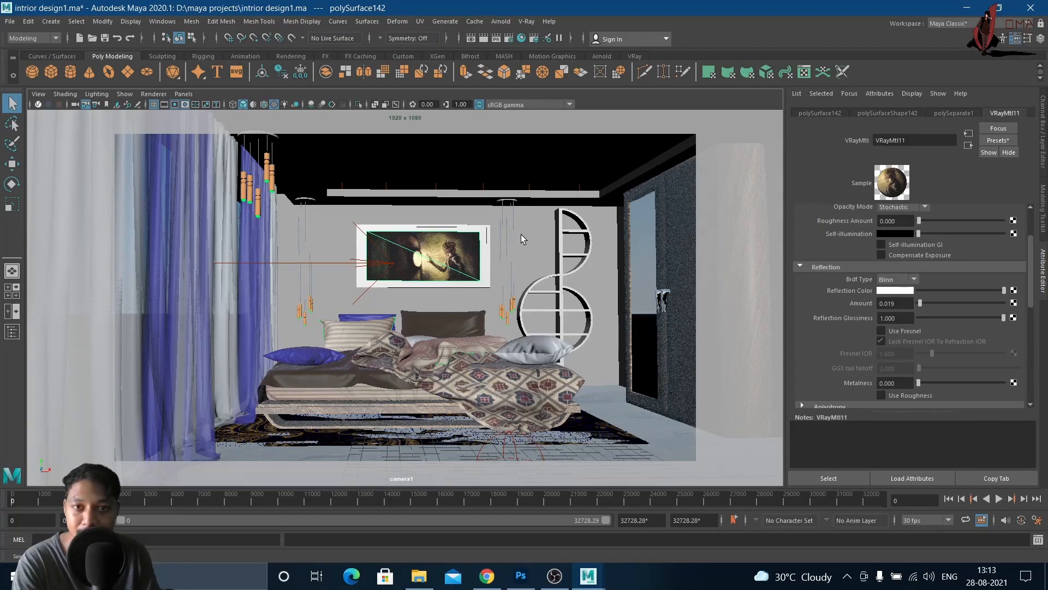
- Open the render elements in the V-Ray render settings and remove the Denoiser, Light Select and GI elements
click(509, 40)
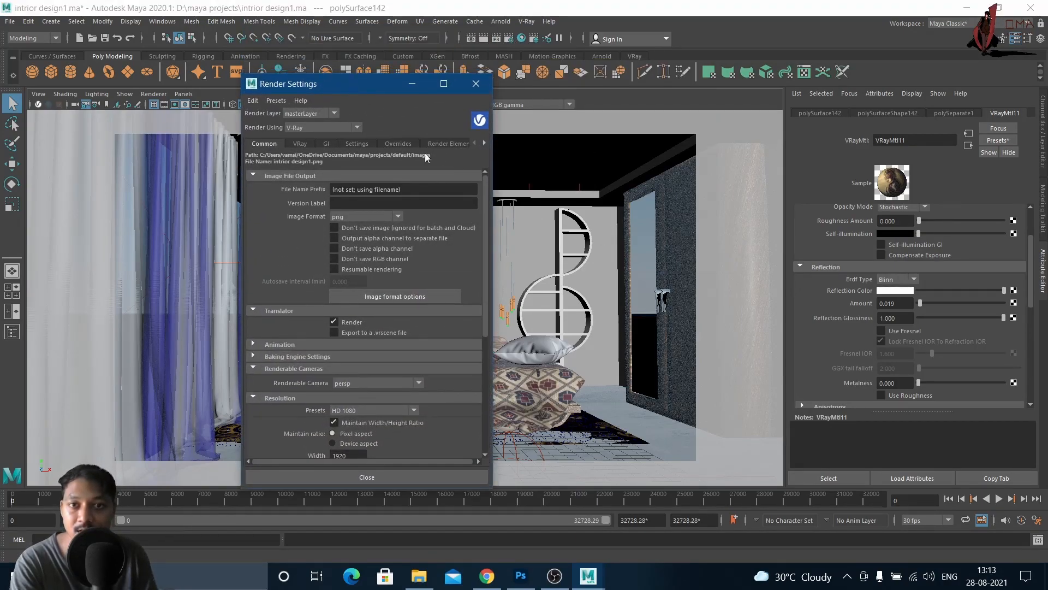
click(360, 145)
click(396, 144)
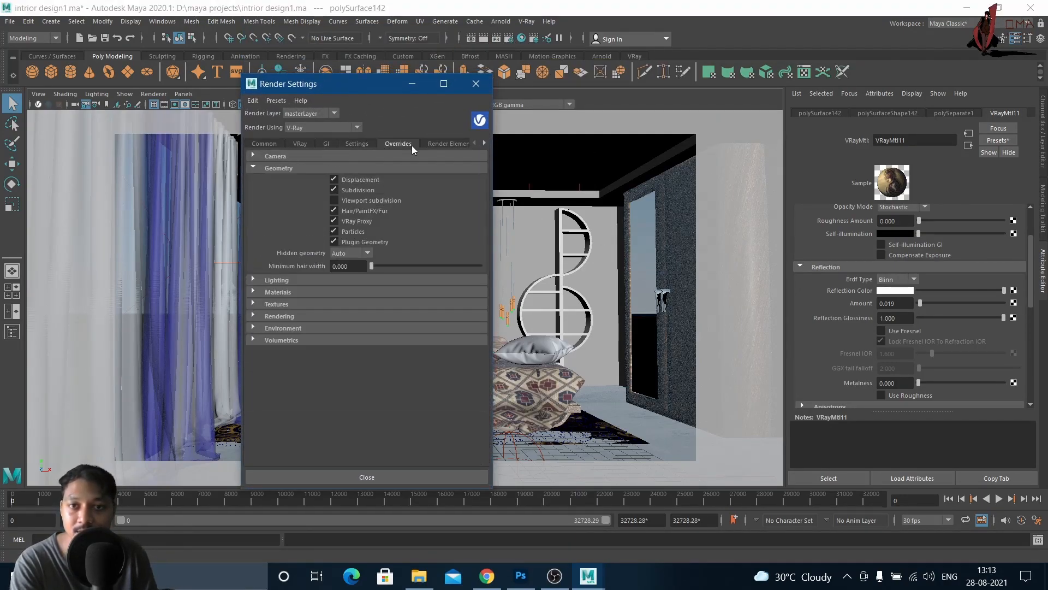
click(445, 145)
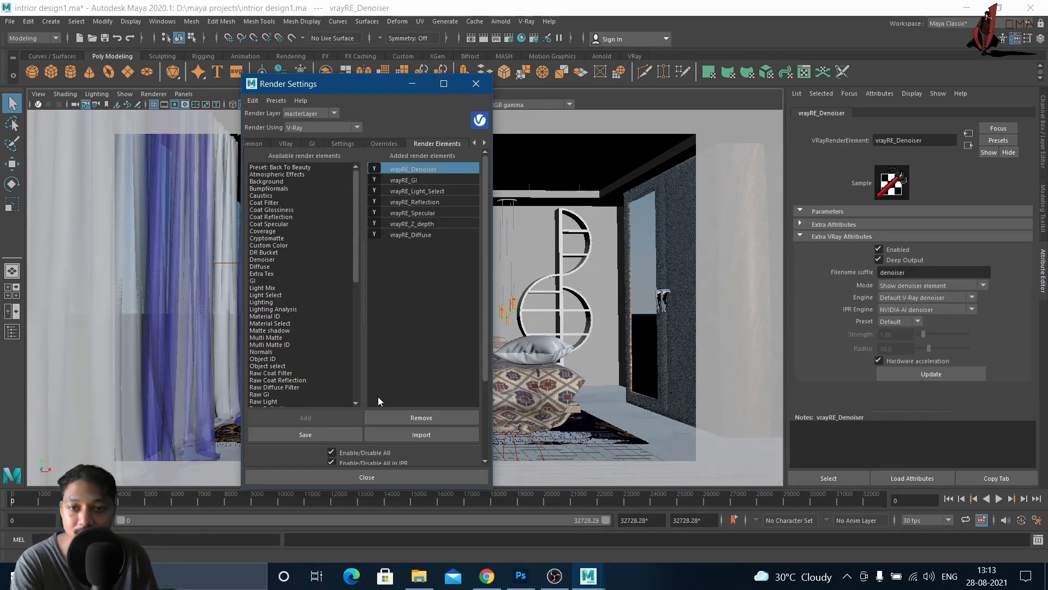
click(422, 418)
click(440, 181)
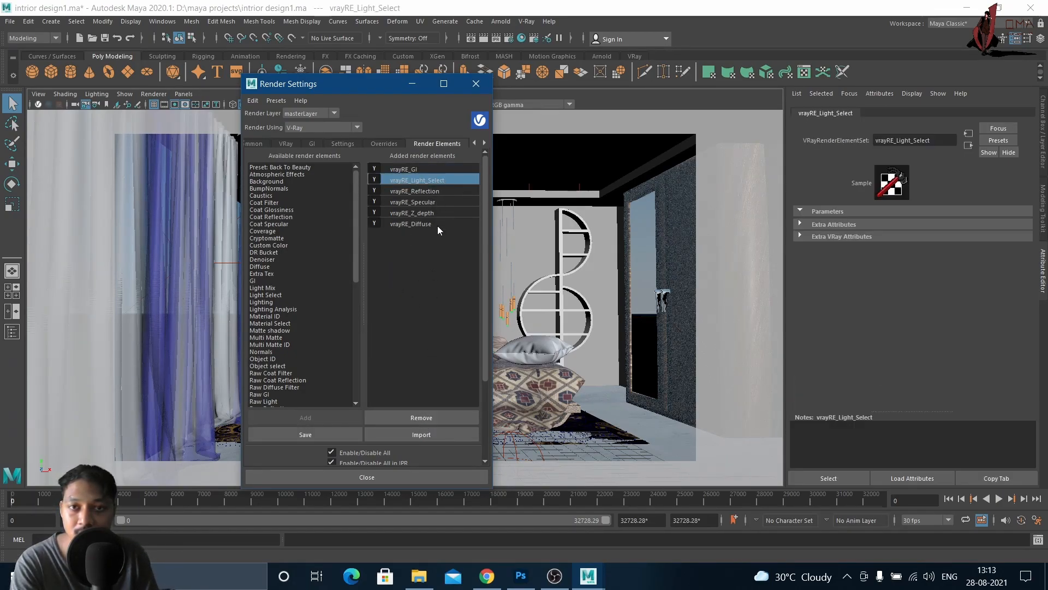
click(440, 418)
click(437, 169)
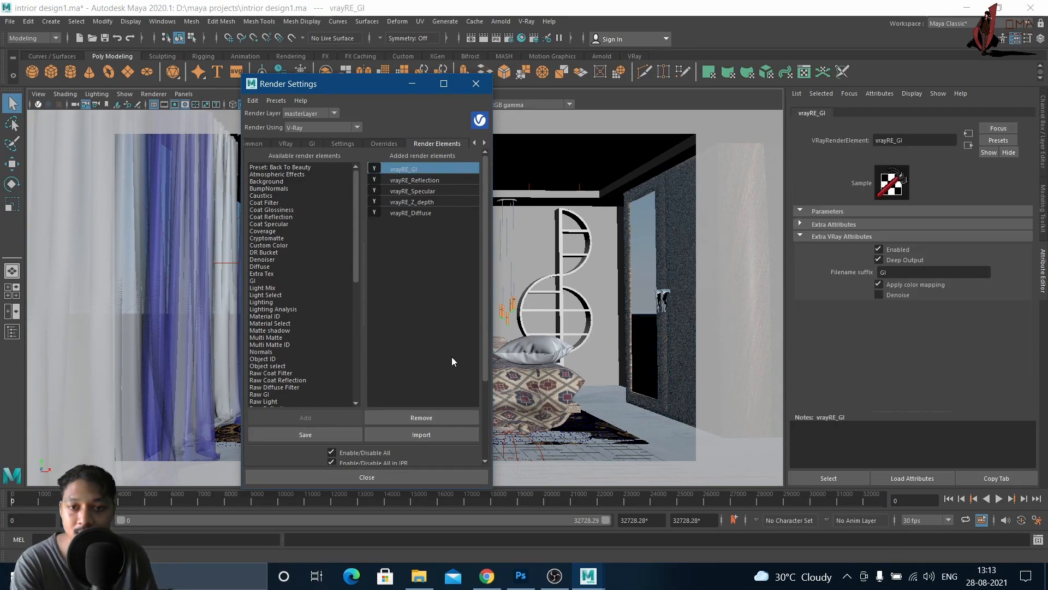
click(449, 418)
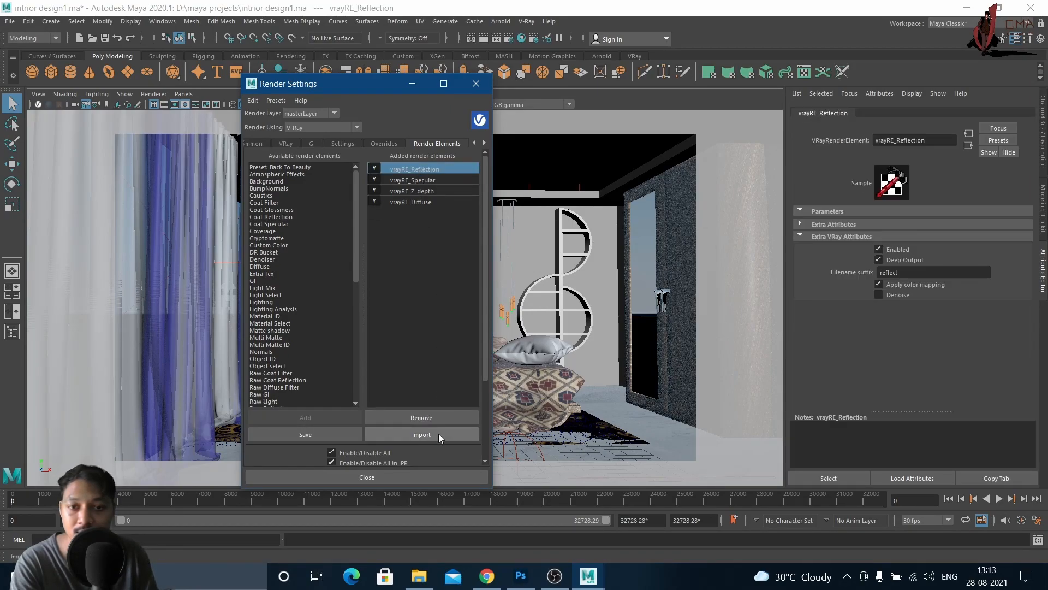
- Remove the Reflection, Specular, Z-depth and Diffuse elements from the added render elements
click(433, 418)
click(426, 170)
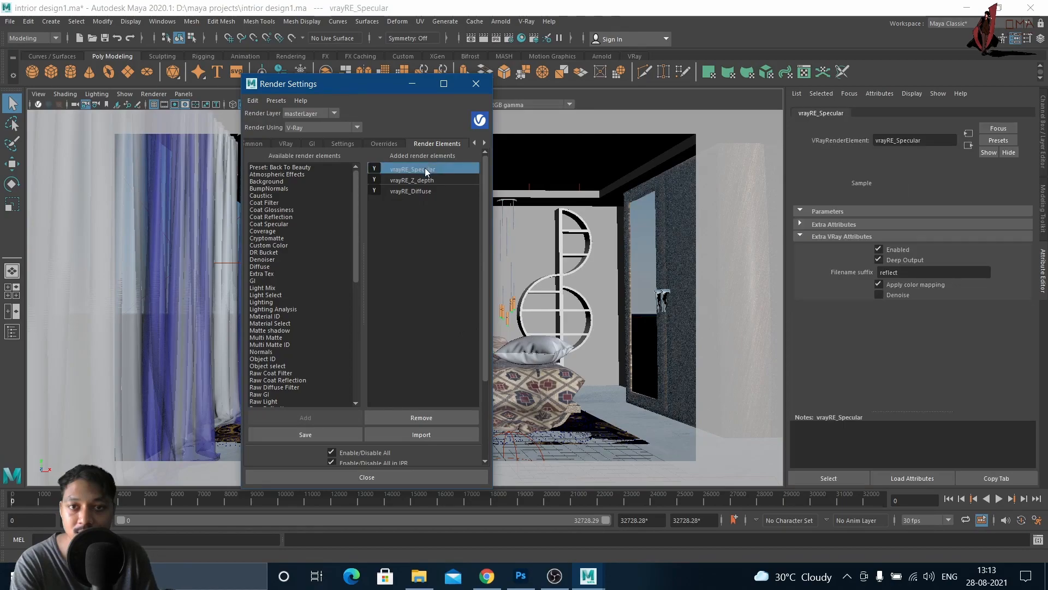
click(459, 418)
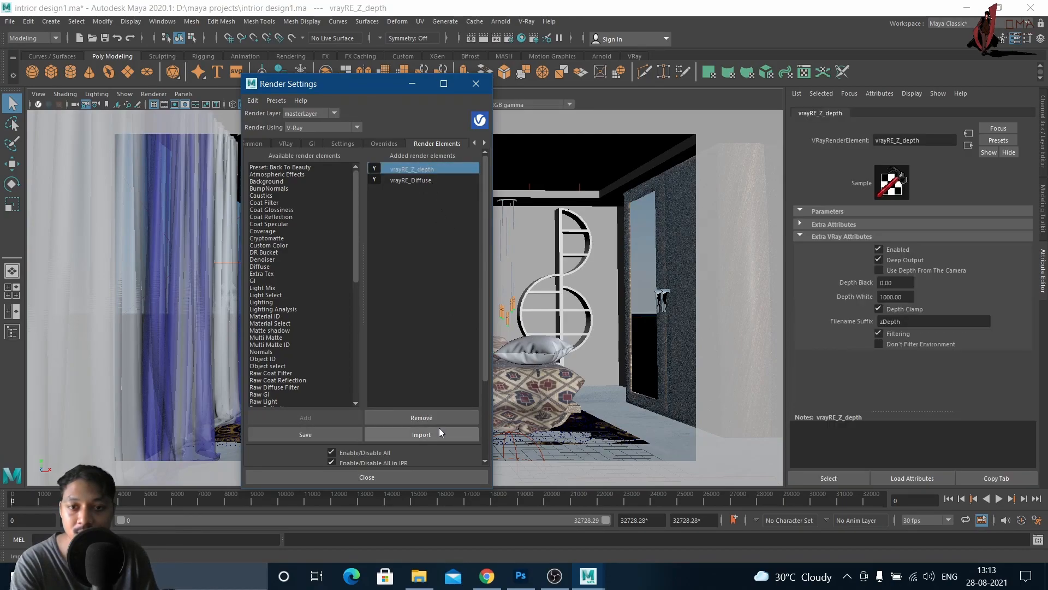
click(438, 417)
click(414, 169)
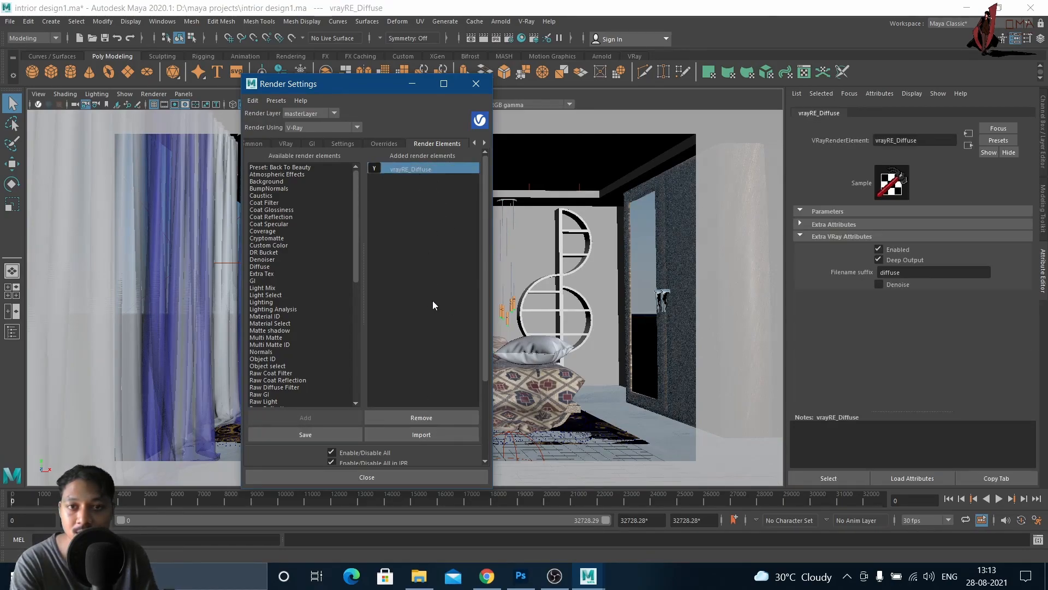
click(433, 417)
- Move the render settings window clear of the bed and add a Reflection render element
drag(347, 94, 734, 109)
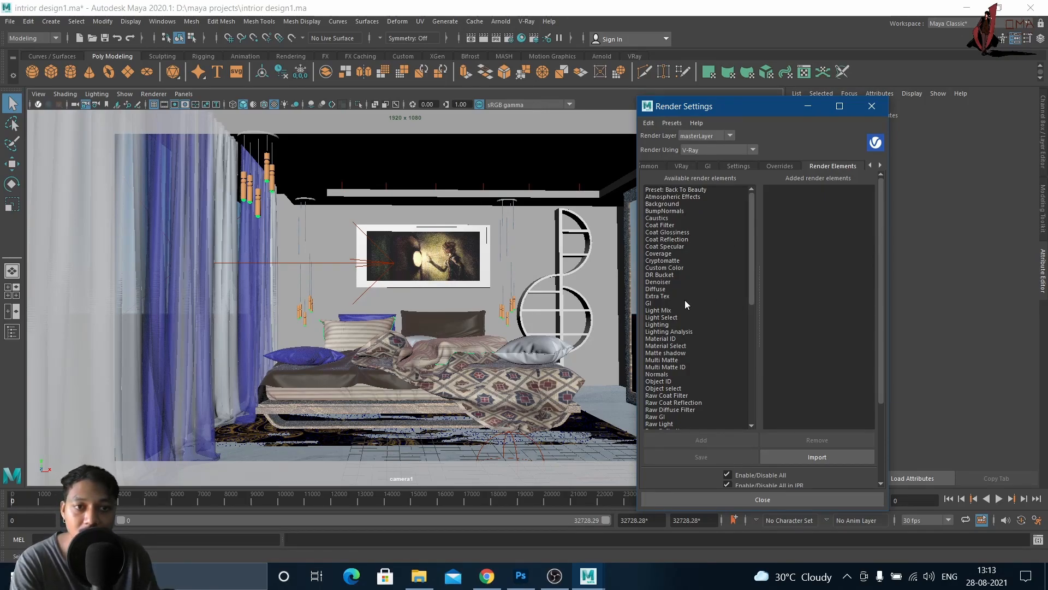
drag(750, 270, 755, 350)
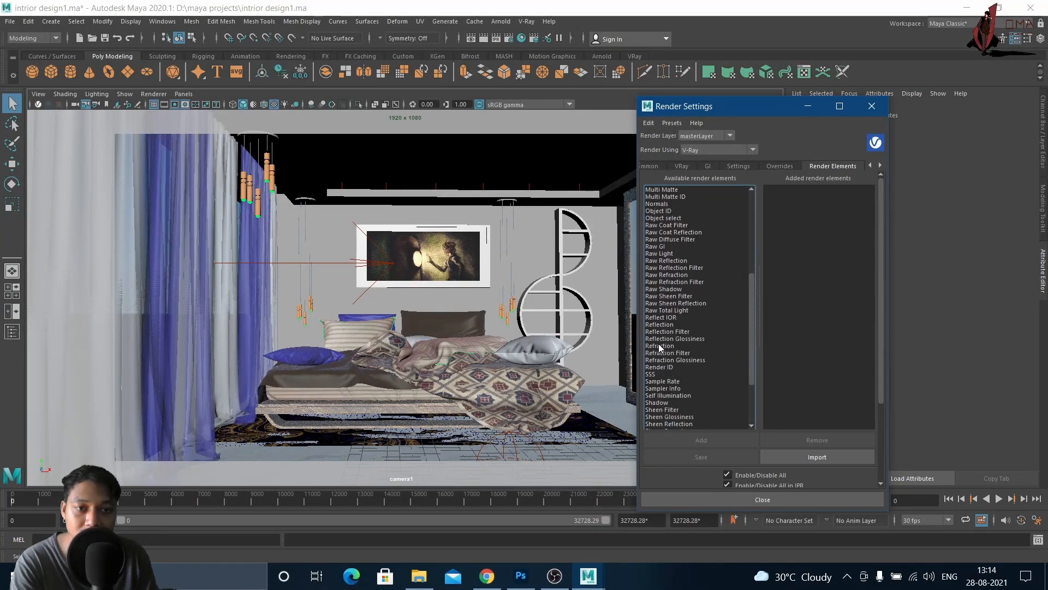
click(661, 324)
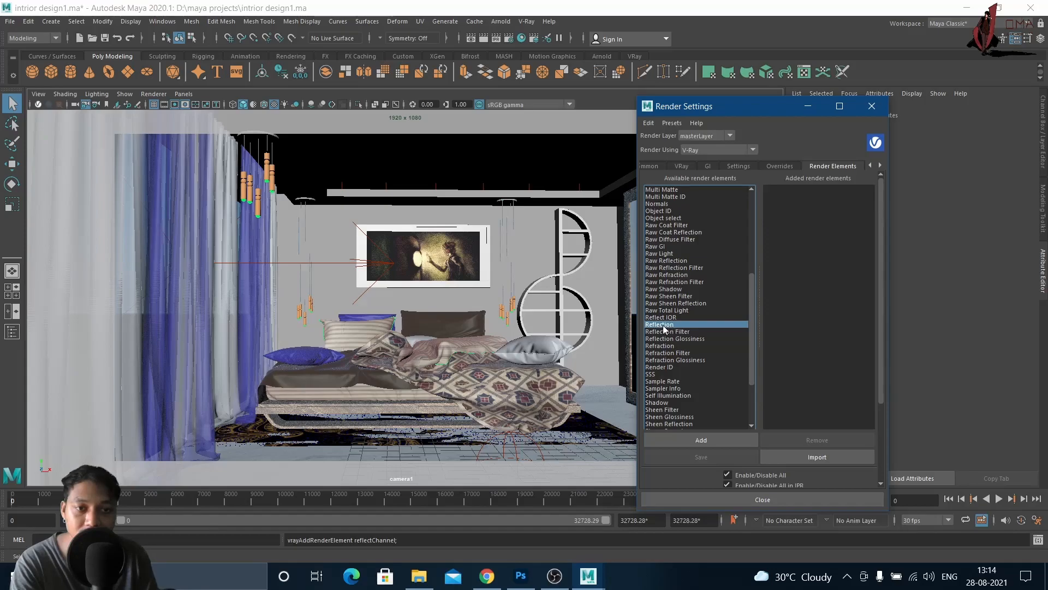
click(702, 441)
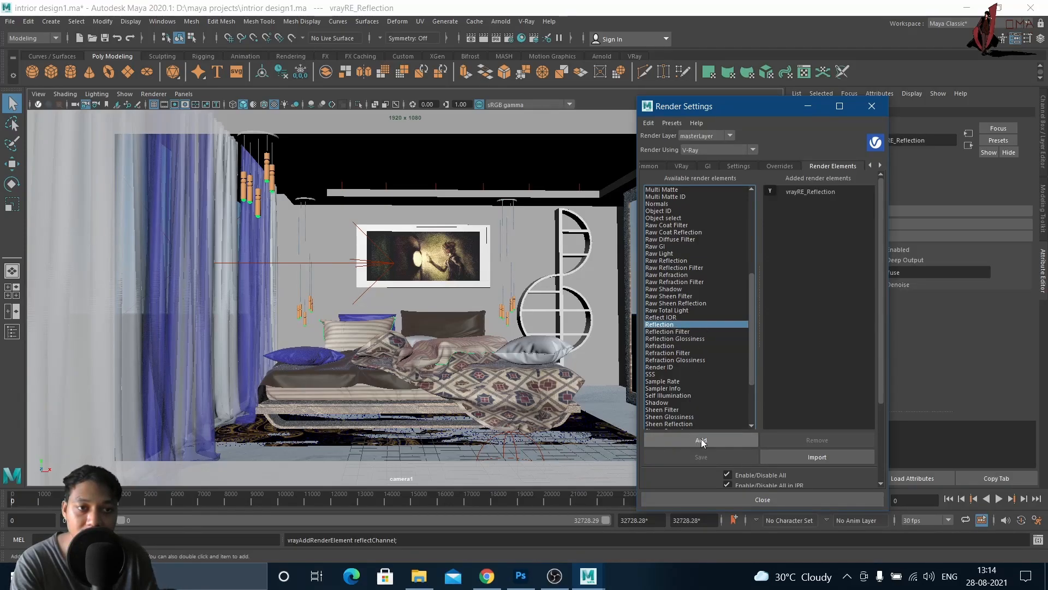
- Add a Denoiser render element to the scene's V-Ray render elements
drag(742, 106, 580, 94)
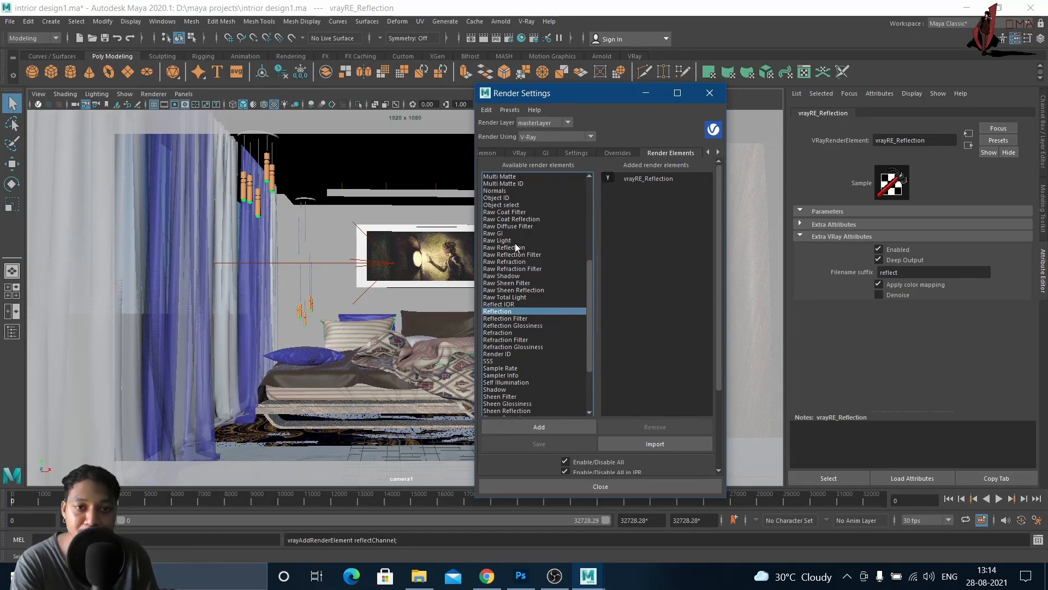
drag(588, 275, 585, 202)
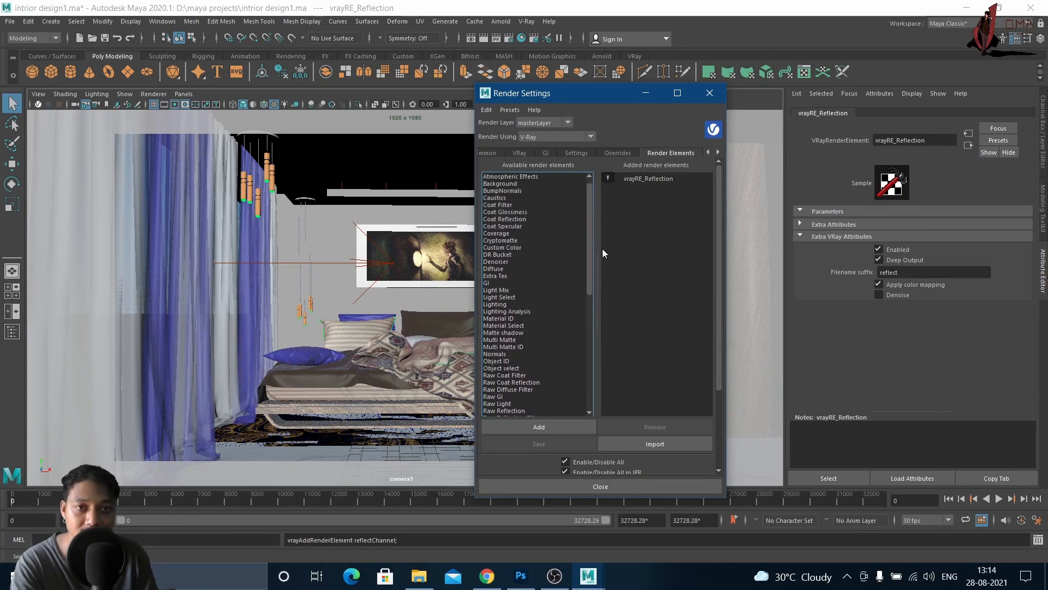
drag(591, 256, 591, 240)
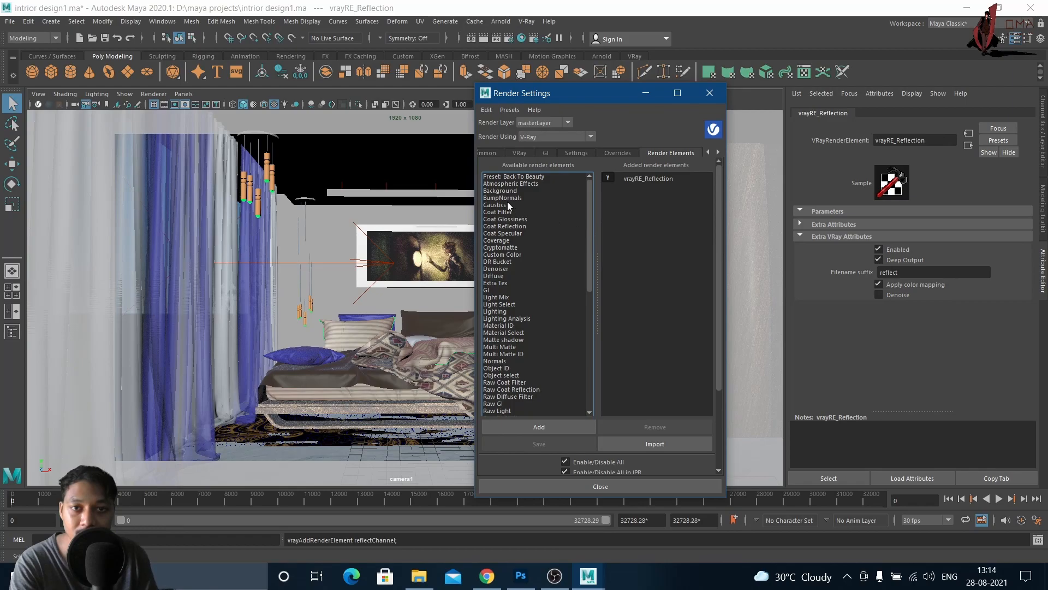
click(497, 268)
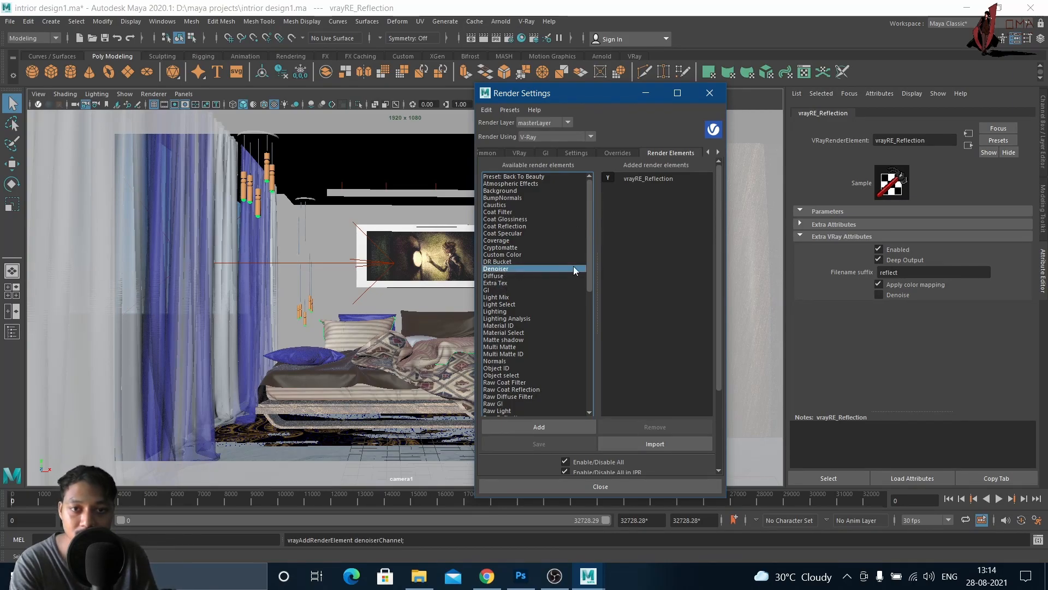
click(566, 426)
- Add a Light Select render element to the scene's V-Ray render elements
drag(591, 255, 591, 266)
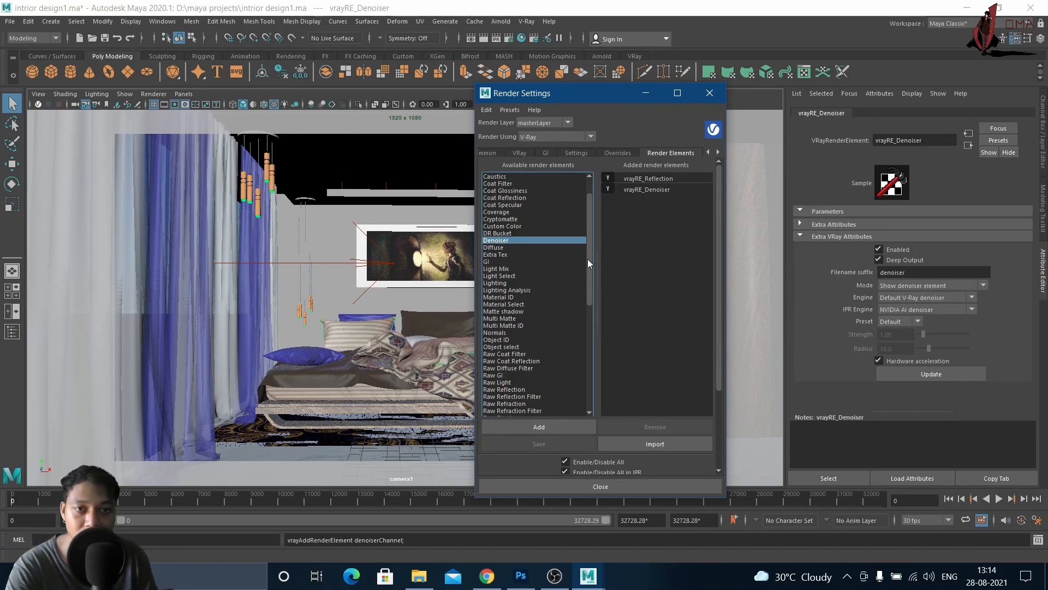
drag(587, 260, 587, 271)
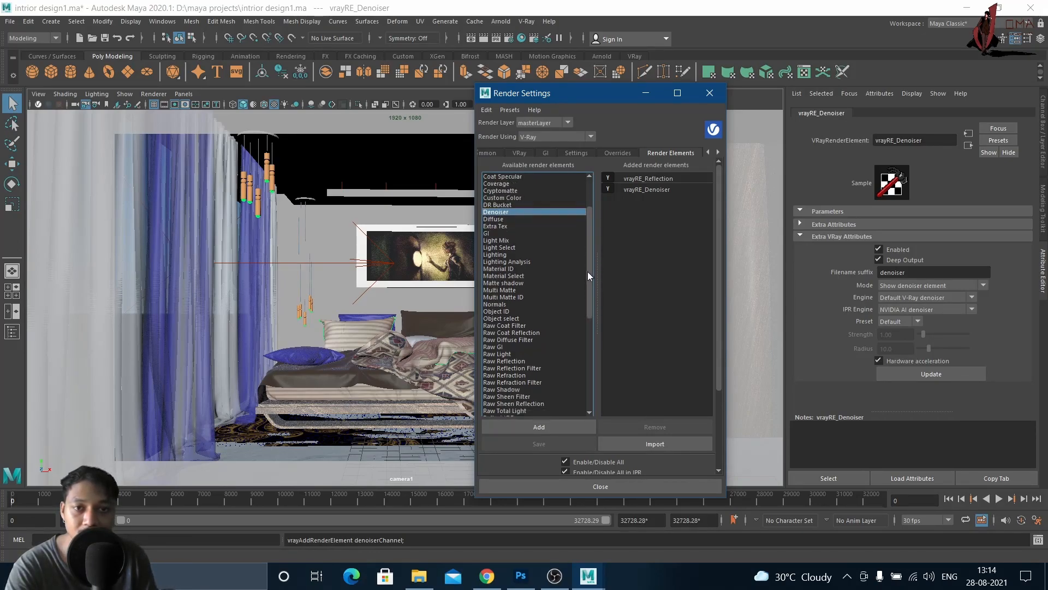
click(499, 249)
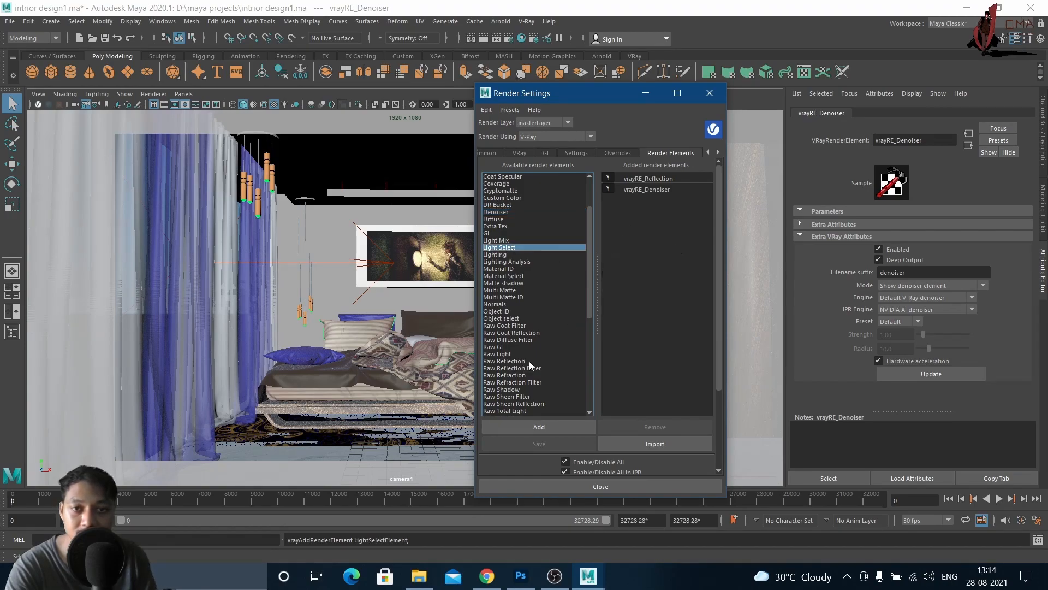
click(551, 426)
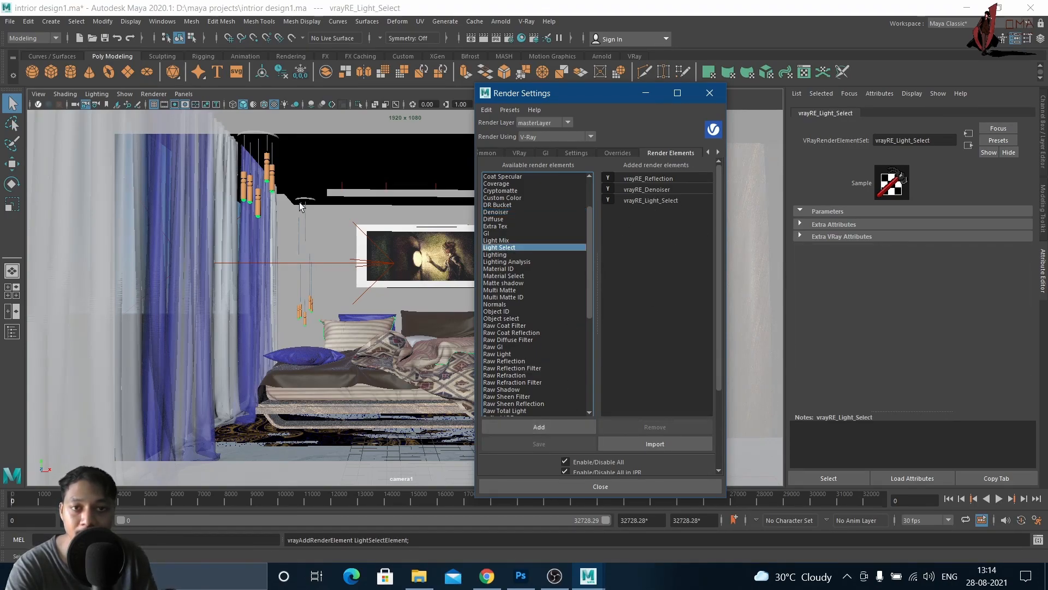
- Show the Outliner, assign directionalLight1 to the vrayRE_Light_Select set, and expand the set to check its contents
click(12, 332)
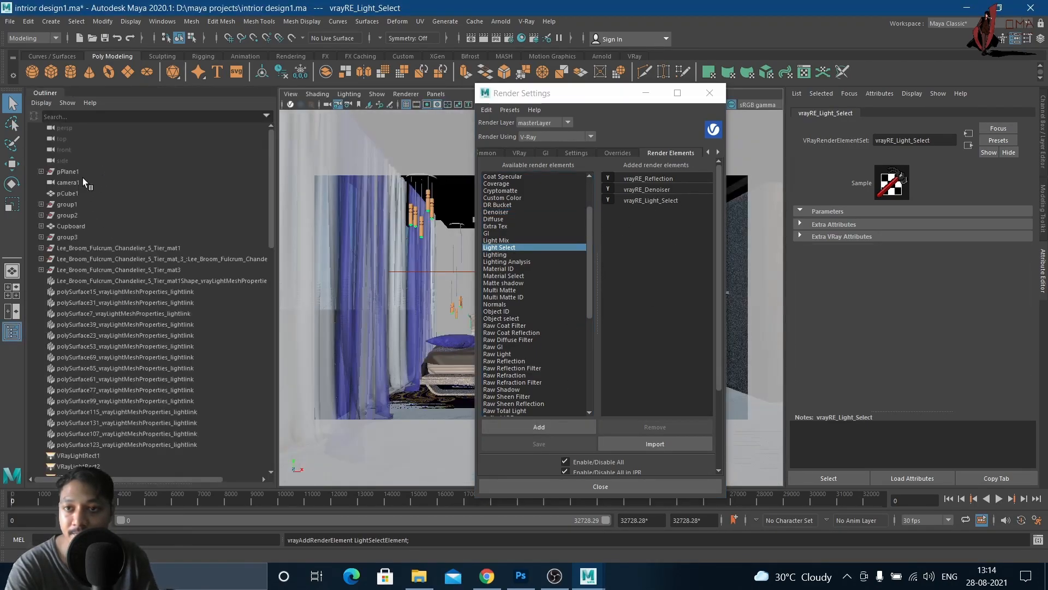
scroll(189, 272, down, 15)
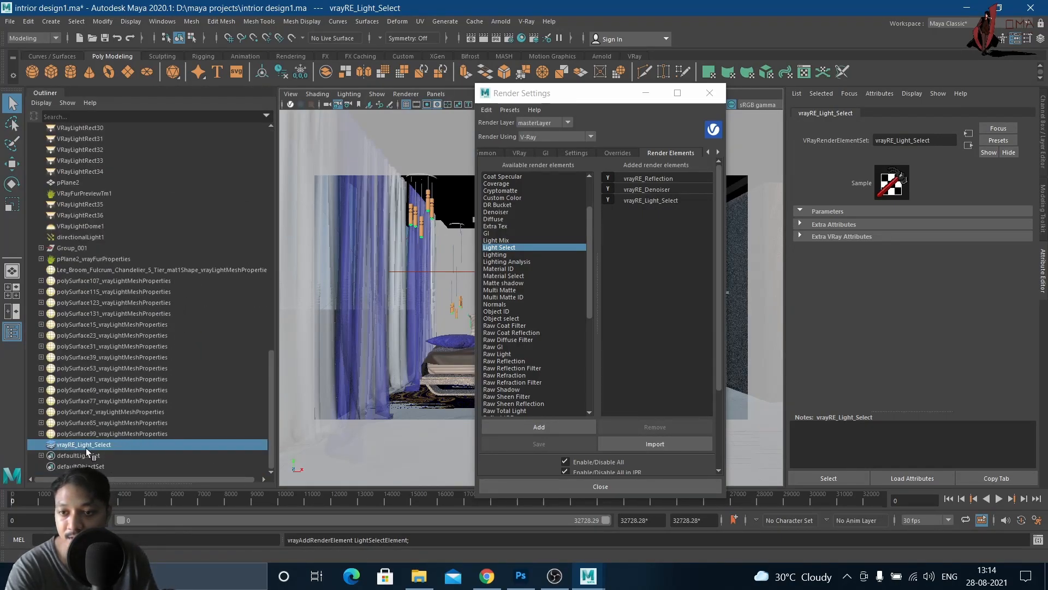
click(83, 238)
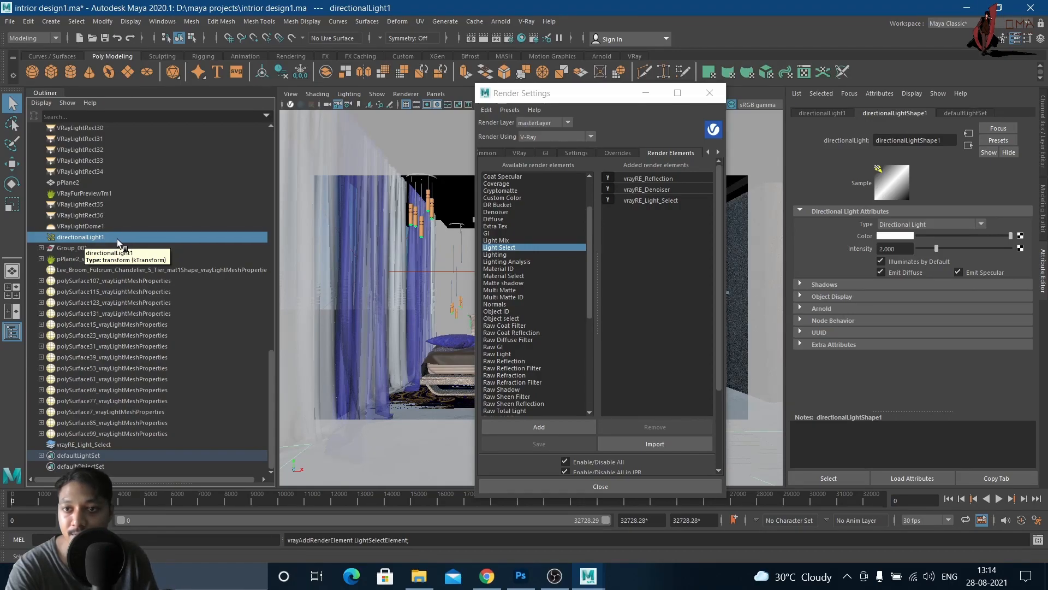
middle_drag(117, 239, 113, 444)
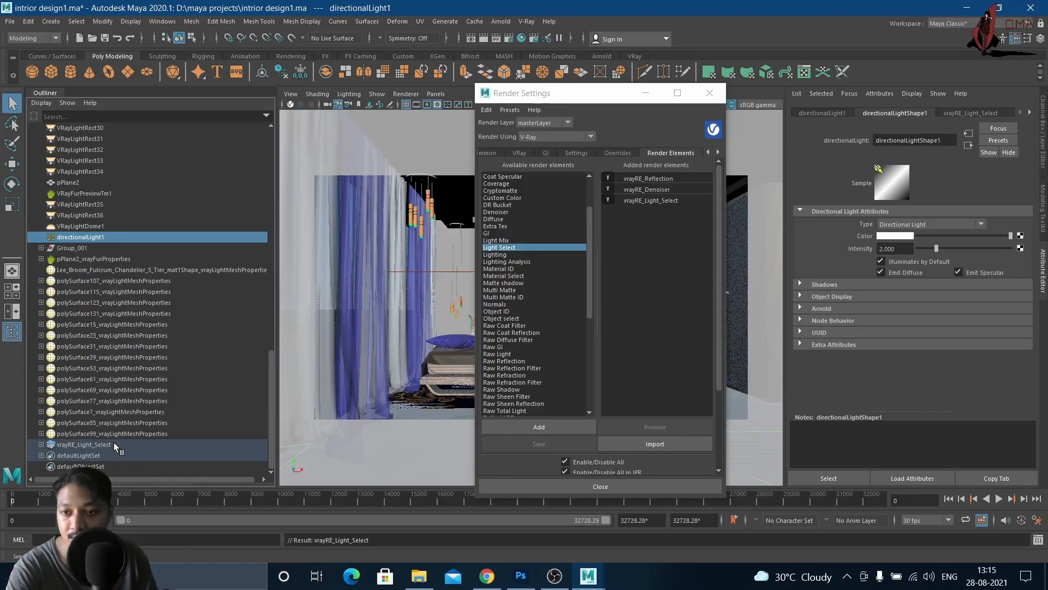
click(41, 444)
scroll(82, 447, down, 1)
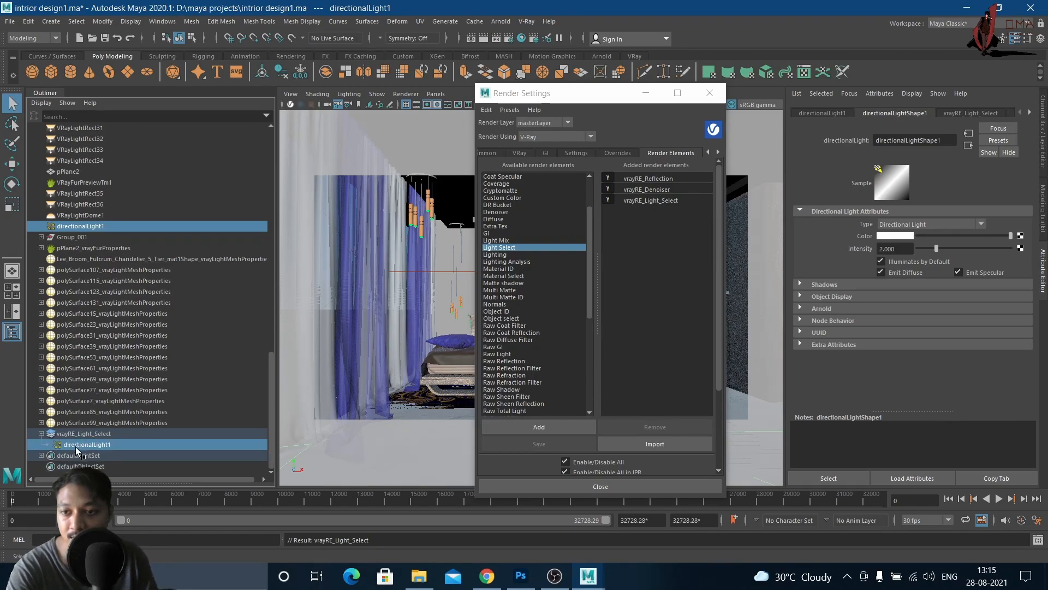
- Set the filename suffix of the vrayRE_Light_Select render element to "direct light"
click(42, 434)
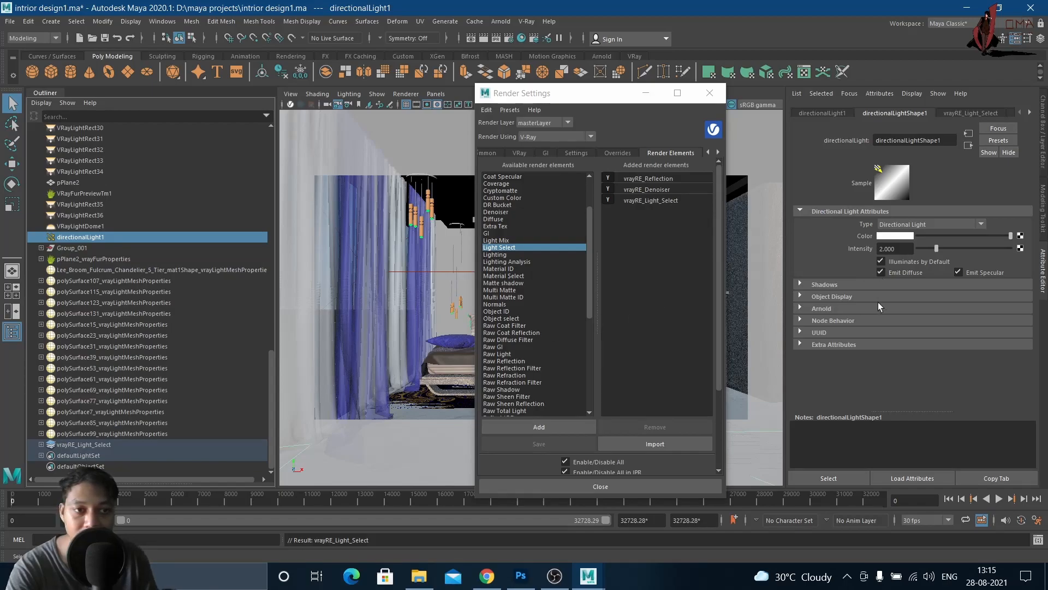
click(116, 445)
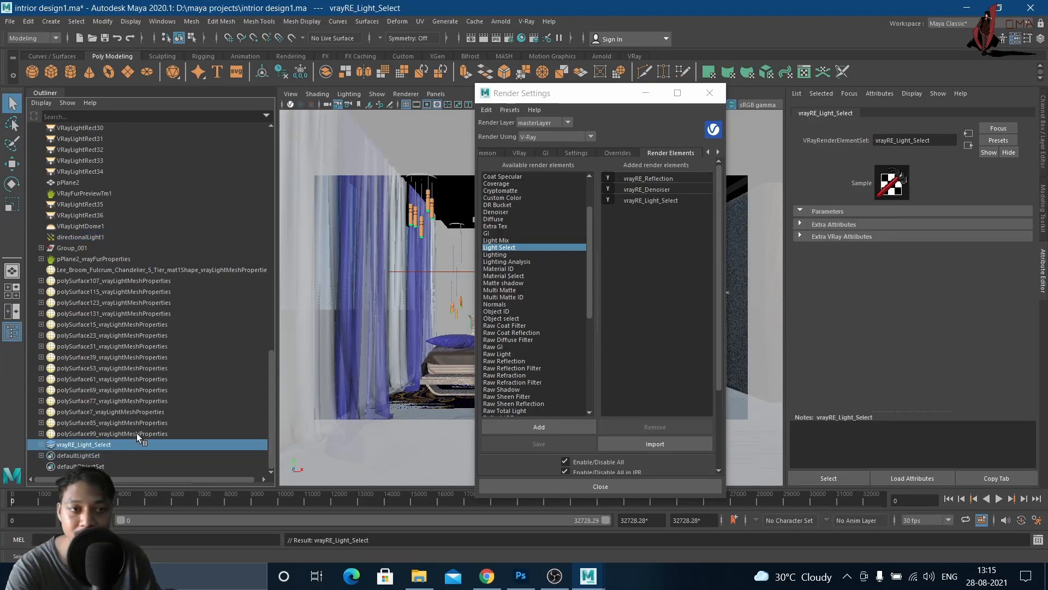
click(847, 235)
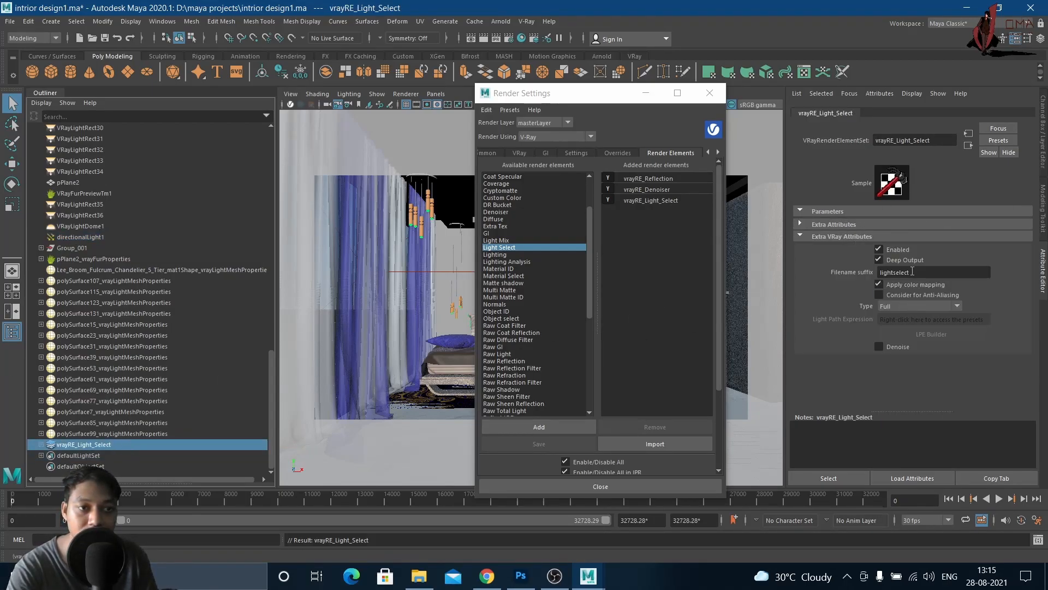
double_click(919, 272)
text(d)
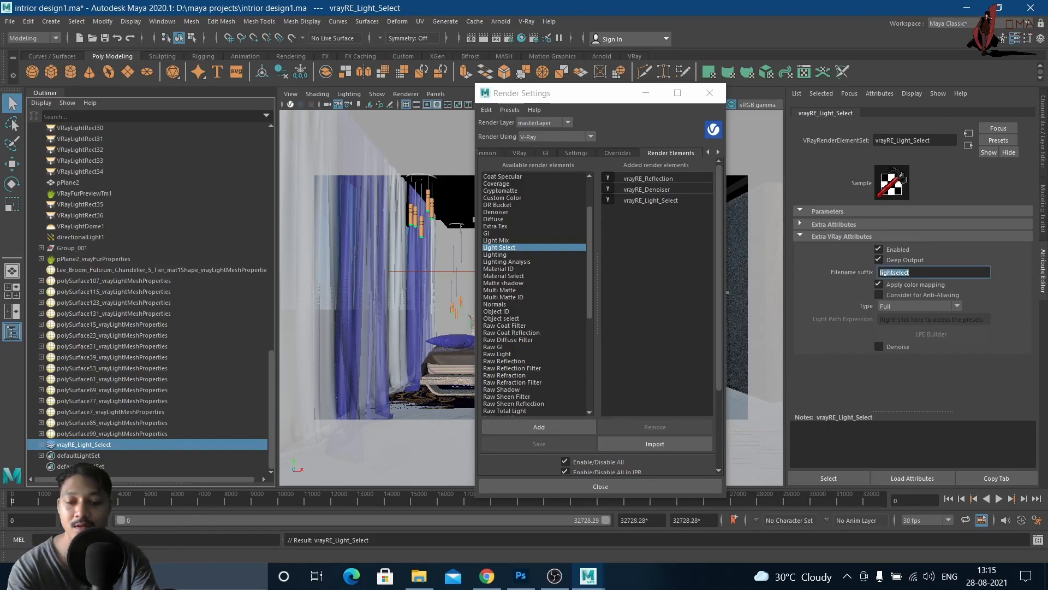
text(ire)
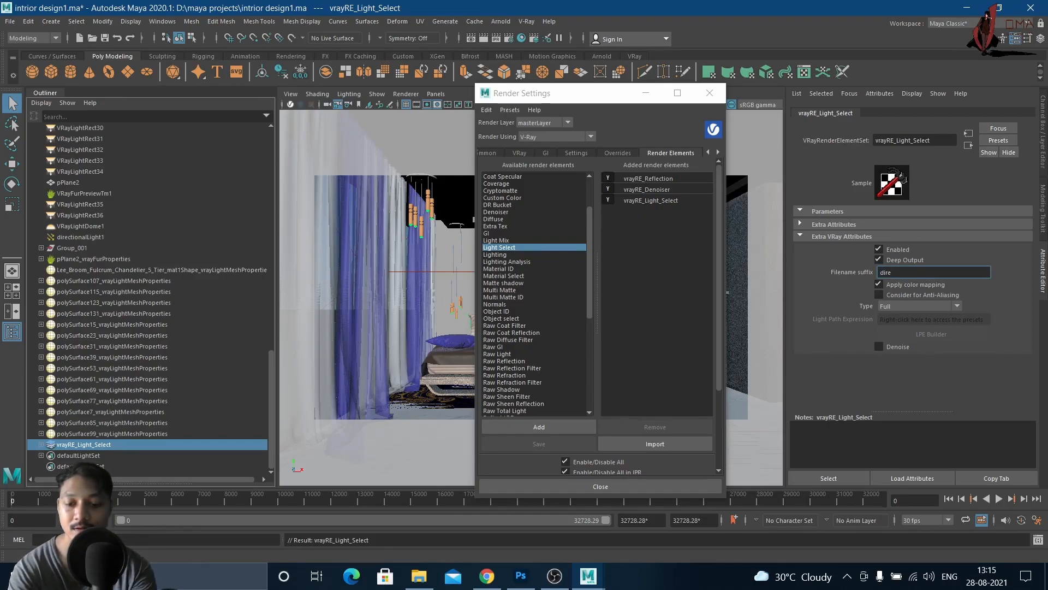
text(ct light)
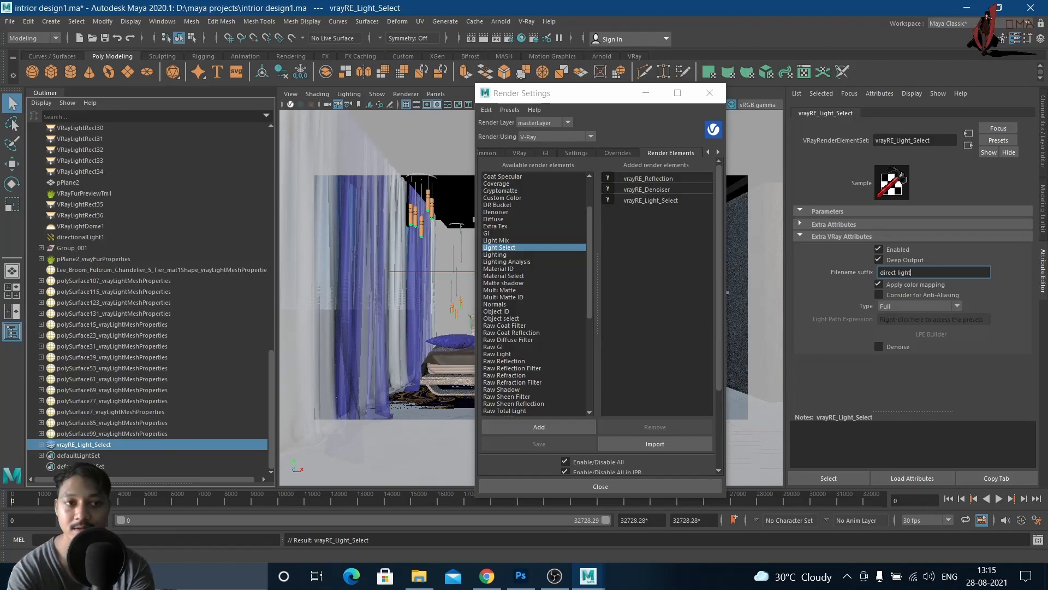
key(Return)
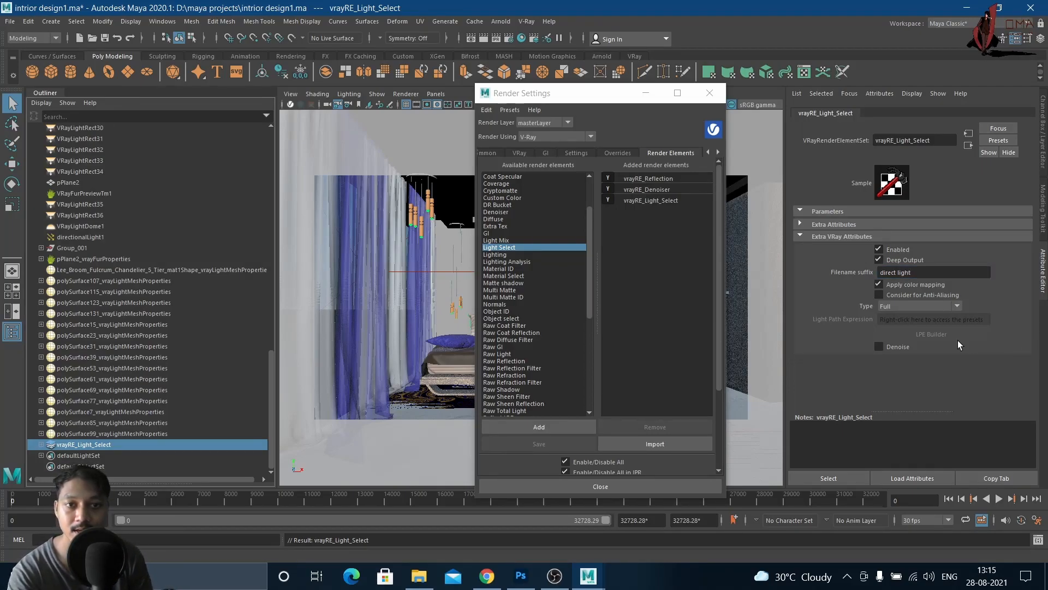
- Add a second Light Select render element and move the floating render settings window clear of the window light in the viewport
click(538, 426)
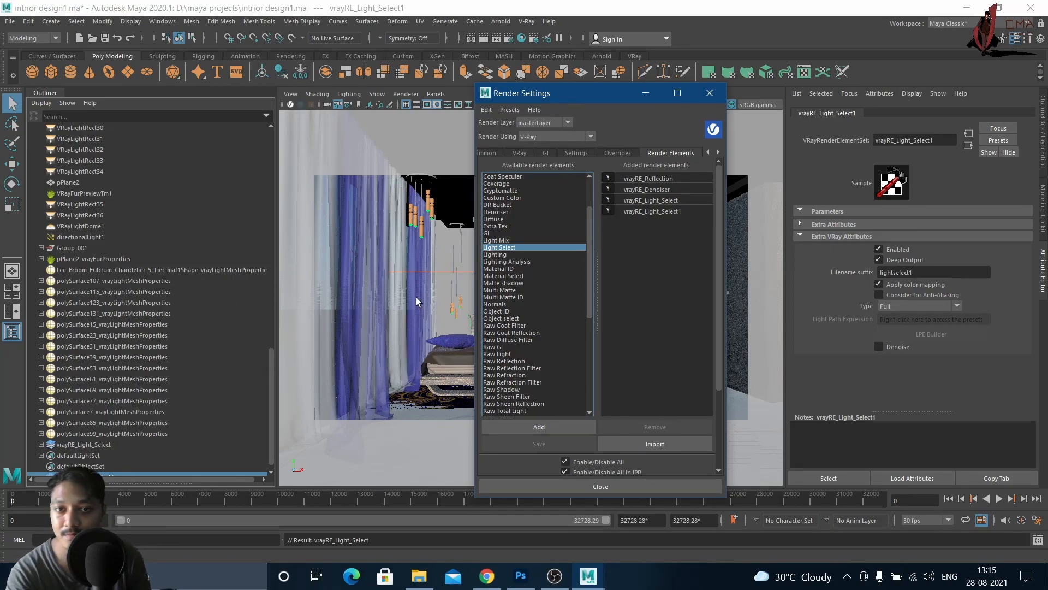
drag(597, 92, 552, 264)
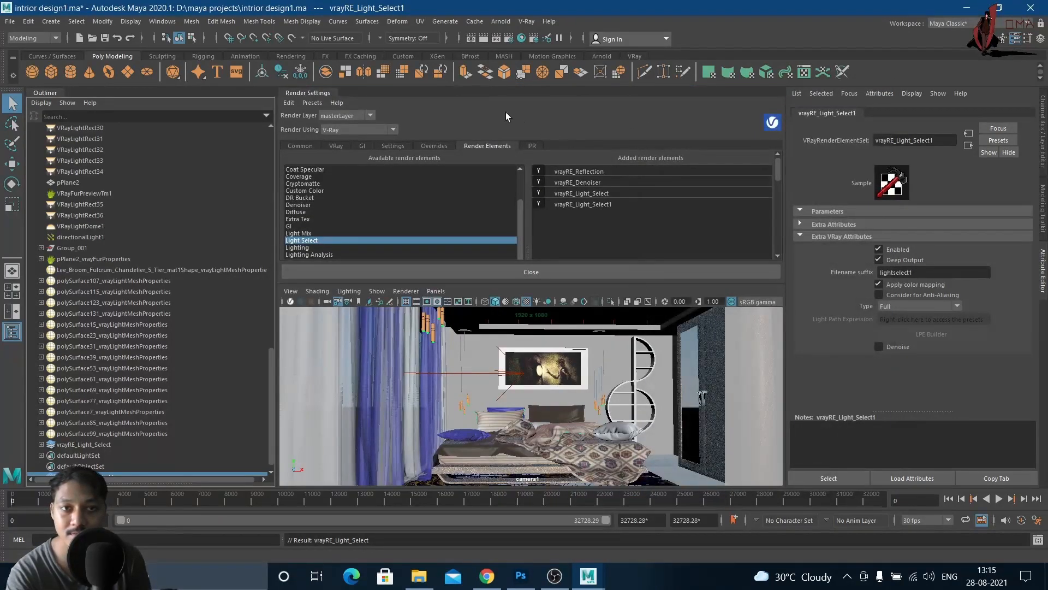
drag(316, 90, 594, 211)
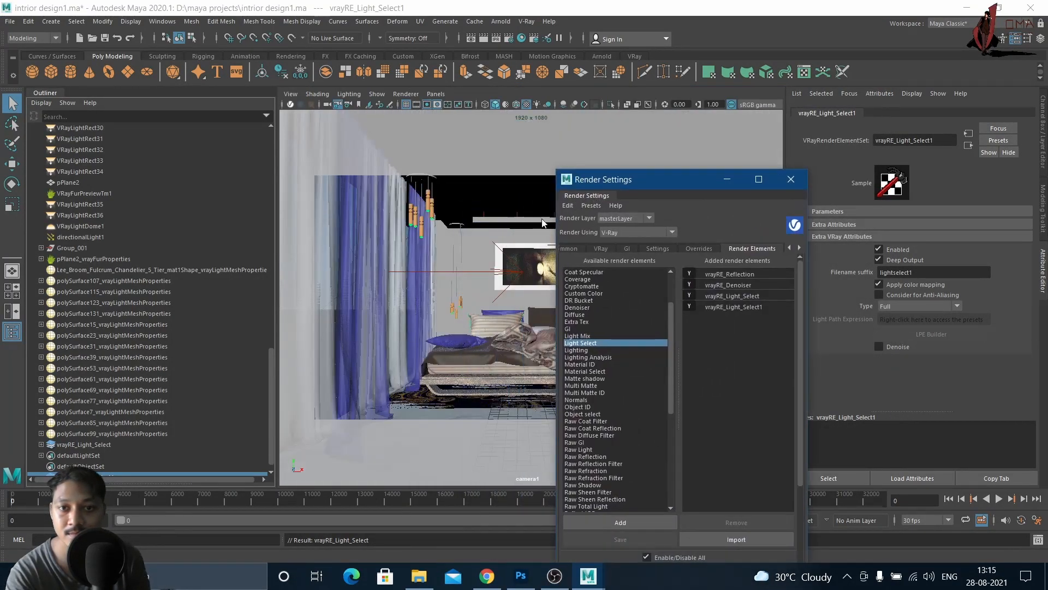
- Select the window's rectangle light, VRayLightRect36, and assign it to the vrayRE_Light_Select1 set in the Outliner
click(420, 273)
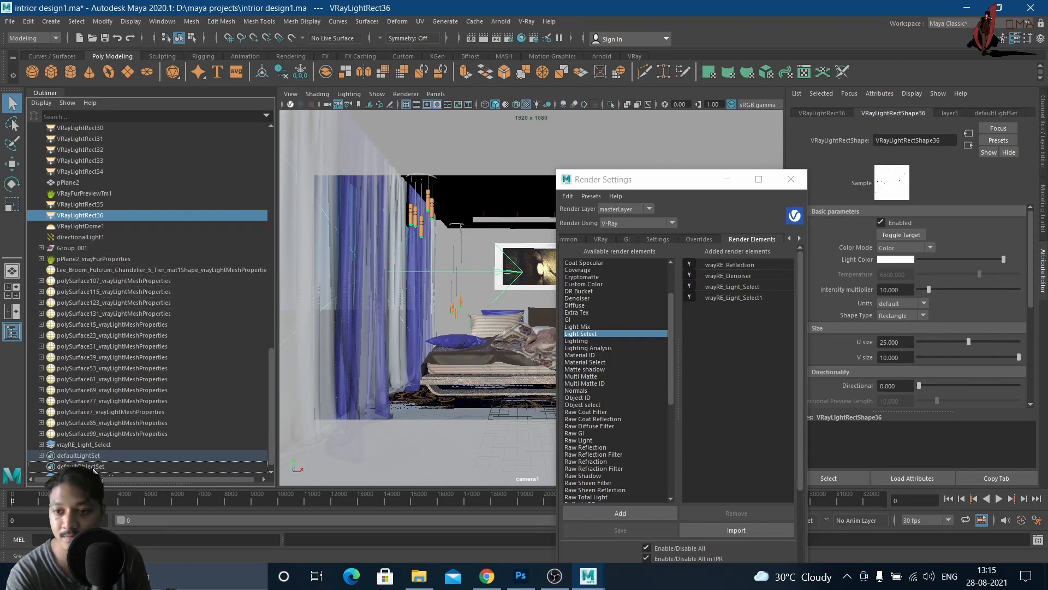
scroll(97, 454, down, 1)
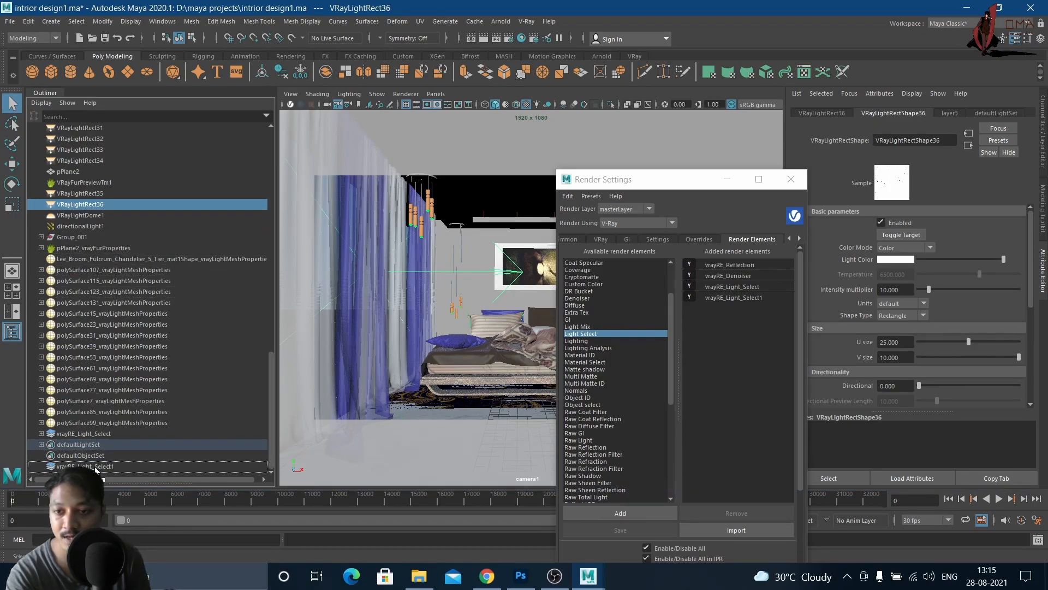
middle_drag(95, 467, 99, 465)
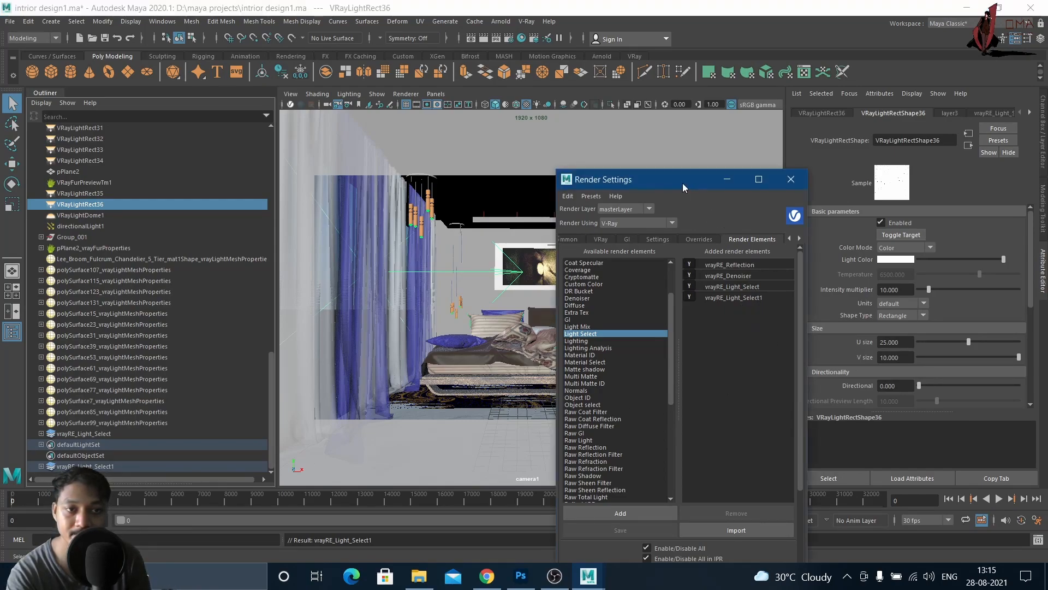
- Set the filename suffix of the vrayRE_Light_Select1 render element to "window light"
drag(682, 182, 617, 159)
click(85, 465)
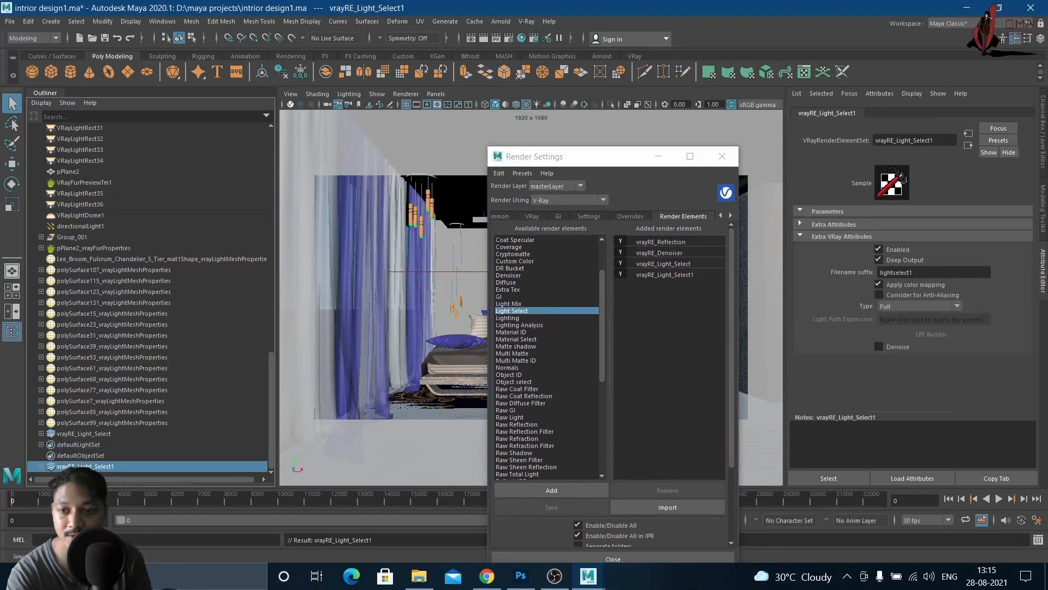
drag(914, 272, 895, 269)
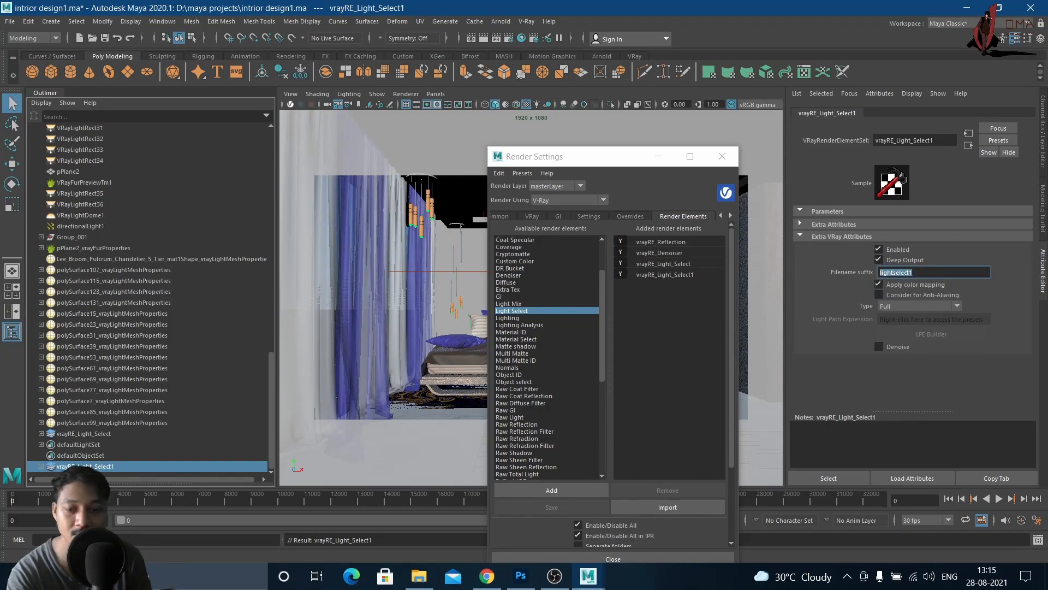
text(window light)
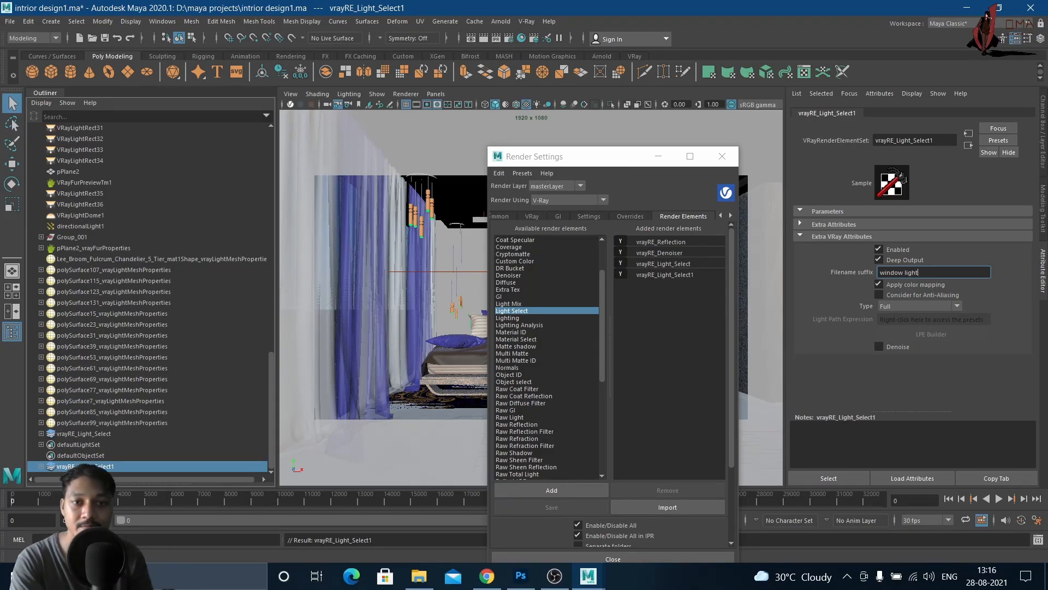
- Add a Z-depth render element to the scene's V-Ray render elements
scroll(540, 418, down, 2)
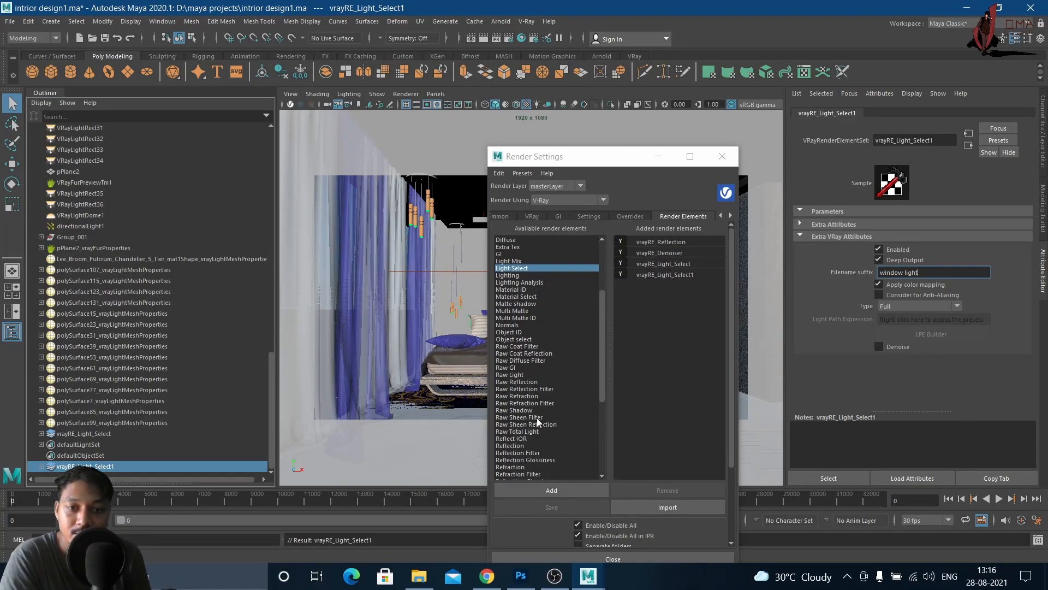
scroll(538, 418, down, 2)
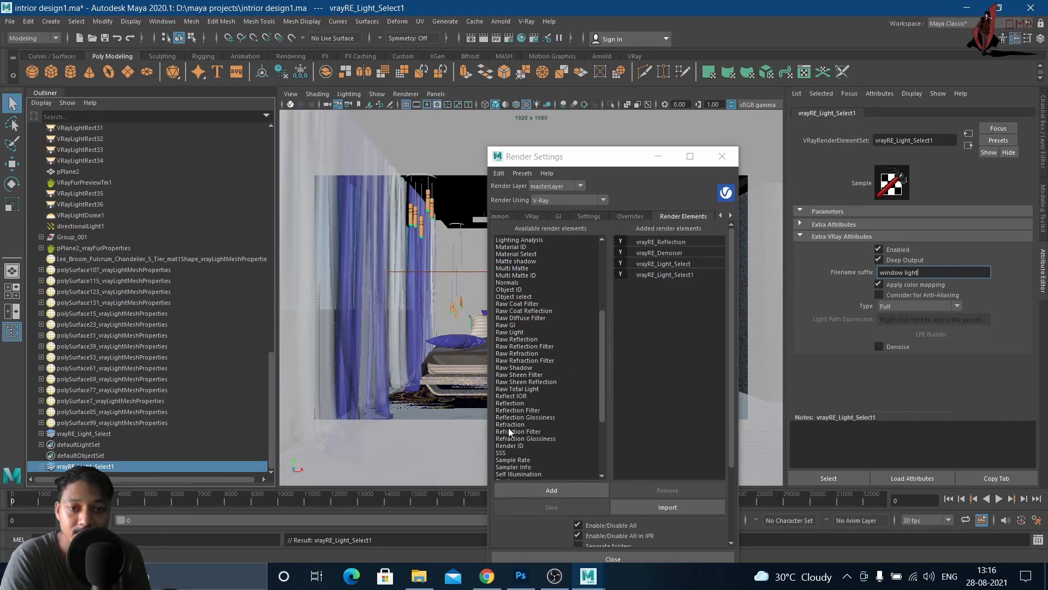
scroll(561, 423, down, 5)
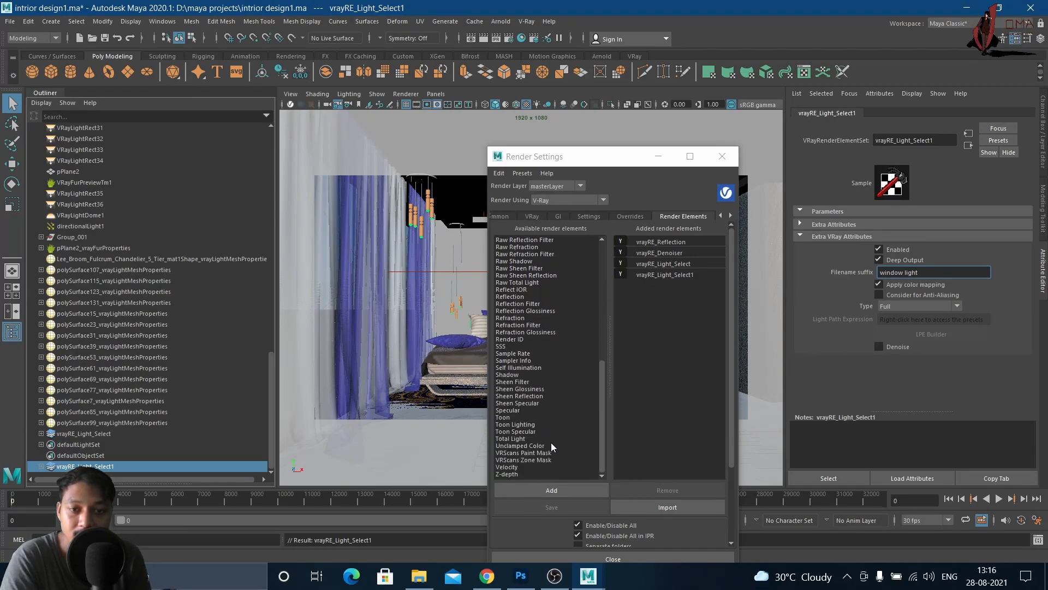
scroll(545, 445, down, 3)
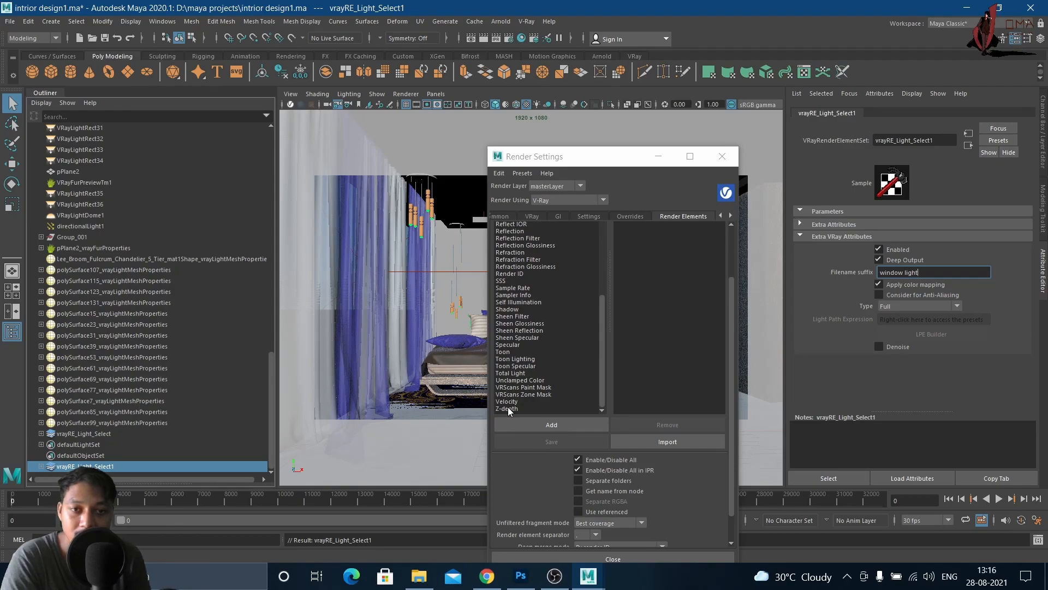
click(506, 409)
click(555, 426)
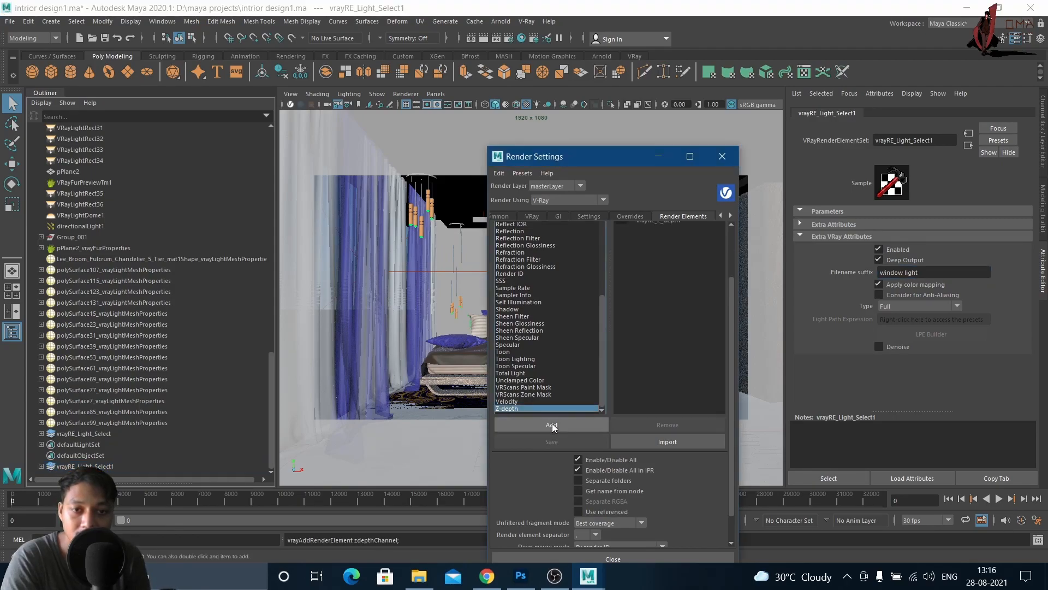
- Review the list of added render elements, the V-Ray image sampler settings and the GI light cache settings
drag(603, 348, 598, 232)
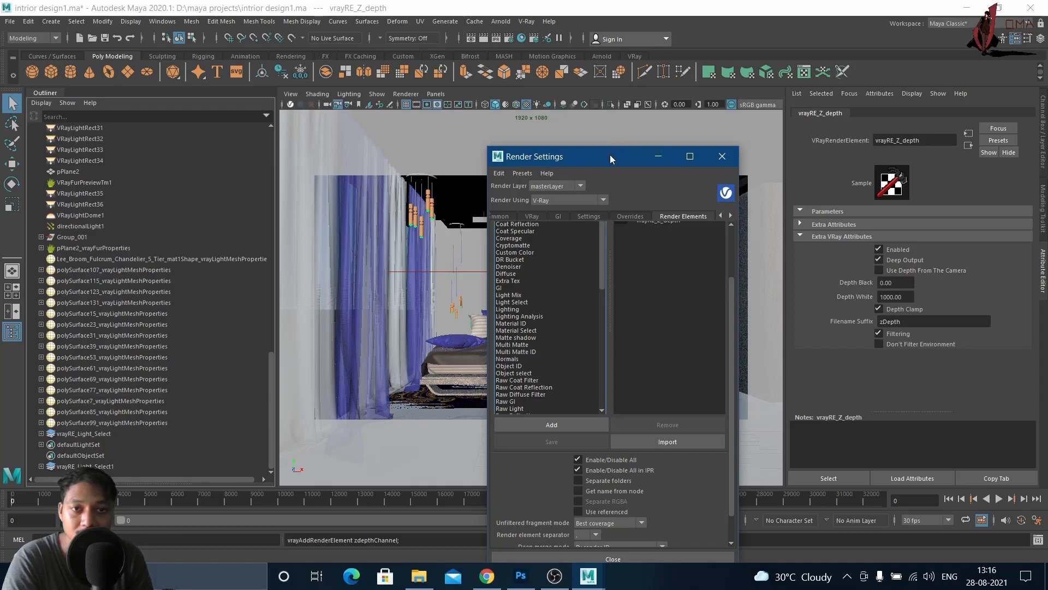
drag(610, 154, 585, 116)
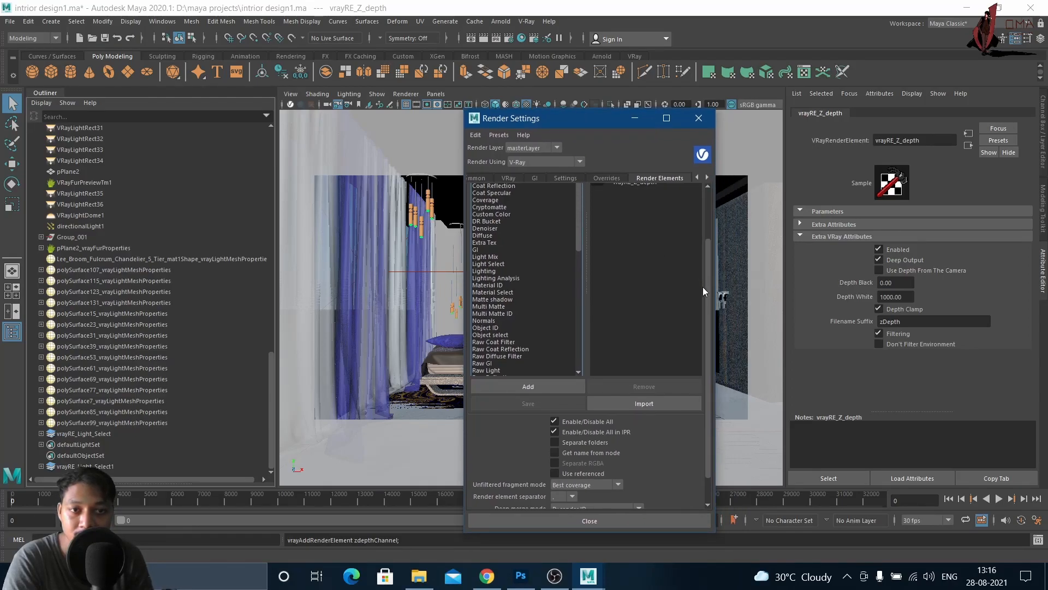
drag(709, 292, 705, 224)
drag(578, 264, 580, 200)
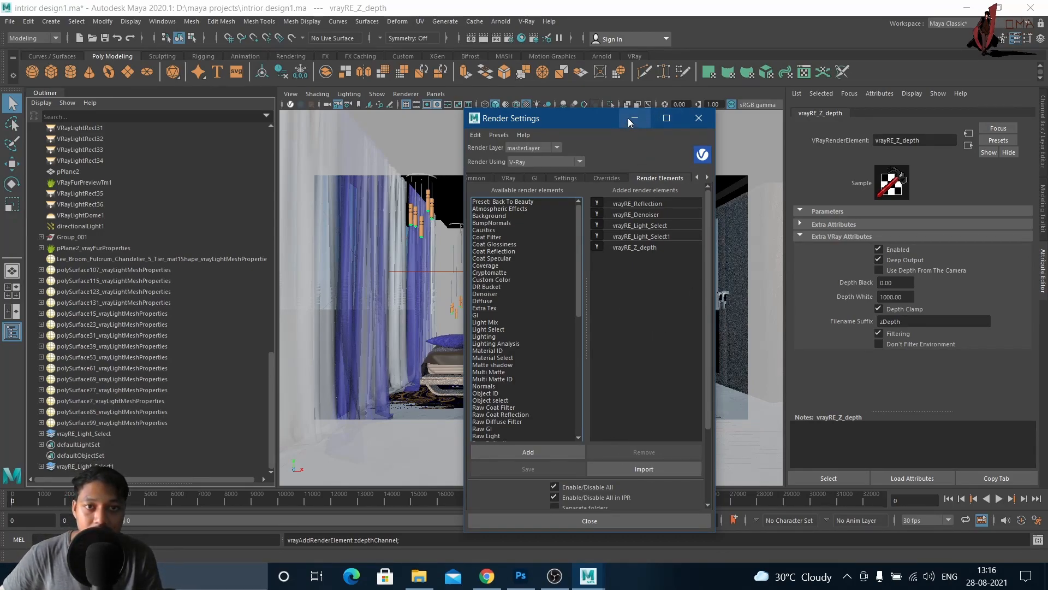
click(509, 178)
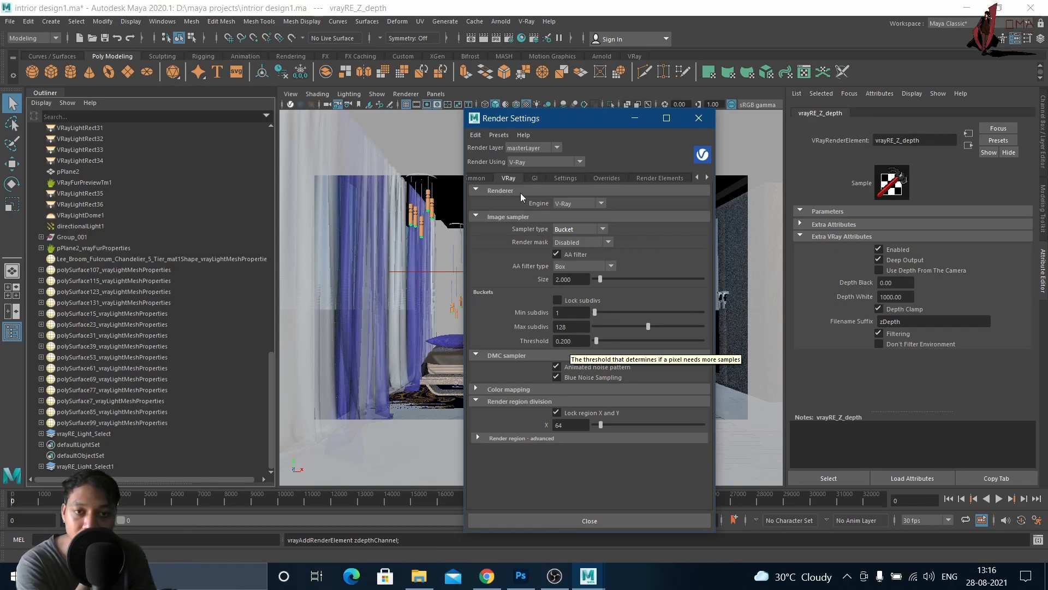
click(539, 178)
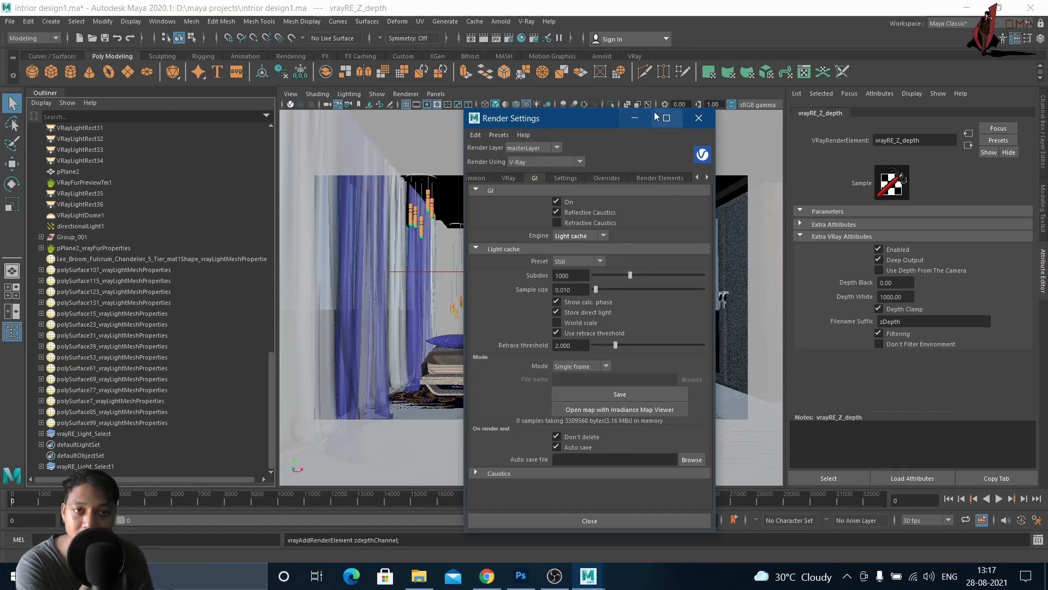
- Set the renderable camera to camera1 and check the resolution and render view settings
click(478, 178)
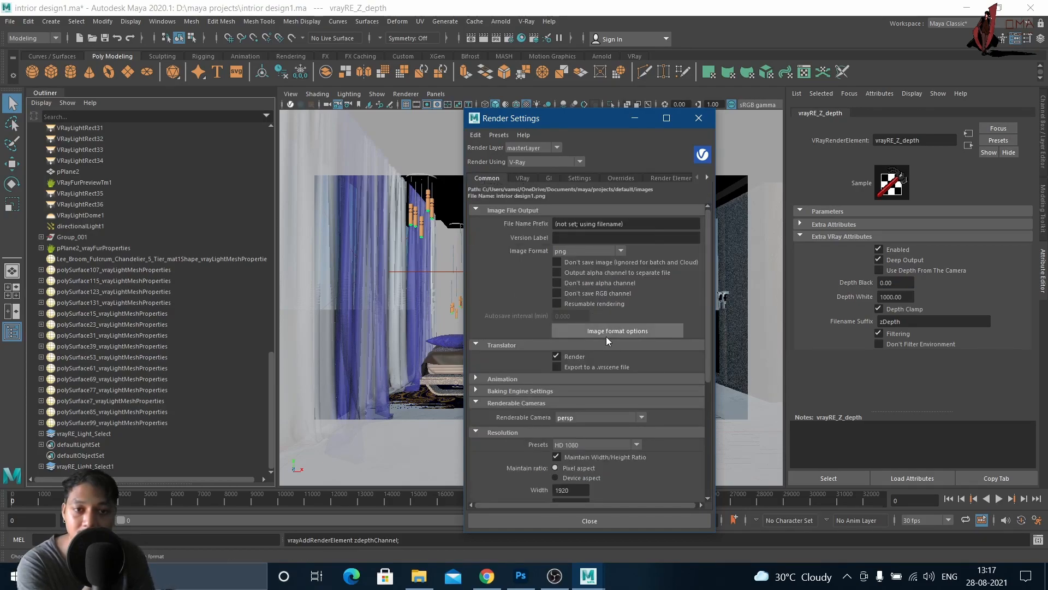
scroll(601, 372, down, 1)
click(582, 383)
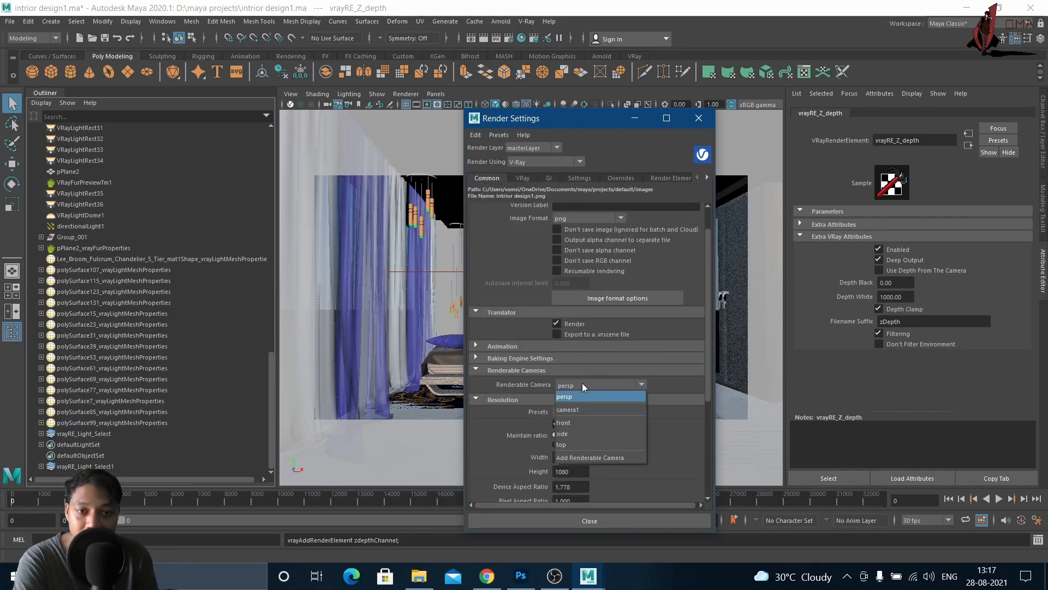
click(577, 411)
scroll(589, 386, down, 1)
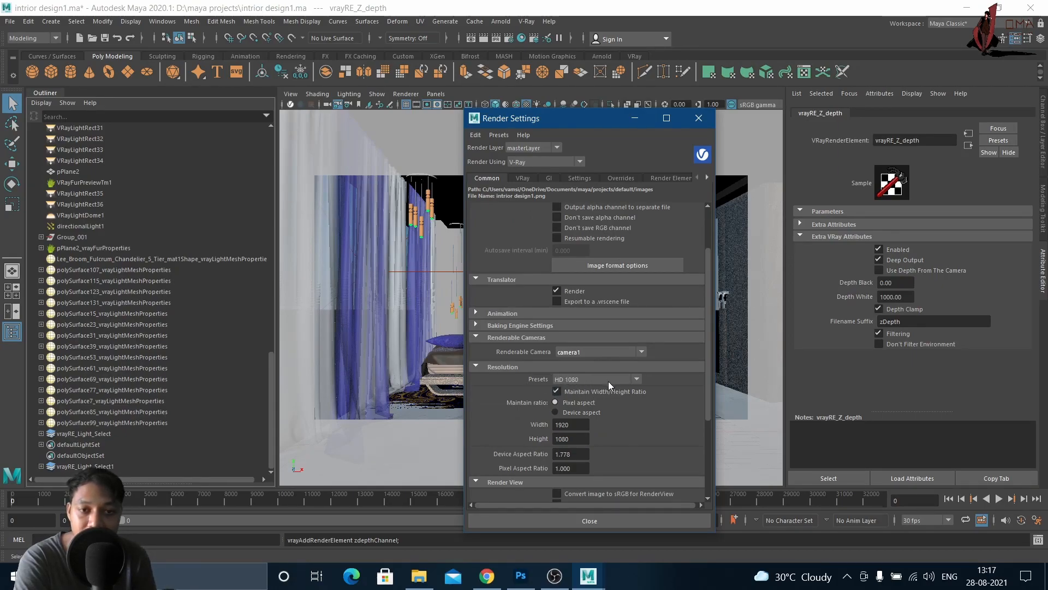
scroll(607, 380, down, 2)
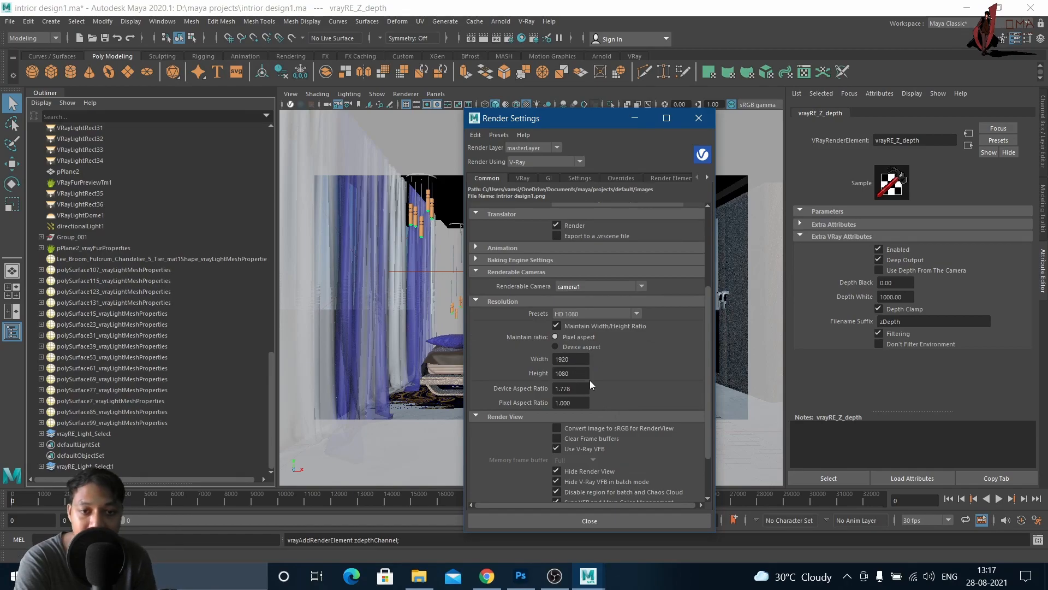
scroll(601, 378, down, 1)
scroll(636, 364, up, 5)
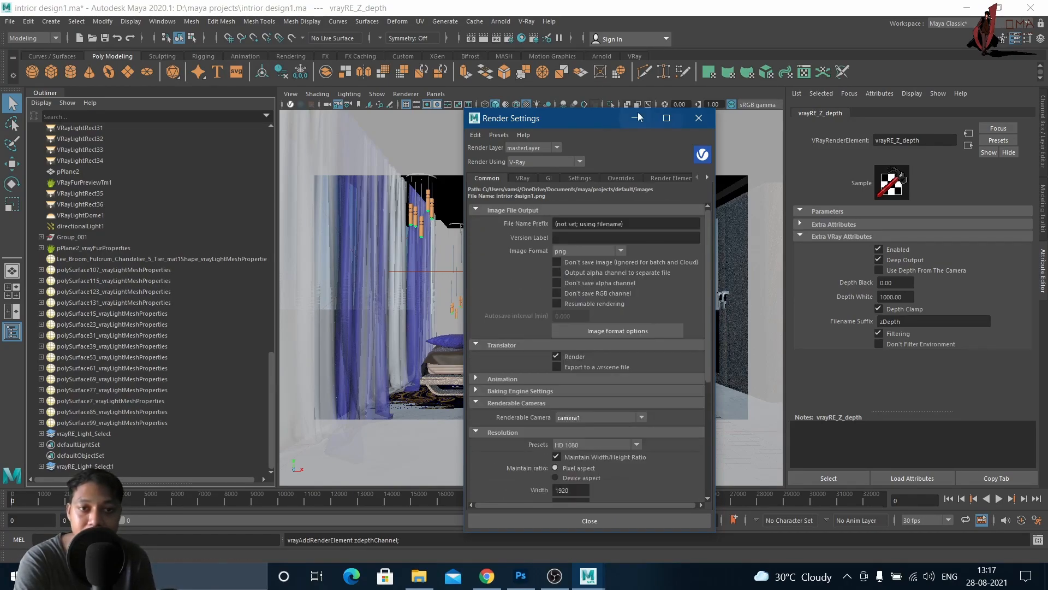
- Close the render settings and show the V-Ray Frame Buffer, shifting its window off the attribute values
click(698, 117)
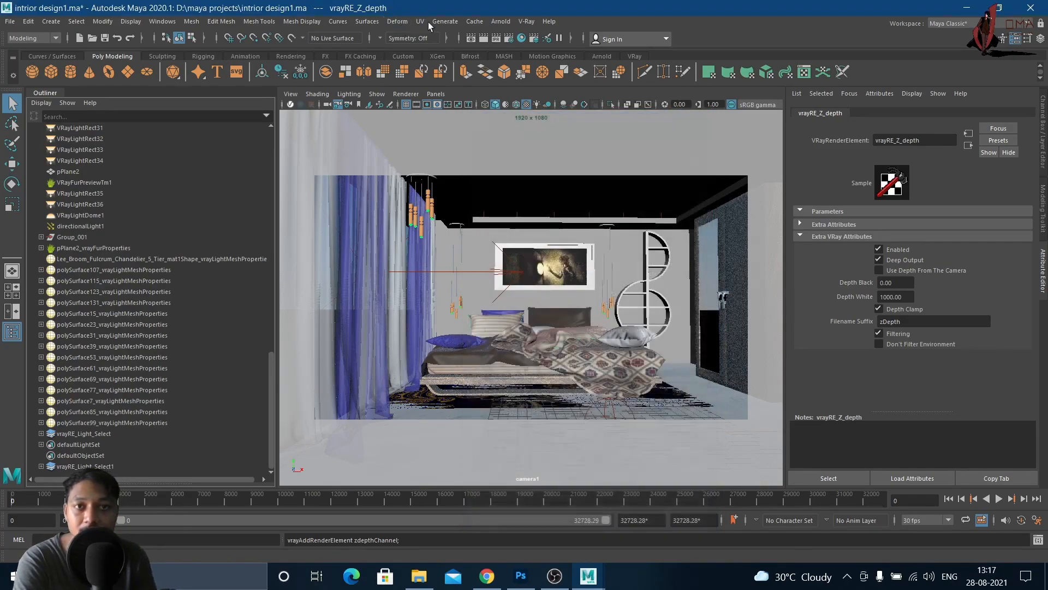
click(527, 22)
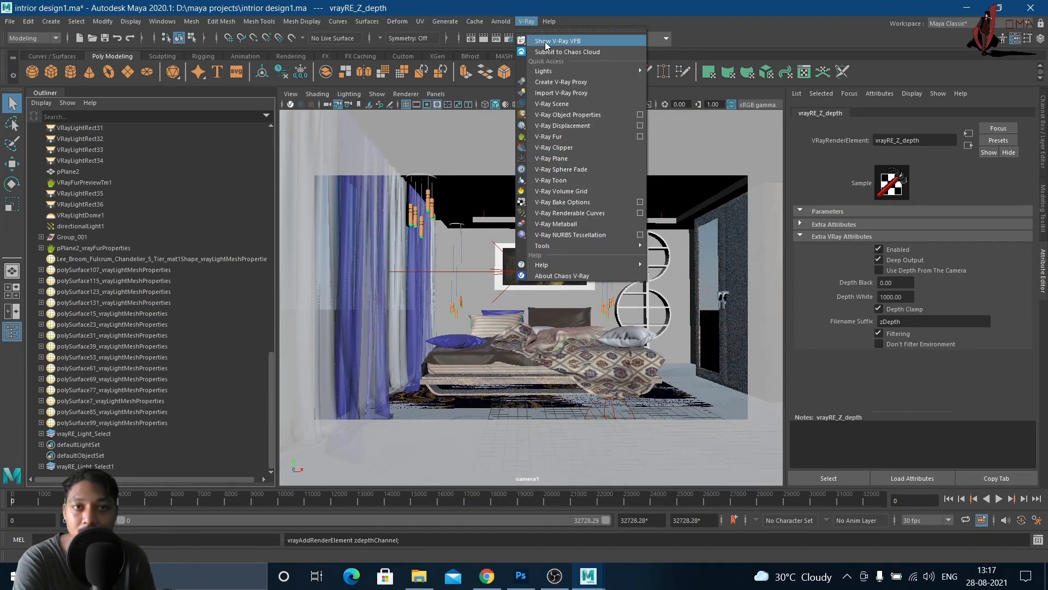
click(571, 43)
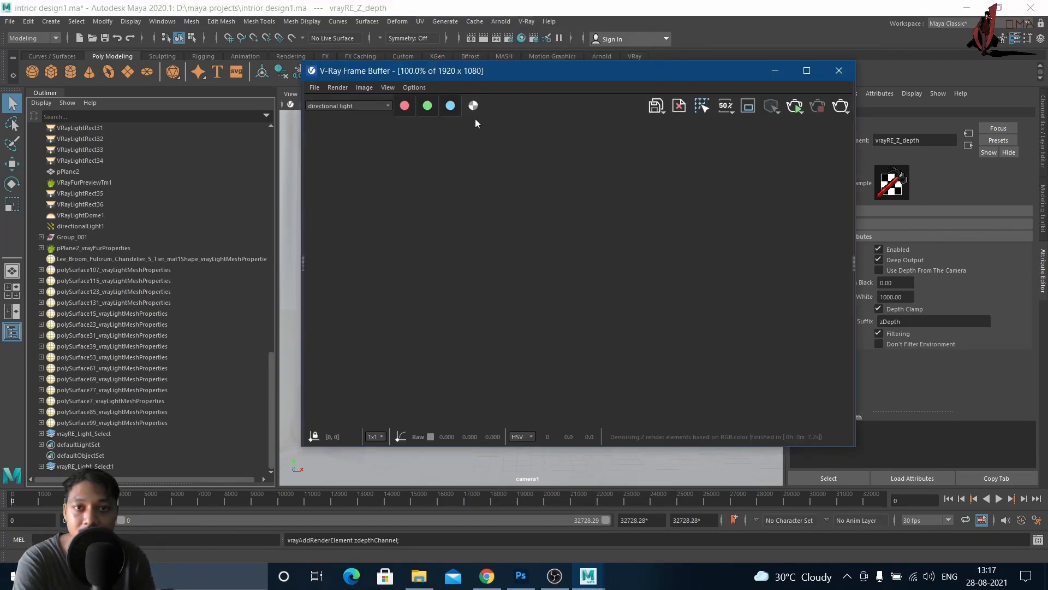
drag(537, 68, 479, 66)
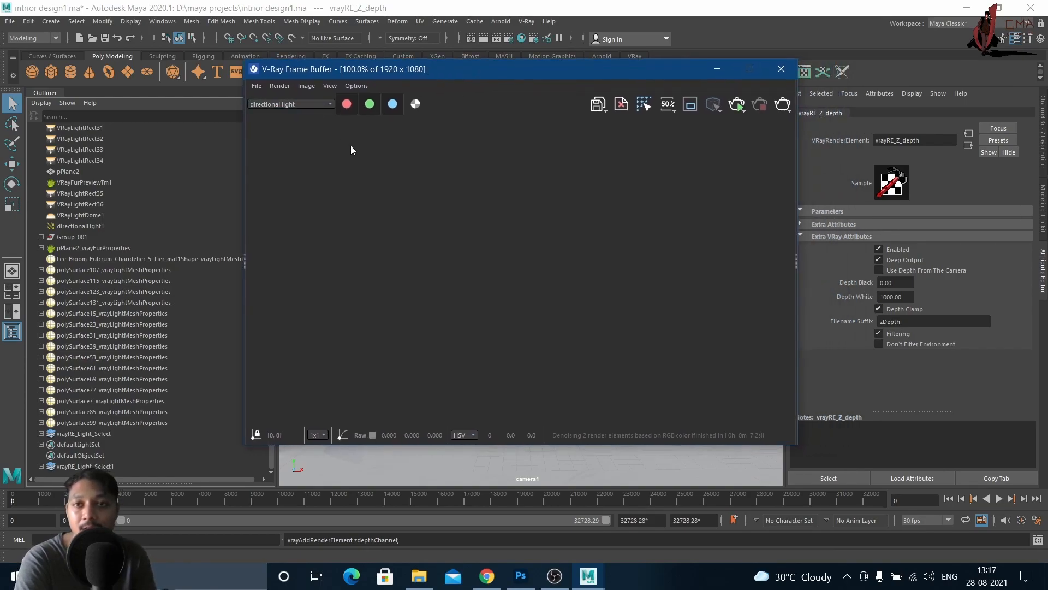
drag(587, 73, 515, 80)
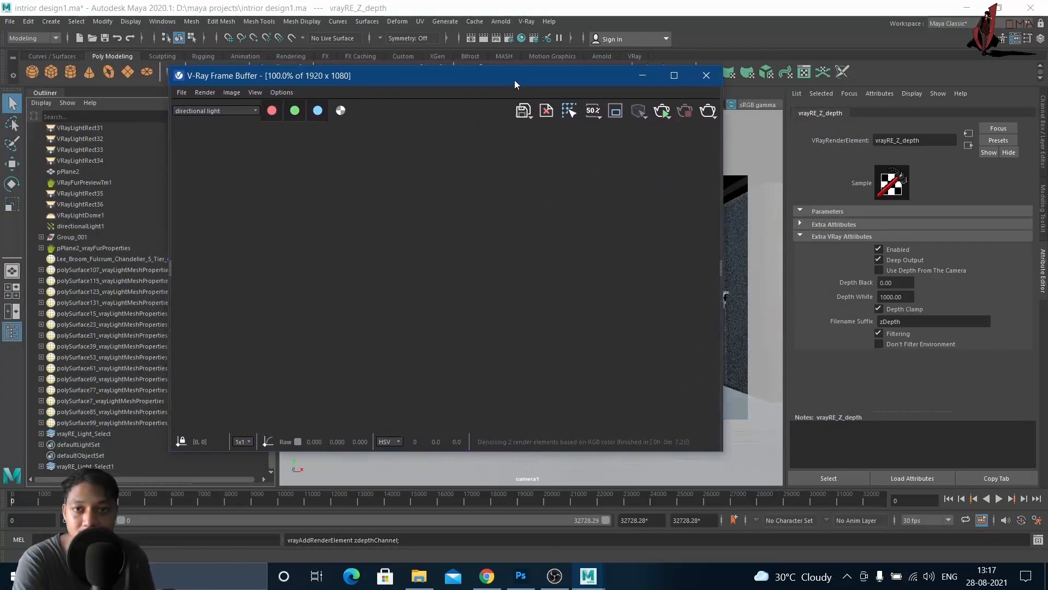
click(708, 111)
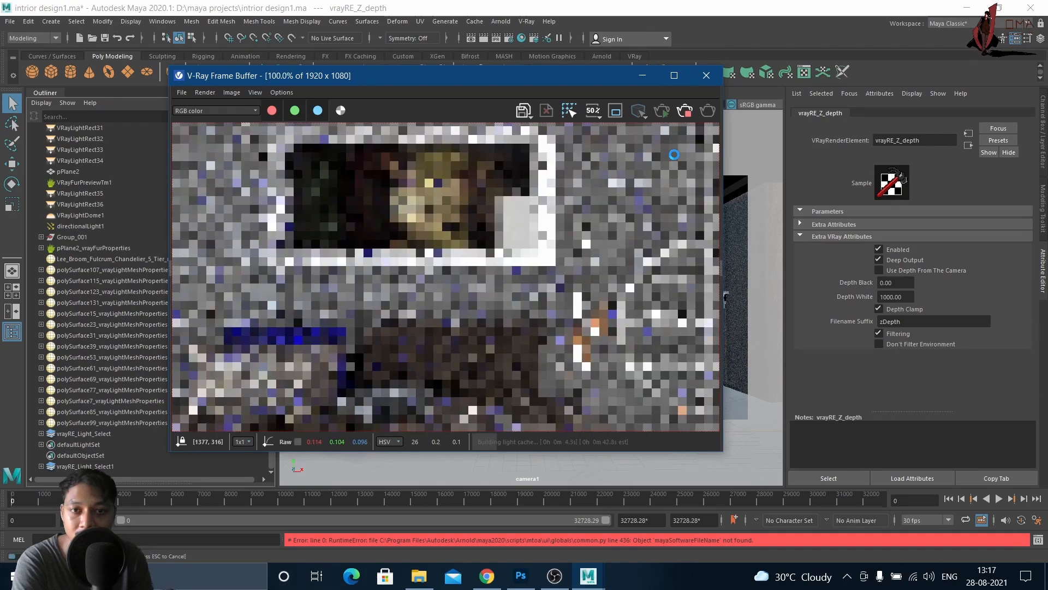
scroll(674, 154, down, 2)
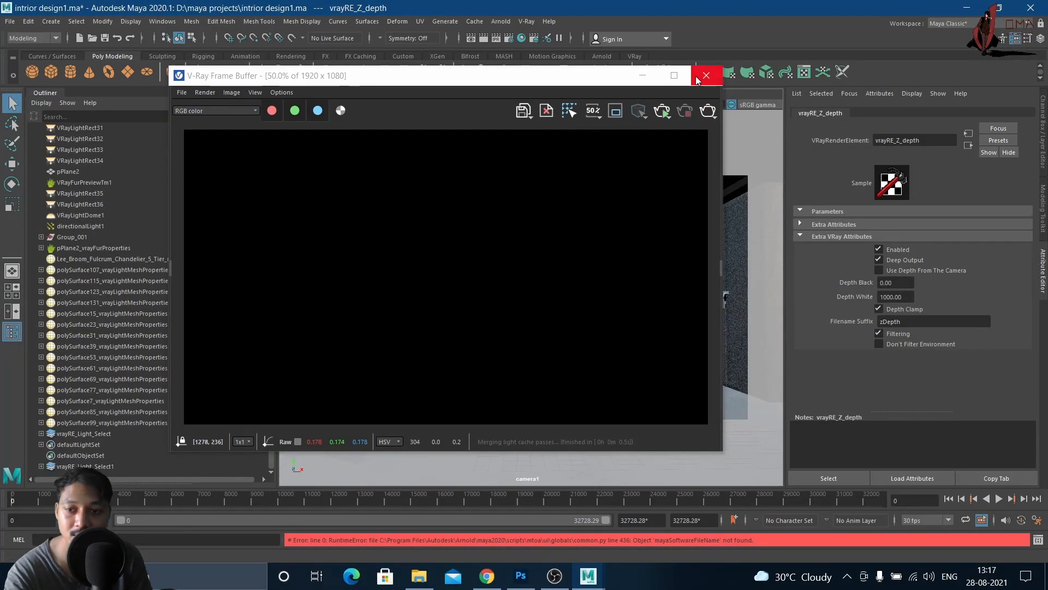
click(706, 75)
click(484, 39)
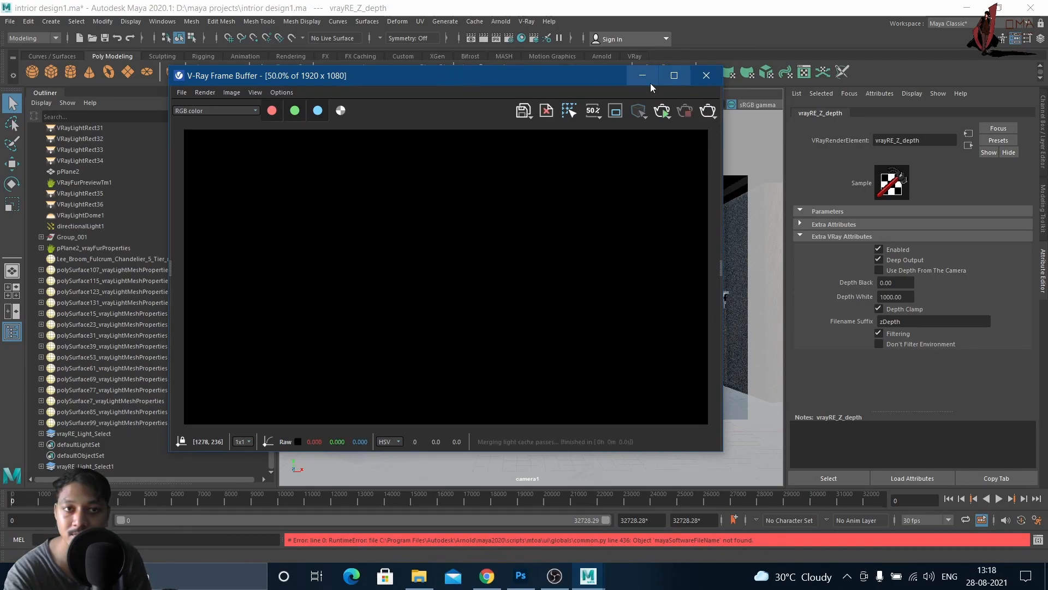
click(705, 76)
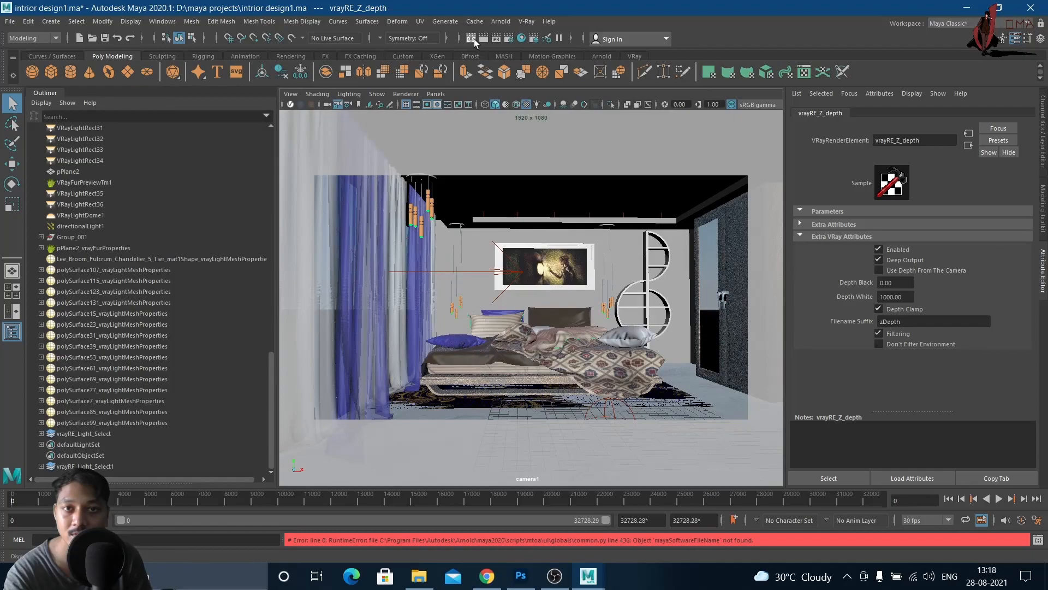
- Show the Render View, fit its window on screen, and render the scene from camera1
click(474, 38)
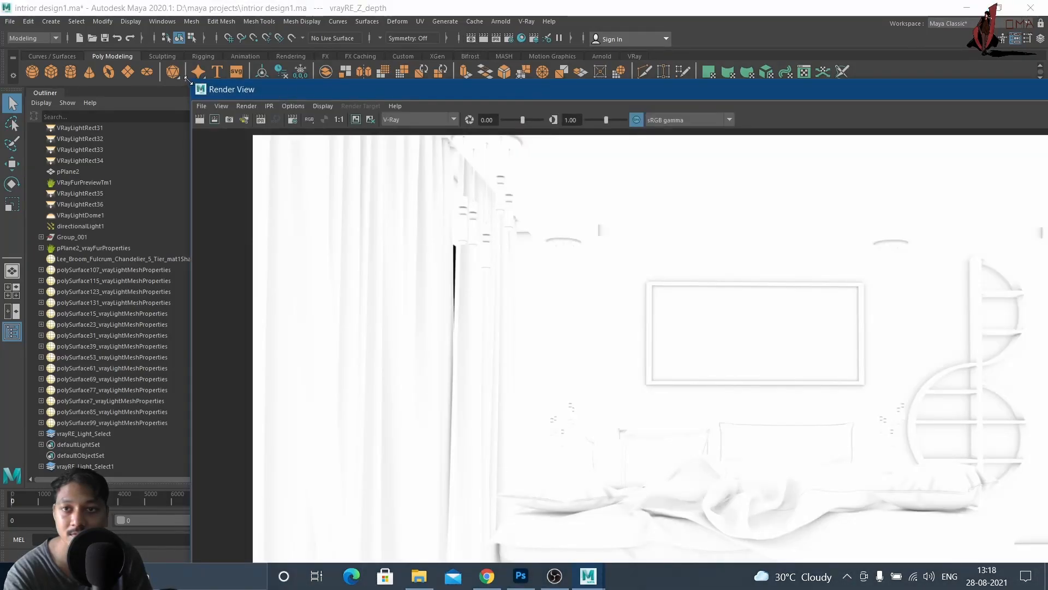
drag(188, 81, 588, 266)
drag(706, 277, 196, 36)
click(139, 54)
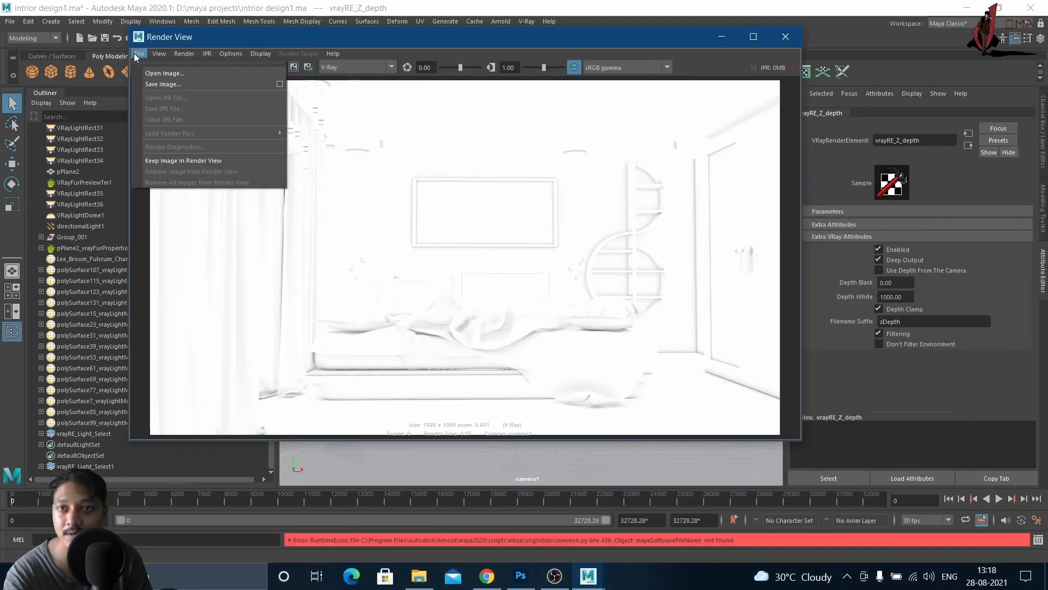
mouse_move(176, 54)
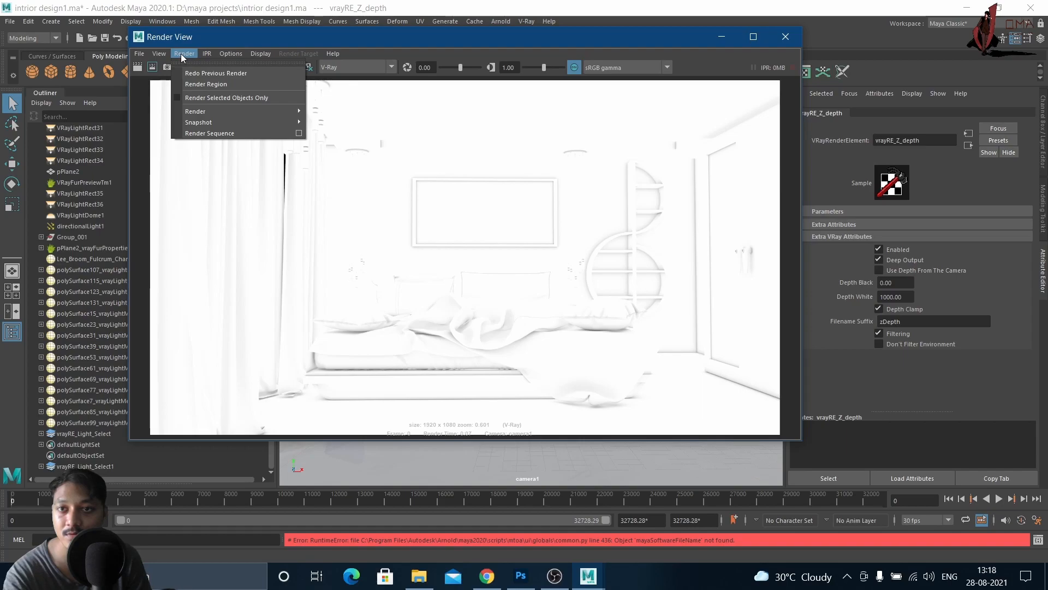
mouse_move(215, 111)
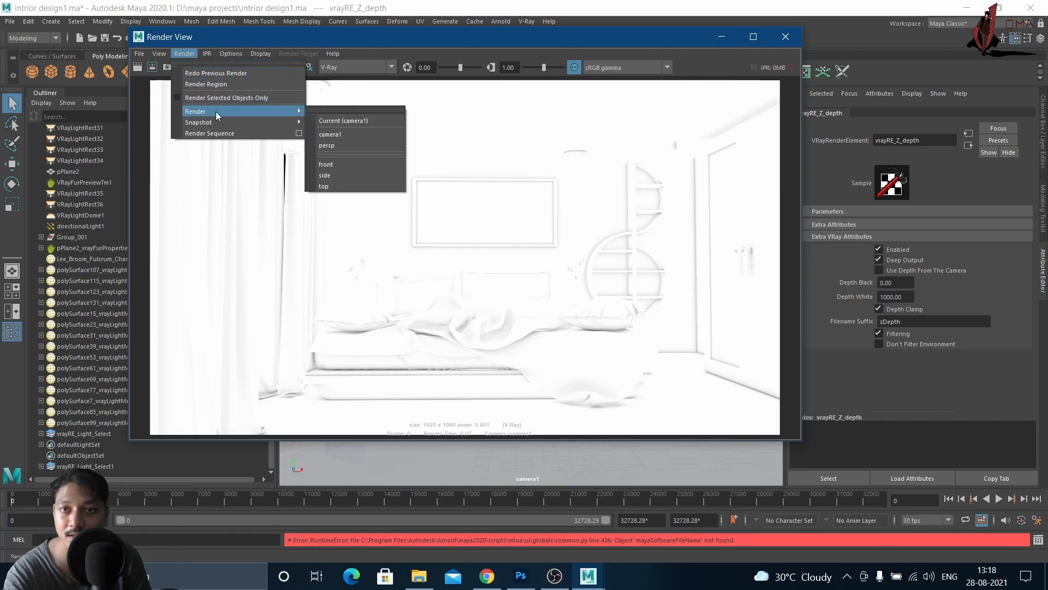
click(334, 137)
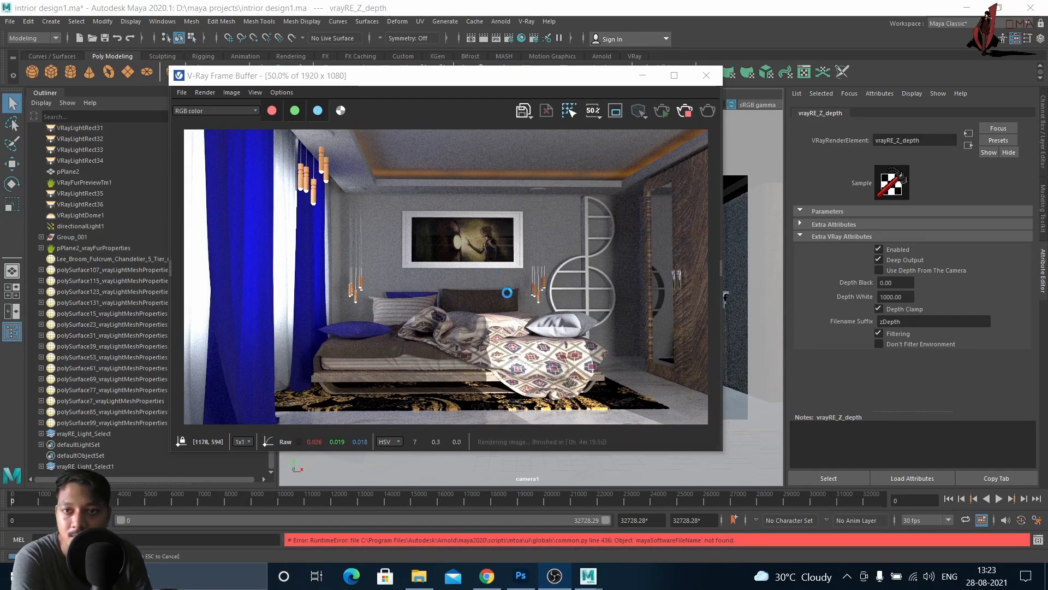
- Examine the RGB color render up close around the framed wall picture for noise and denoising quality
scroll(488, 225, up, 2)
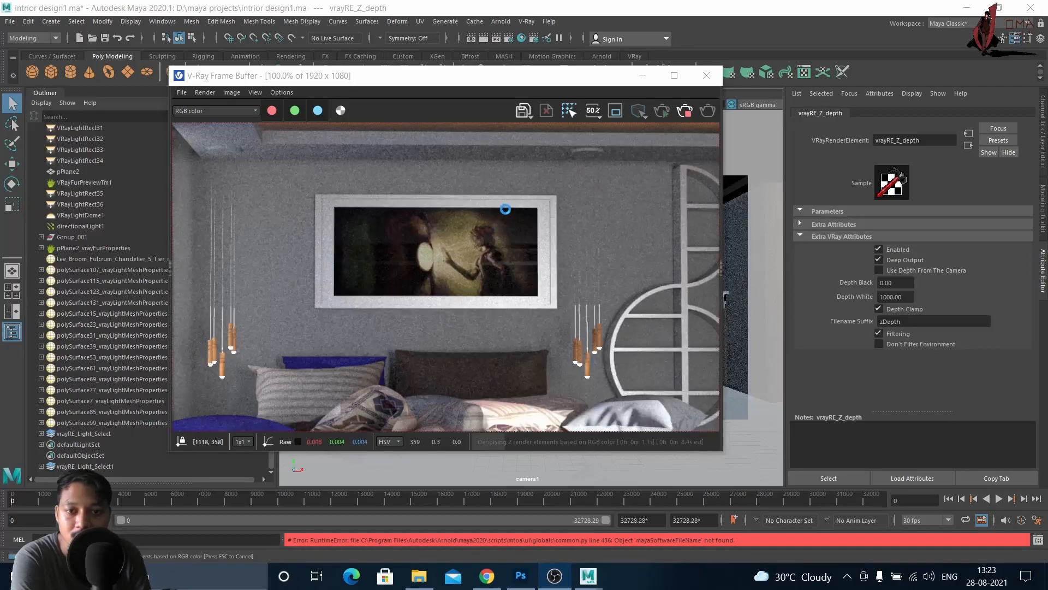
scroll(470, 207, up, 1)
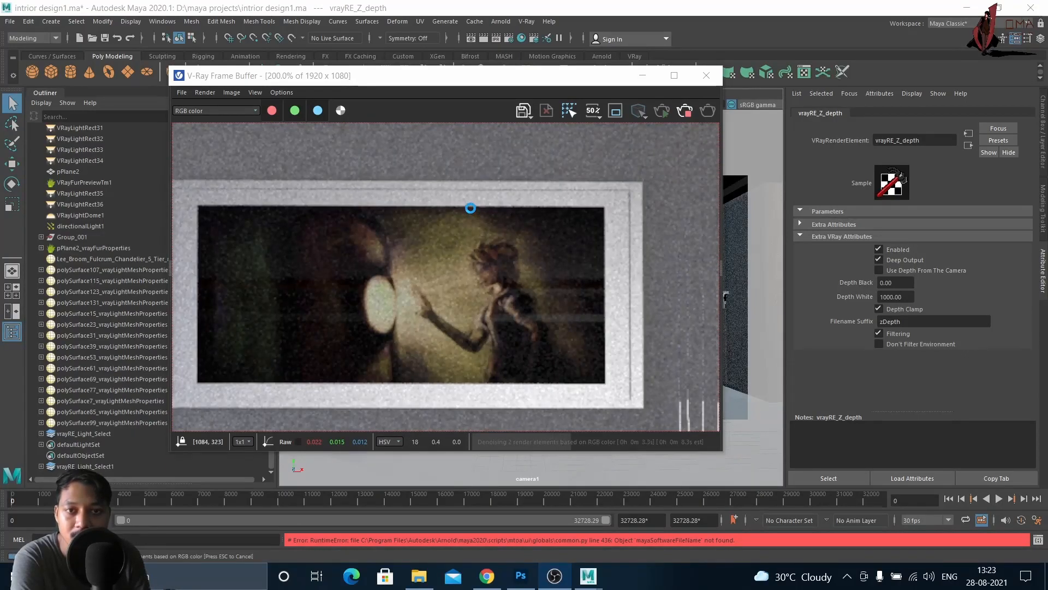
scroll(471, 208, down, 3)
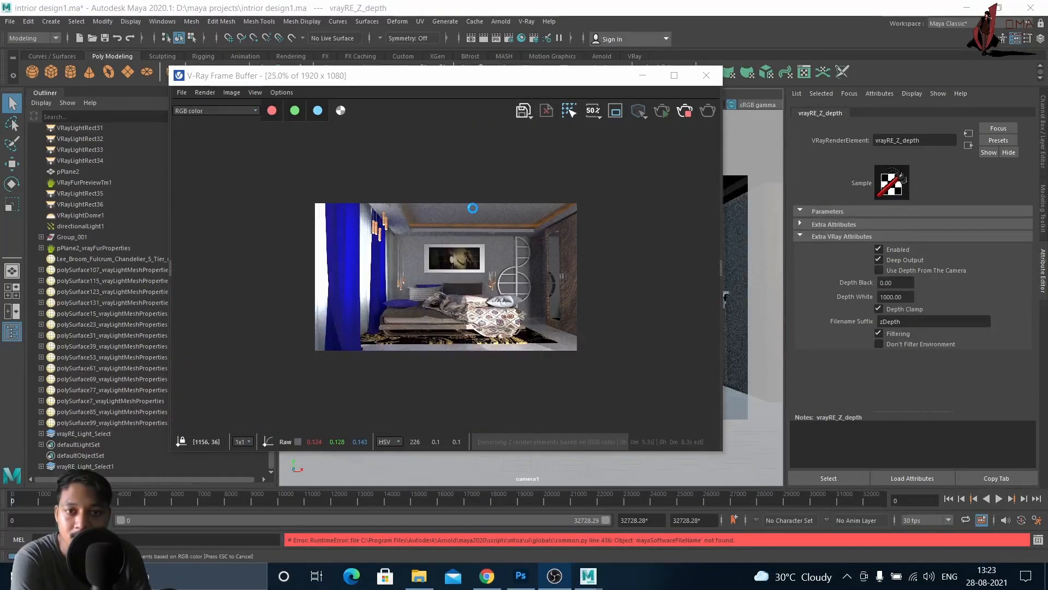
scroll(473, 208, up, 1)
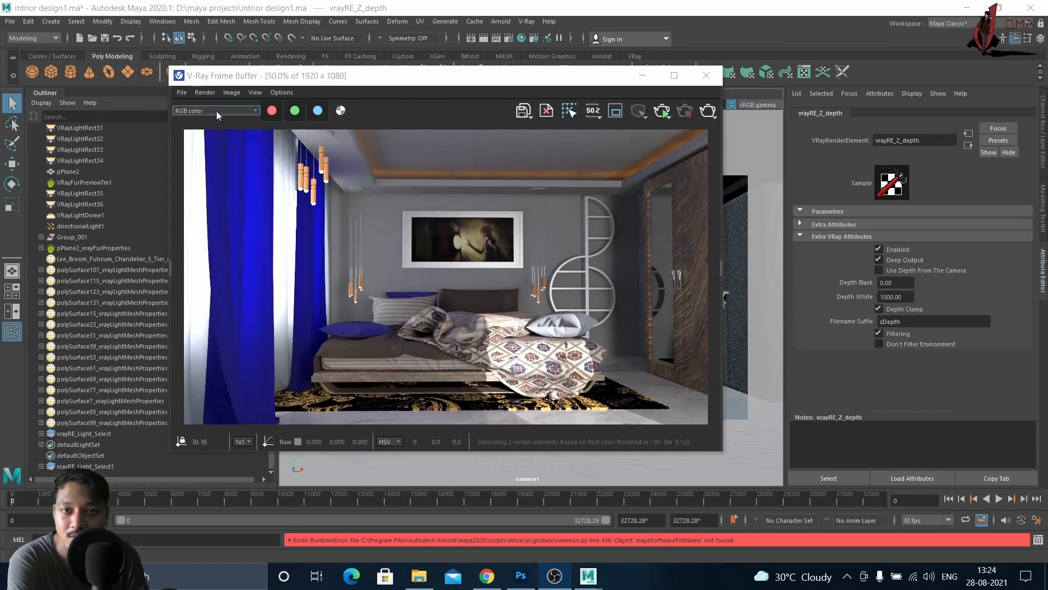
scroll(423, 212, up, 4)
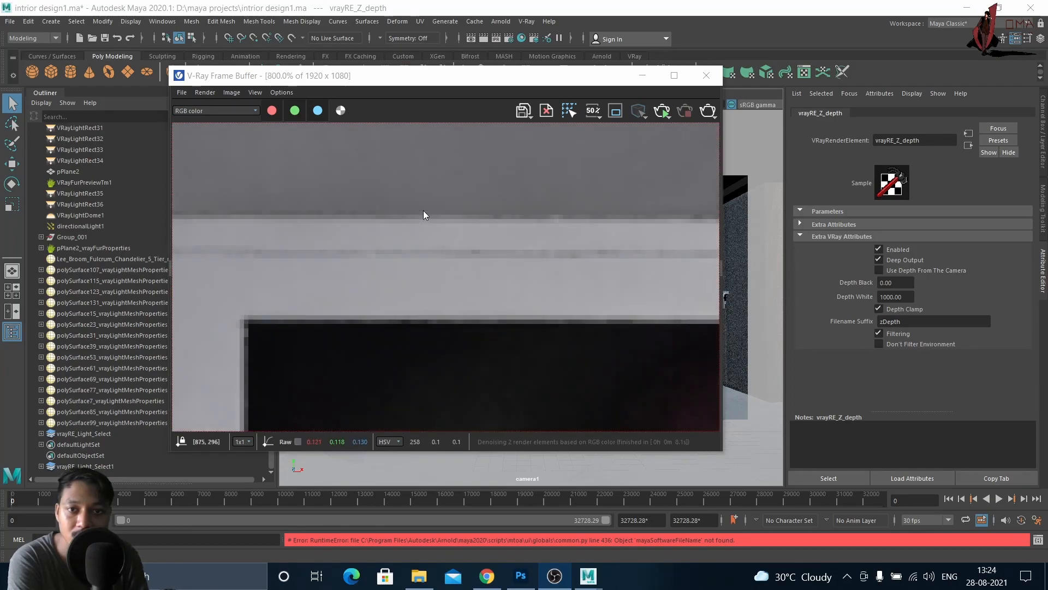
scroll(424, 210, down, 2)
mouse_move(455, 234)
middle_down()
mouse_move(369, 281)
mouse_move(437, 234)
middle_up()
scroll(437, 234, up, 1)
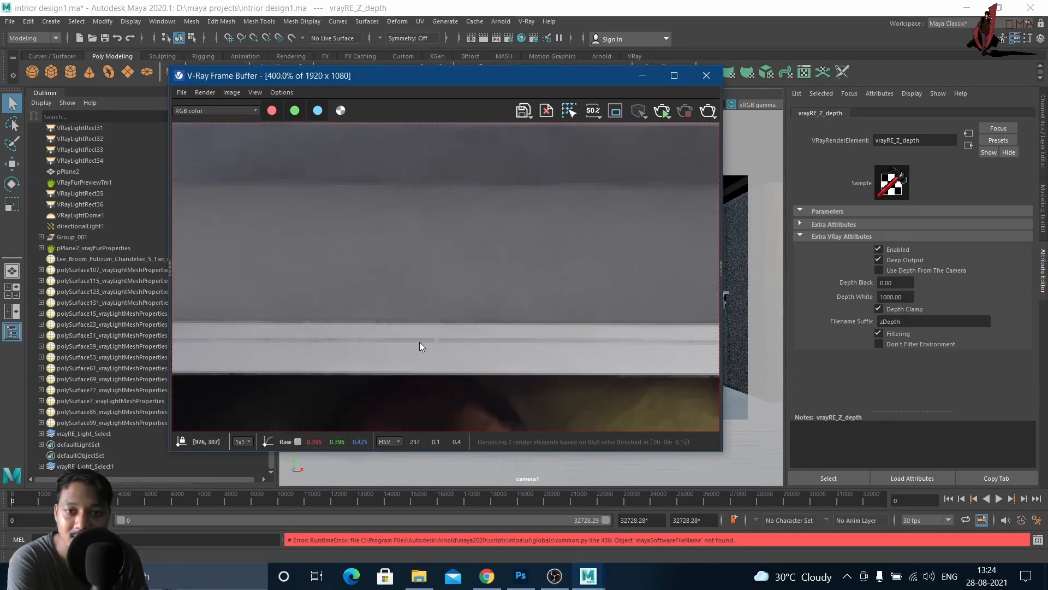
scroll(493, 258, down, 3)
scroll(450, 212, up, 2)
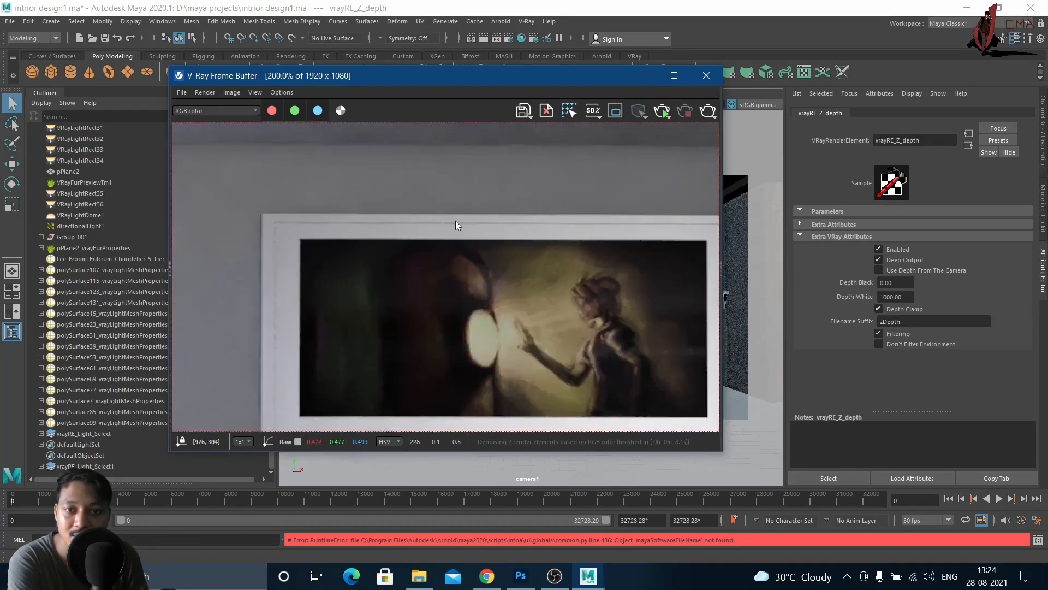
scroll(456, 221, down, 1)
scroll(365, 194, down, 1)
- Display the denoiser channel, inspect the picture and bed area, and check the list of rendered channels
click(208, 110)
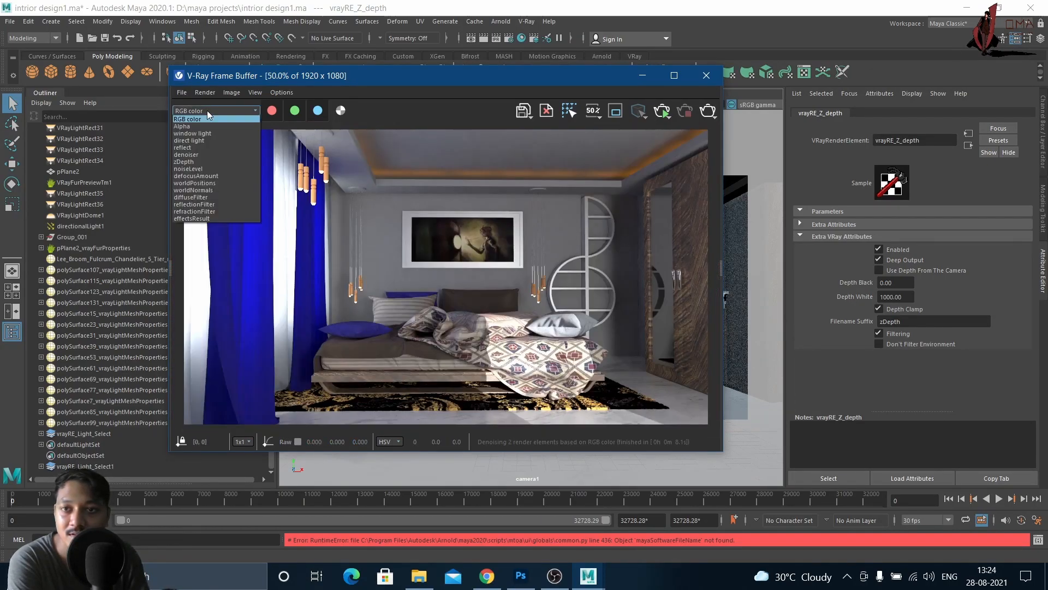
click(195, 155)
scroll(458, 227, down, 1)
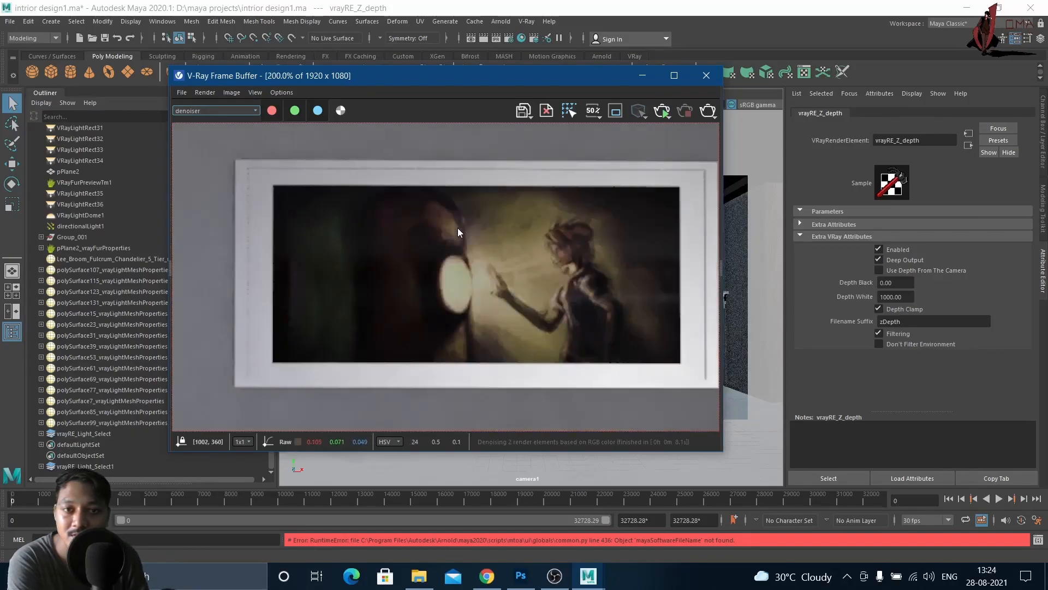
scroll(258, 123, down, 1)
click(219, 111)
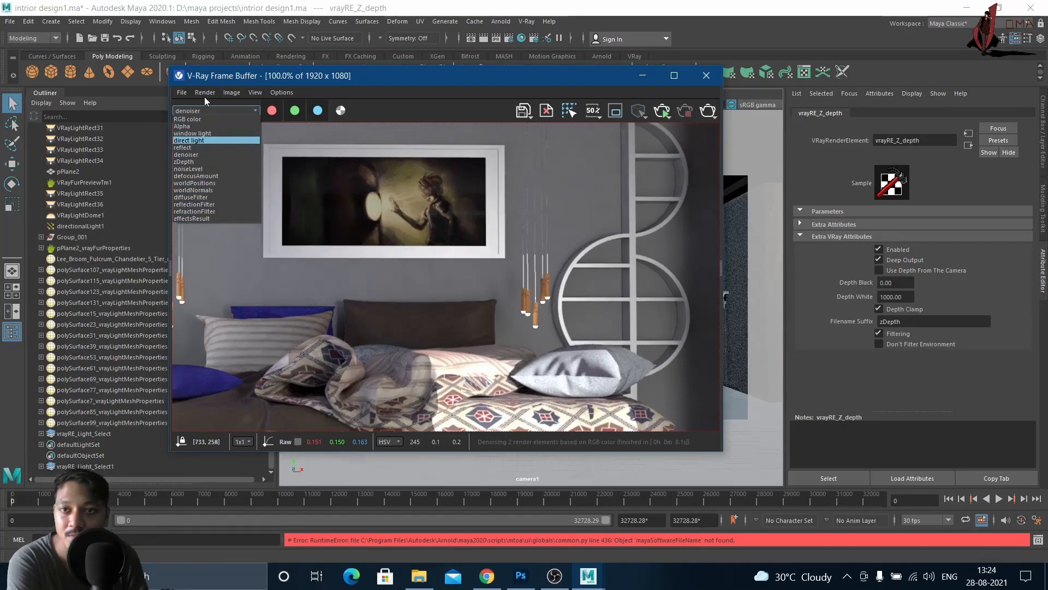
click(363, 94)
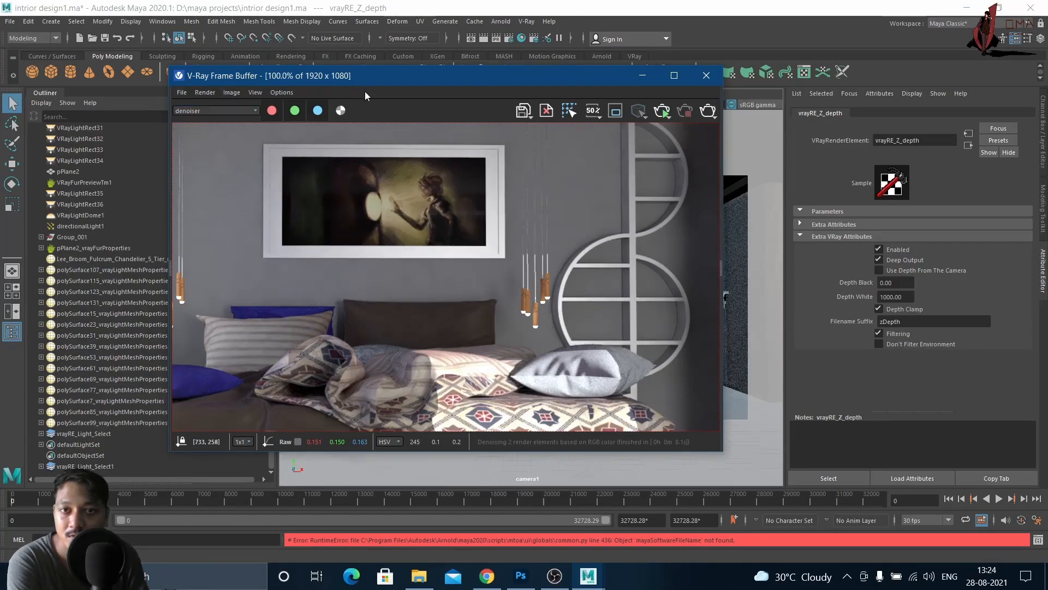
- Start saving all image channels to separate files and switch the output location to the Desktop
click(182, 92)
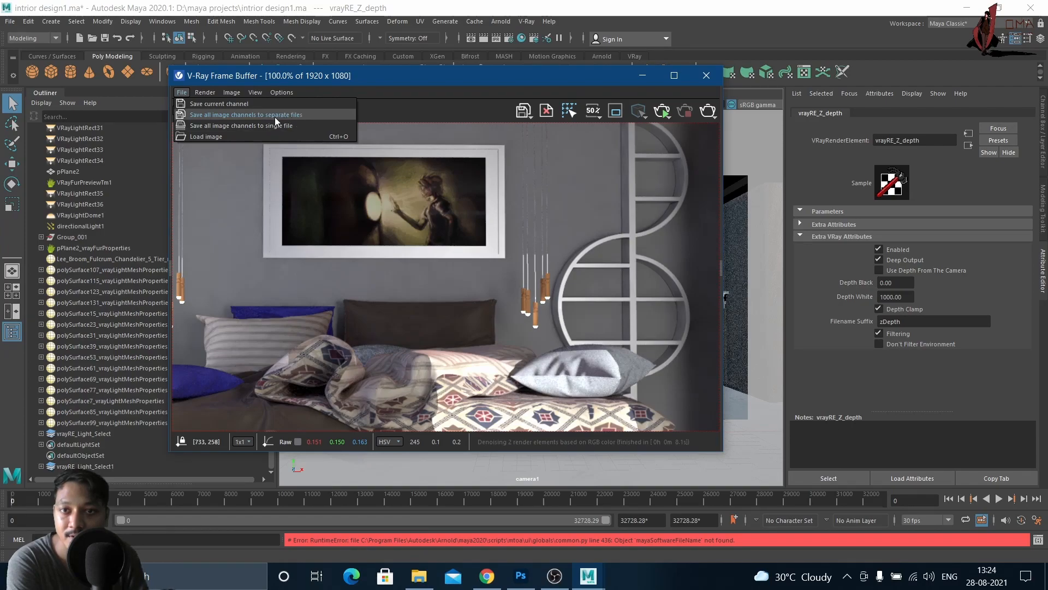
click(311, 115)
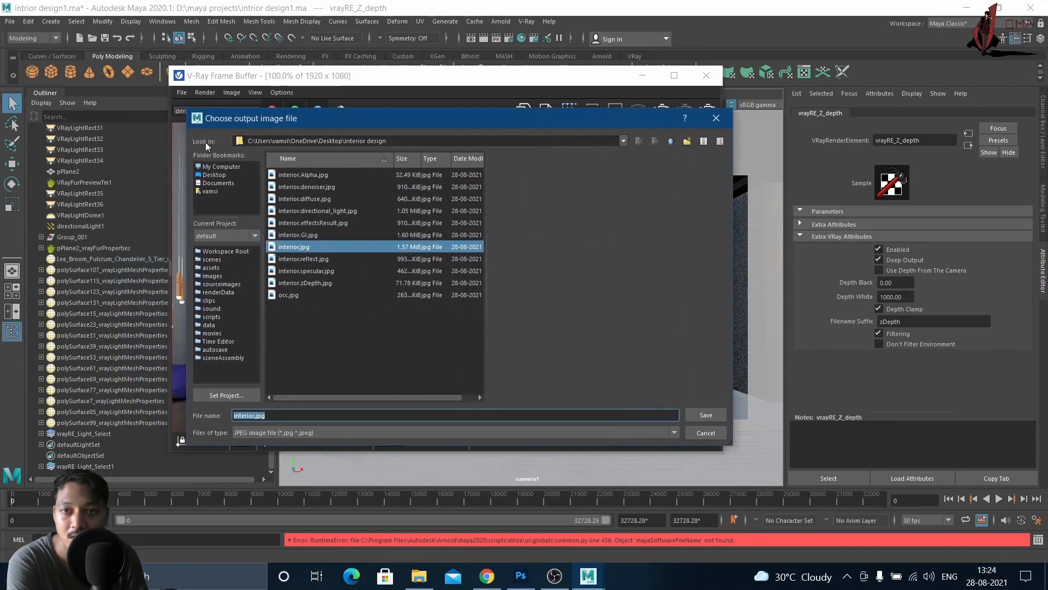
click(671, 142)
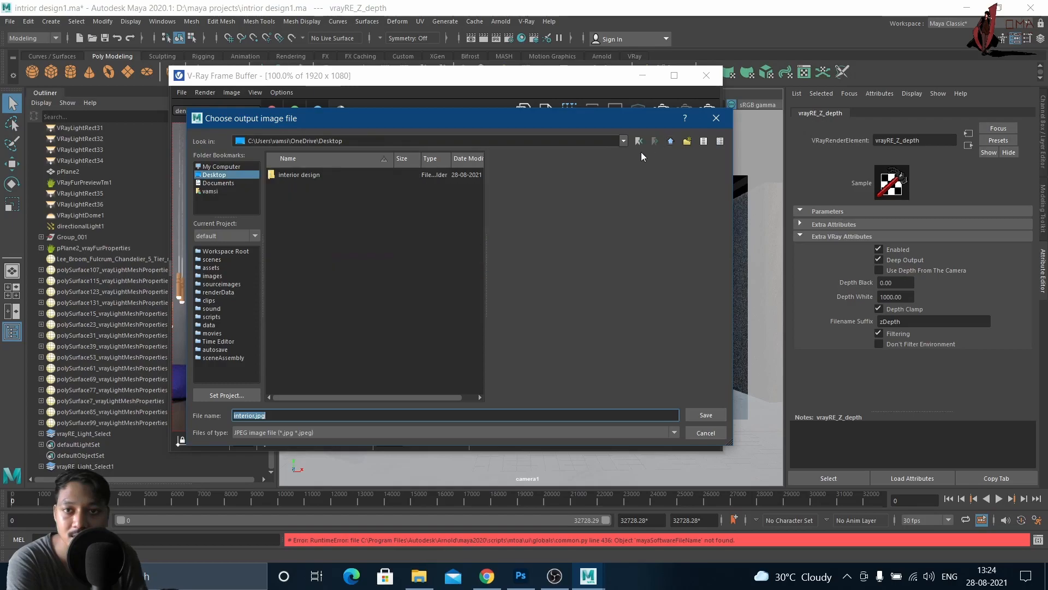
click(297, 175)
right_click(338, 172)
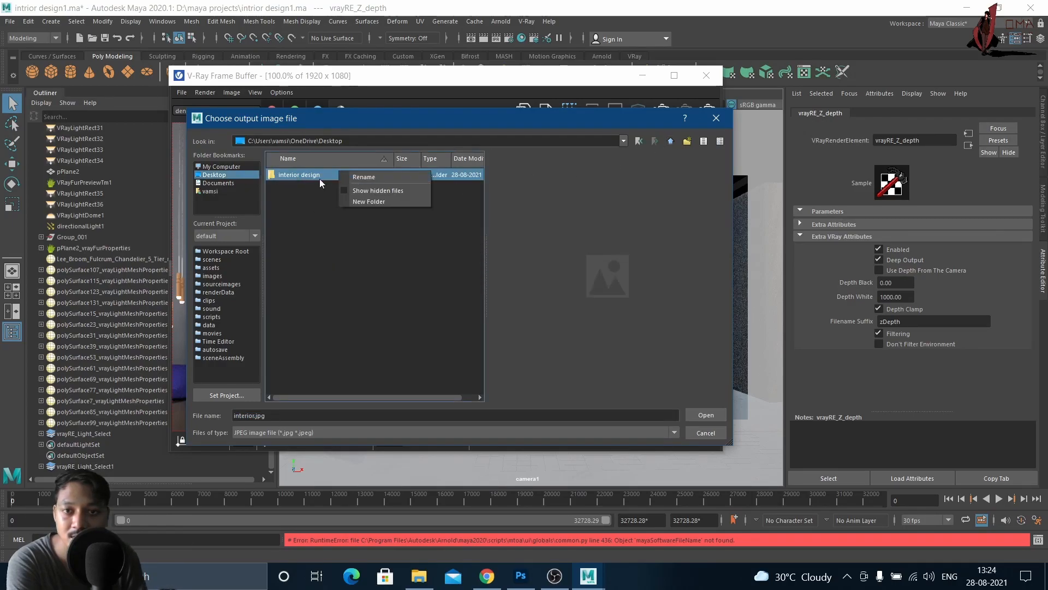
click(298, 221)
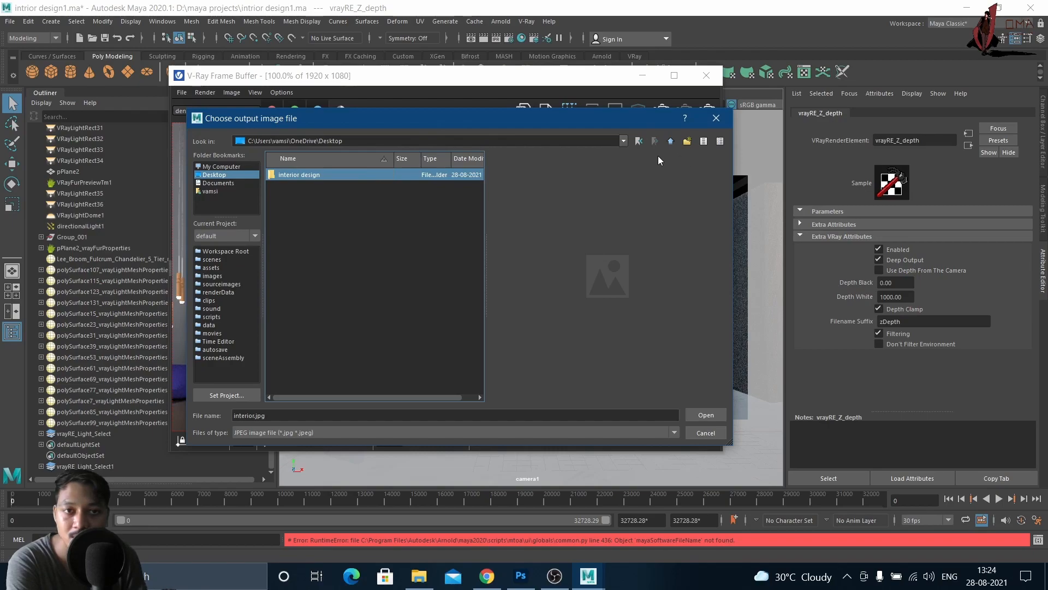
- Create a new folder named interior on the Desktop and open it as the output location
click(686, 140)
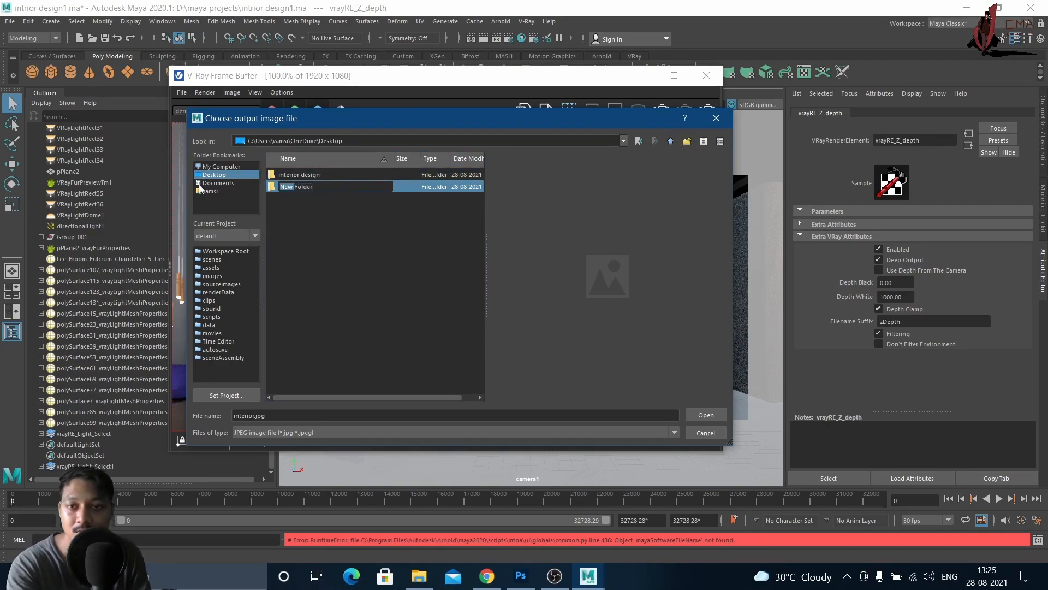
double_click(326, 185)
double_click(326, 185)
click(326, 186)
key(BackSpace)
key(BackSpace)
key(BackSpace)
key(BackSpace)
key(BackSpace)
key(BackSpace)
key(BackSpace)
key(BackSpace)
key(BackSpace)
key(BackSpace)
text(in)
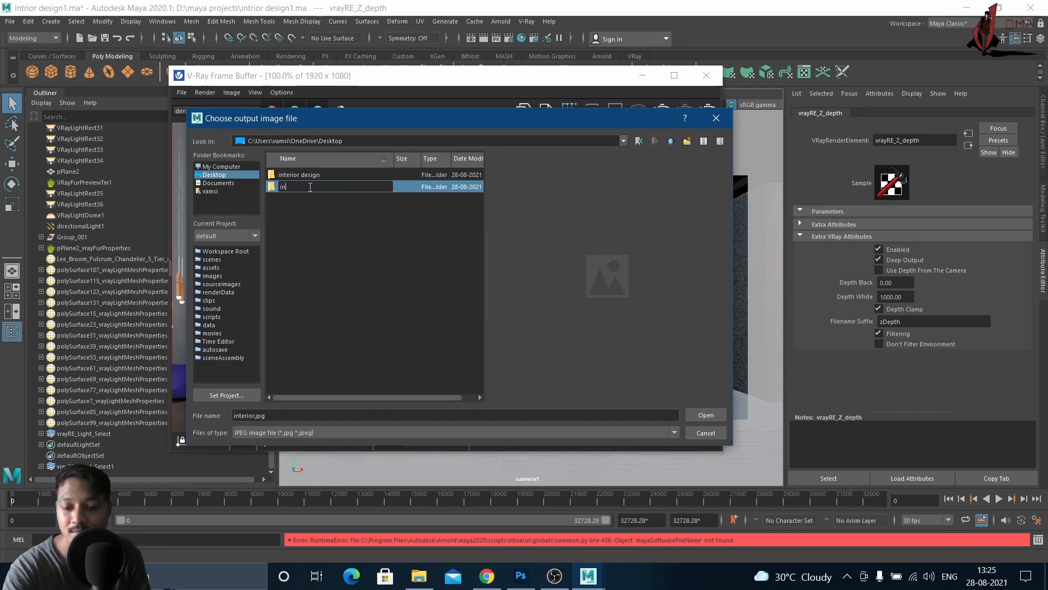
text(trior)
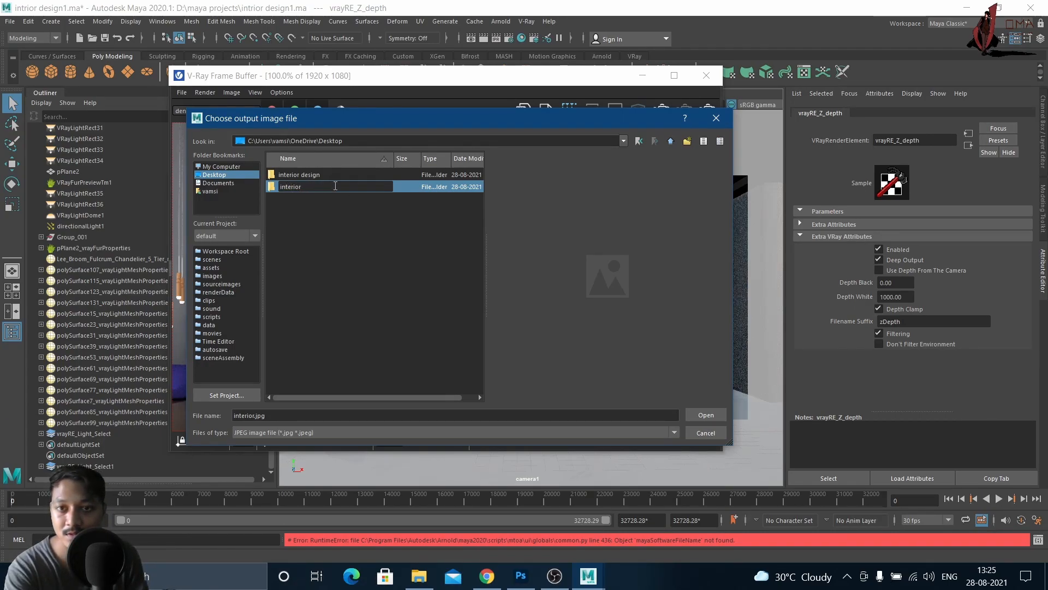
key(Return)
key(Return)
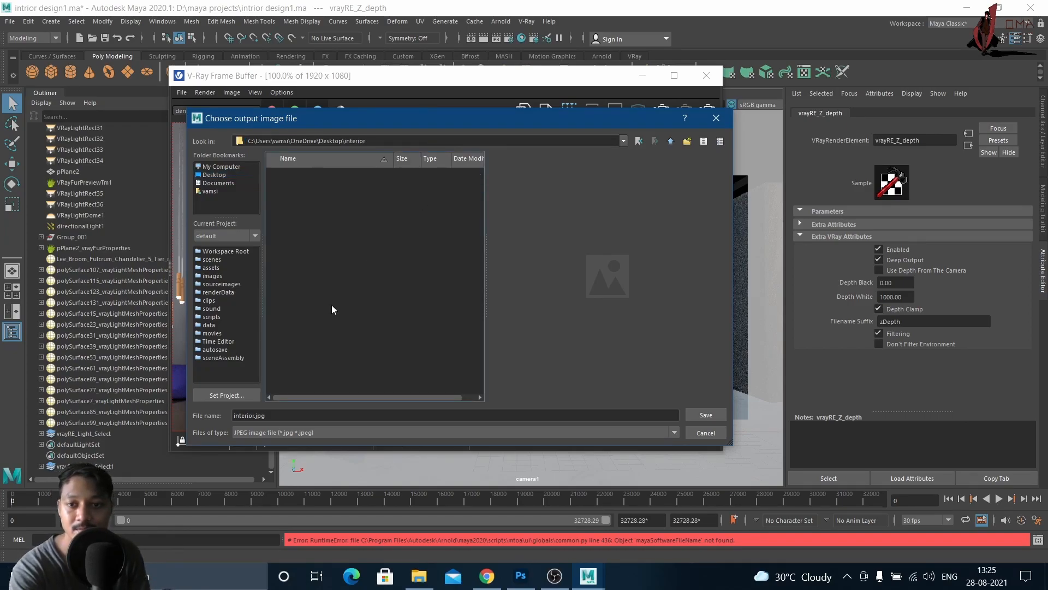
- Save the channels as JPEG images under the file name interior.jpg and minimize the V-Ray Frame Buffer
click(303, 432)
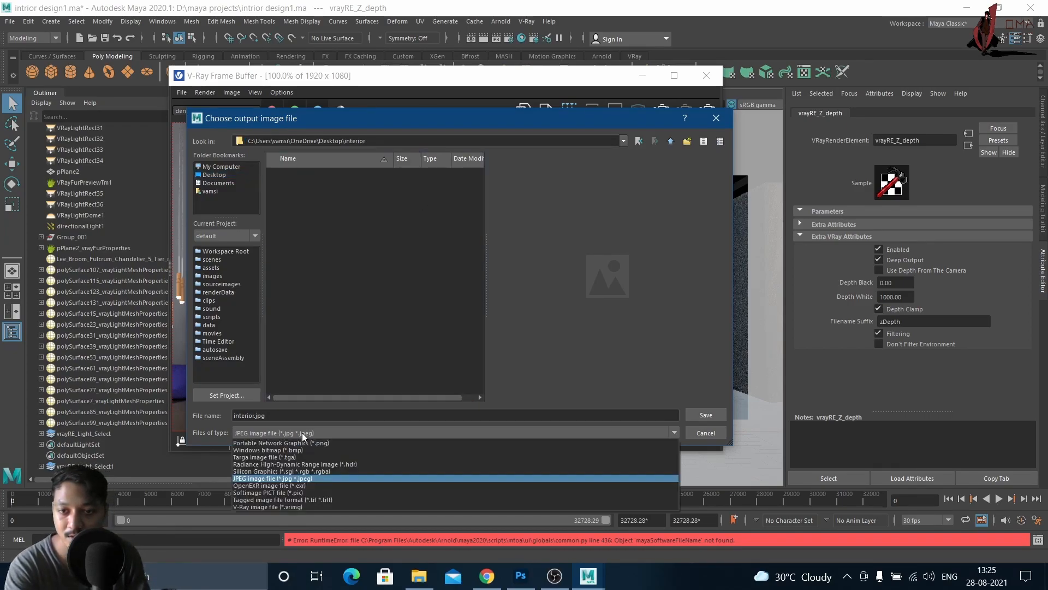
click(299, 479)
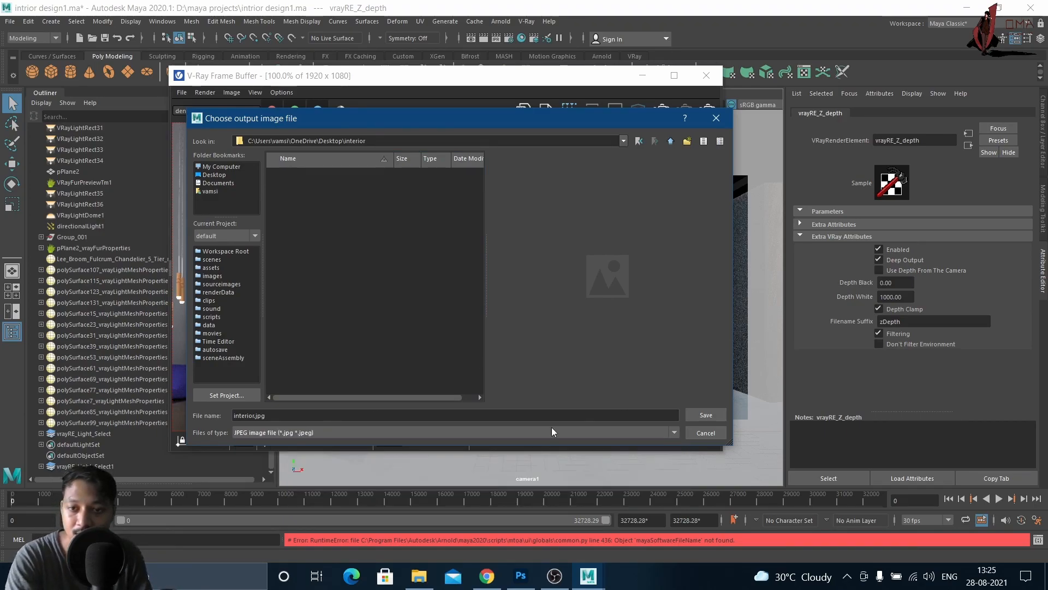
click(706, 415)
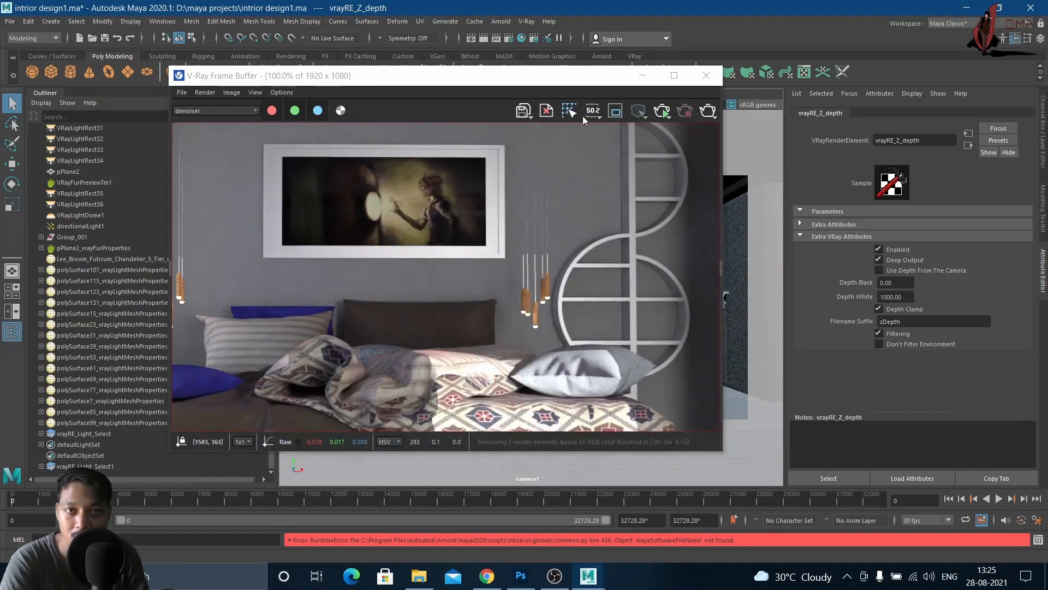
drag(476, 77, 545, 68)
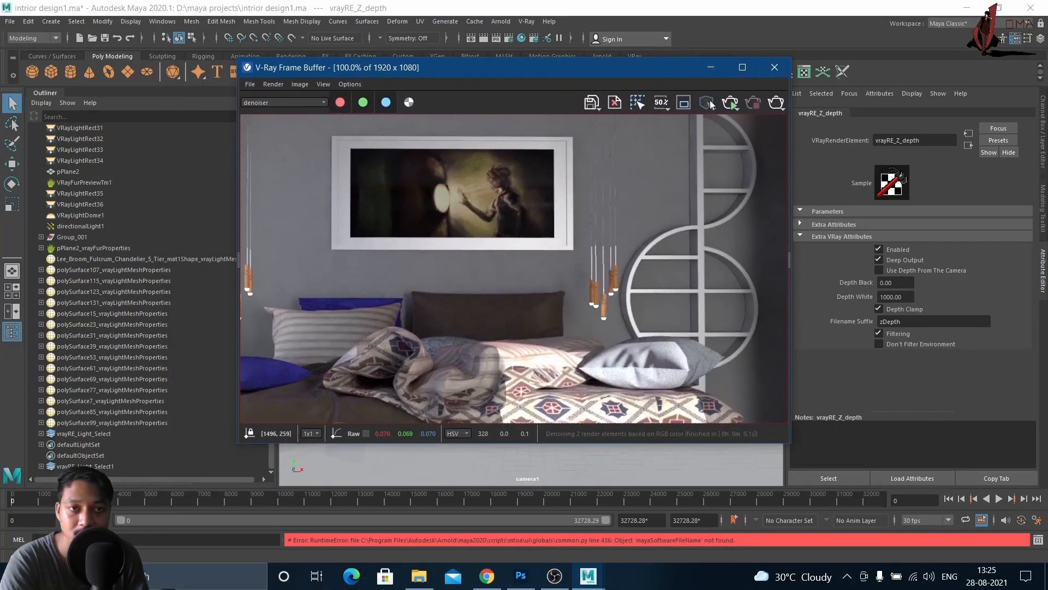
click(710, 69)
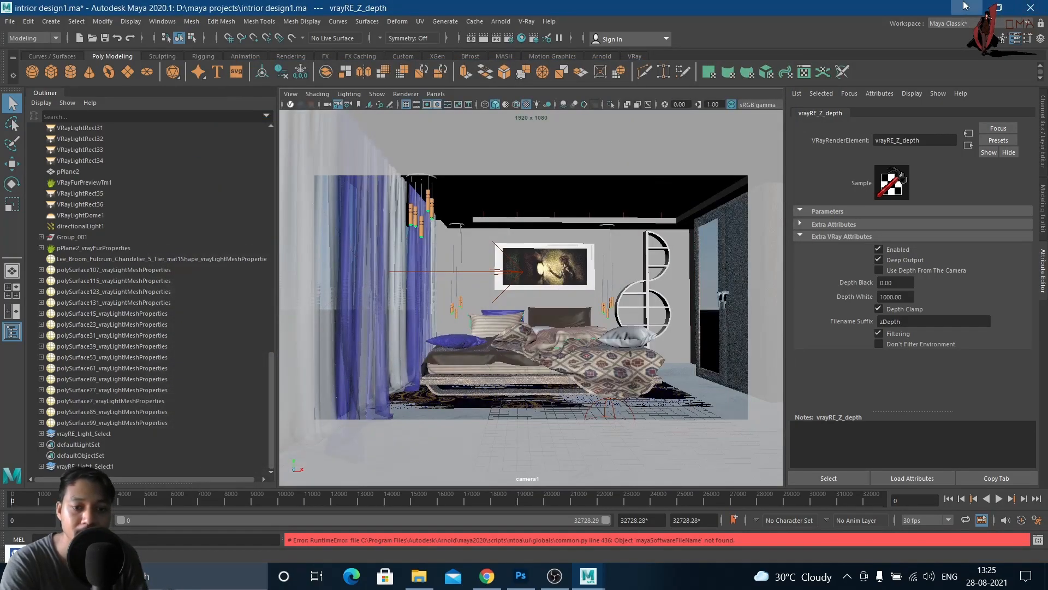
- Switch to Photoshop, close the old interior.effectsResult.jpg document without saving, minimize Photoshop, and close the browser
key(alt+Tab)
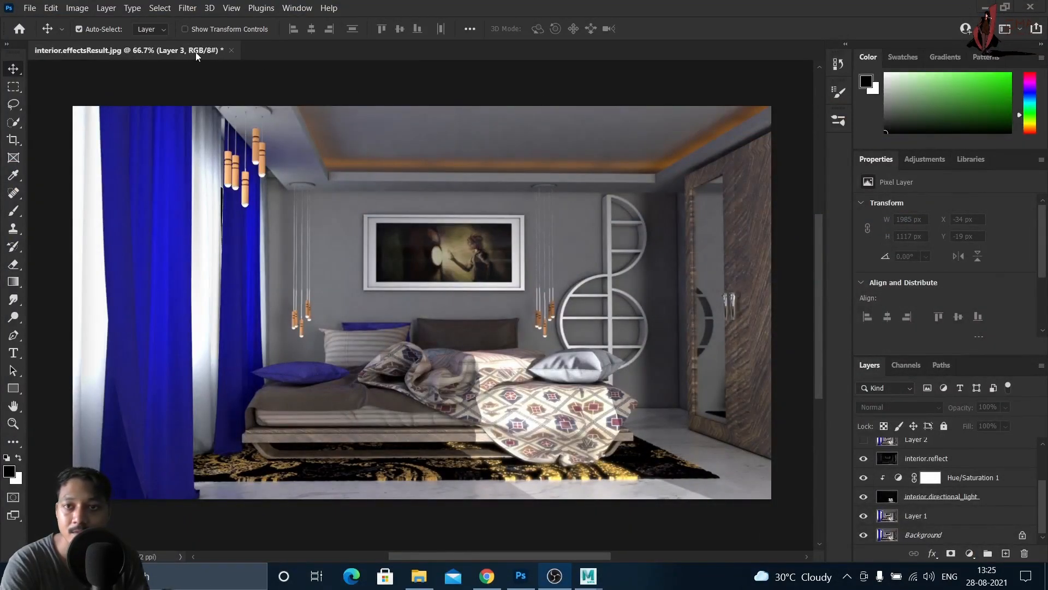
click(232, 51)
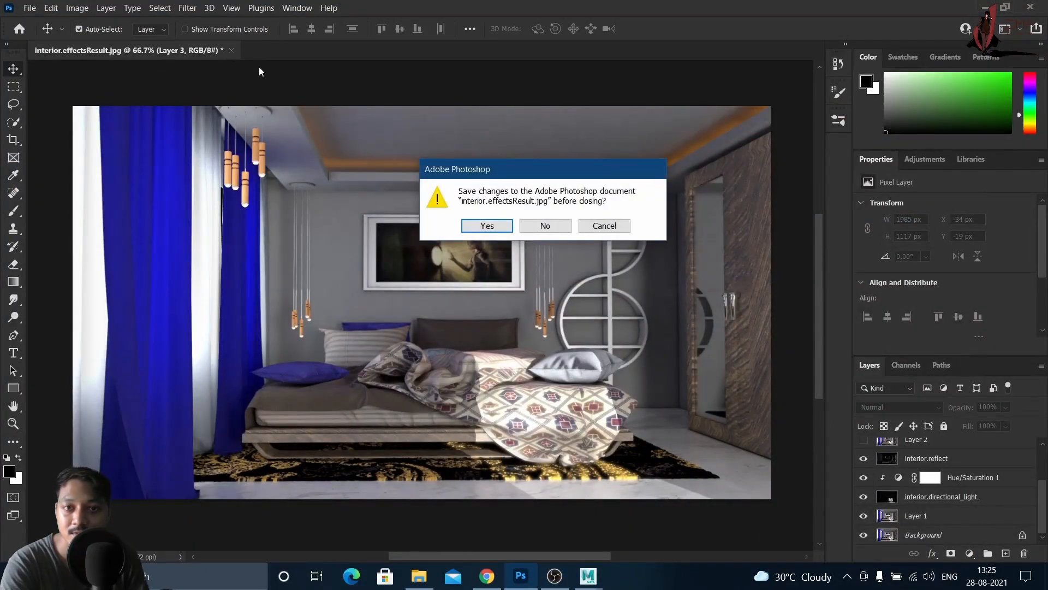
click(561, 230)
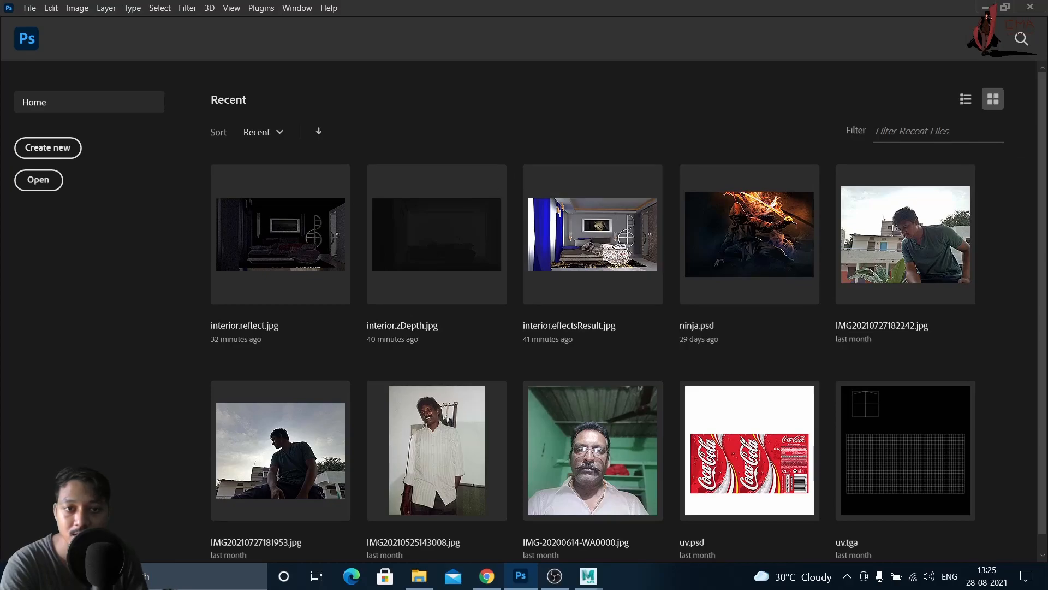
click(984, 6)
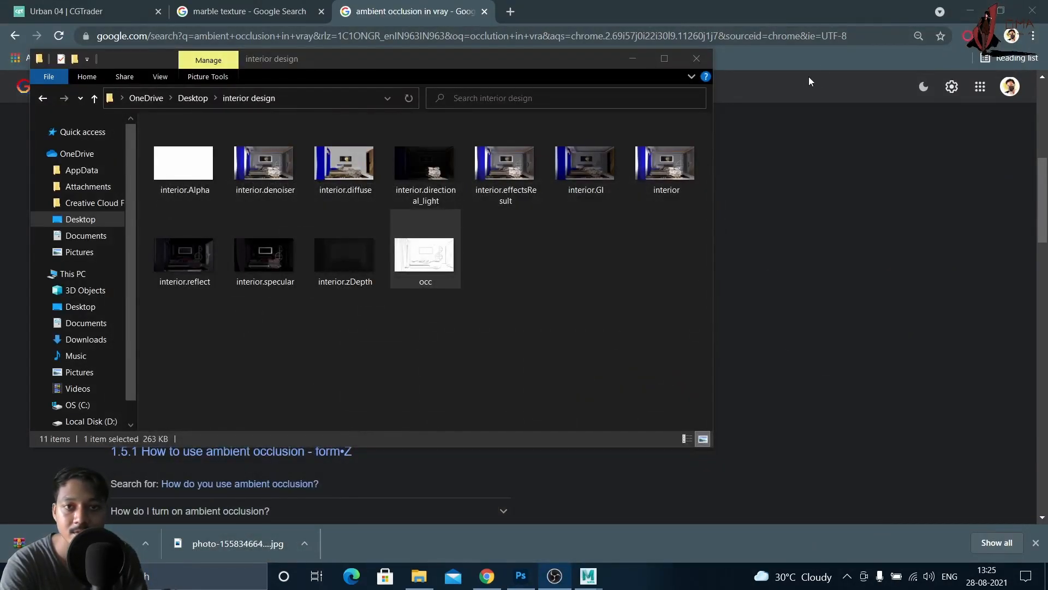
click(1028, 10)
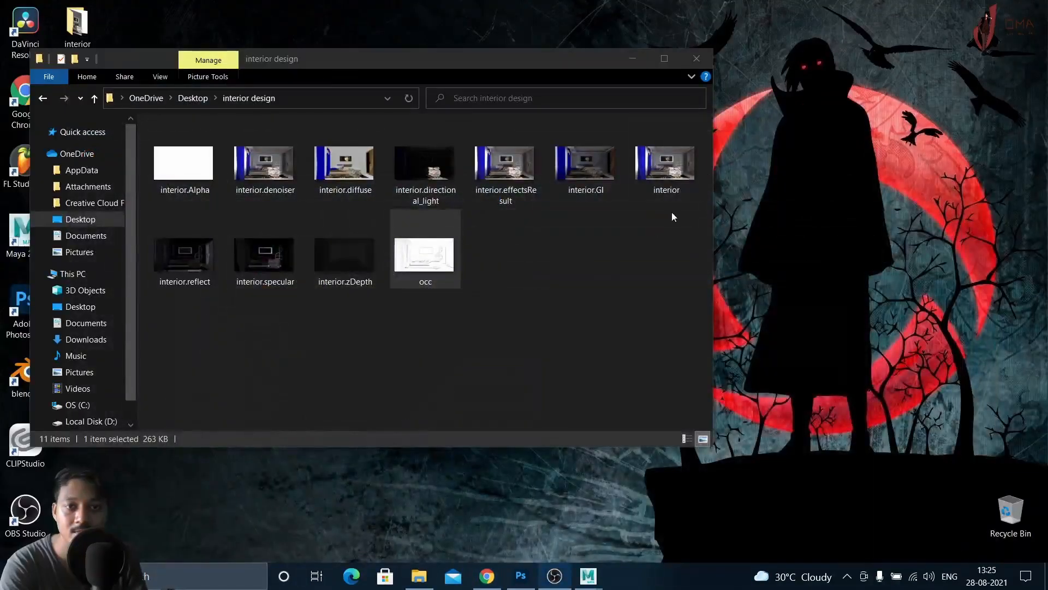
- Open the interior folder on the Desktop in File Explorer and place its window over Photoshop
drag(625, 60, 710, 47)
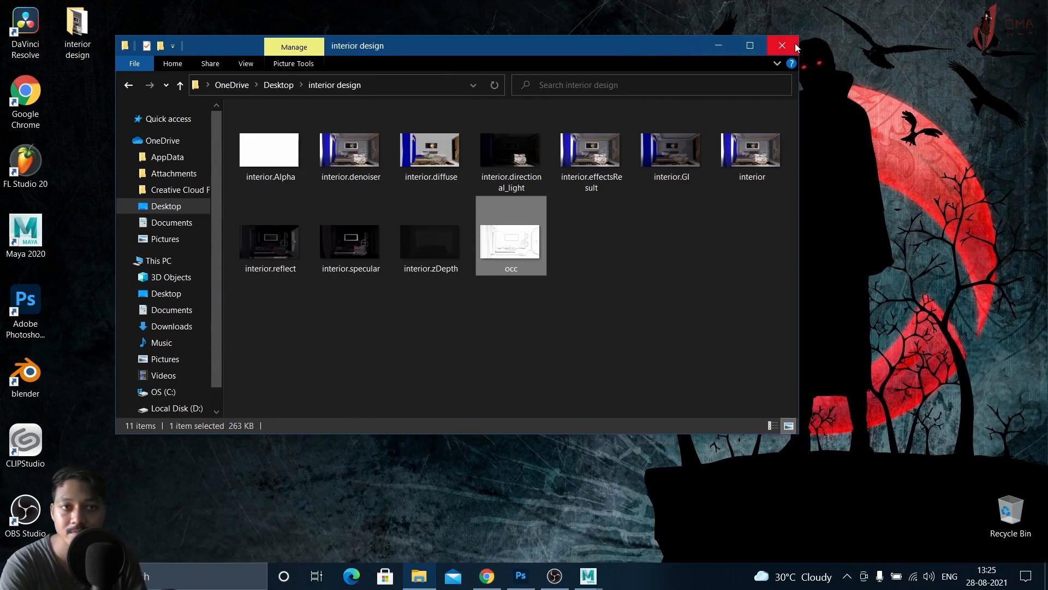
click(170, 208)
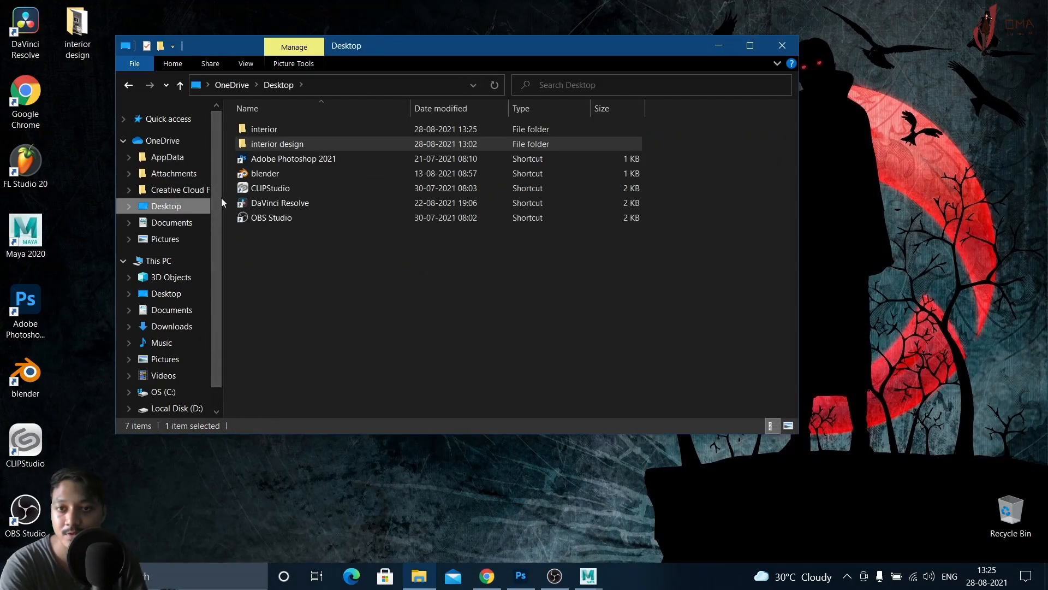
double_click(287, 131)
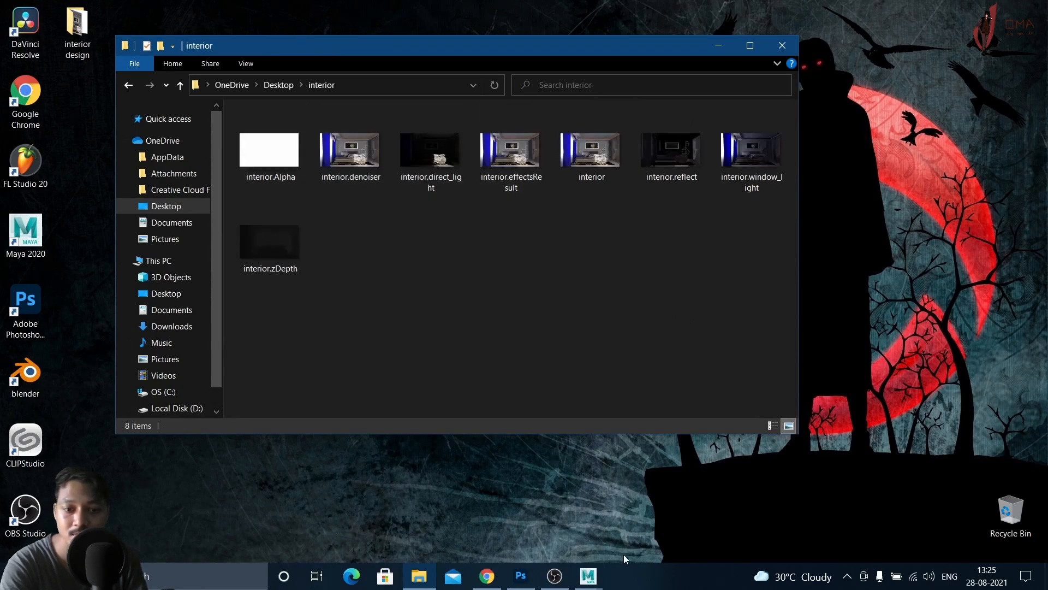
click(521, 576)
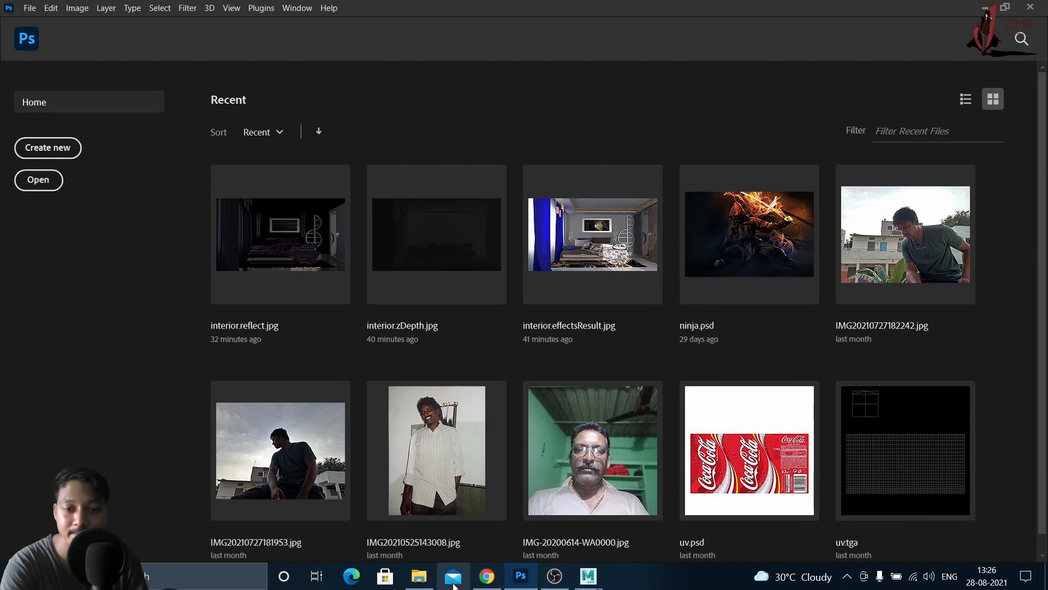
click(419, 576)
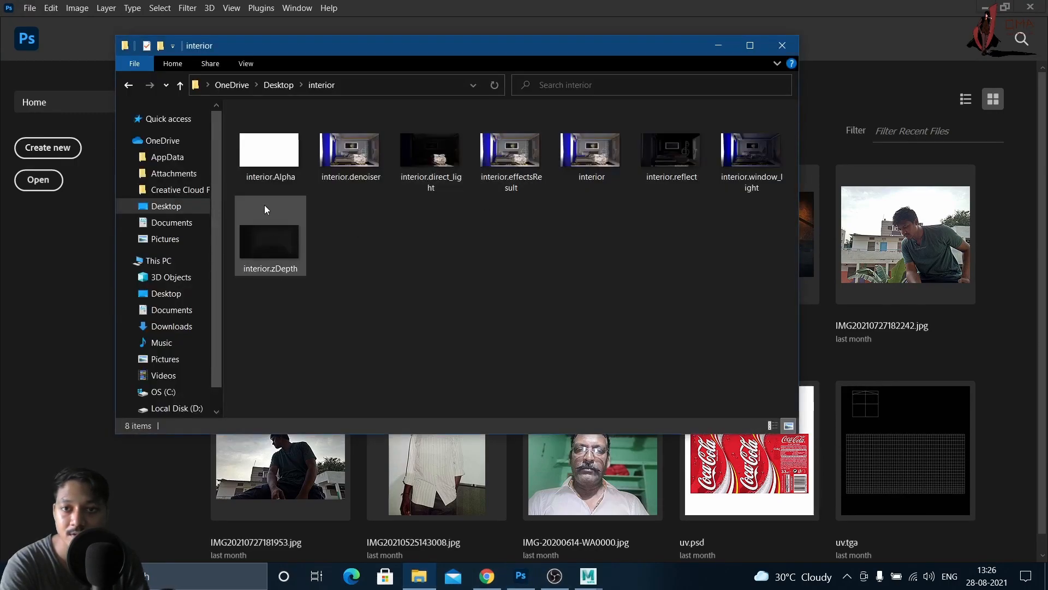
- Preview the interior.direct_light pass in the image viewer and close it
click(441, 138)
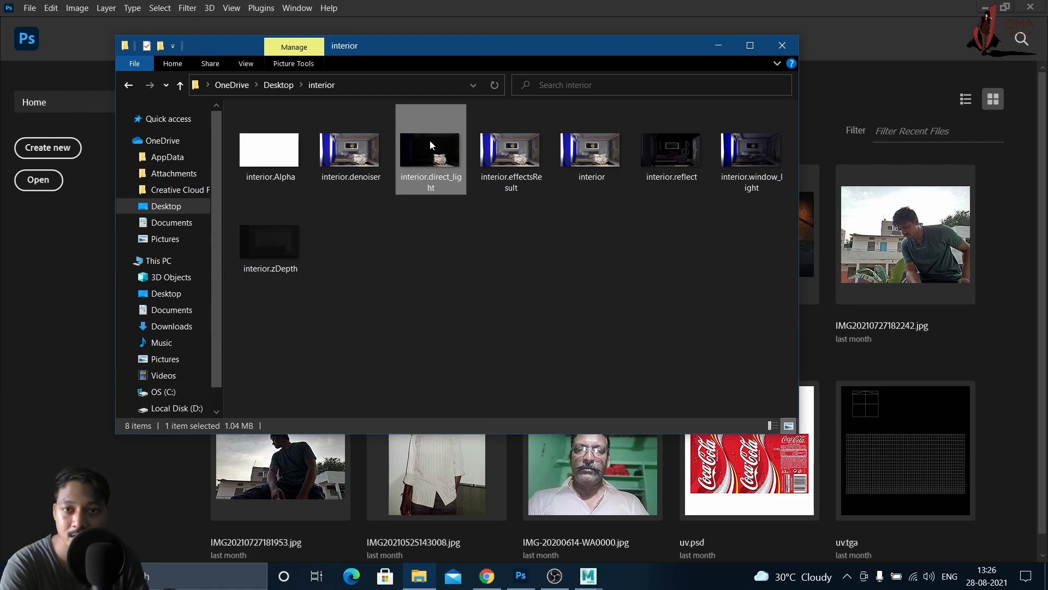
double_click(441, 136)
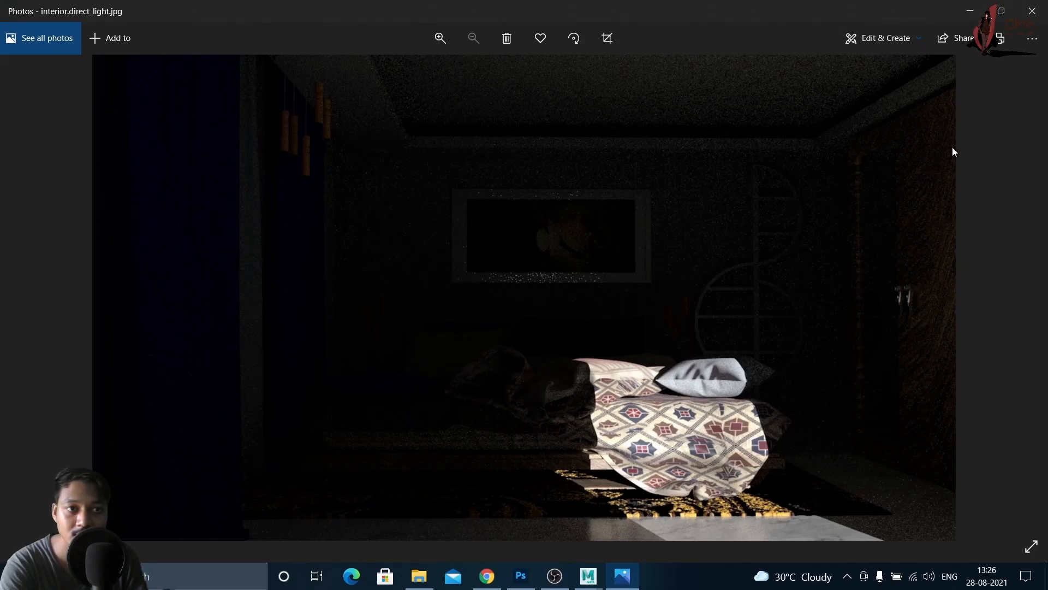
click(1026, 17)
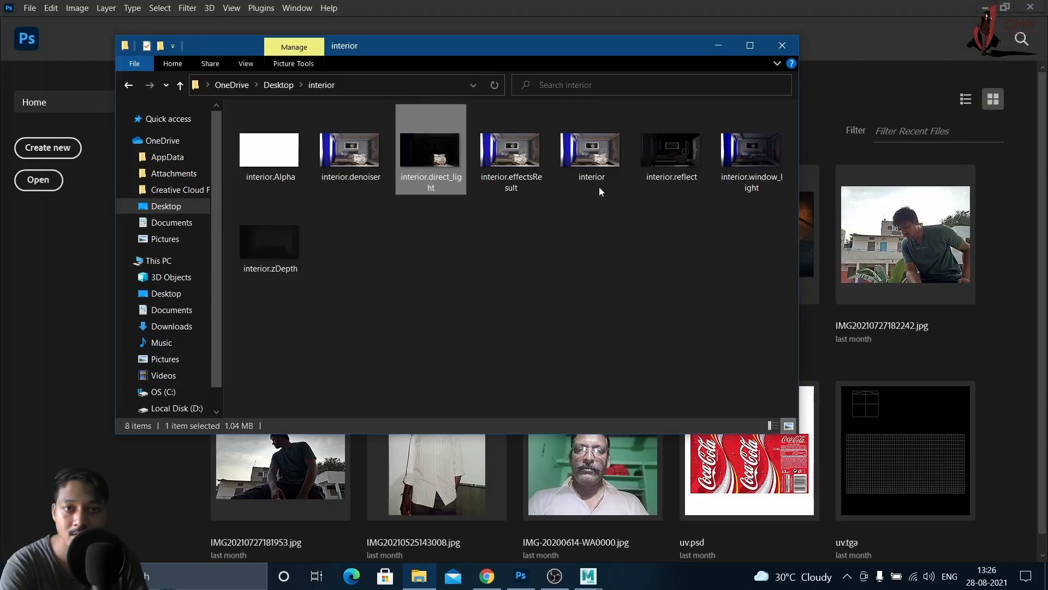
- Look through the remaining passes in the folder and preview the interior.window_light image, then close the preview
click(523, 156)
click(578, 161)
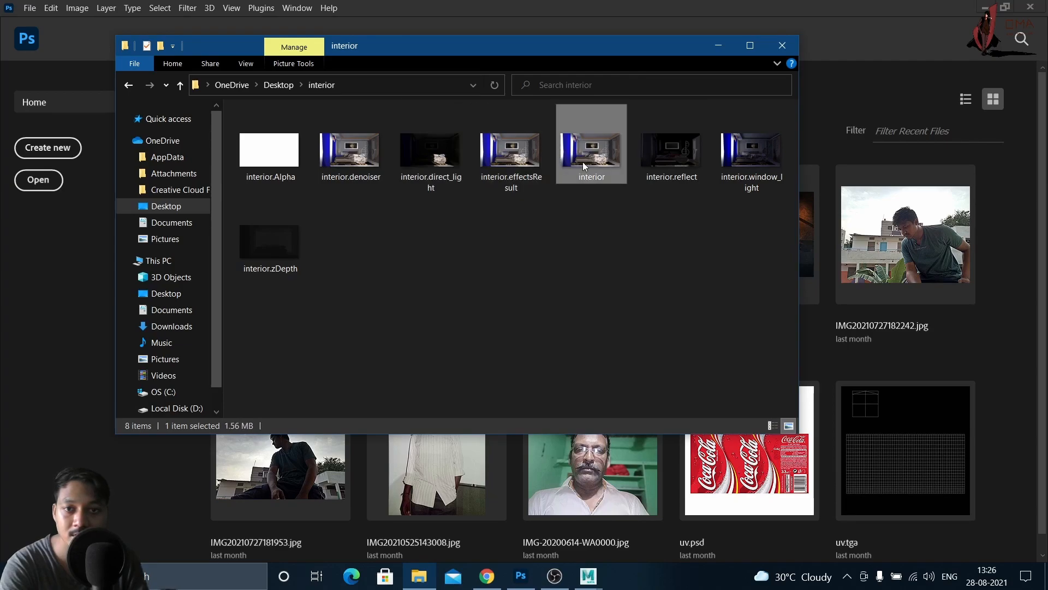
click(672, 158)
click(756, 157)
double_click(757, 159)
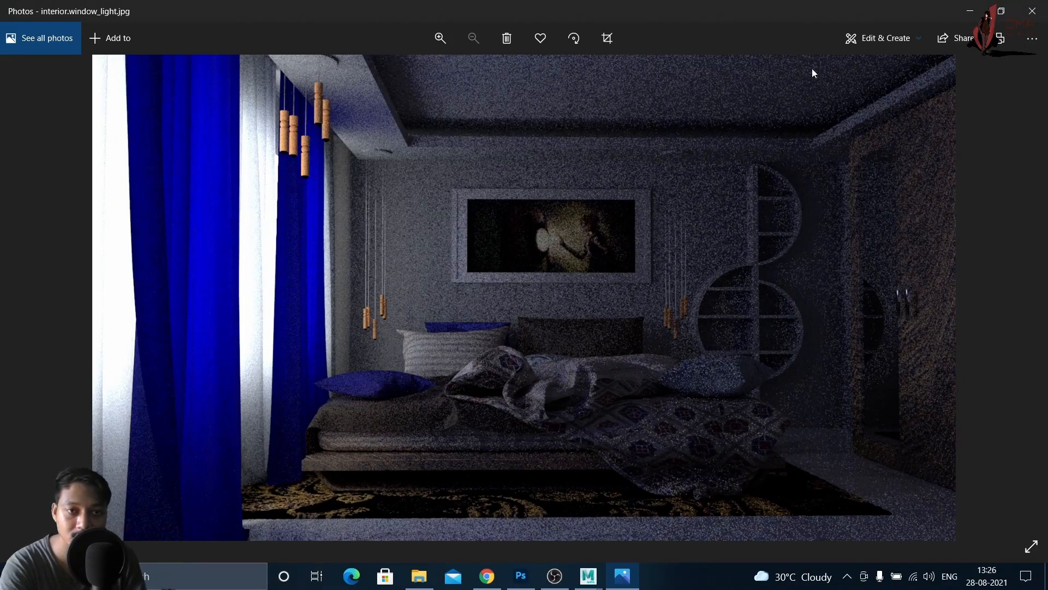
click(1033, 11)
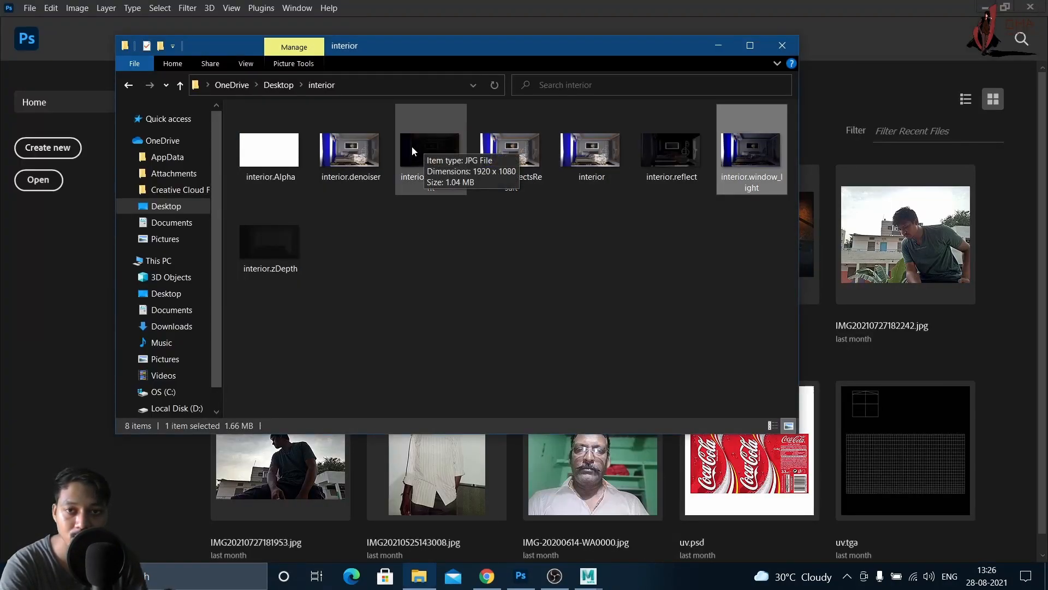
- Preview the interior.effectsResult image and close it
click(505, 155)
double_click(504, 154)
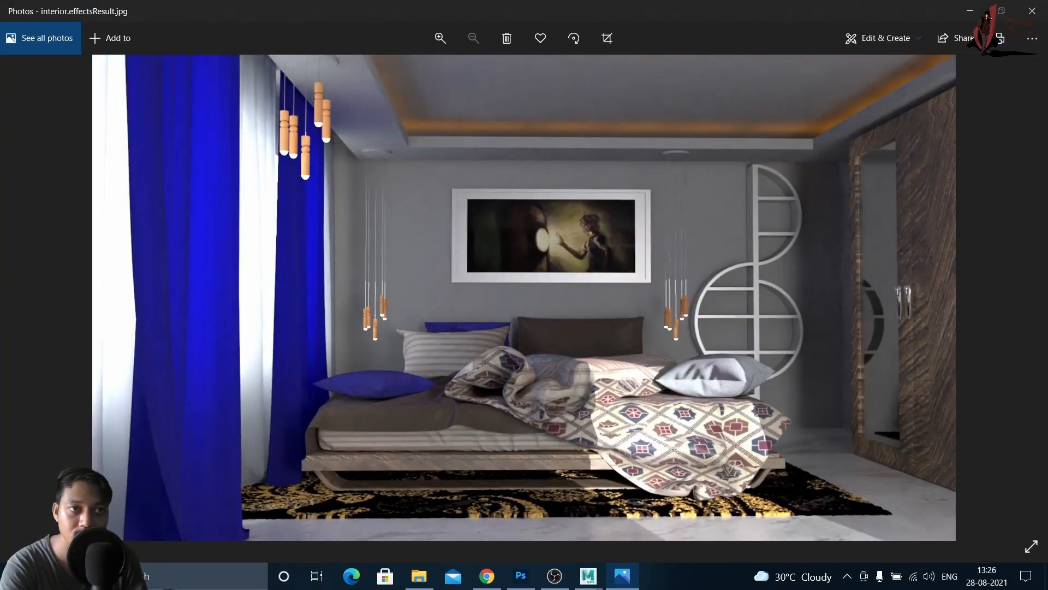
click(1033, 11)
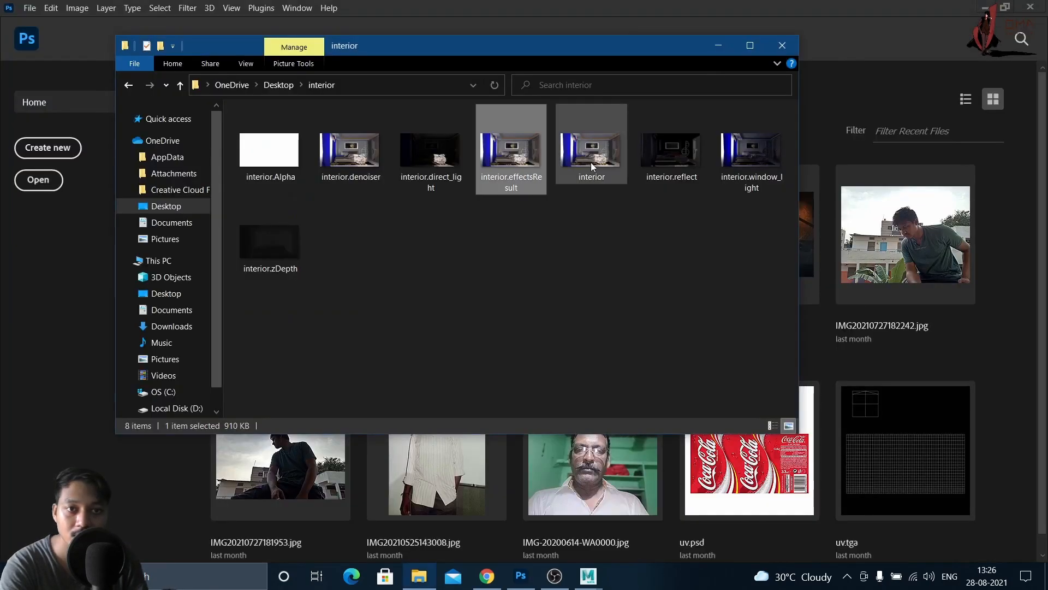
- Inspect the wall and picture in interior.jpg up close for noise and compare it with the interior.effectsResult image
double_click(591, 159)
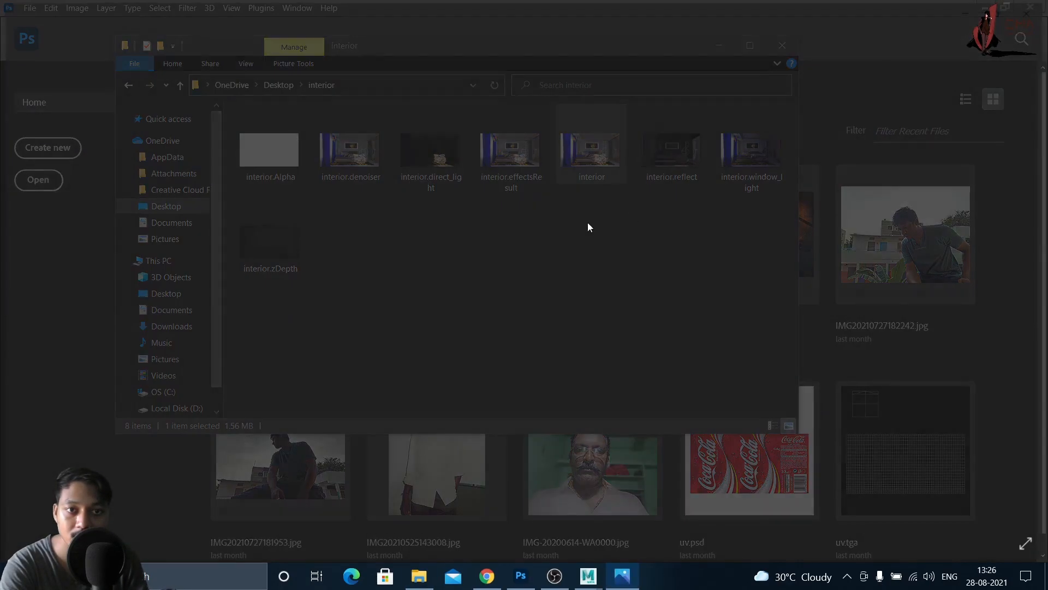
scroll(510, 299, up, 5)
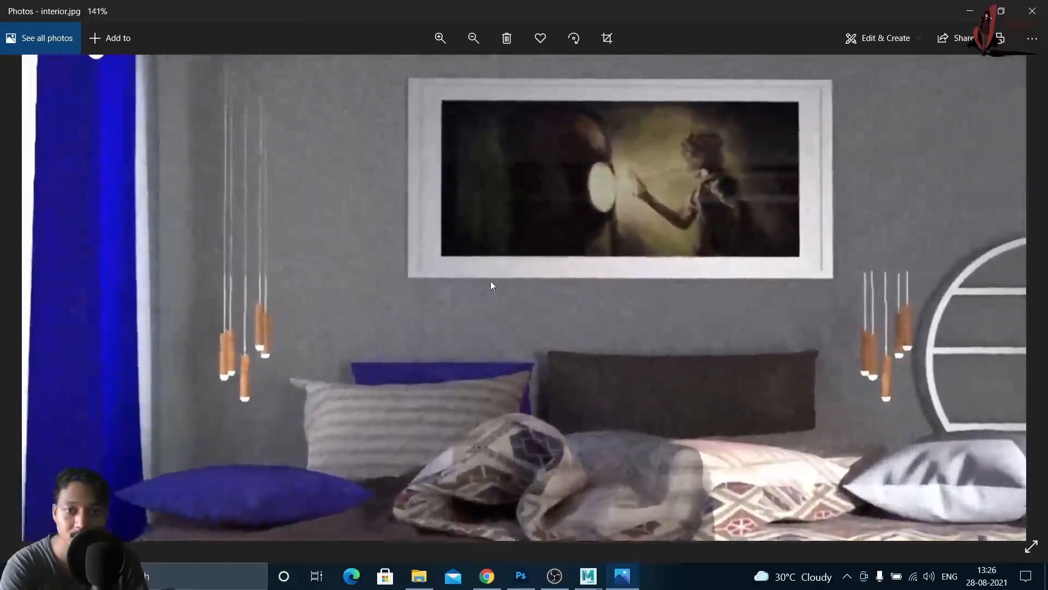
scroll(515, 294, down, 5)
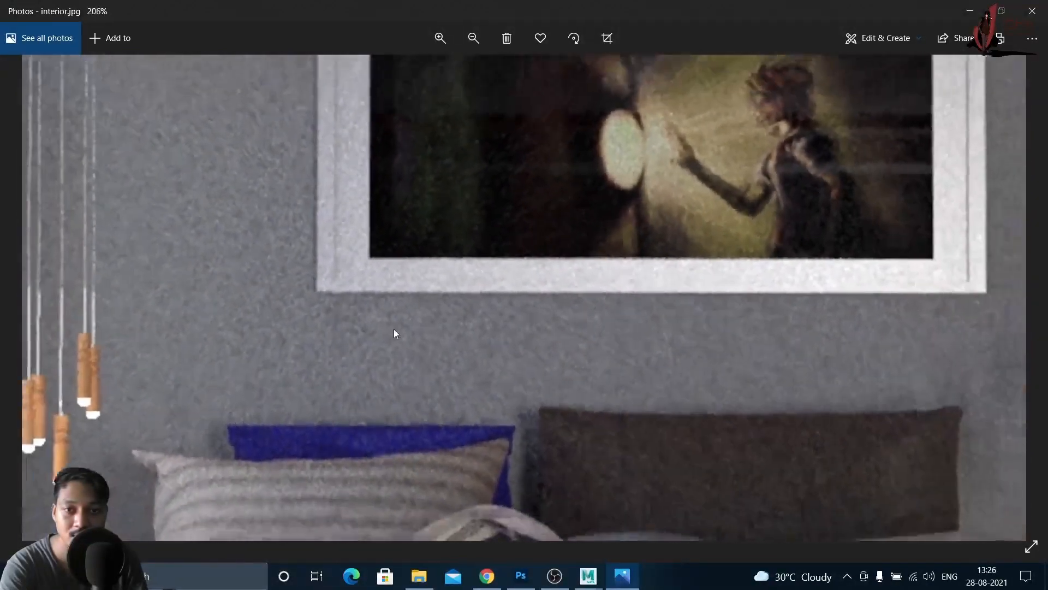
scroll(411, 335, down, 3)
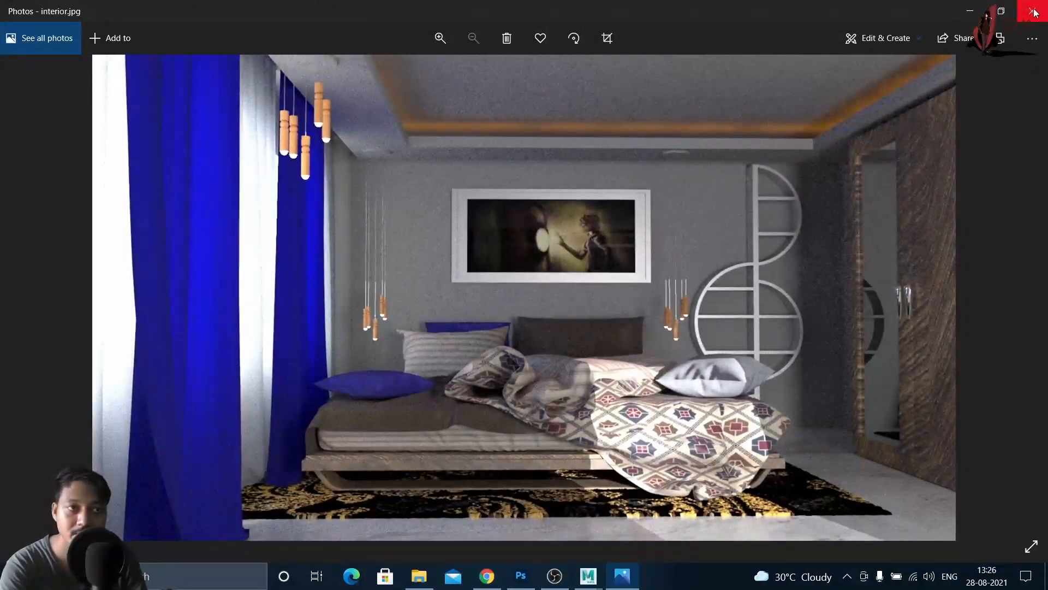
click(1031, 11)
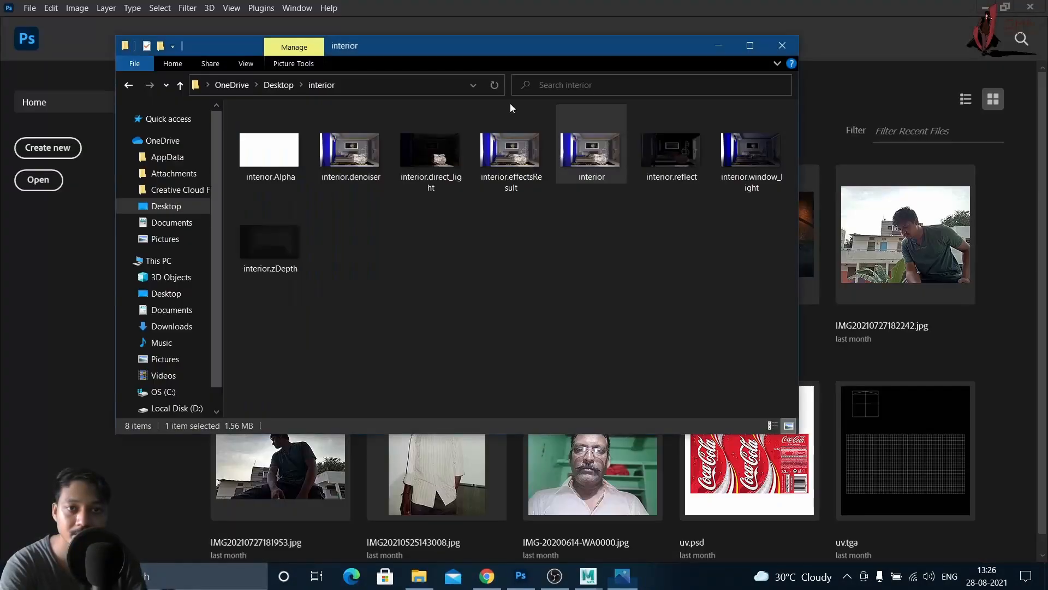
click(506, 146)
double_click(506, 146)
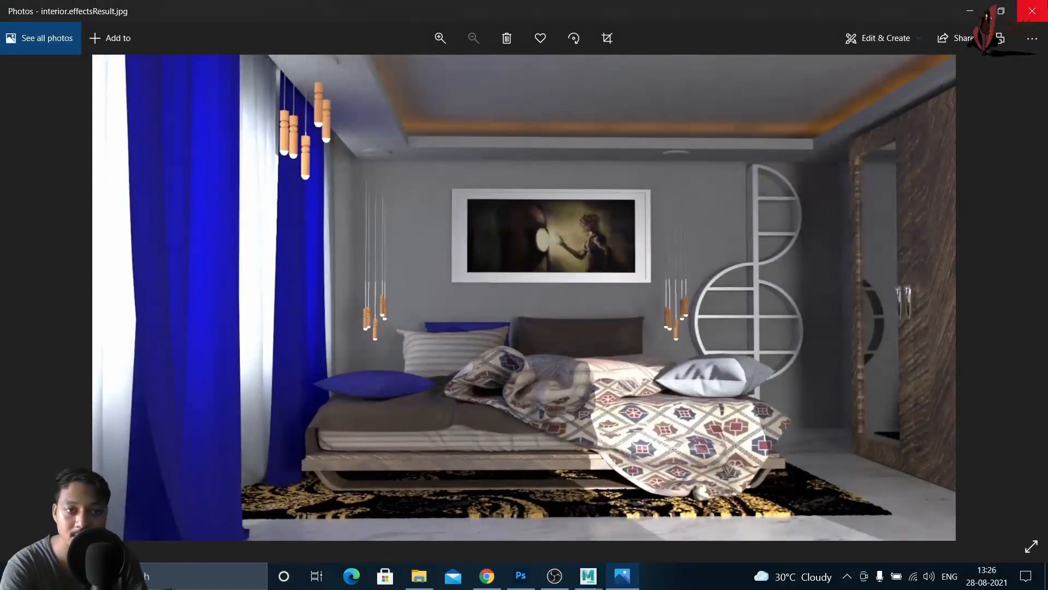
click(1030, 9)
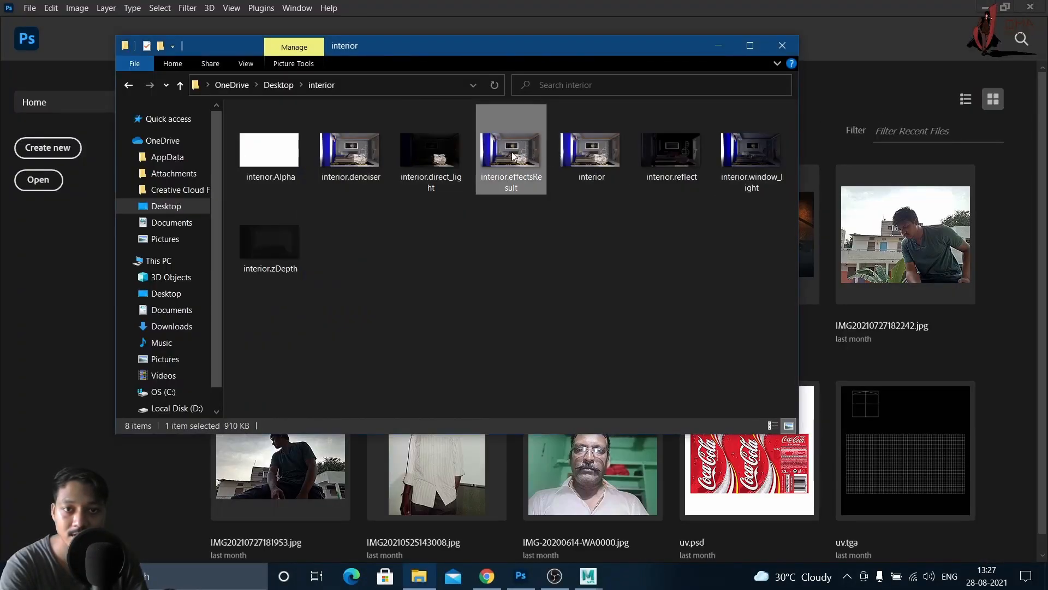
- Open interior.effectsResult.jpg from the folder in Photoshop and duplicate its Background layer
drag(599, 55, 881, 108)
drag(804, 225, 134, 169)
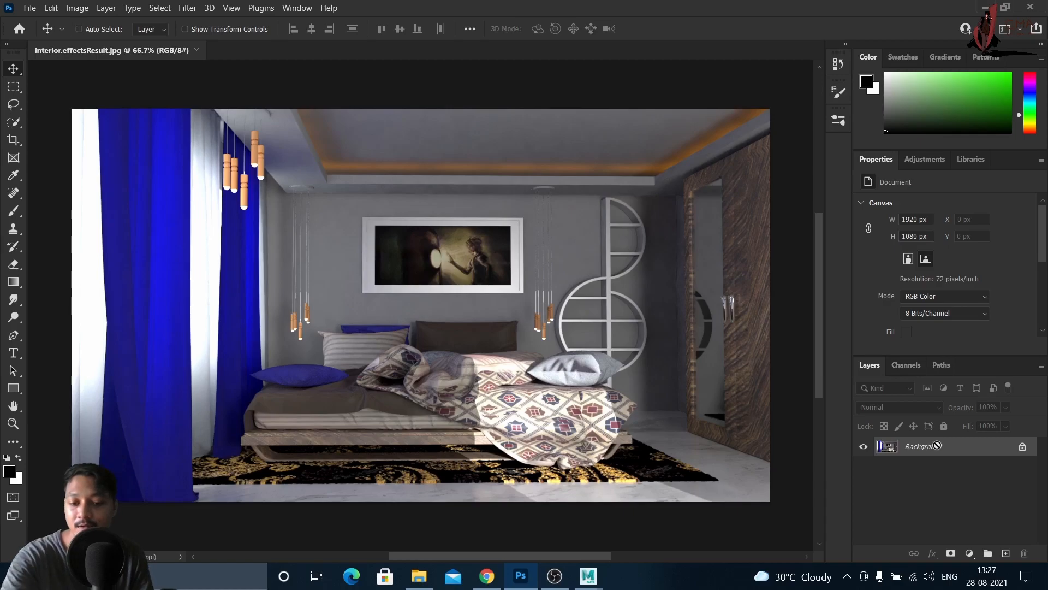
key(ctrl+j)
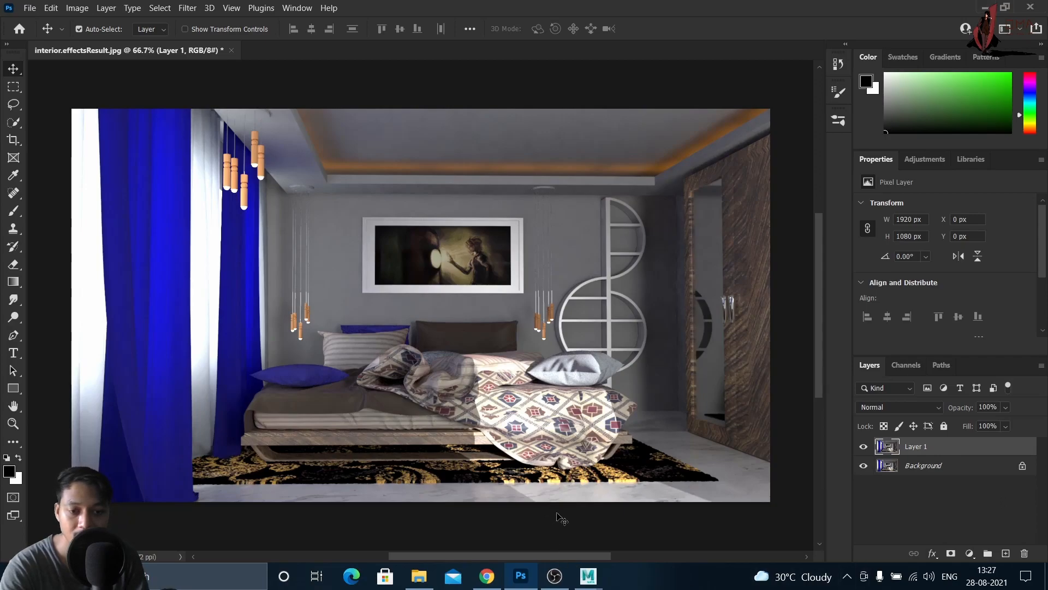
- Switch to Maya, close the V-Ray Frame Buffer, and save the scene
mouse_move(550, 585)
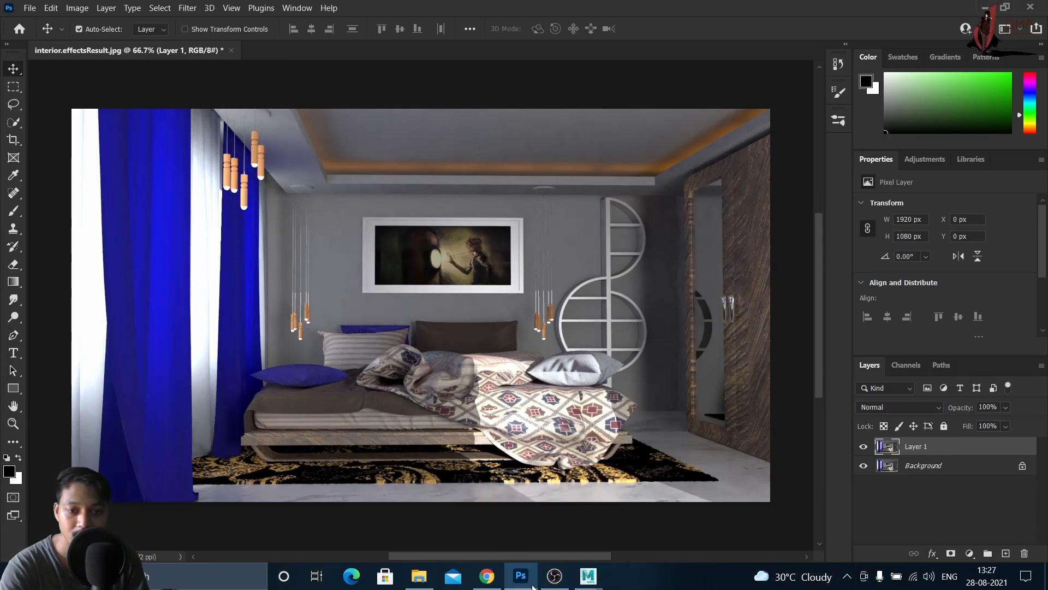
mouse_move(587, 576)
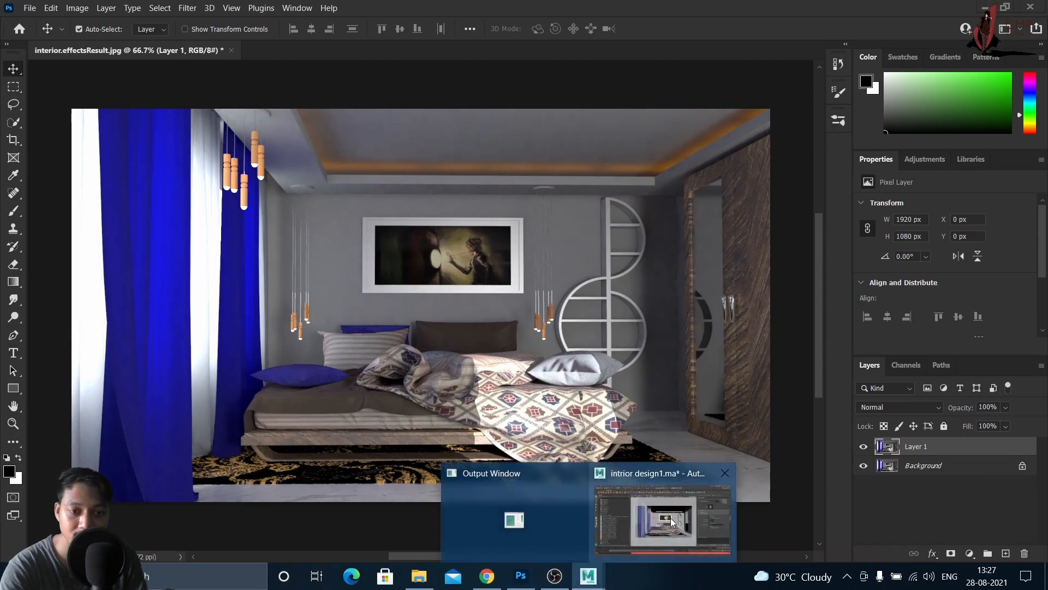
click(670, 517)
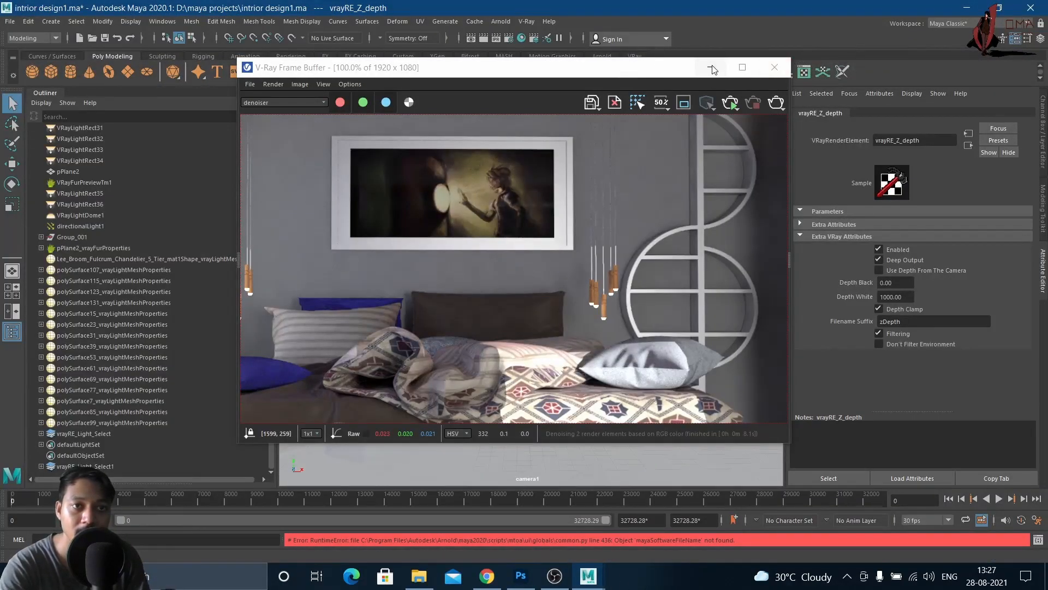
click(770, 68)
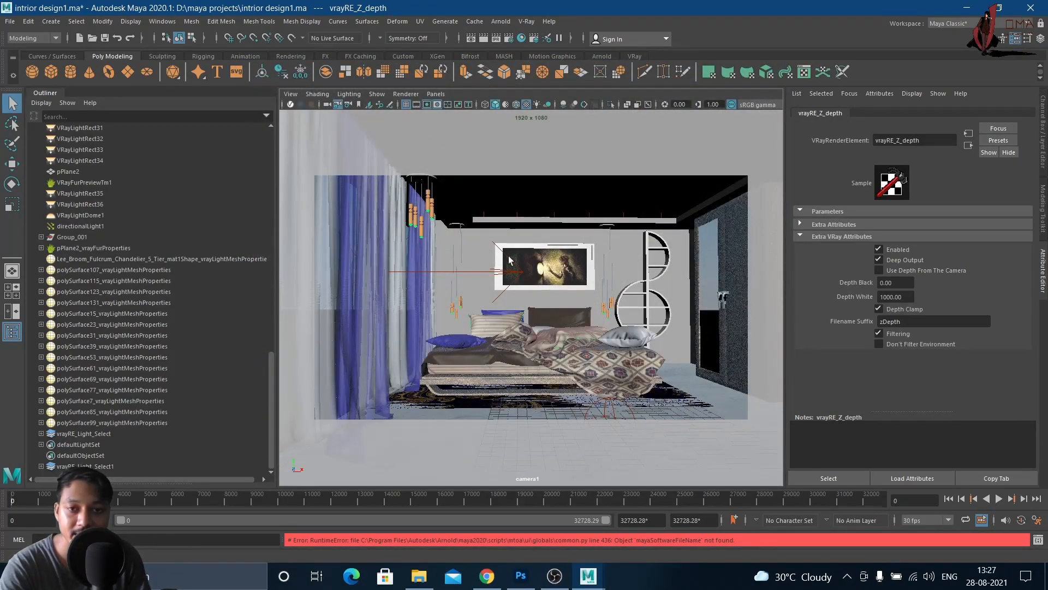
click(10, 22)
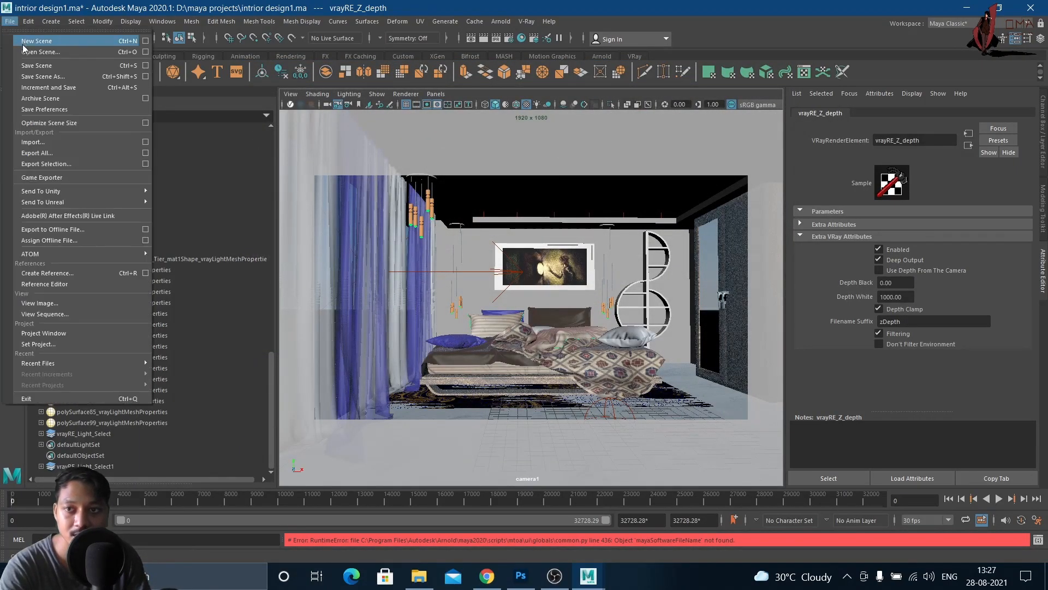
click(47, 69)
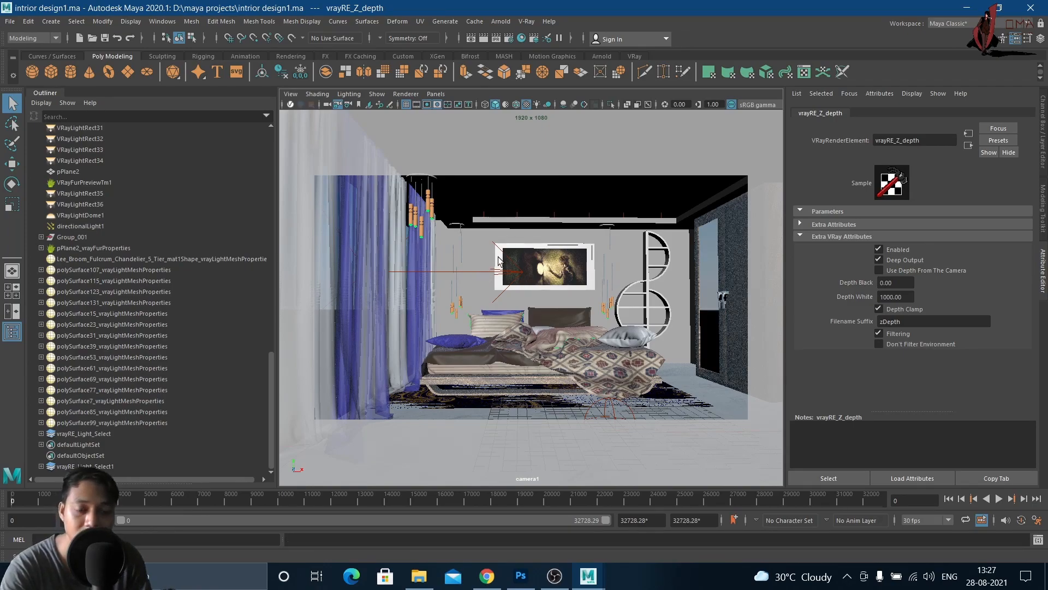
- Switch the viewport from camera1 to the perspective view and show the whole room from outside
click(447, 256)
key(space)
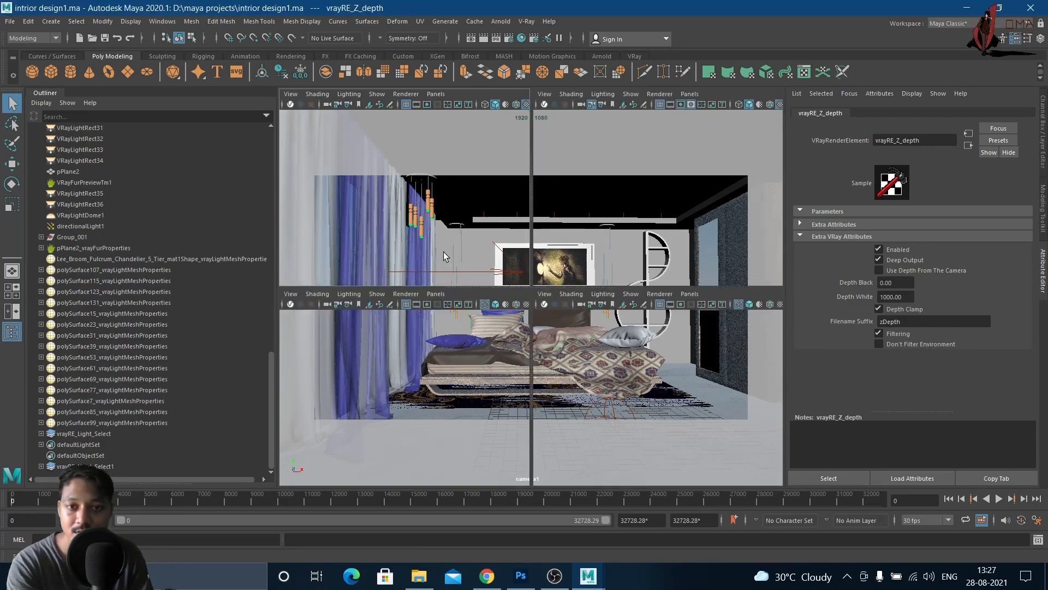
key(space)
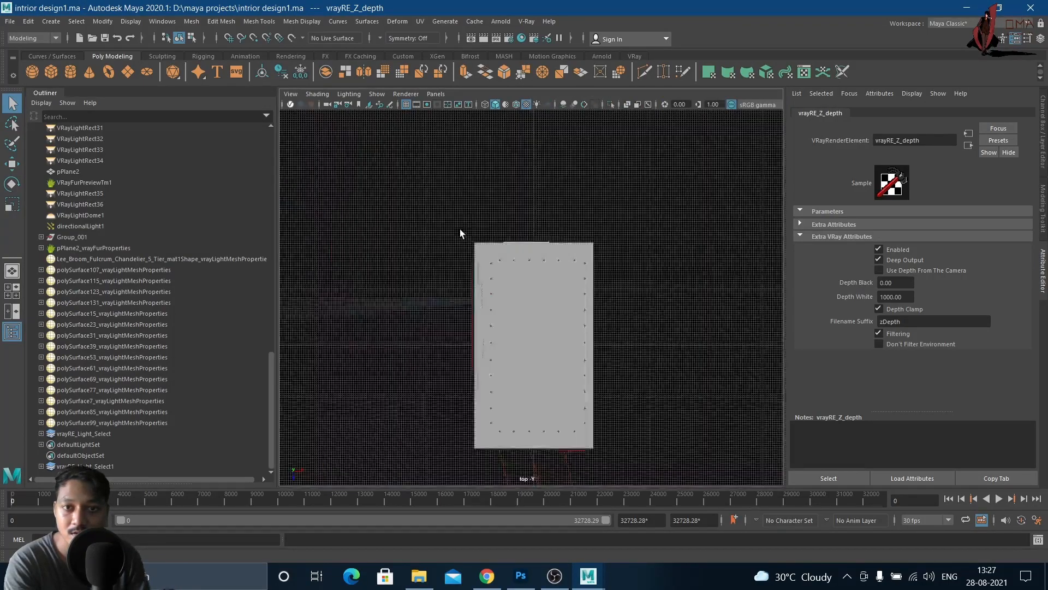
key(space)
drag(551, 311, 549, 277)
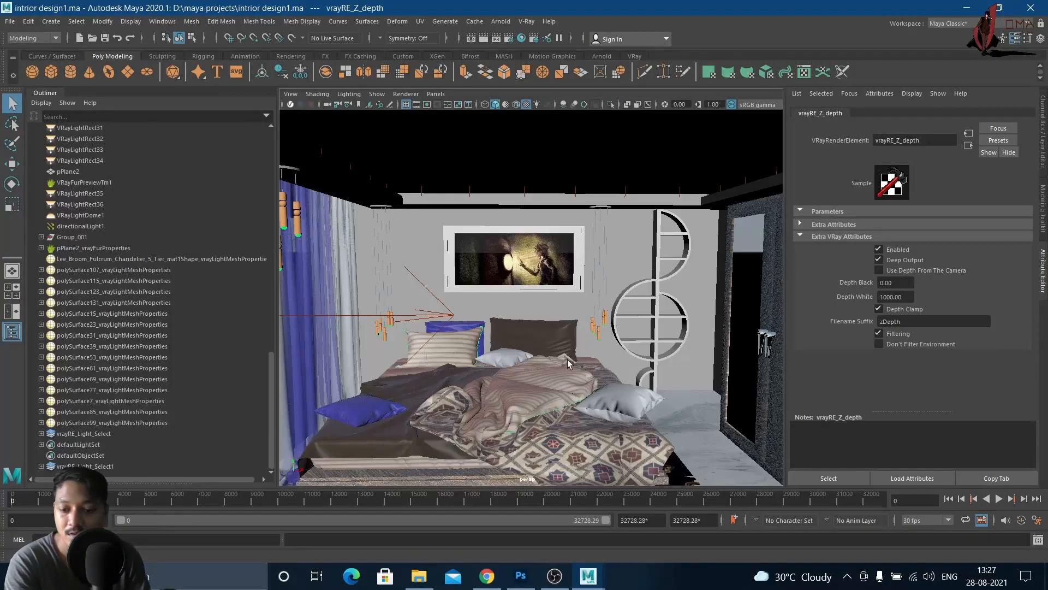
scroll(562, 353, down, 5)
alt+drag(503, 345, 500, 379)
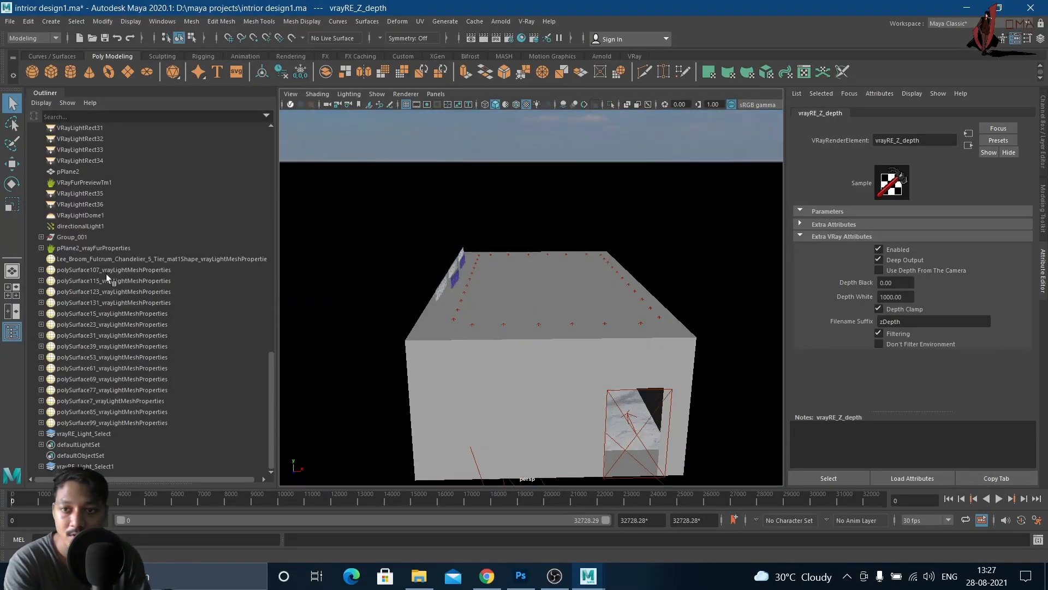
- Delete the rectangle lights VRayLightRect1 through VRayLightRect34 from the scene
scroll(113, 224, up, 10)
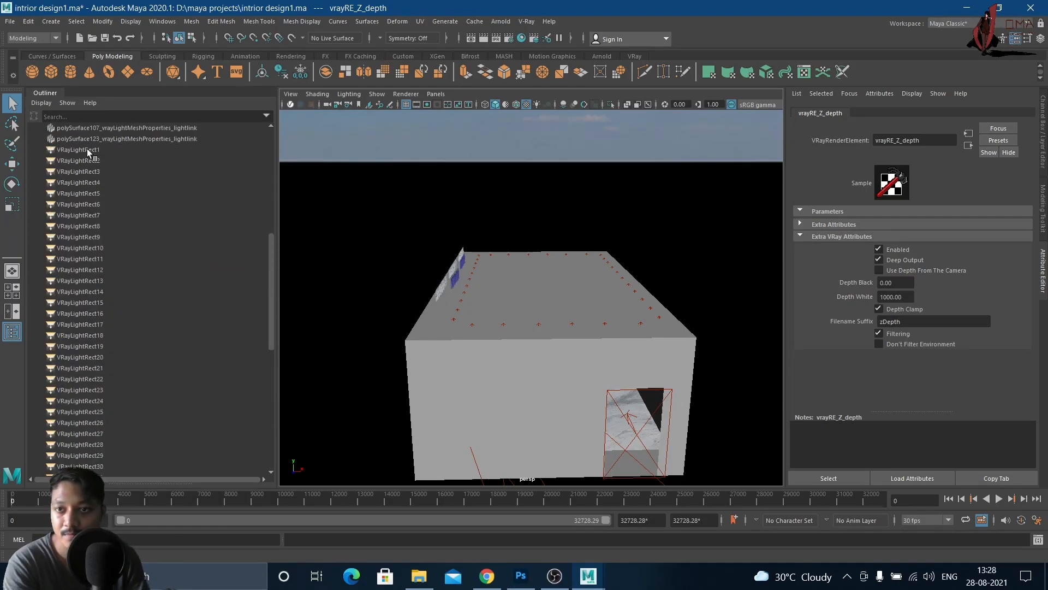
click(87, 148)
scroll(164, 270, down, 8)
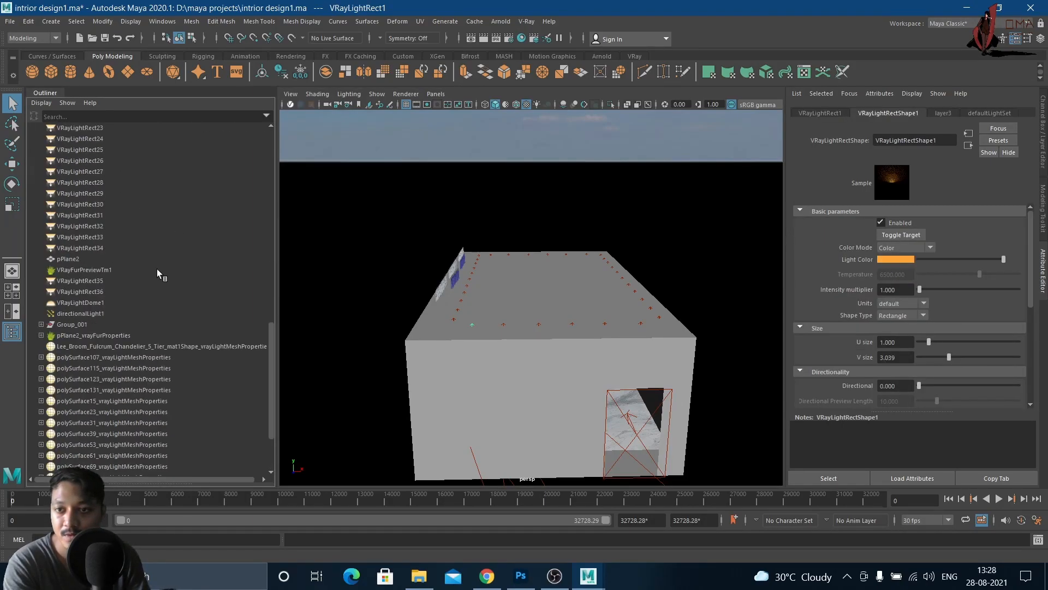
click(81, 248)
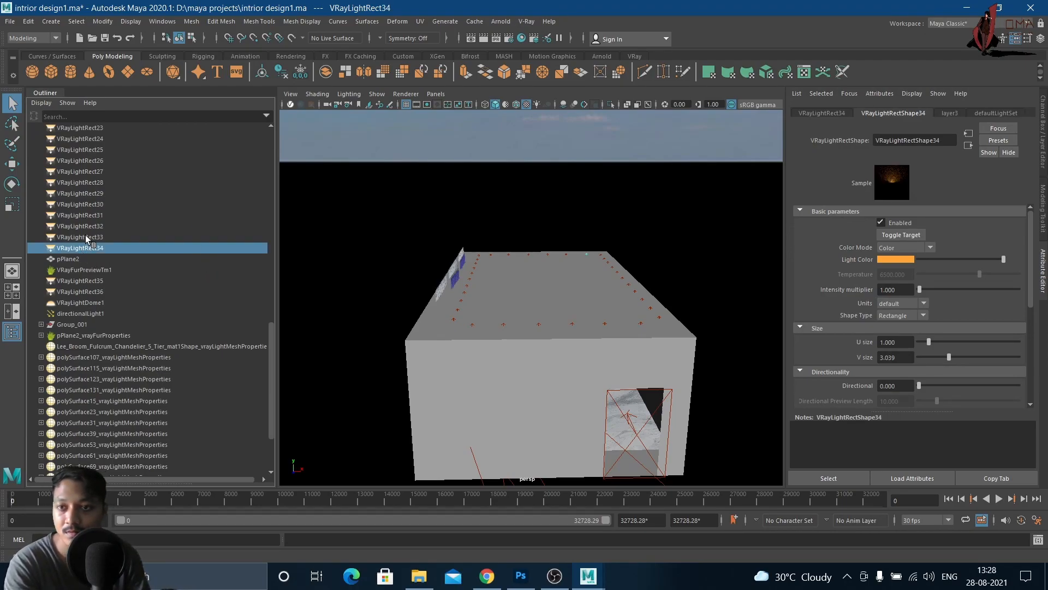
scroll(126, 233, up, 11)
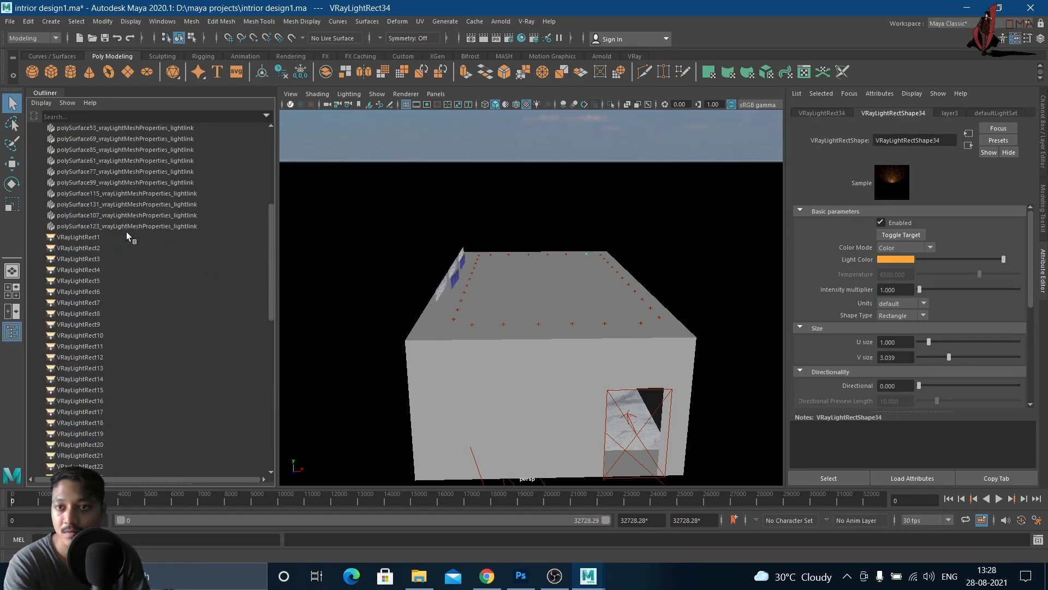
shift+click(86, 238)
scroll(214, 296, down, 5)
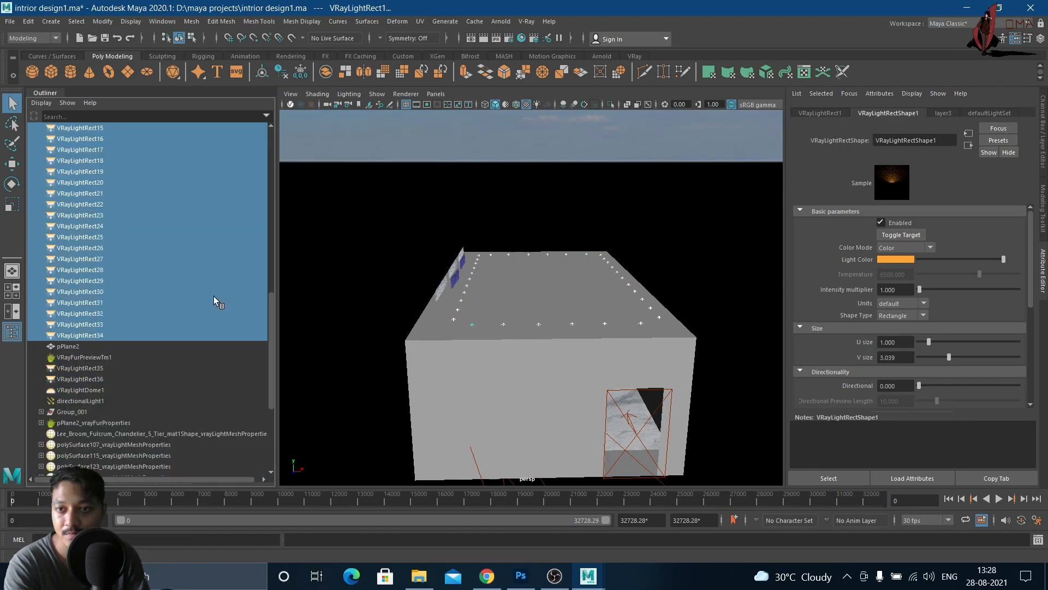
scroll(214, 296, up, 11)
click(71, 322)
scroll(127, 332, down, 11)
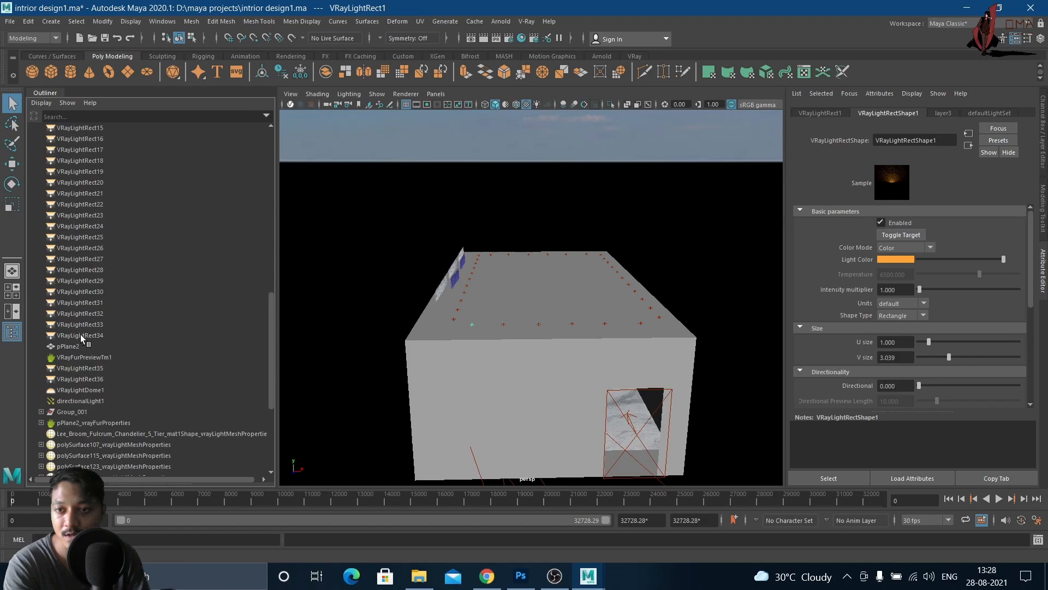
shift+click(98, 336)
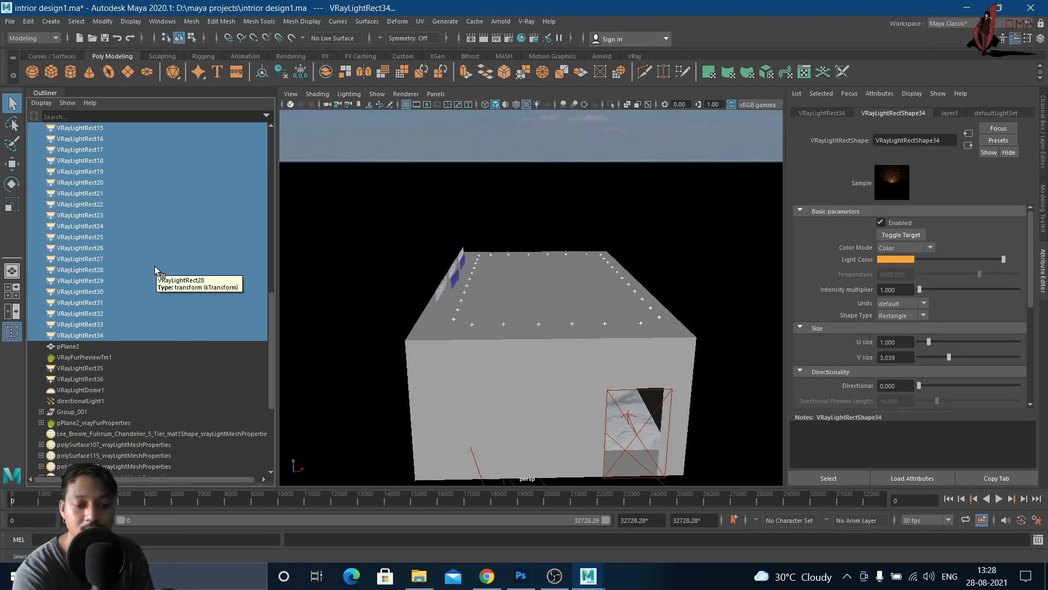
key(Delete)
- Delete VRayLightRect35, VRayLightRect36, VRayLightDome1, VRayFurPreviewTm1 and directionalLight1
click(84, 193)
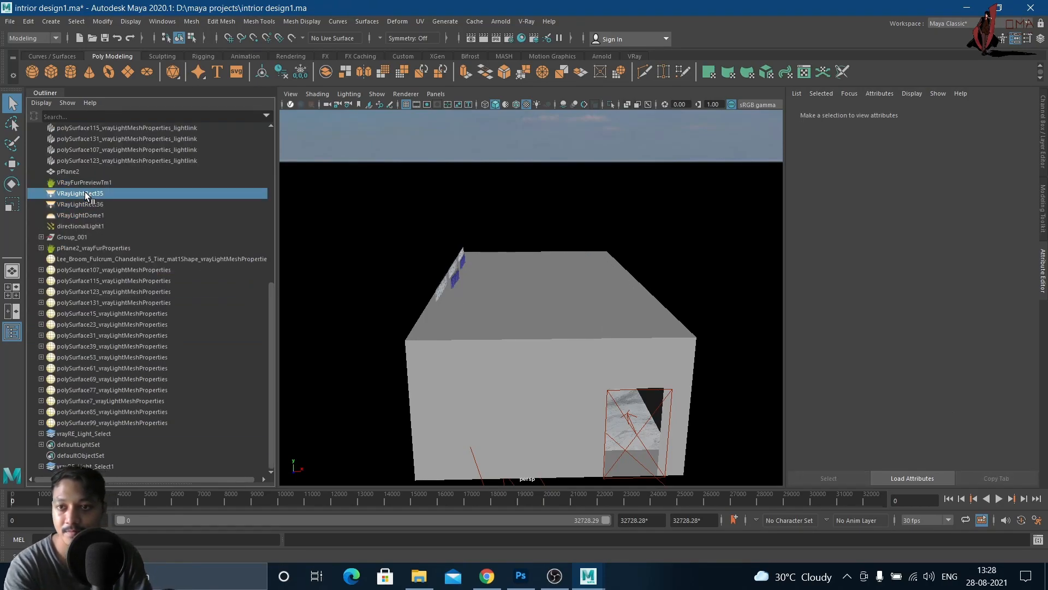
shift+click(89, 214)
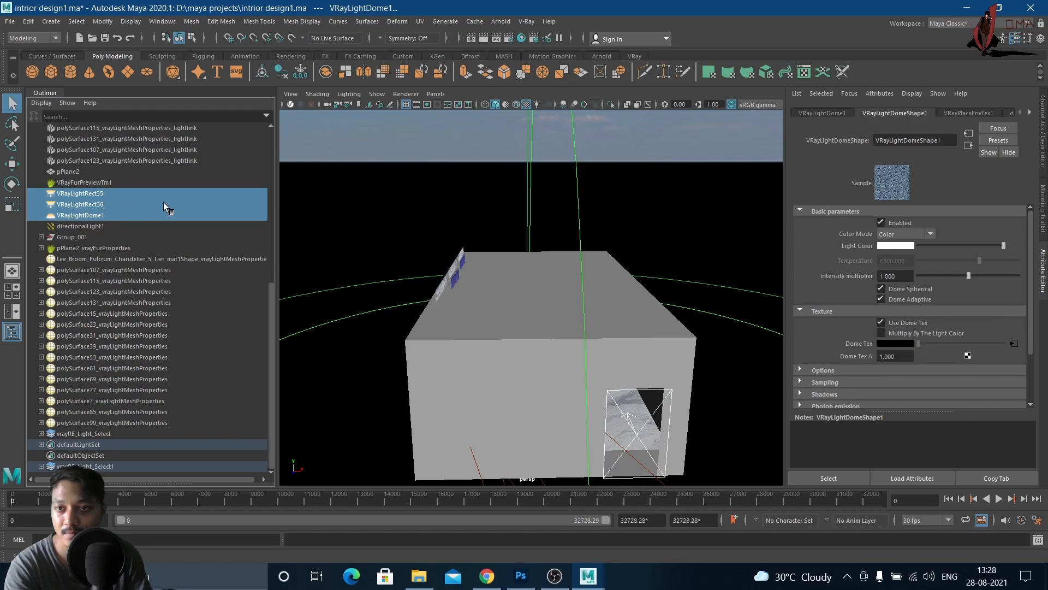
key(Delete)
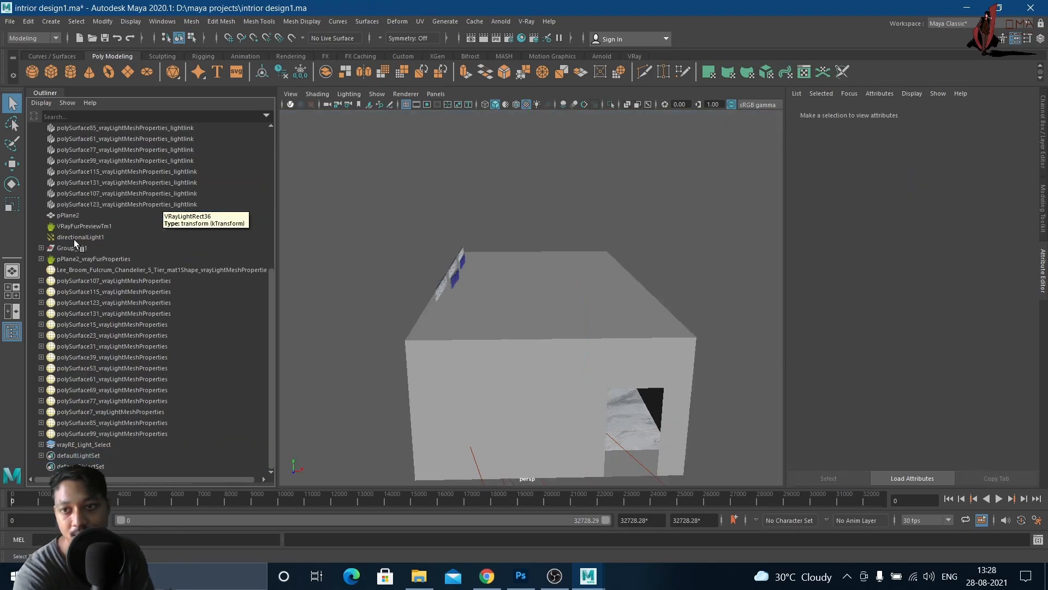
click(73, 227)
key(Delete)
click(77, 247)
key(Delete)
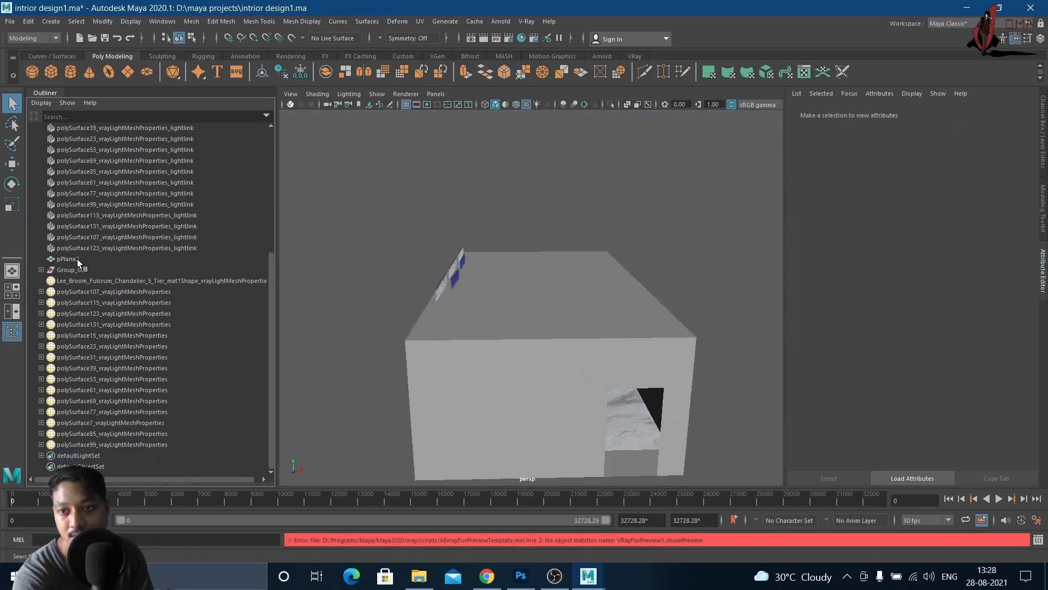
- Delete all V-Ray light mesh property nodes, from the Lee_Broom_Fulcrum_Chandelier one through polySurface99_vrayLightMeshProperties
click(87, 280)
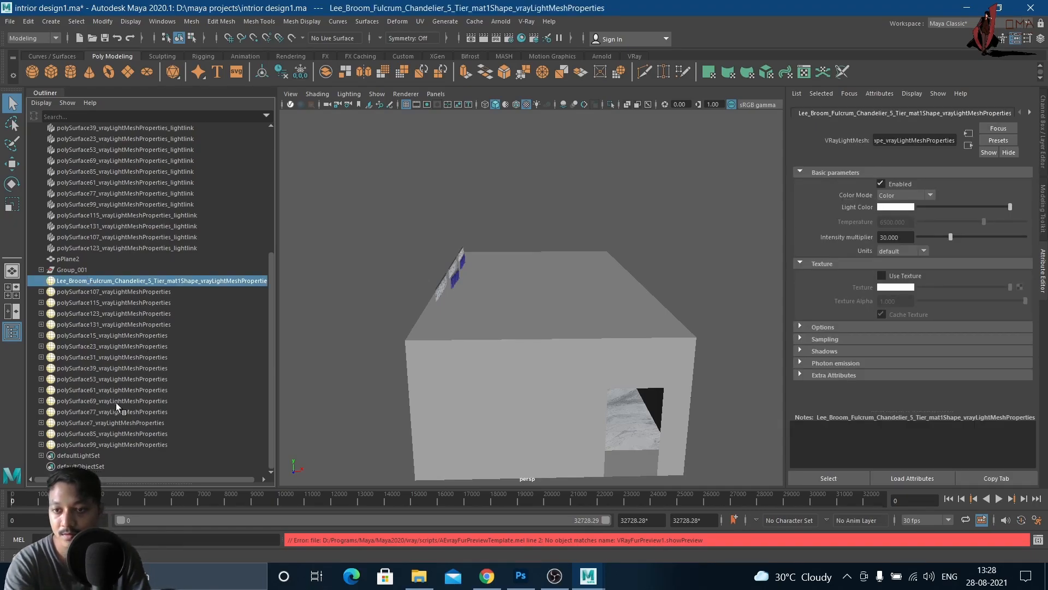
shift+click(92, 445)
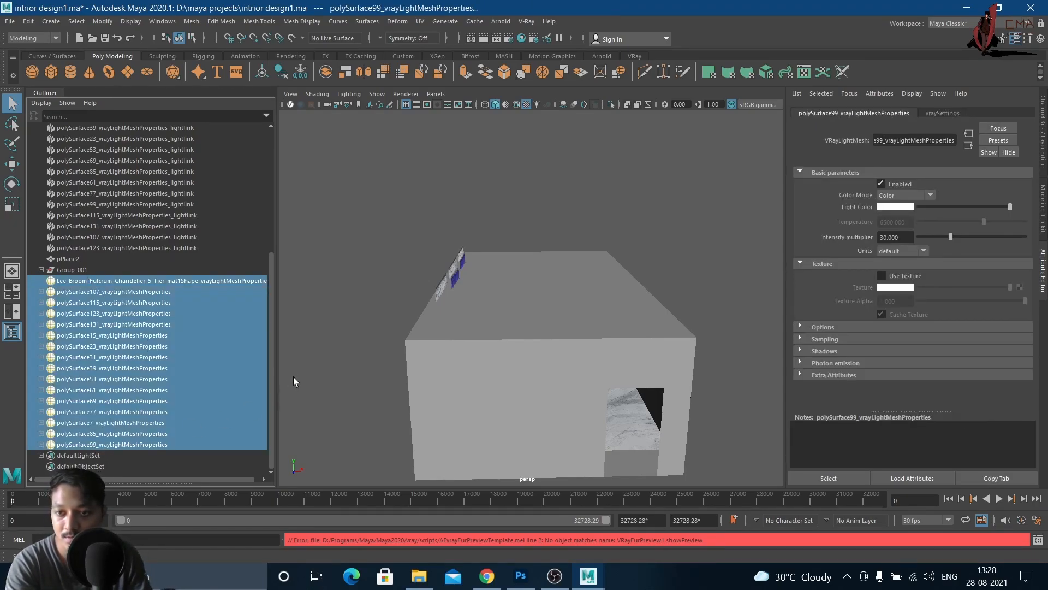
key(Delete)
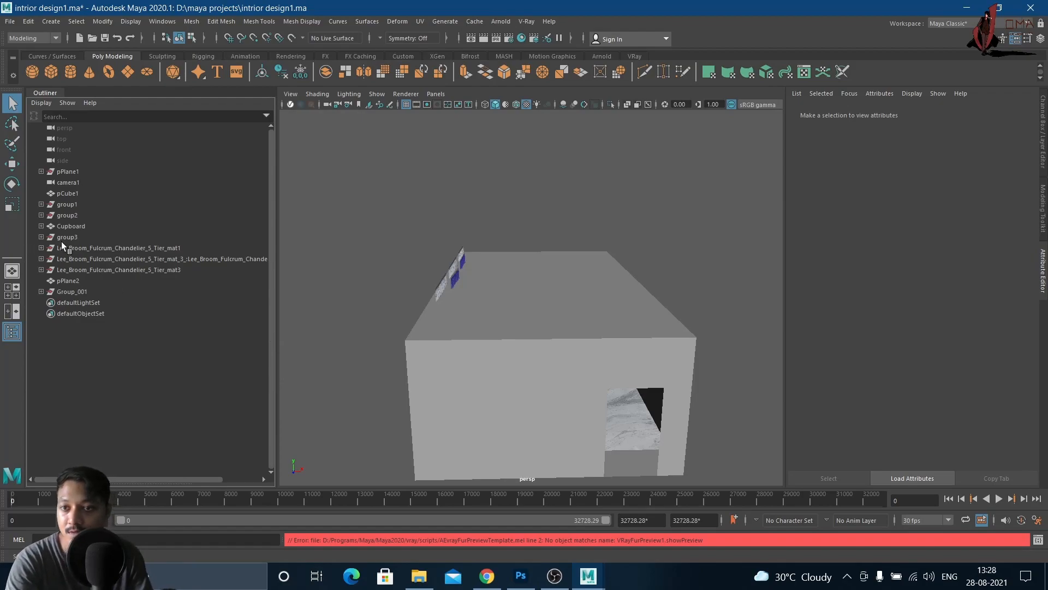
- Select the entire room model and assign it a new aiAmbientOcclusion material, found by searching for "occ"
scroll(433, 276, down, 2)
alt+drag(596, 359, 593, 333)
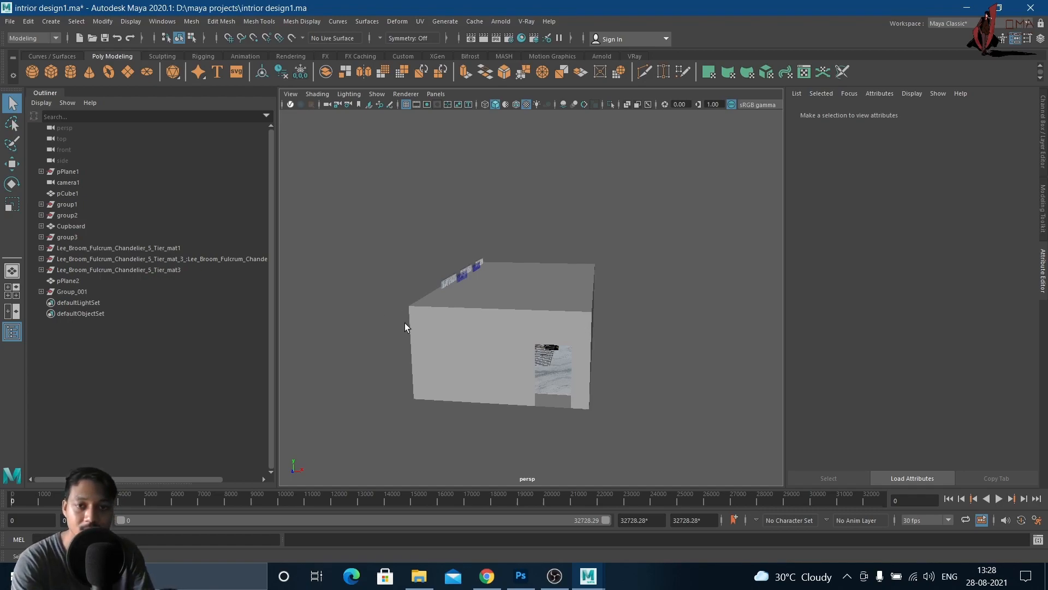
alt+drag(474, 274, 491, 328)
scroll(481, 295, down, 6)
drag(464, 251, 697, 459)
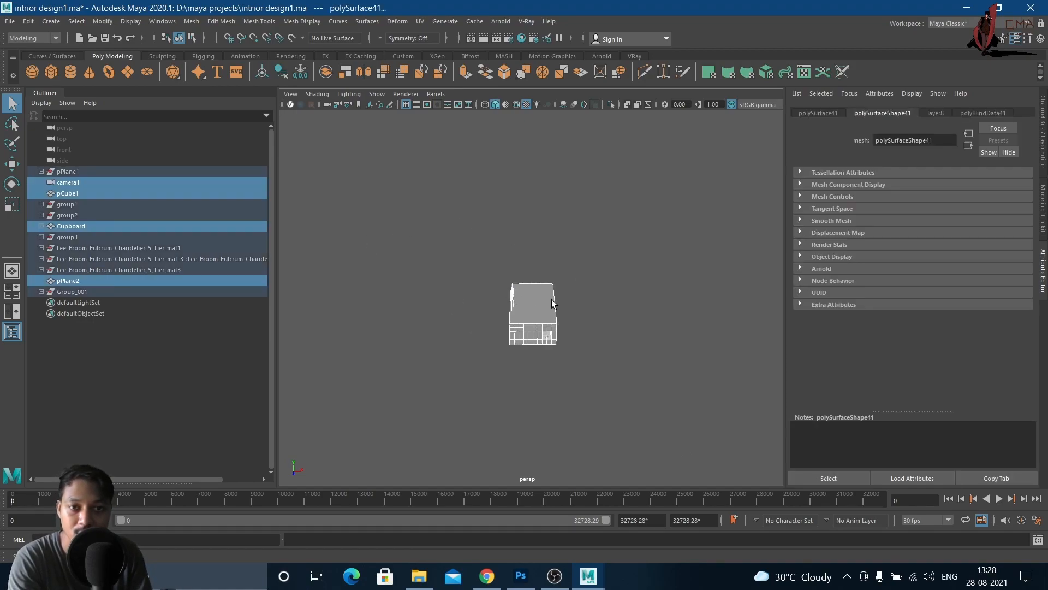
right_drag(533, 295, 545, 566)
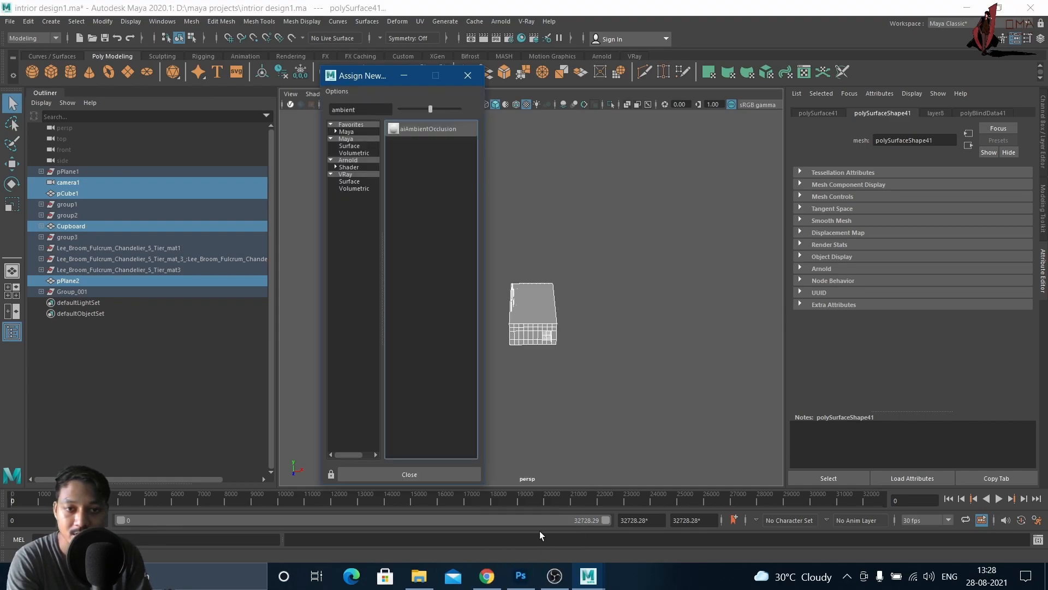
double_click(360, 109)
key(BackSpace)
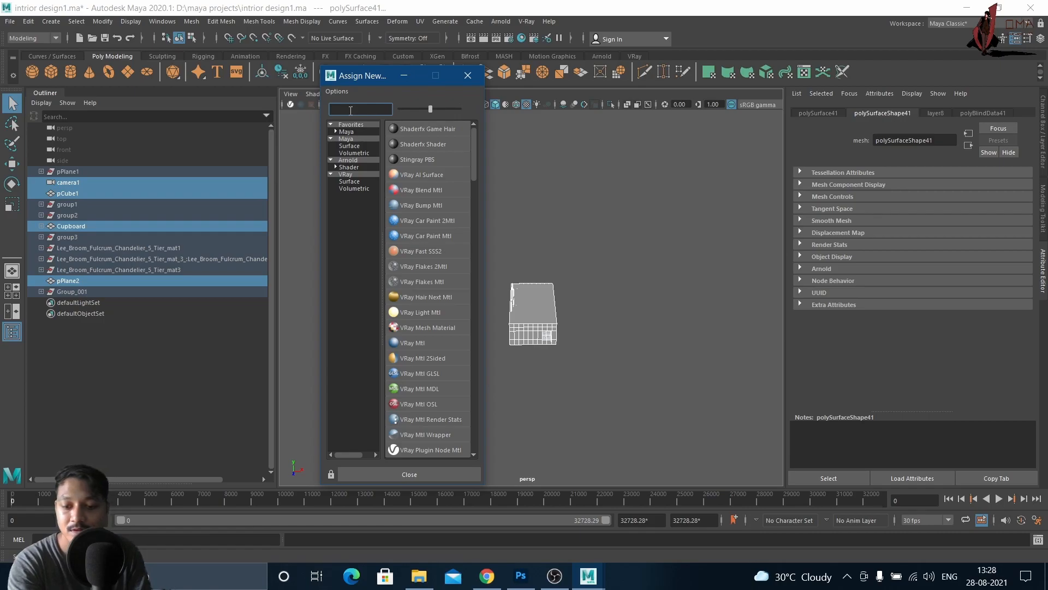
text(o)
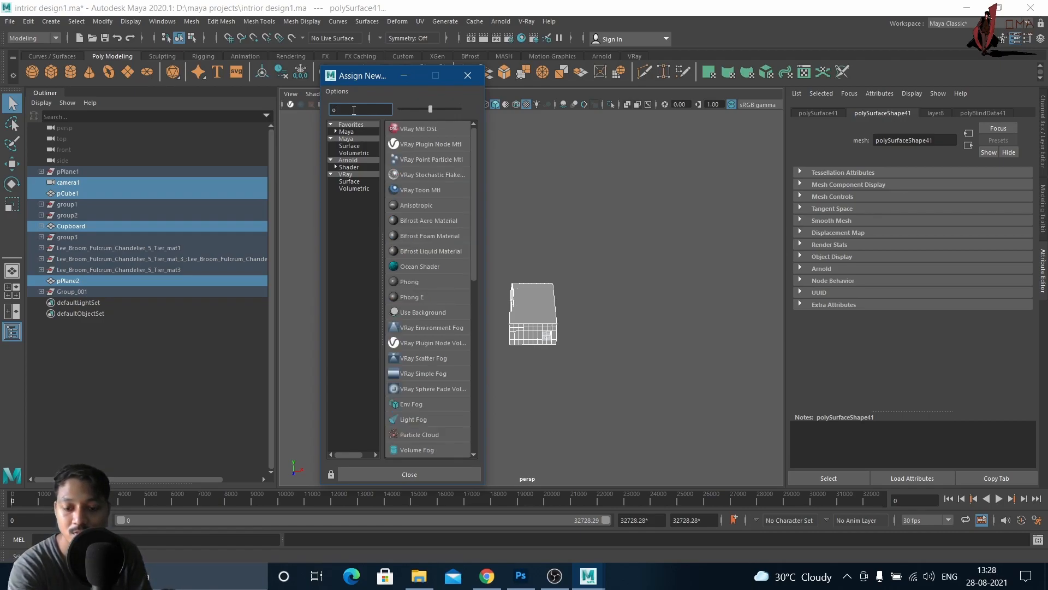
text(cc)
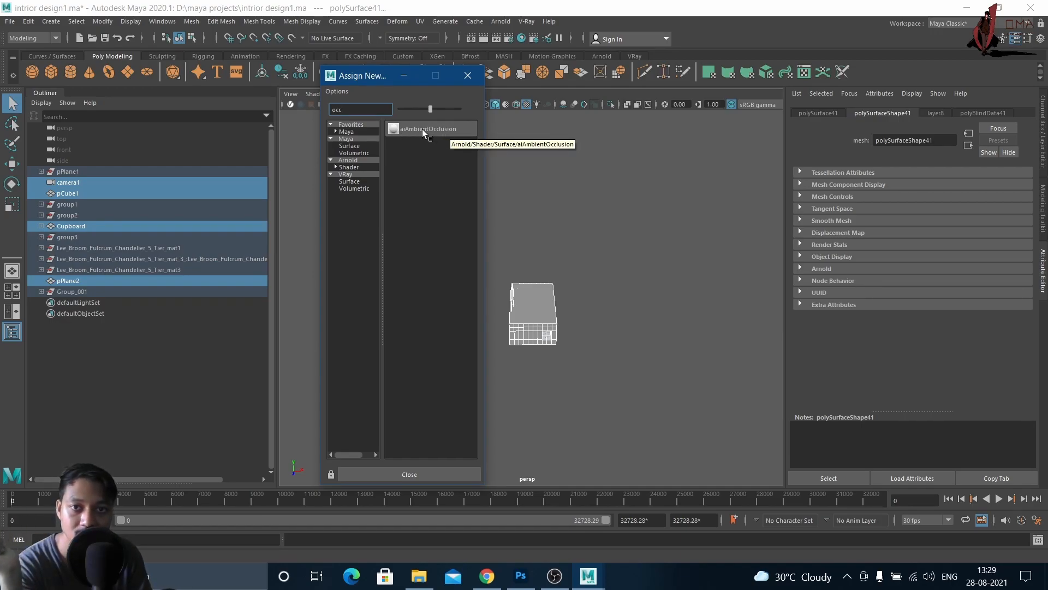
click(421, 128)
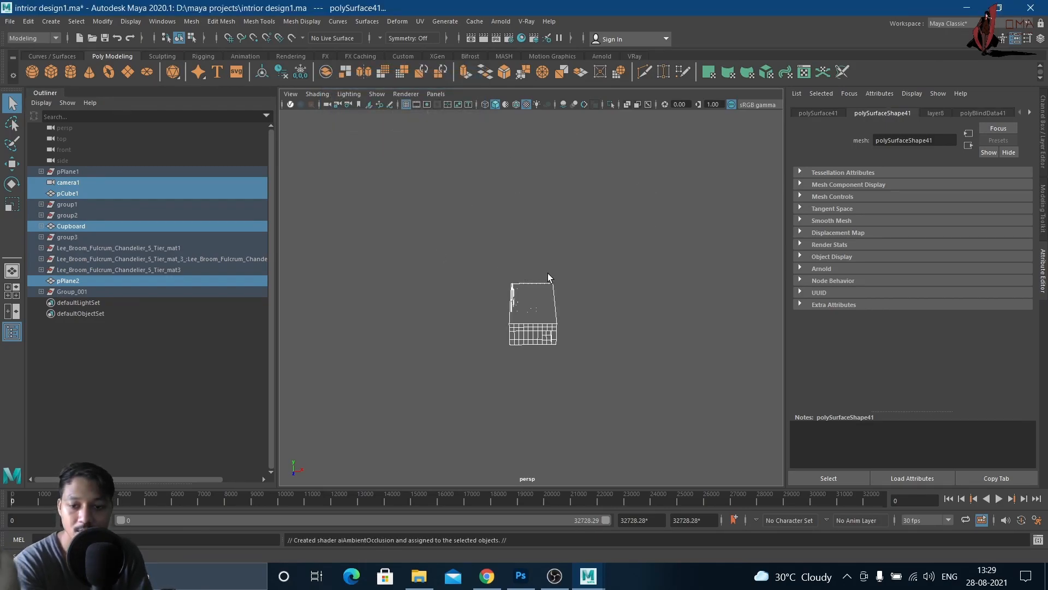
- Set the scene to render with Arnold Renderer in the render settings
scroll(559, 279, up, 3)
scroll(561, 304, up, 6)
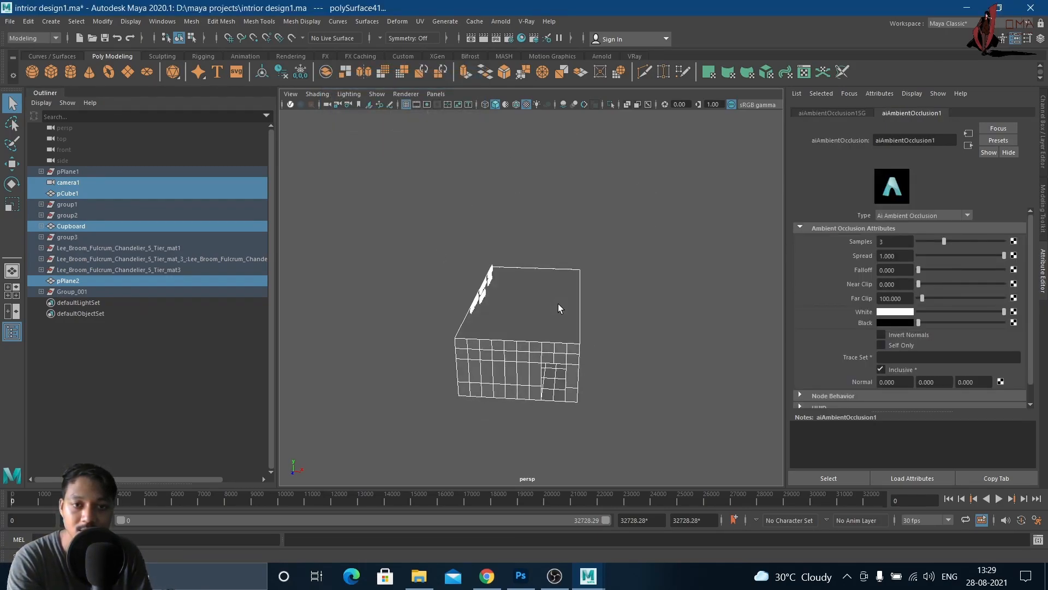
scroll(563, 303, down, 8)
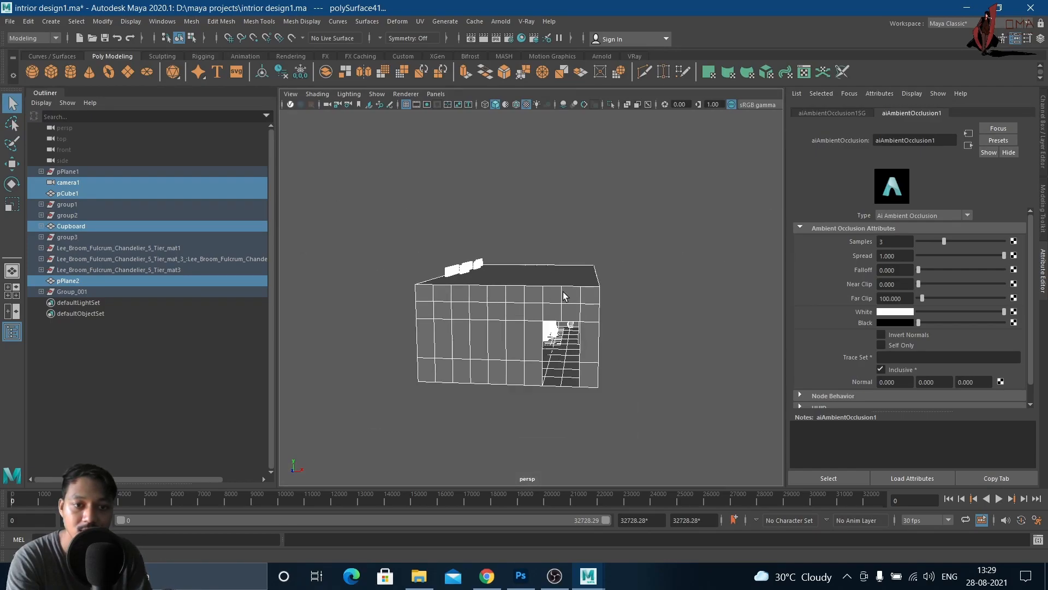
click(508, 38)
click(530, 159)
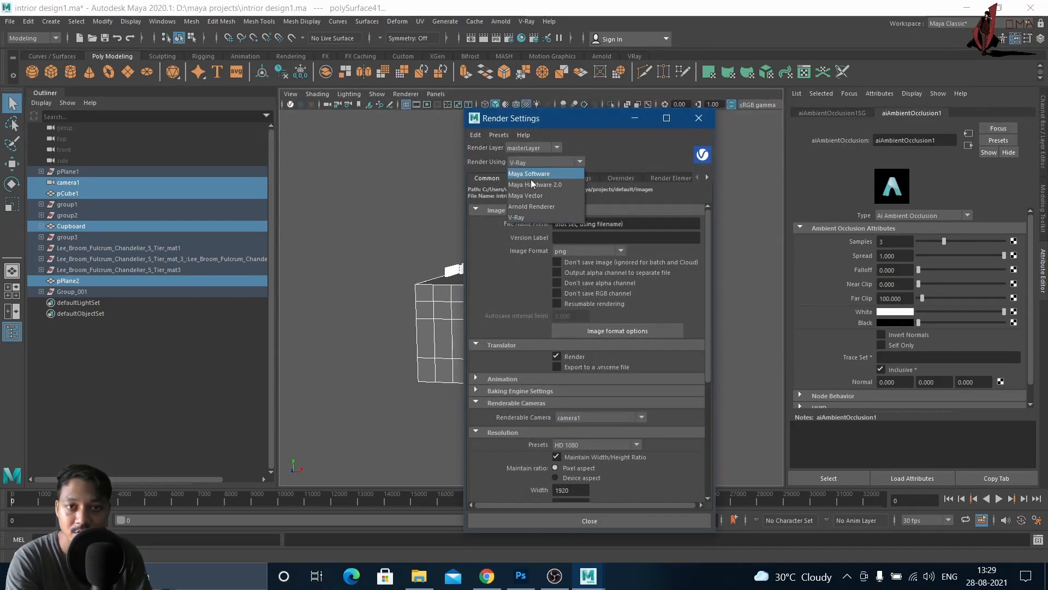
click(532, 206)
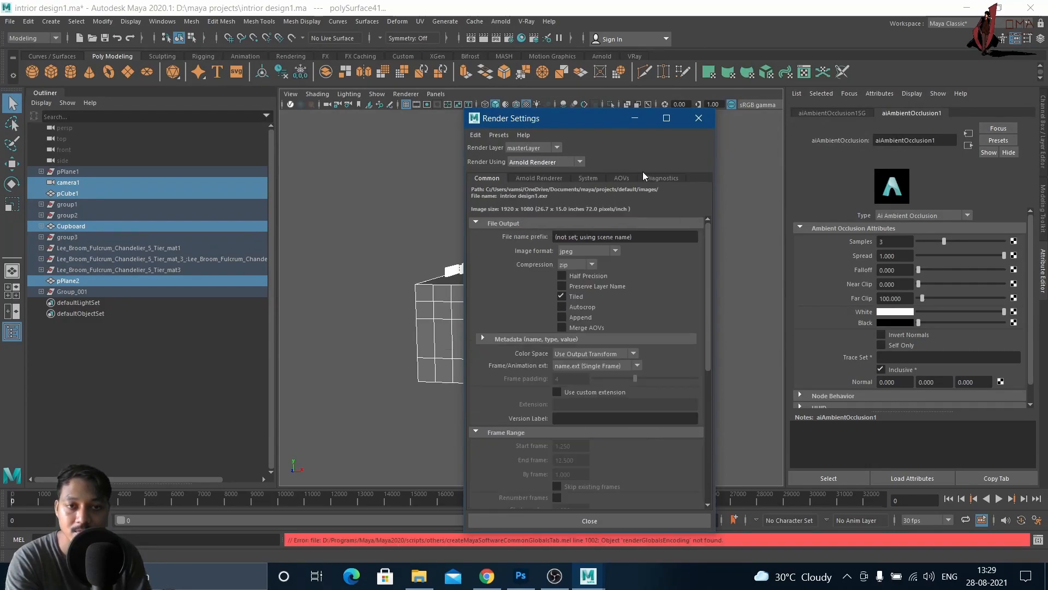
click(633, 119)
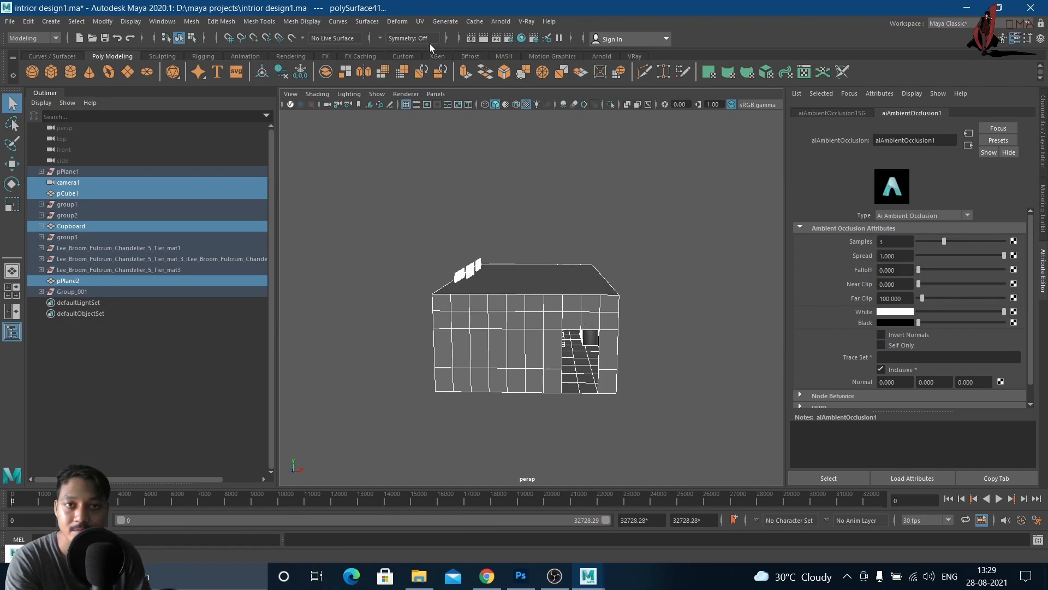
- Check the renderable camera and image size in the render settings, and close them
click(509, 39)
scroll(561, 336, down, 5)
scroll(562, 362, down, 3)
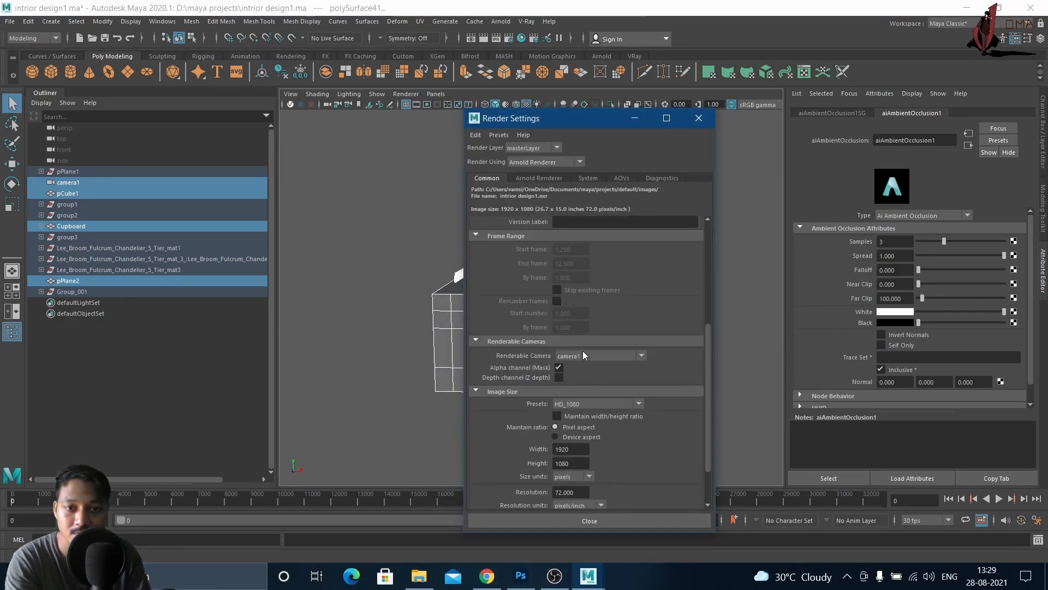
click(699, 118)
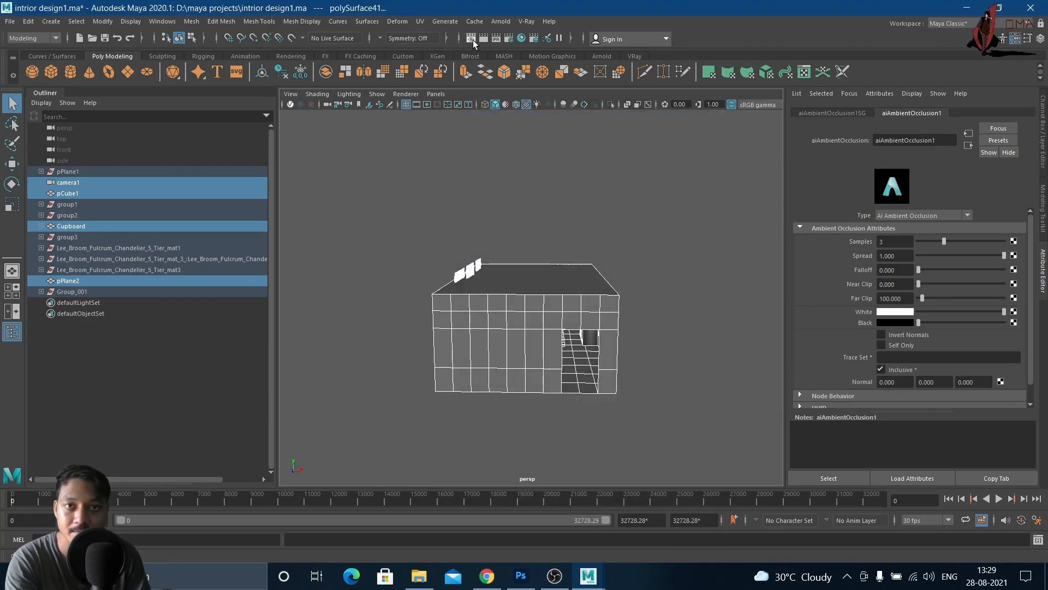
- Open the Render View beside the shader attributes and set the ambient occlusion shader's falloff to 1
click(471, 39)
drag(515, 39, 424, 45)
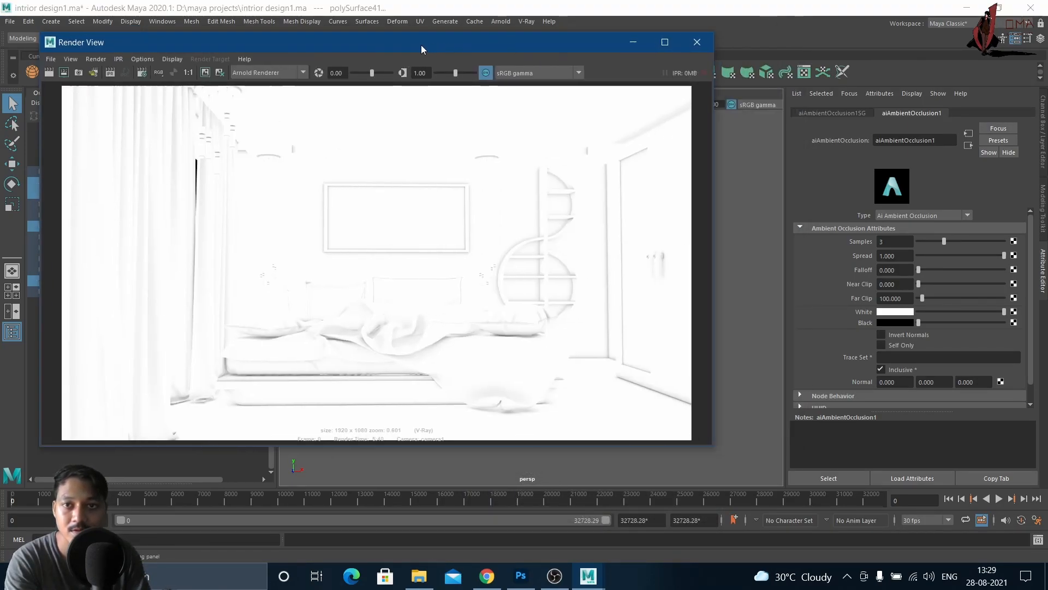
click(896, 269)
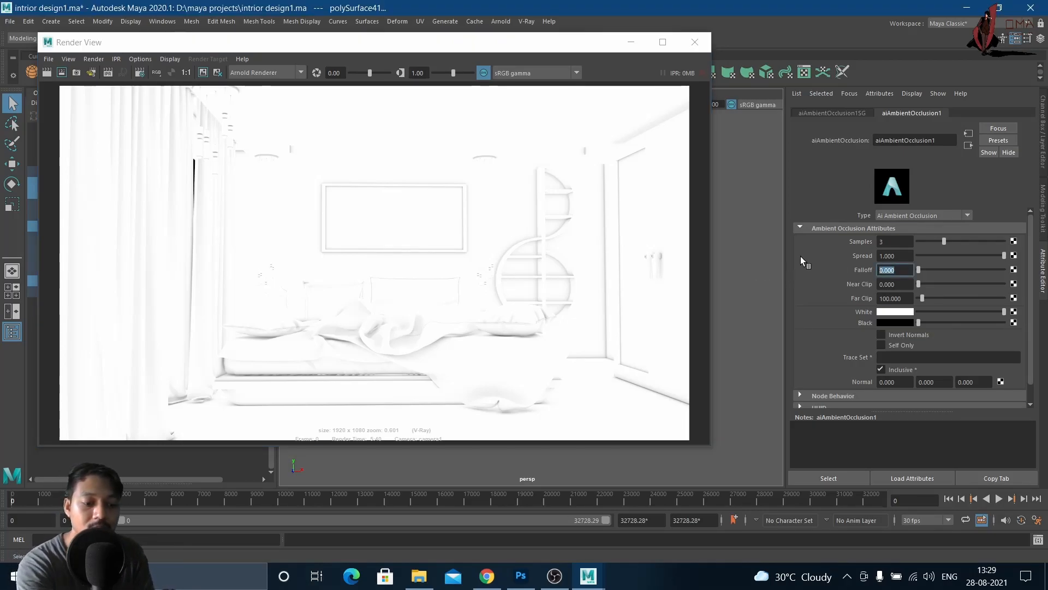
text(1)
key(Return)
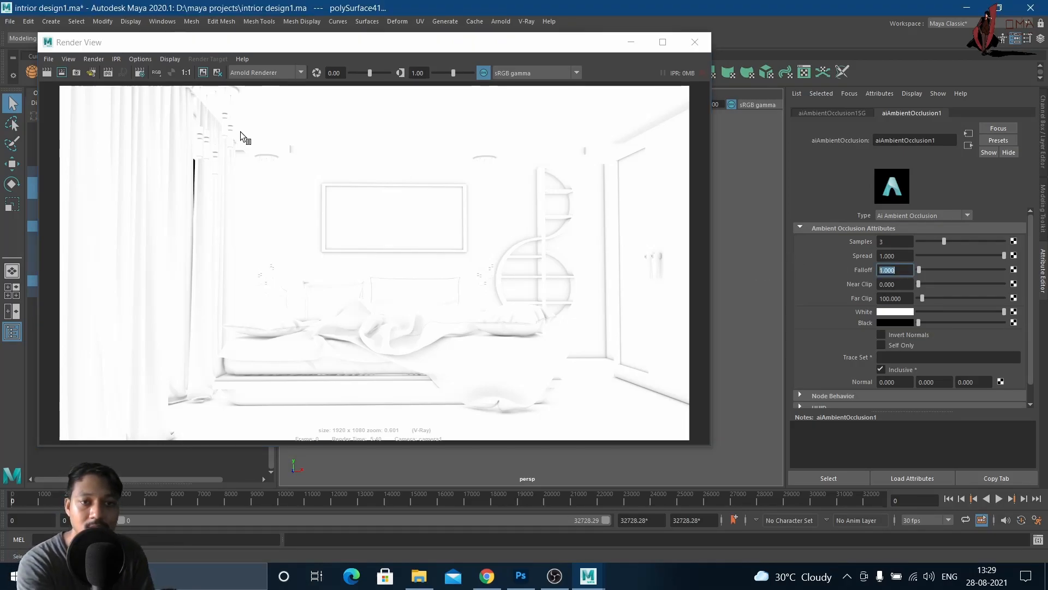
- Render the ambient occlusion pass and save it as a JPEG named occ in the Desktop's interior folder
click(47, 74)
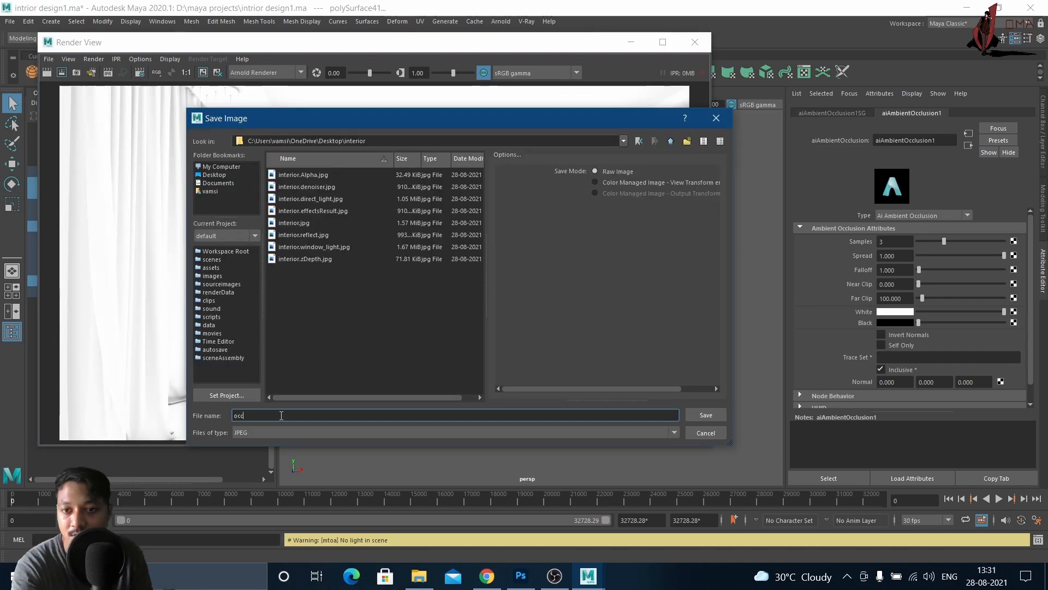
key(Return)
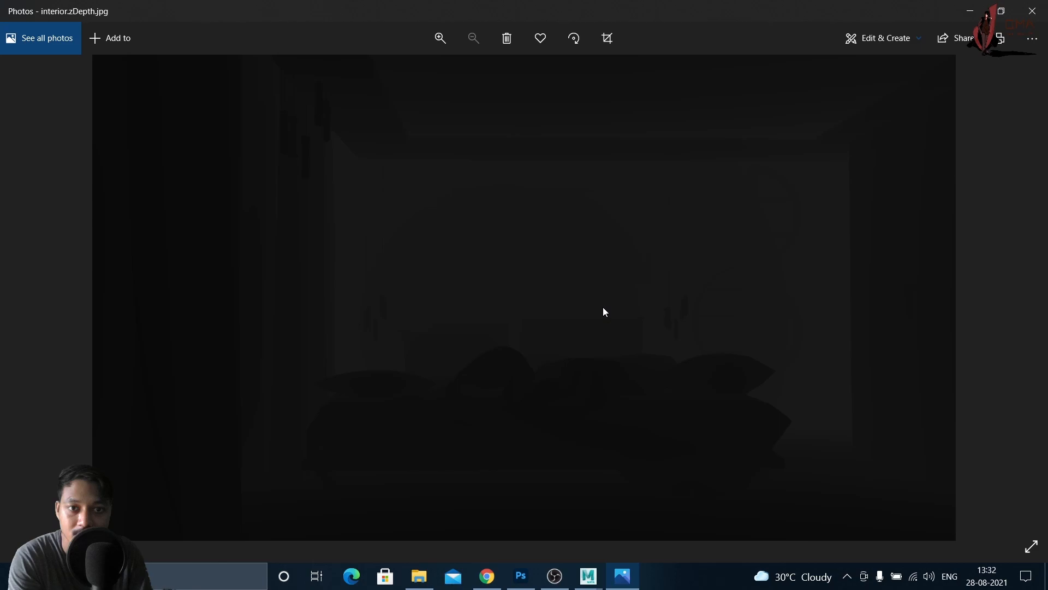
click(1028, 11)
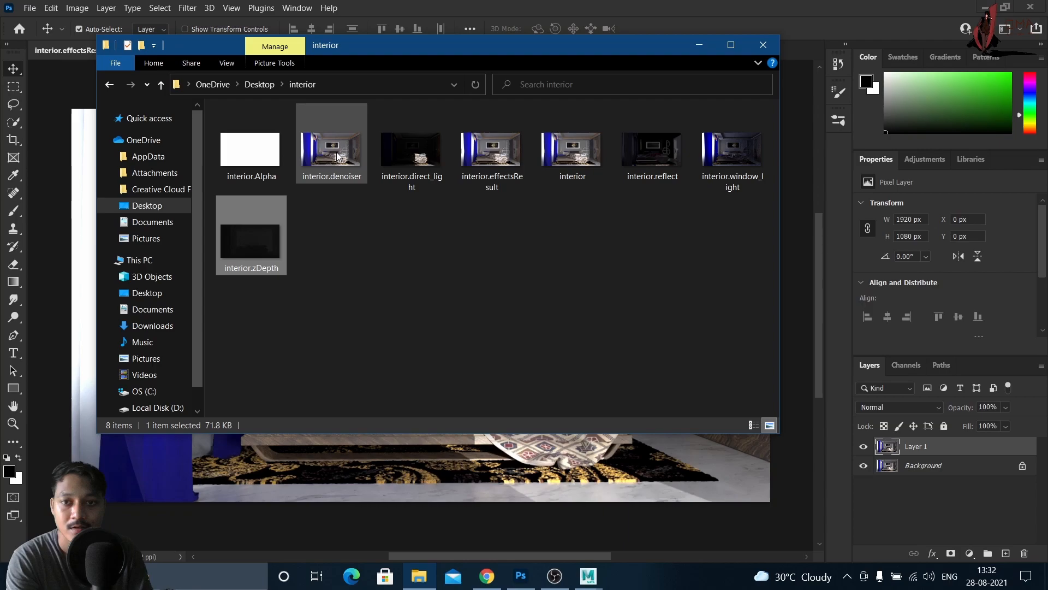
drag(337, 157, 437, 474)
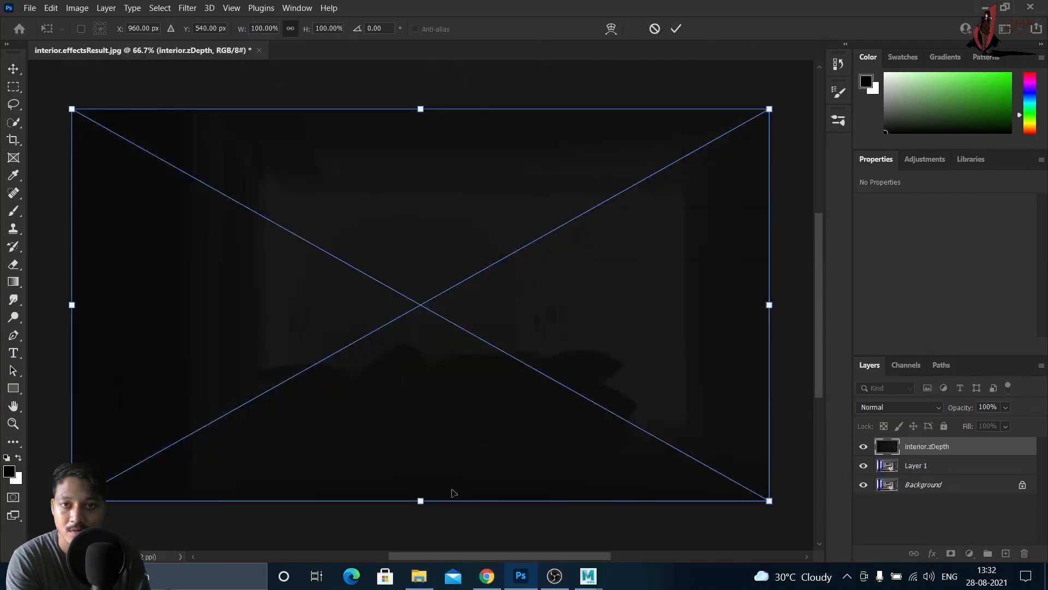
drag(920, 449, 346, 66)
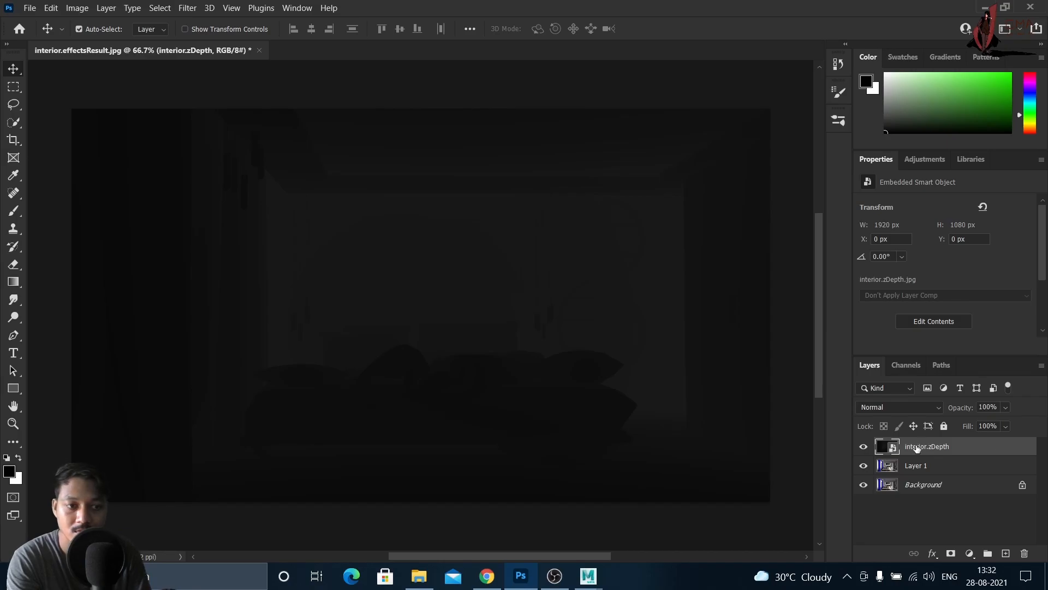
click(1025, 553)
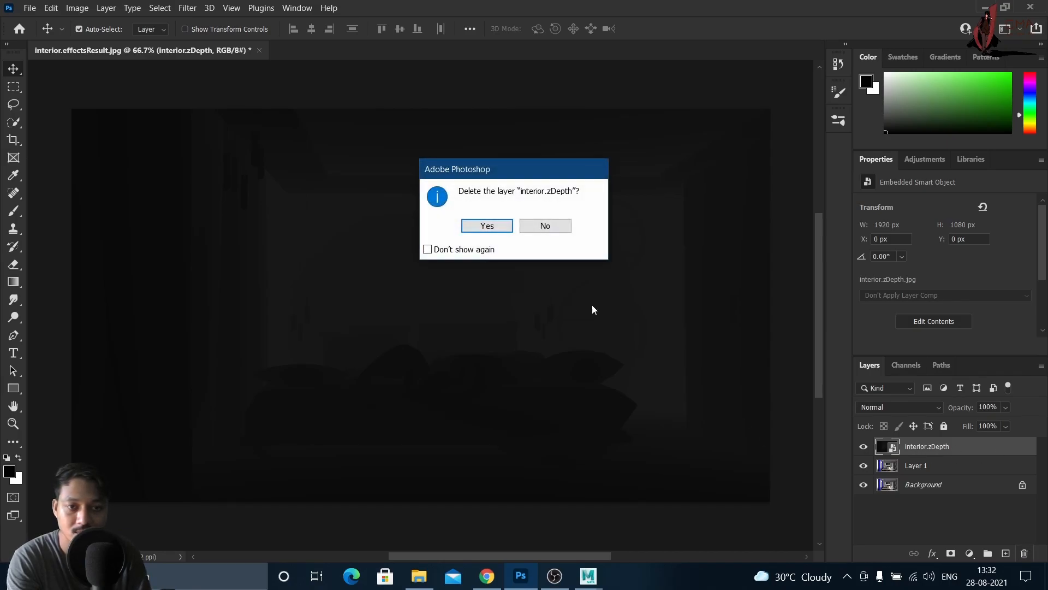
click(487, 226)
- Open interior.zDepth.jpg as a separate Photoshop document and copy its entire image
click(418, 575)
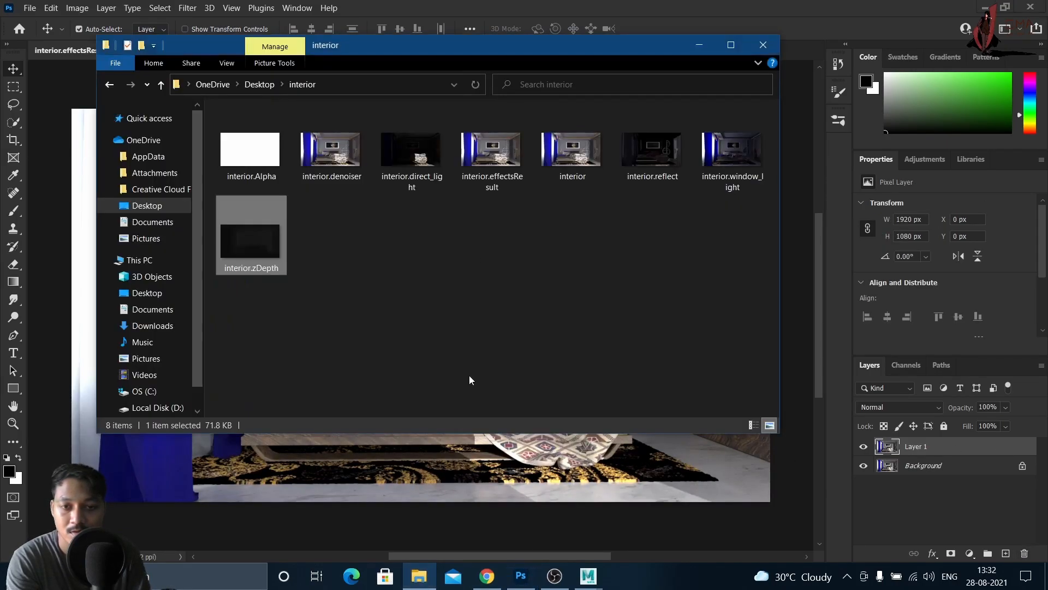
drag(436, 49, 489, 247)
drag(289, 438, 279, 55)
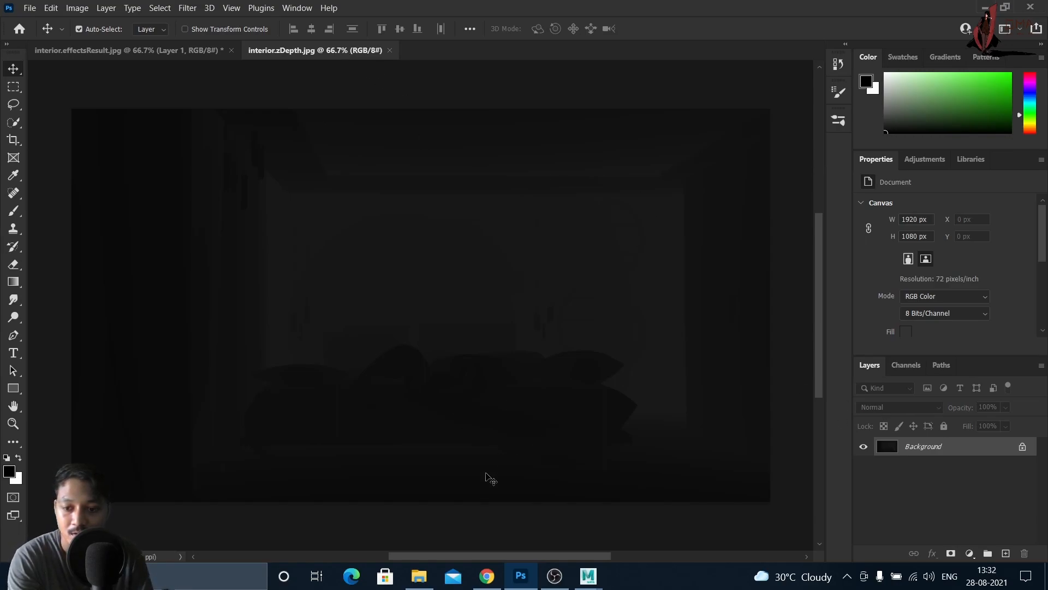
key(ctrl)
key(ctrl+a)
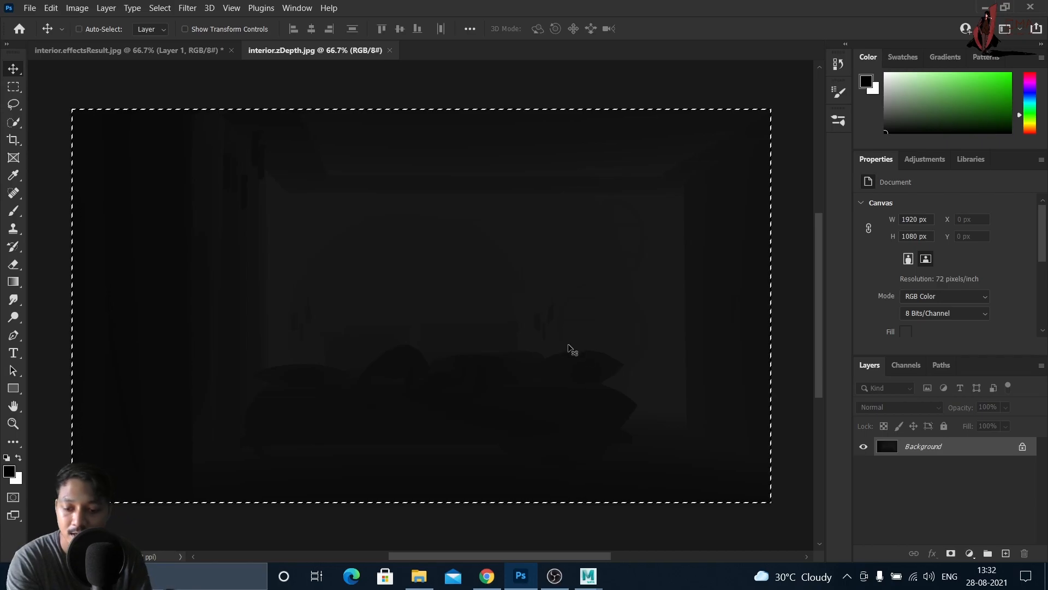
key(ctrl)
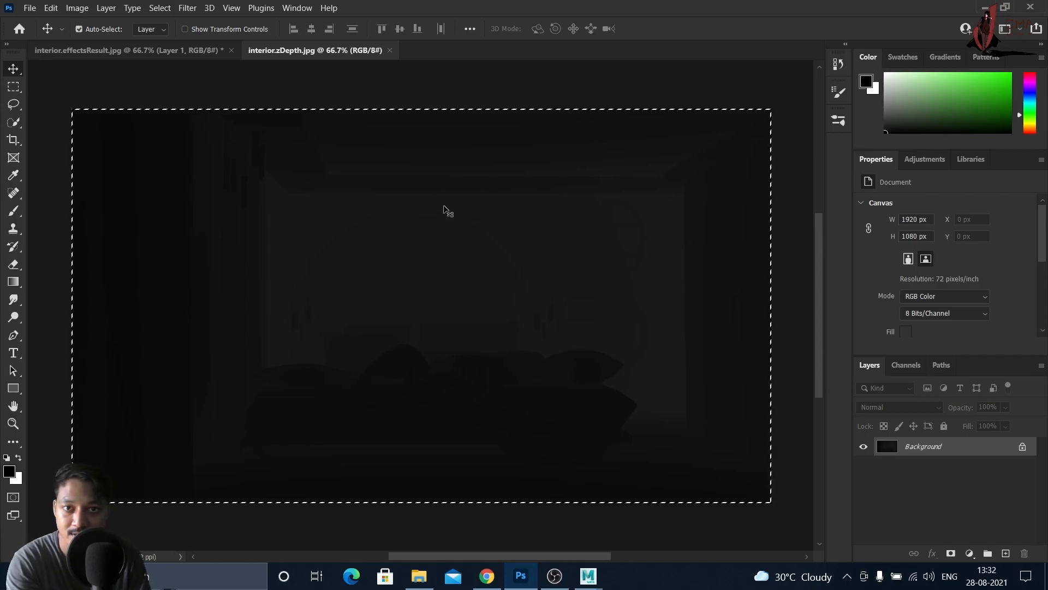
- Create a new alpha channel in interior.effectsResult.jpg and paste the copied depth image into it, clearing the selection
click(124, 50)
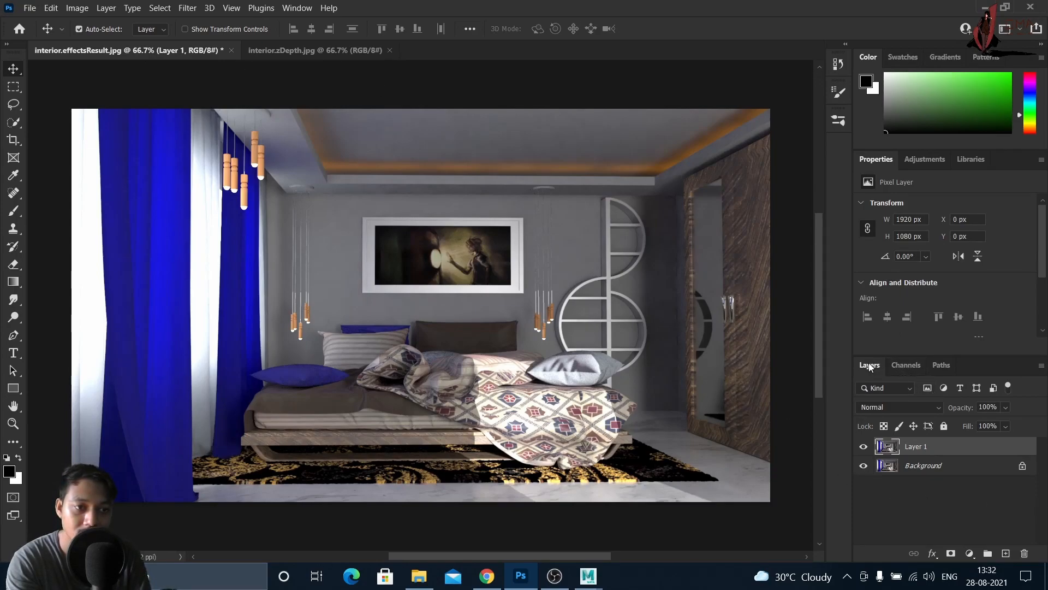
click(910, 364)
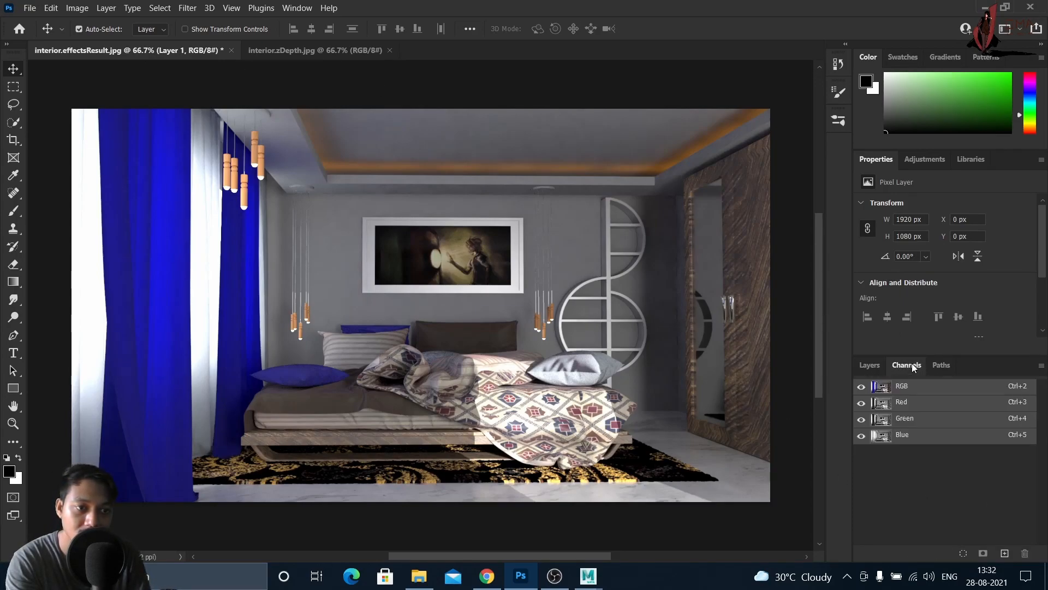
click(1005, 553)
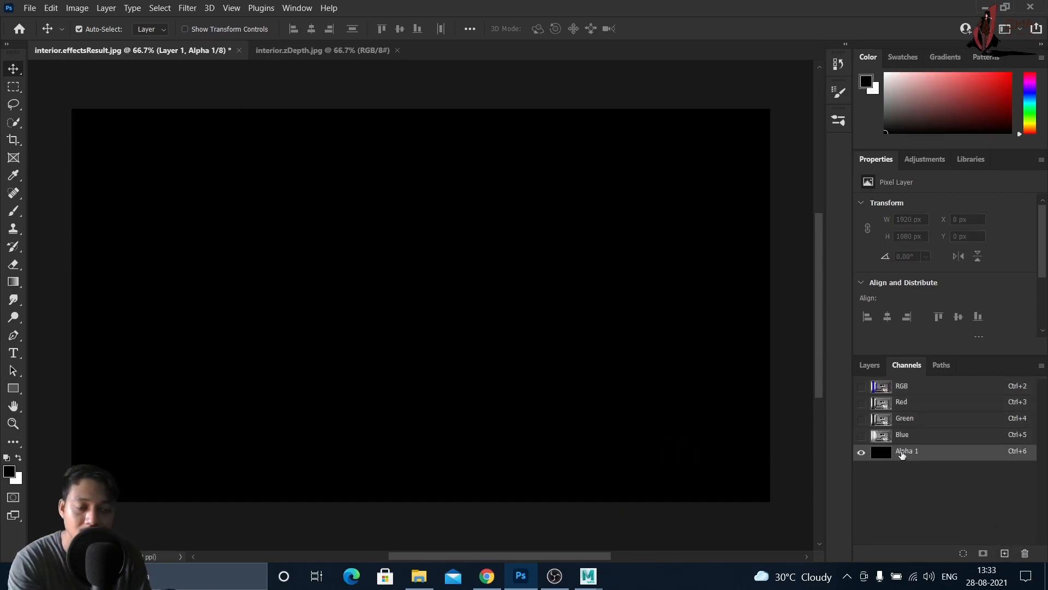
key(ctrl)
key(ctrl+v)
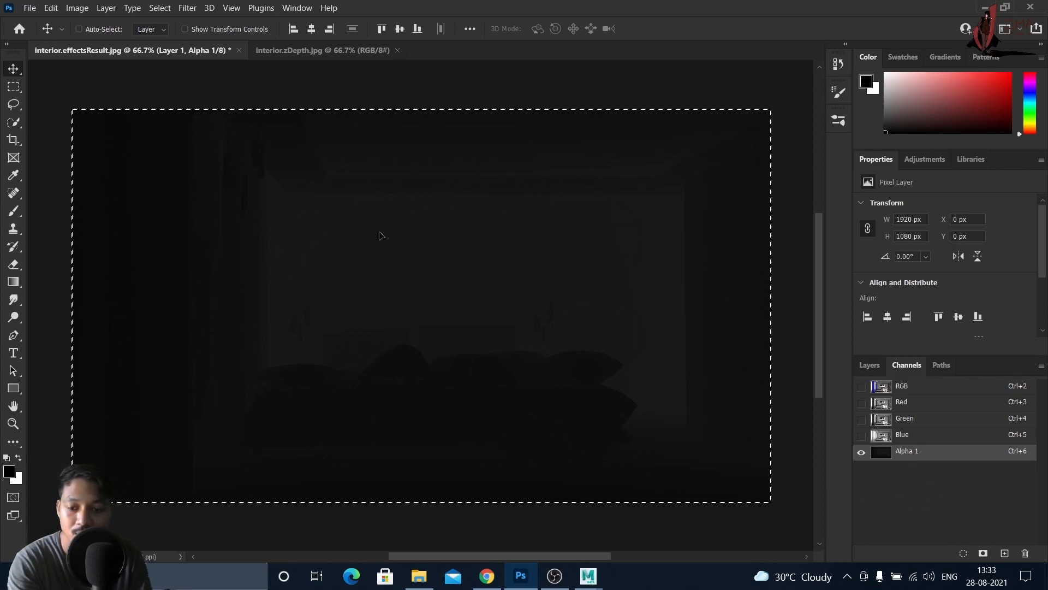
key(ctrl+d)
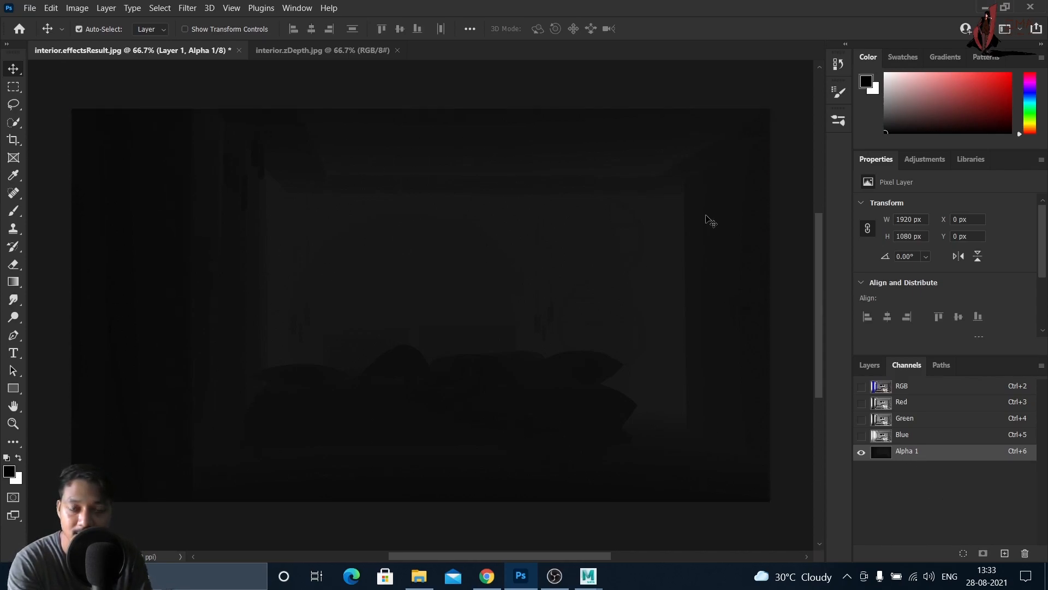
- Rename the new alpha channel as Depth, then show the RGB channels and hide the Depth channel
double_click(905, 452)
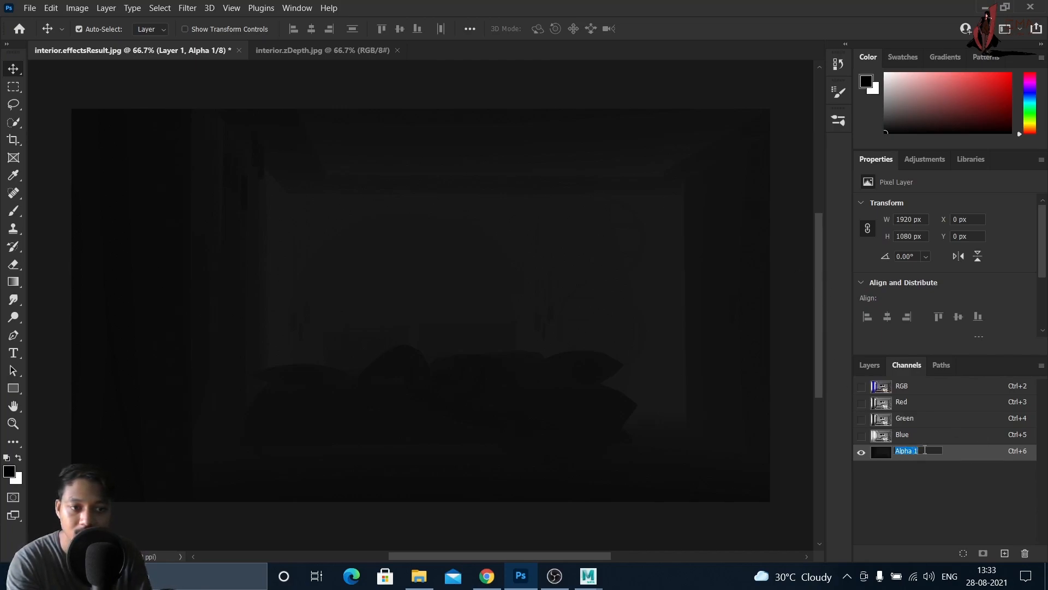
text(Depth)
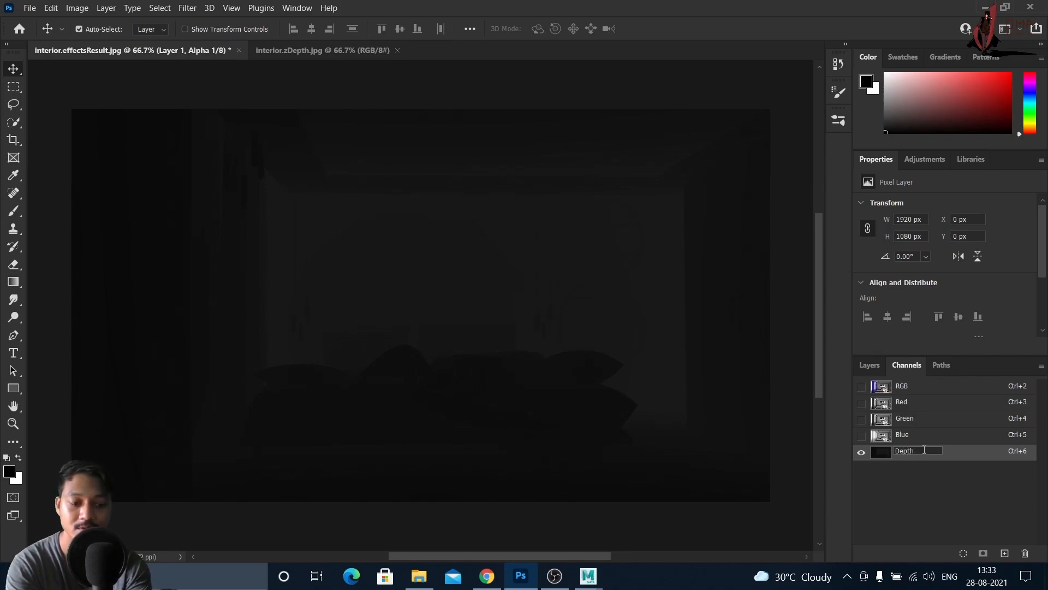
key(Return)
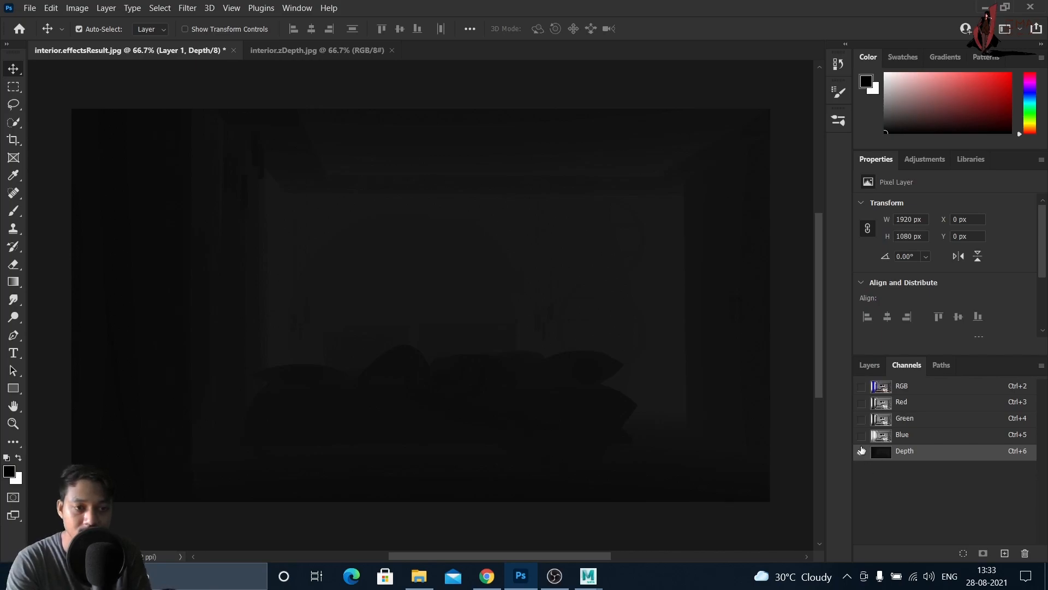
click(860, 386)
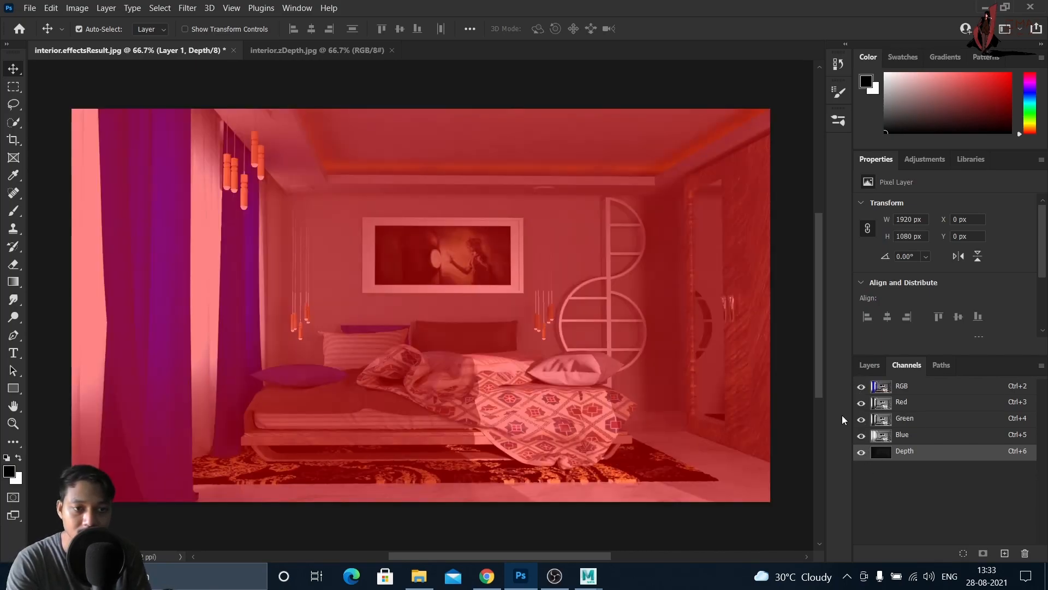
click(861, 453)
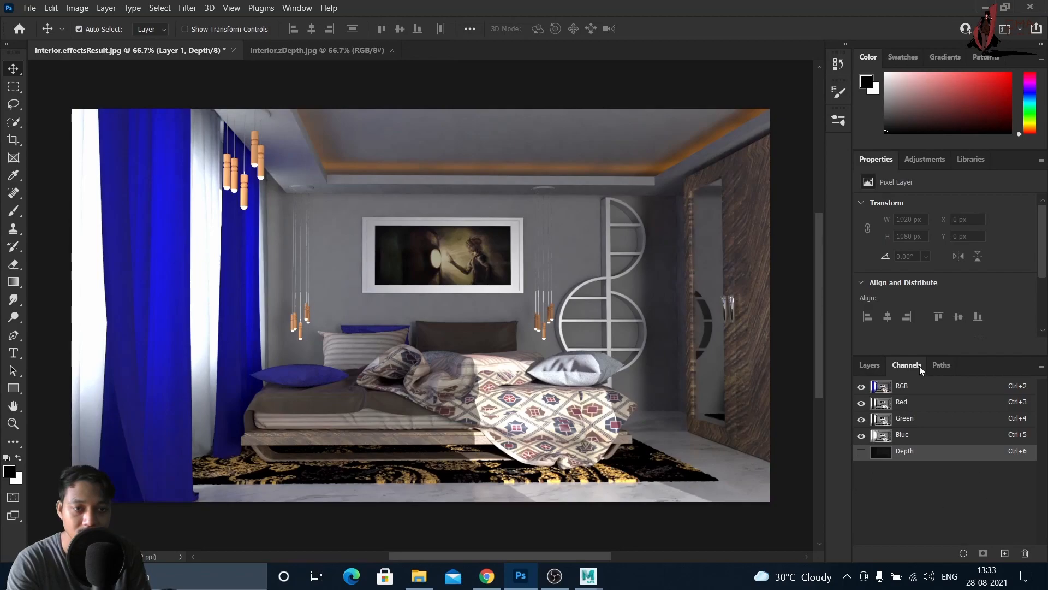
- Start a Lens Blur filter on Layer 1 with the Depth channel as the depth map source
click(870, 365)
click(952, 447)
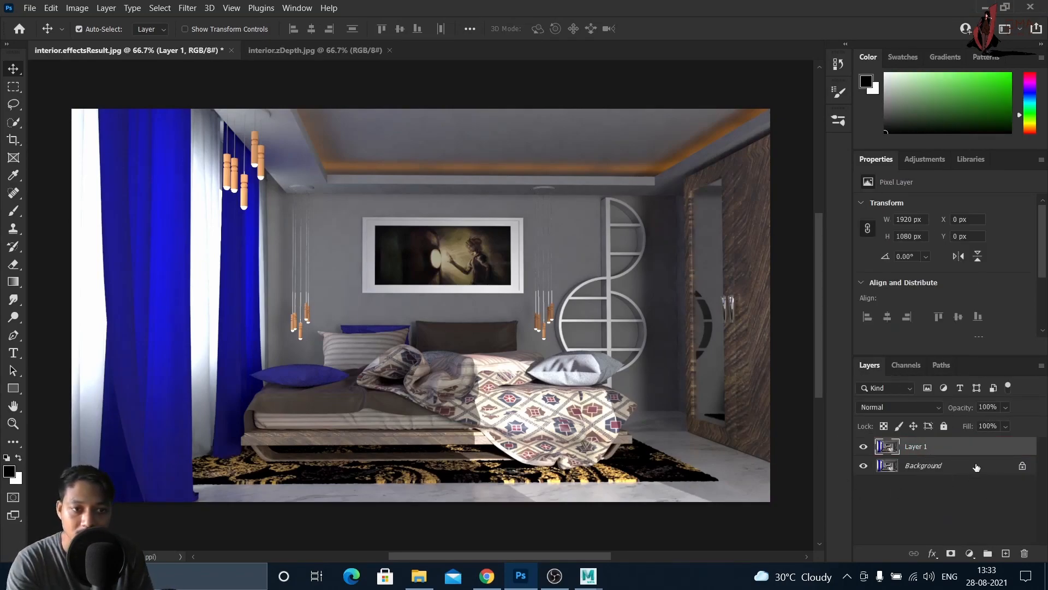
click(187, 9)
mouse_move(206, 171)
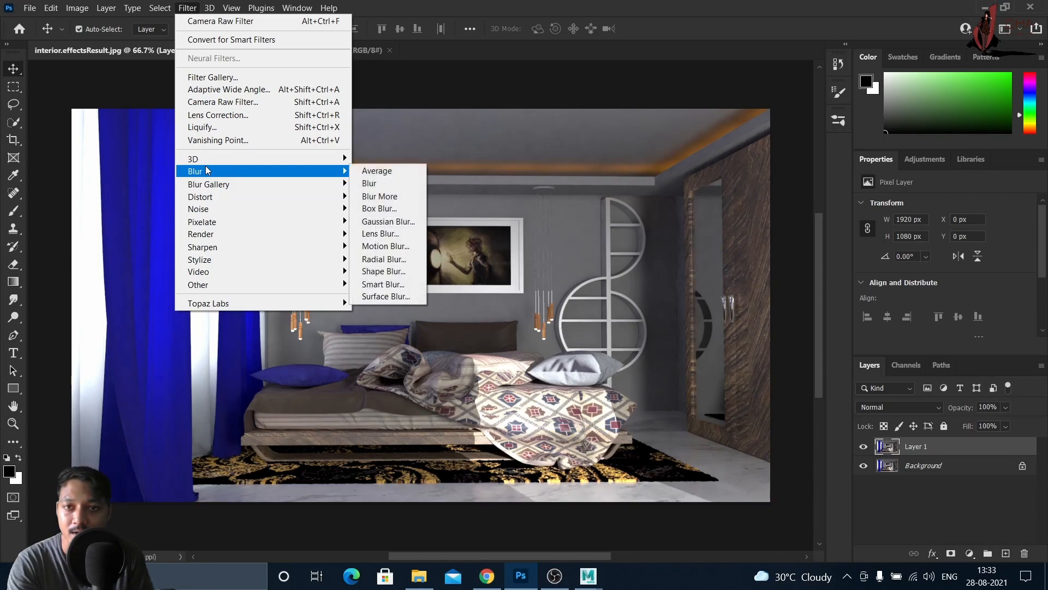
click(383, 235)
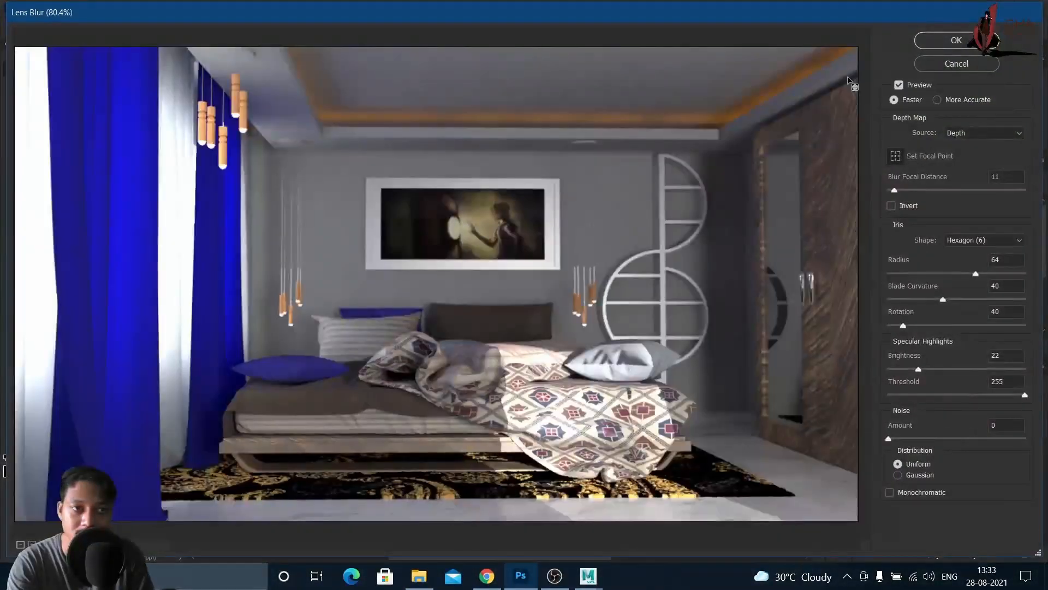
click(969, 134)
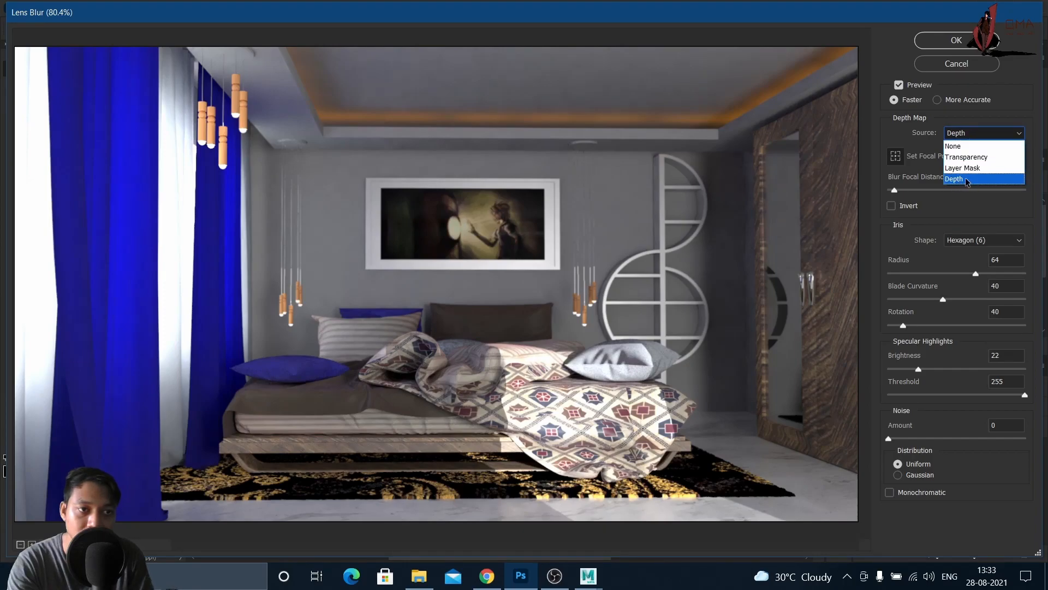
click(965, 180)
drag(904, 18, 633, 71)
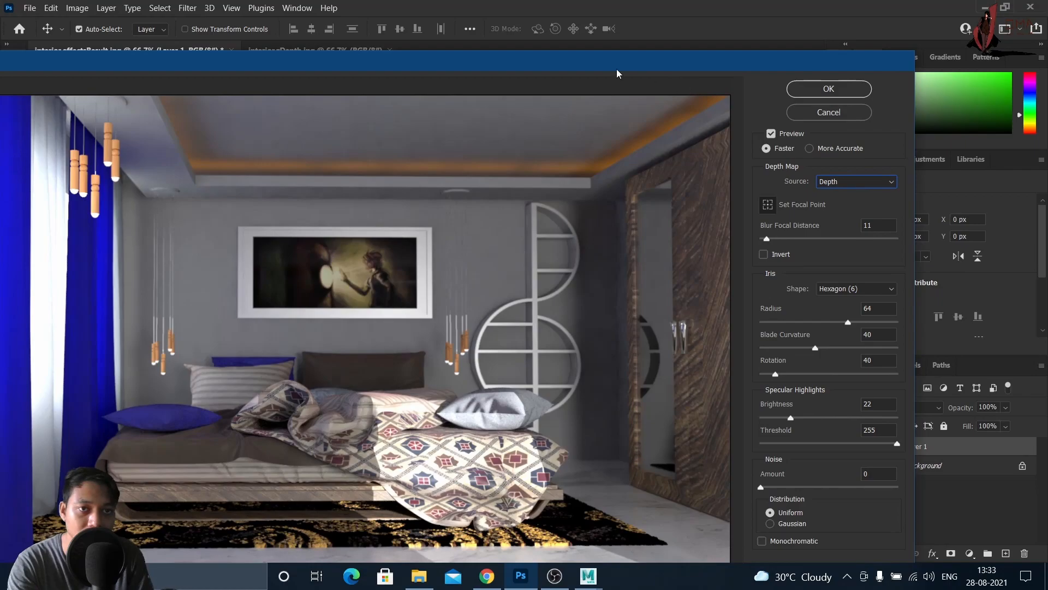
drag(557, 62, 625, 11)
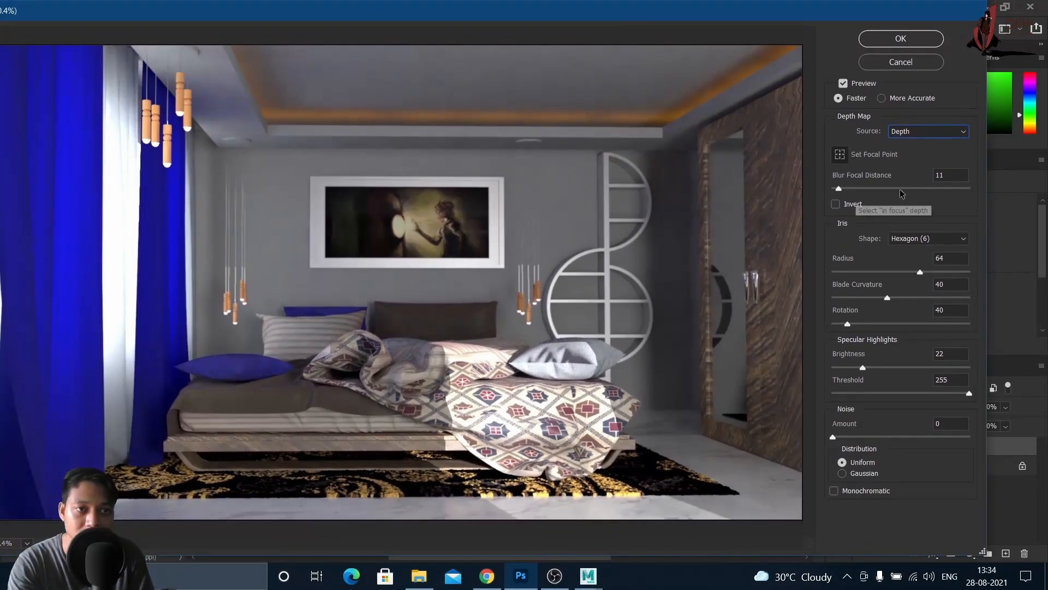
drag(506, 14, 533, 10)
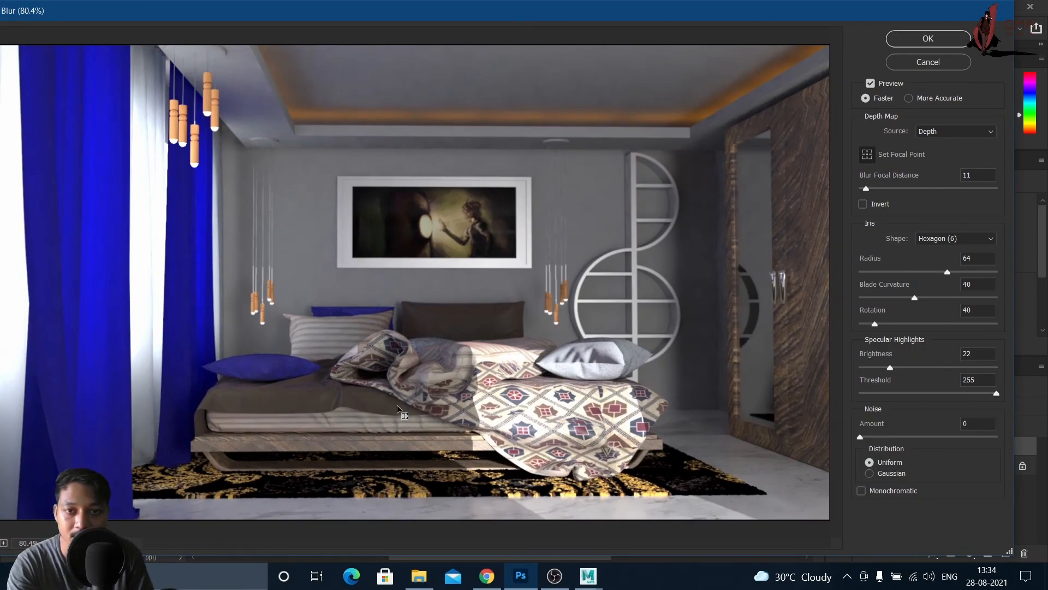
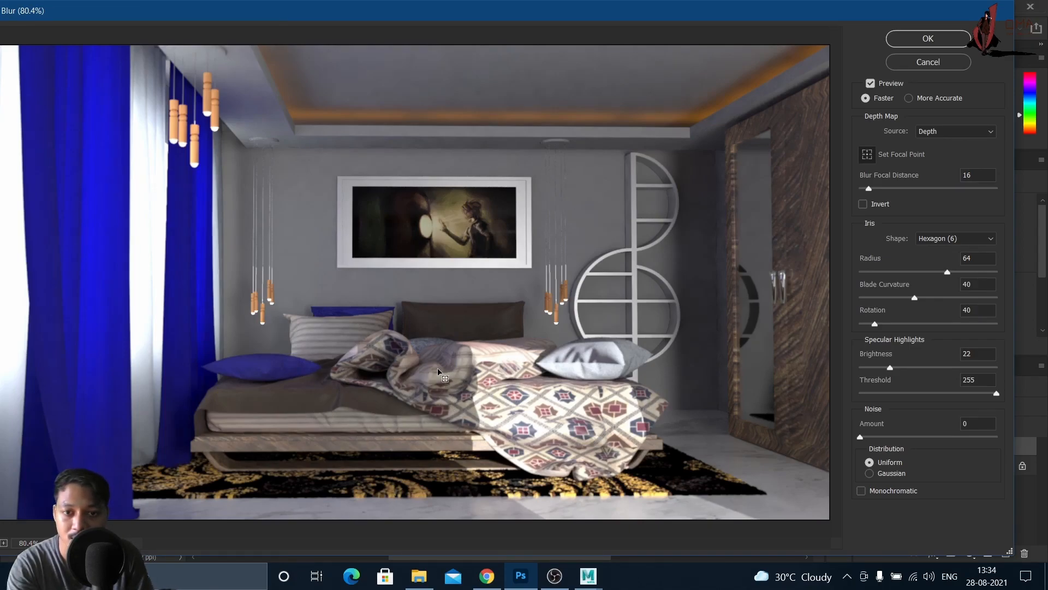
- Set the blur's focal point on the patterned blanket, radius to 100 and blade curvature to 42, and apply the Lens Blur
click(525, 405)
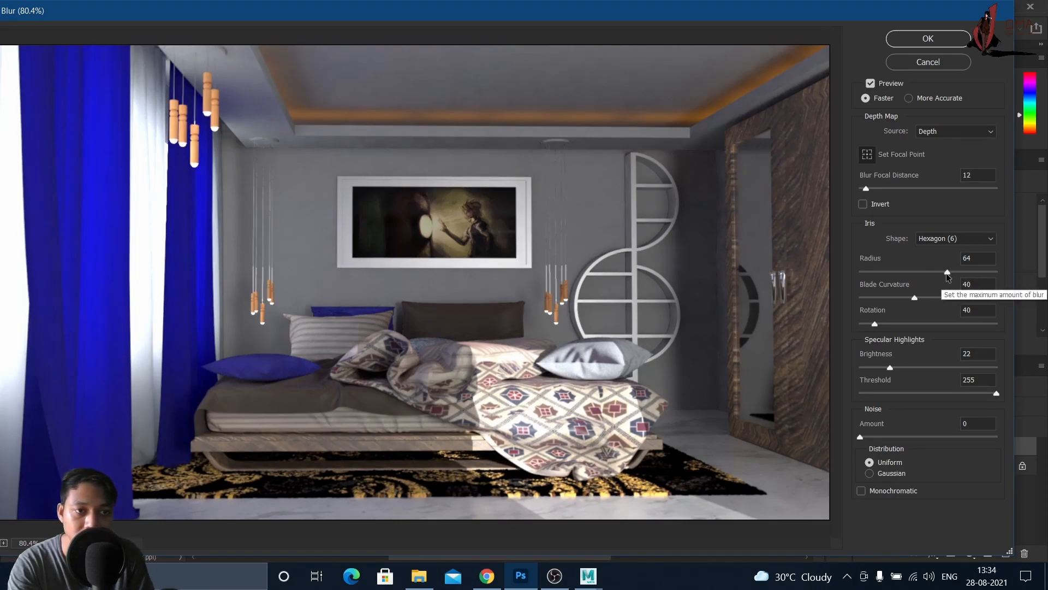
drag(947, 272, 959, 271)
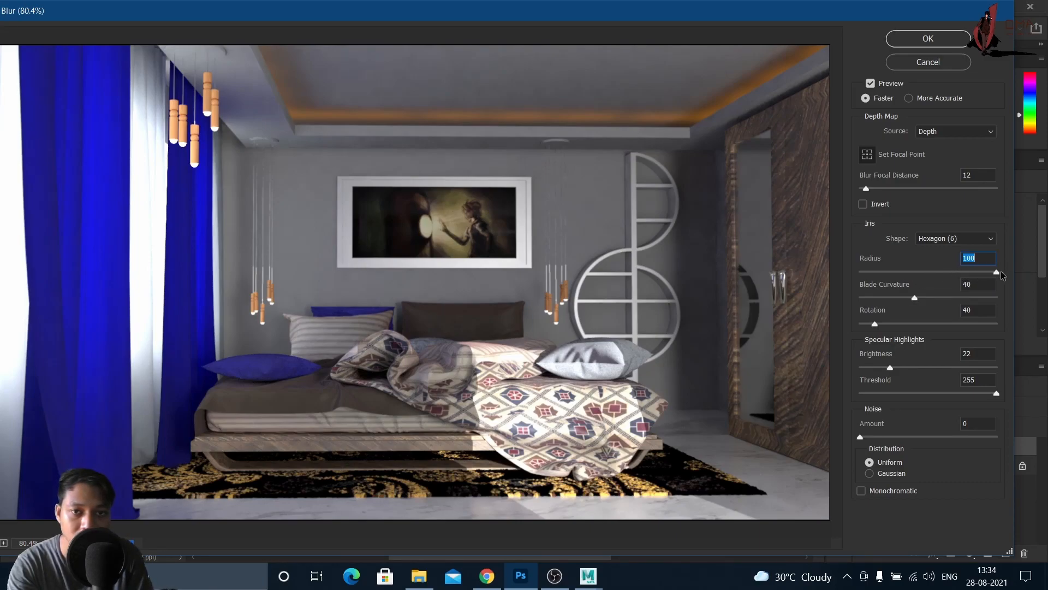
drag(913, 298, 918, 296)
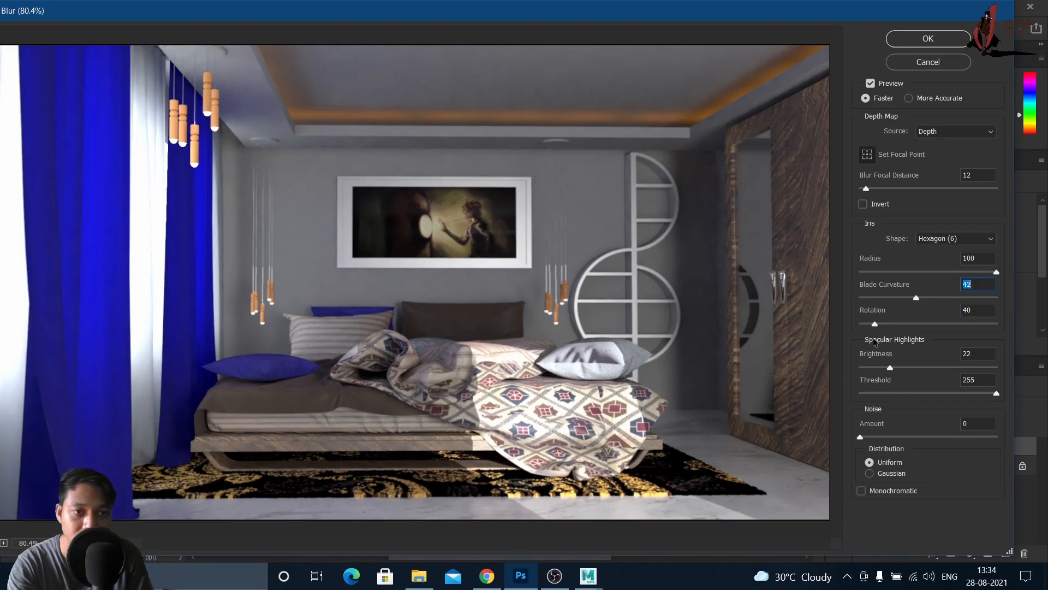
click(861, 438)
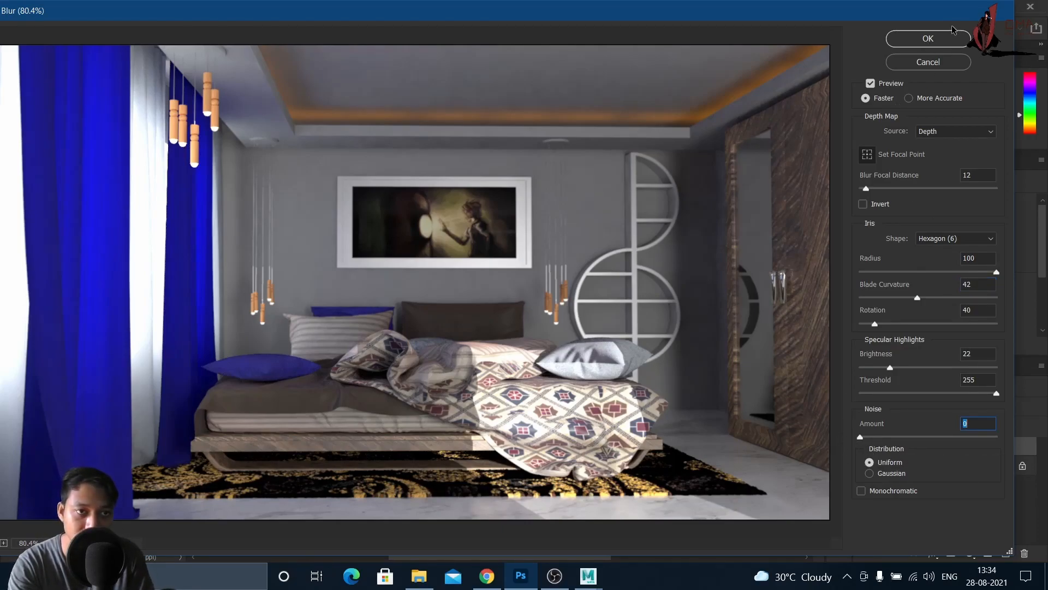
click(927, 39)
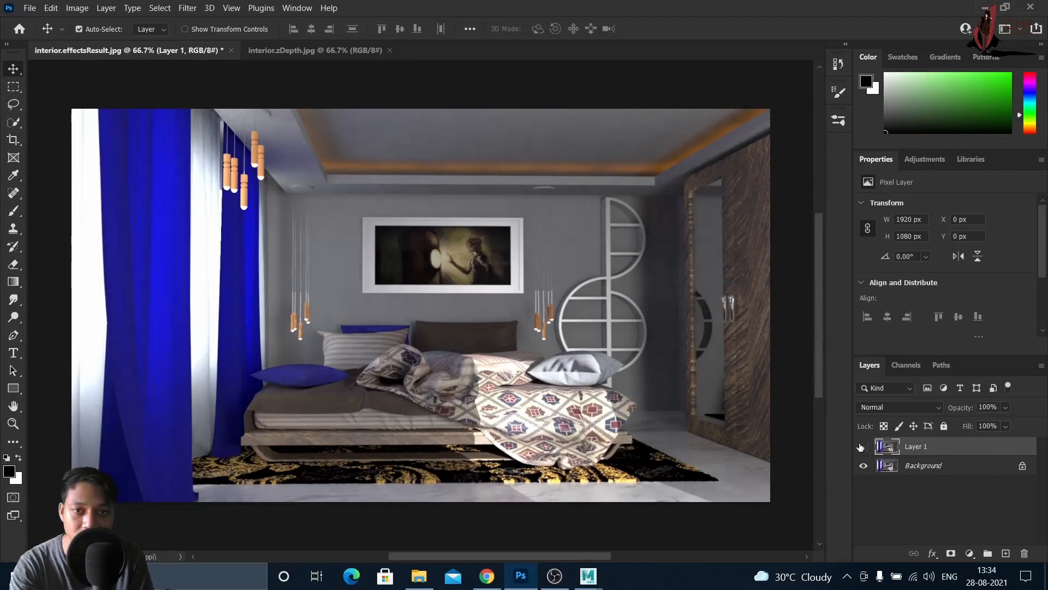
- Toggle Layer 1's visibility to compare the blurred image with the original, leaving it visible and deselected
click(861, 446)
click(863, 447)
click(863, 446)
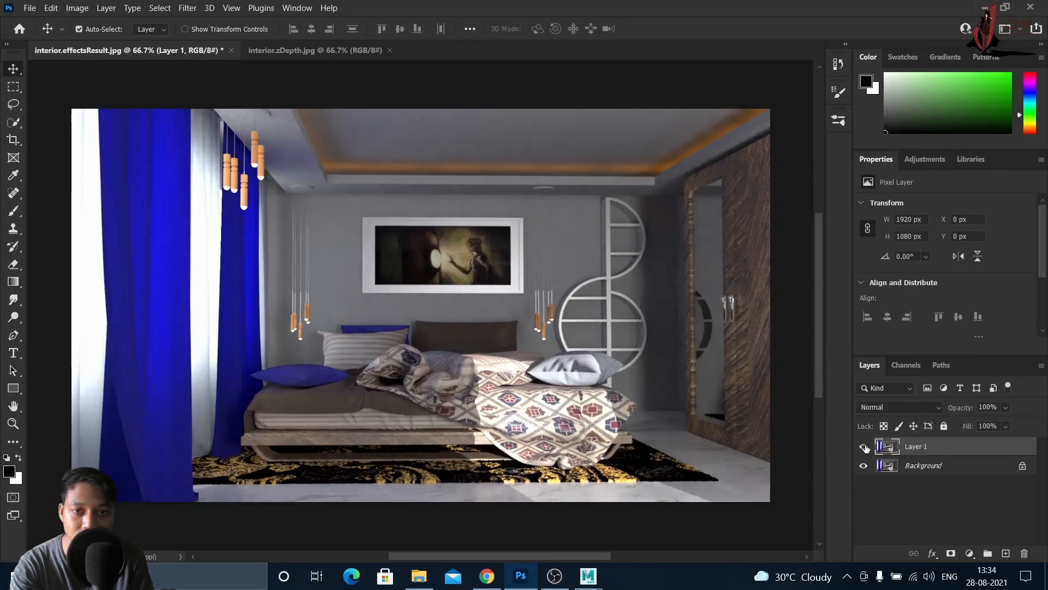
click(863, 446)
click(864, 447)
click(931, 519)
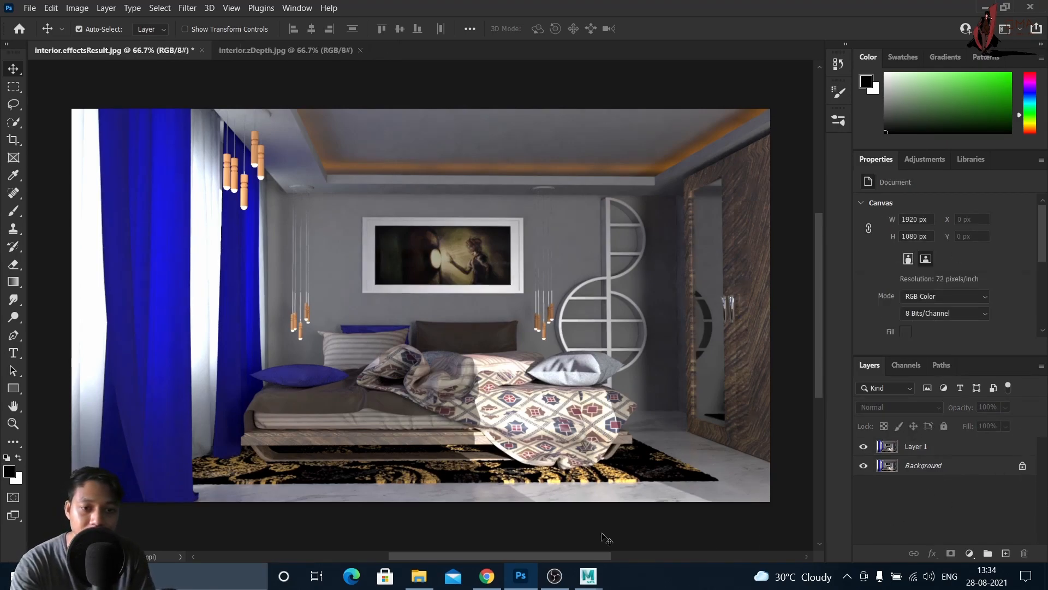
- Place the interior.window_light image from the interior folder into the interior.effectsResult document and close the interior.zDepth document
click(419, 577)
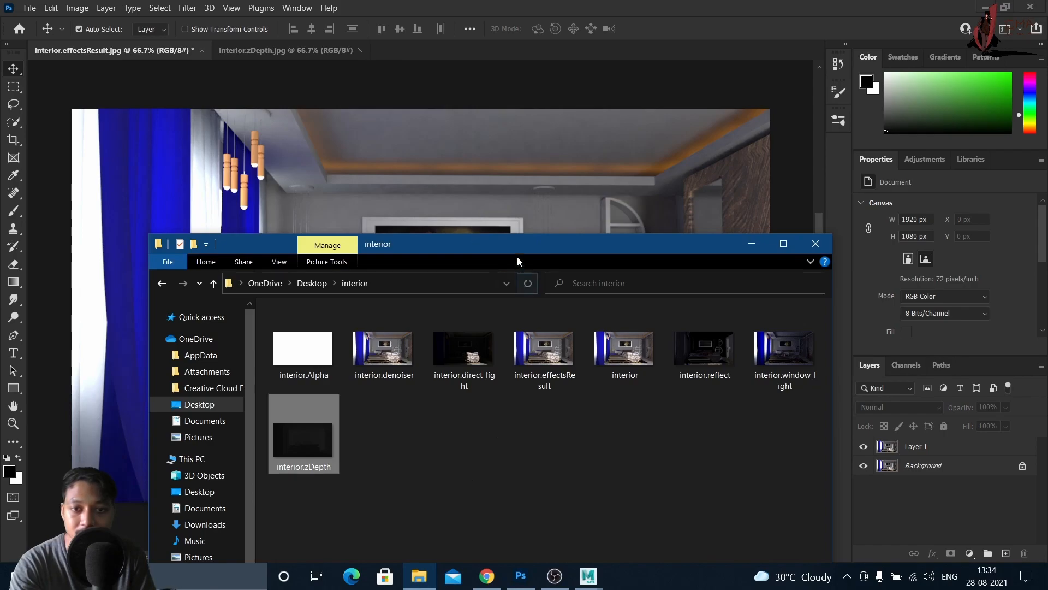
drag(519, 249, 471, 118)
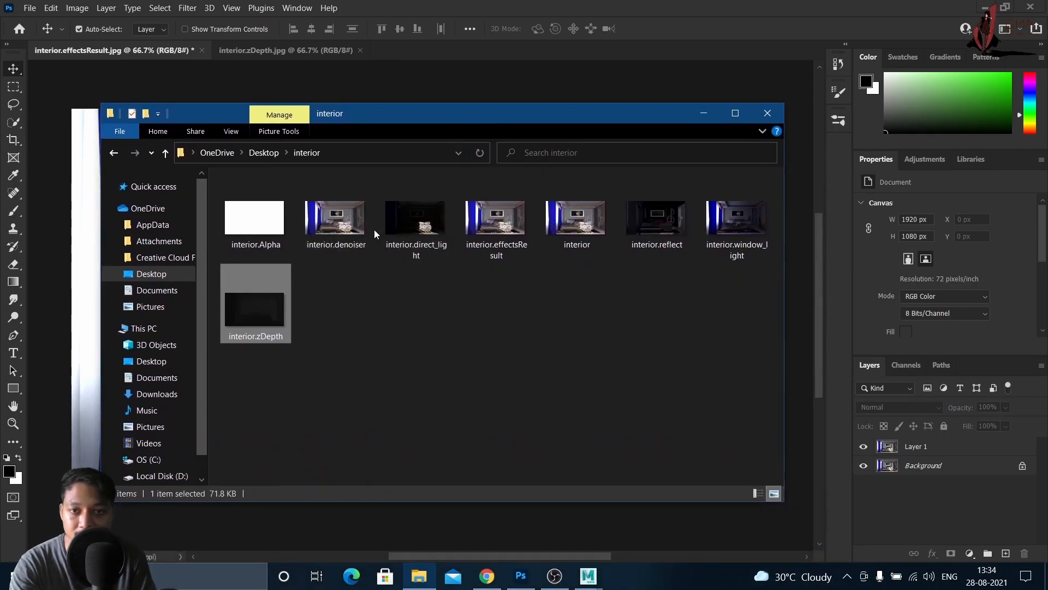
click(424, 228)
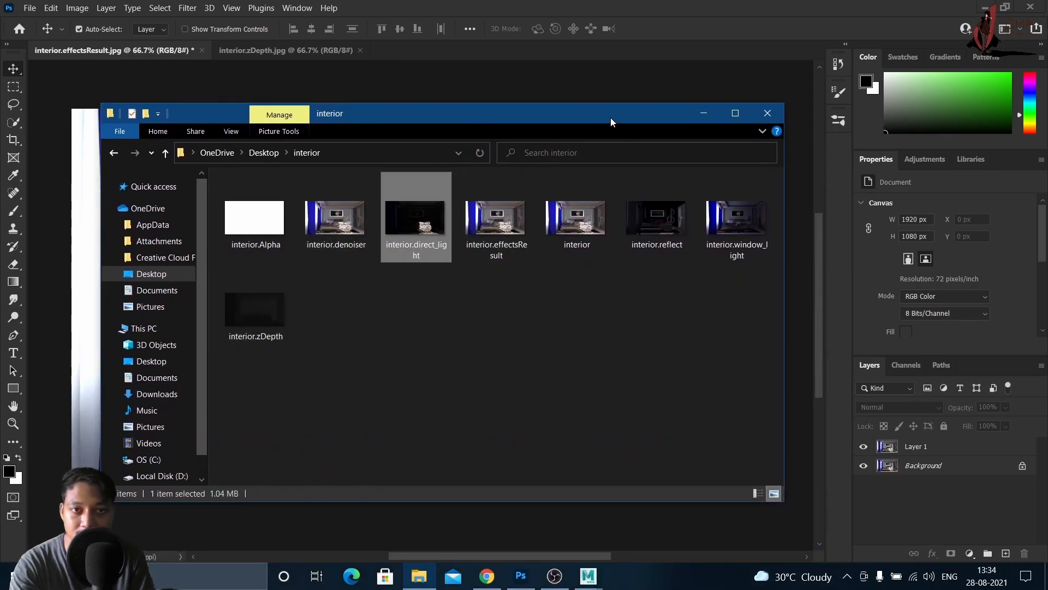
drag(610, 117, 661, 219)
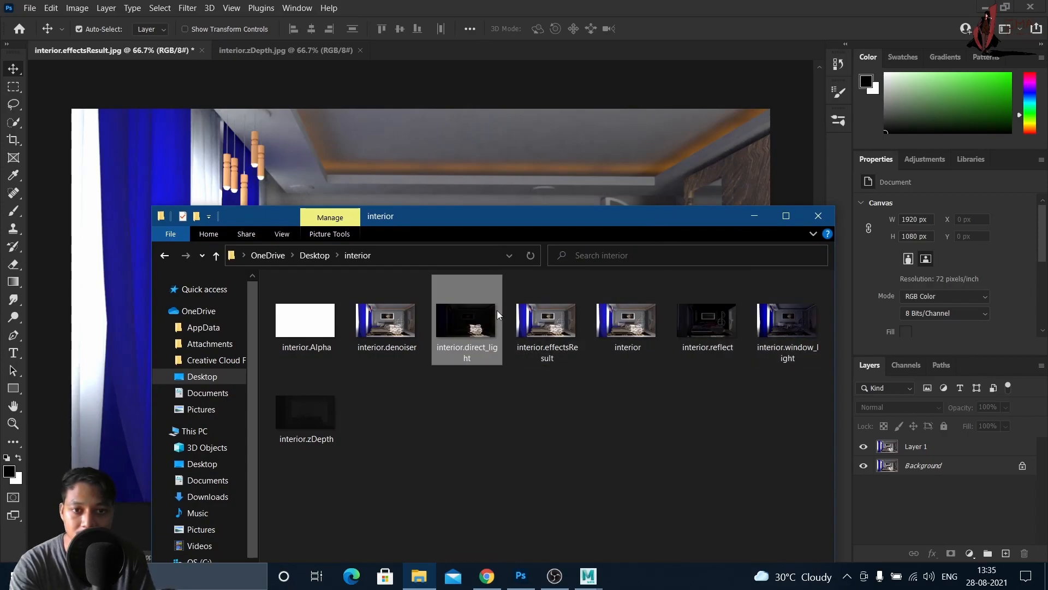
click(786, 334)
drag(793, 328, 524, 180)
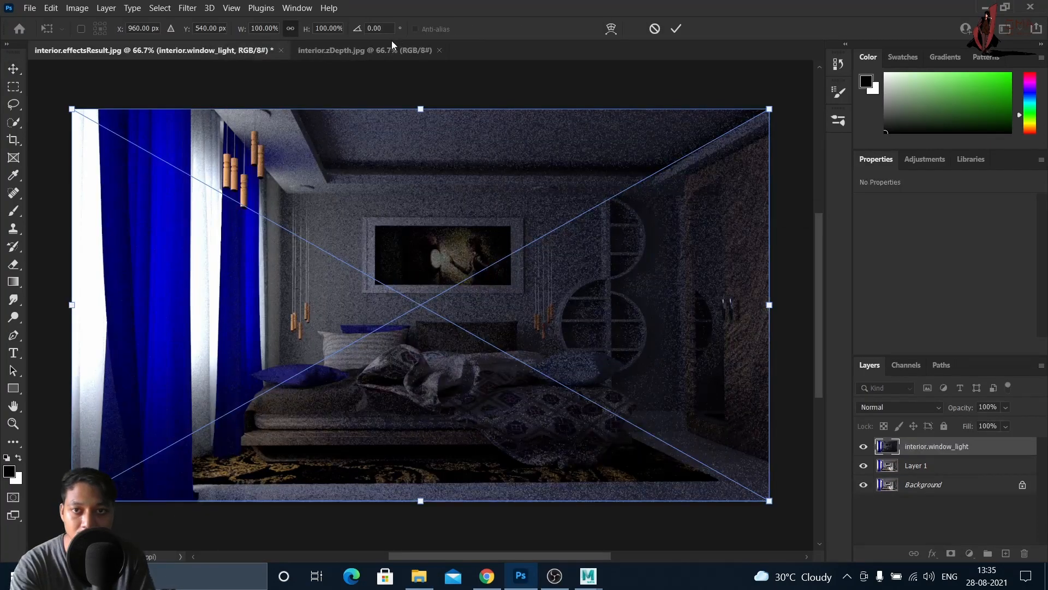
click(442, 51)
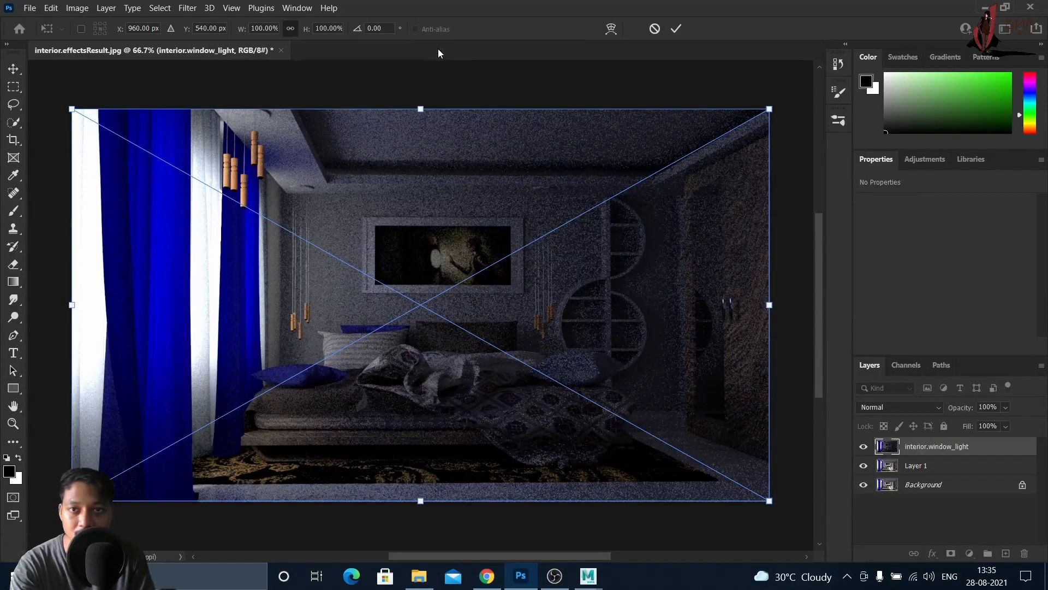
- Try the Overlay and Soft Light blend modes on the interior.window_light layer
click(898, 407)
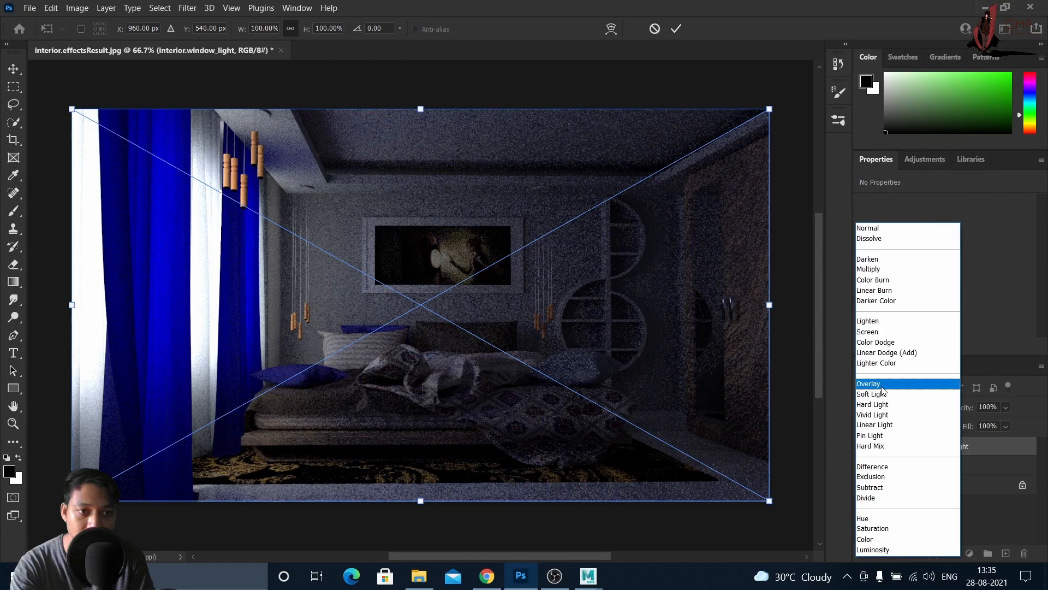
click(883, 386)
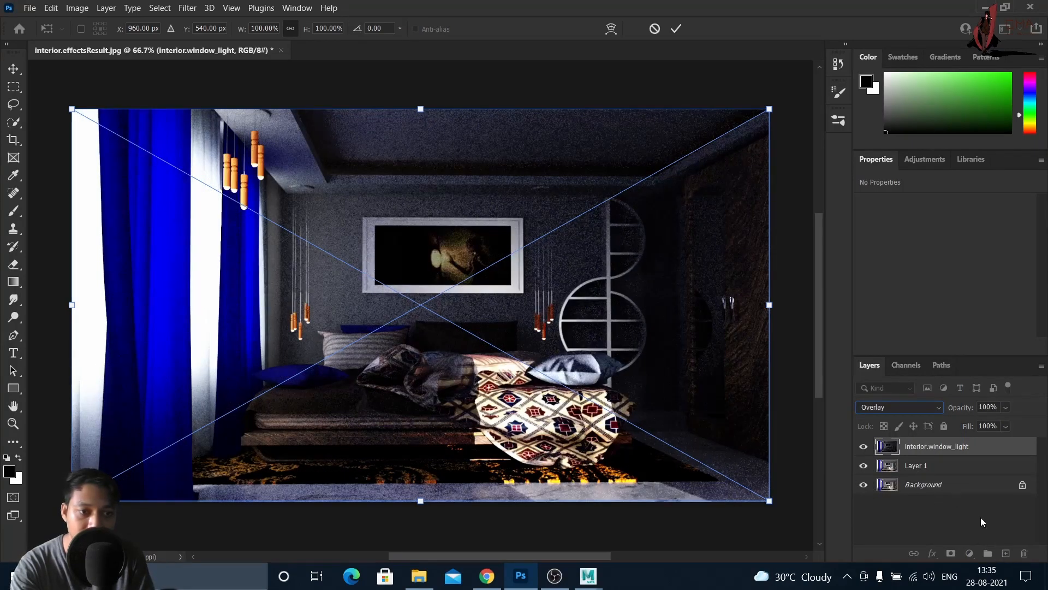
click(882, 407)
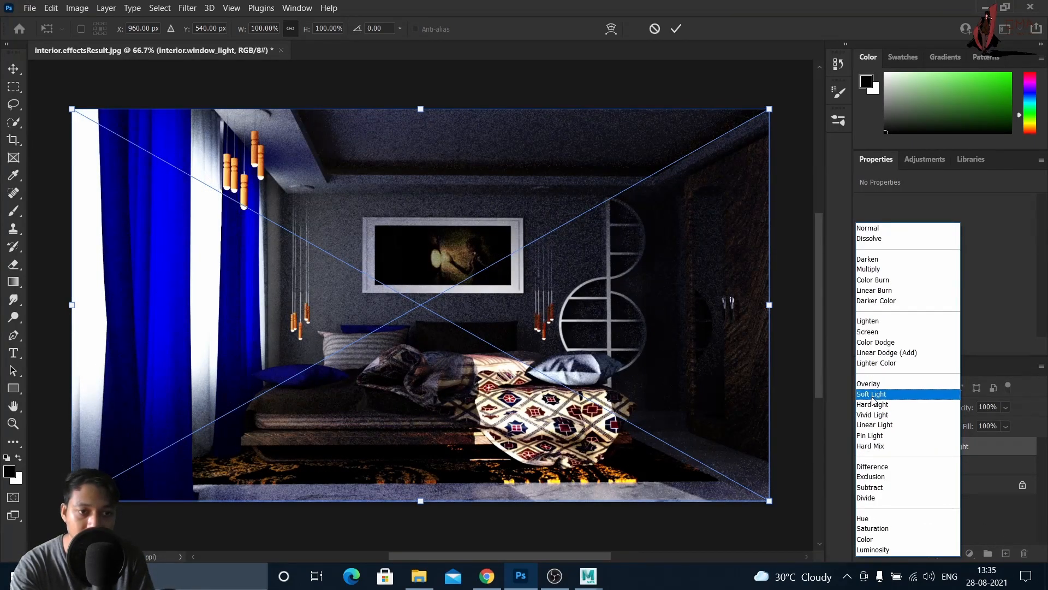
click(879, 393)
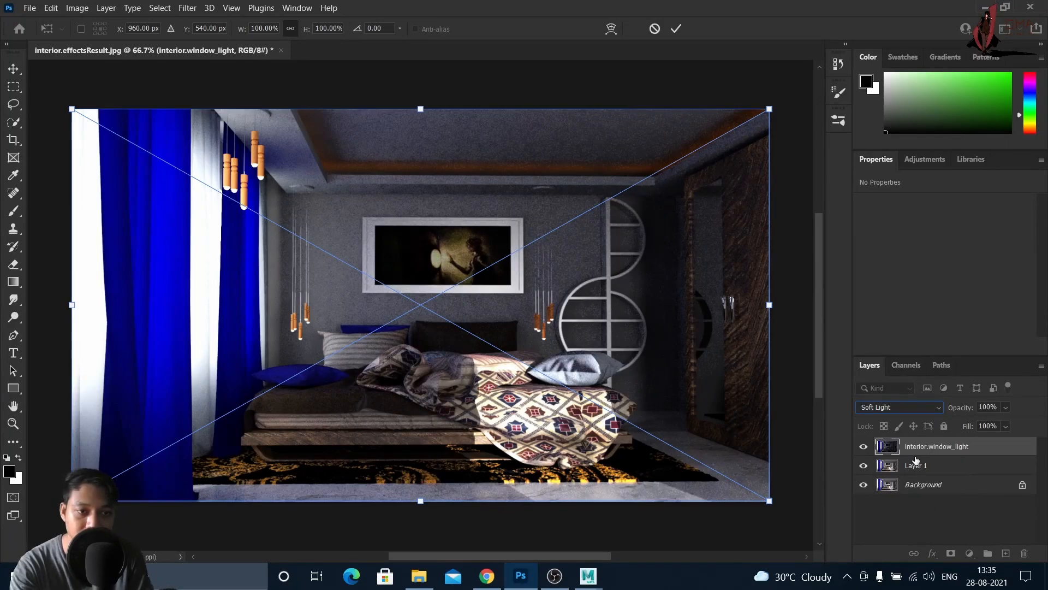
- Set the interior.window_light layer's blend mode to Lighten and commit its placement
click(885, 408)
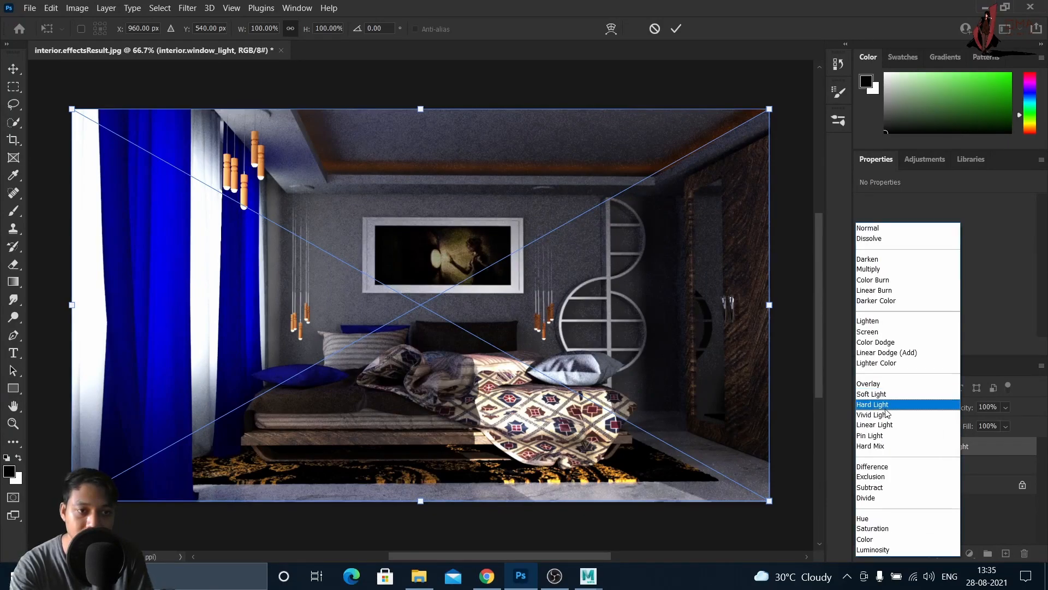
click(879, 326)
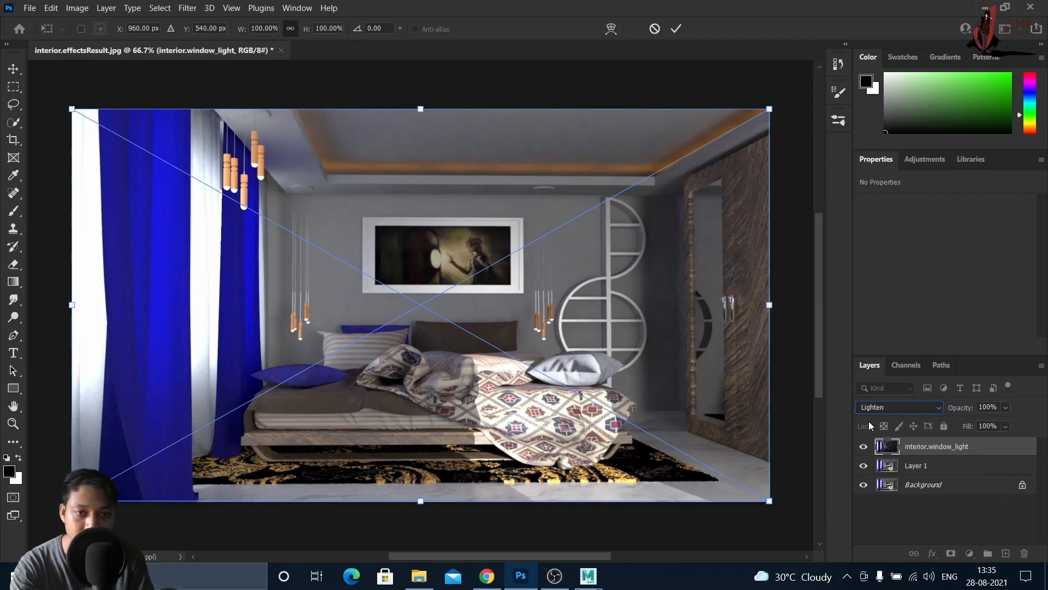
click(952, 519)
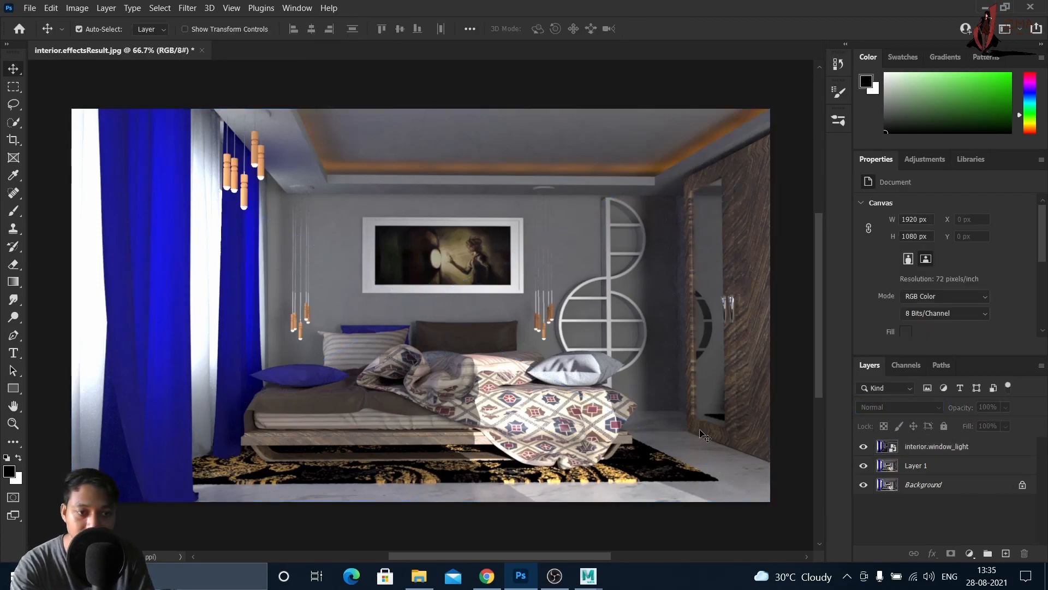
click(929, 446)
click(889, 408)
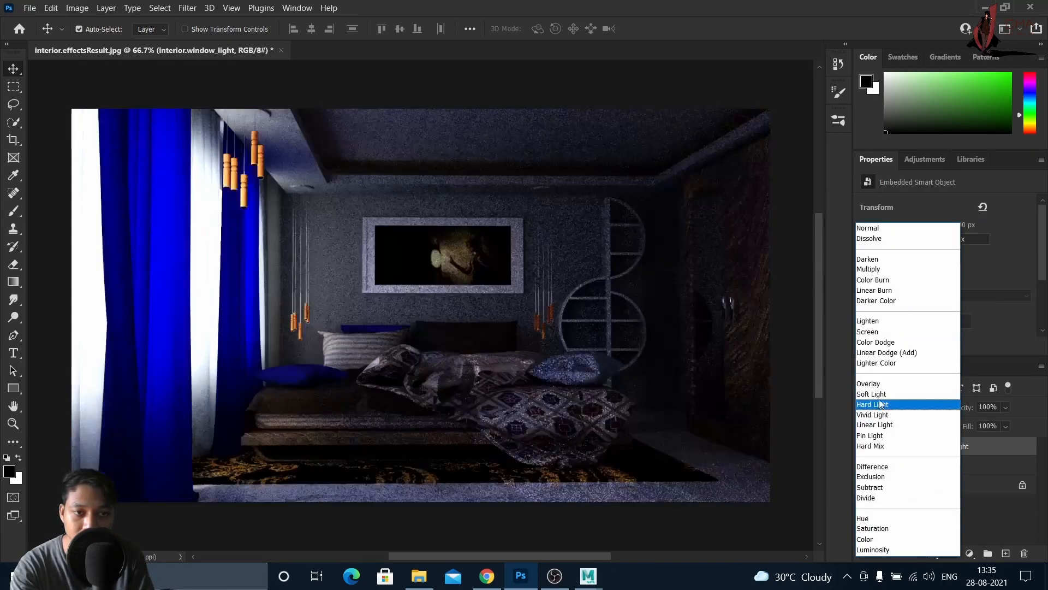
click(885, 322)
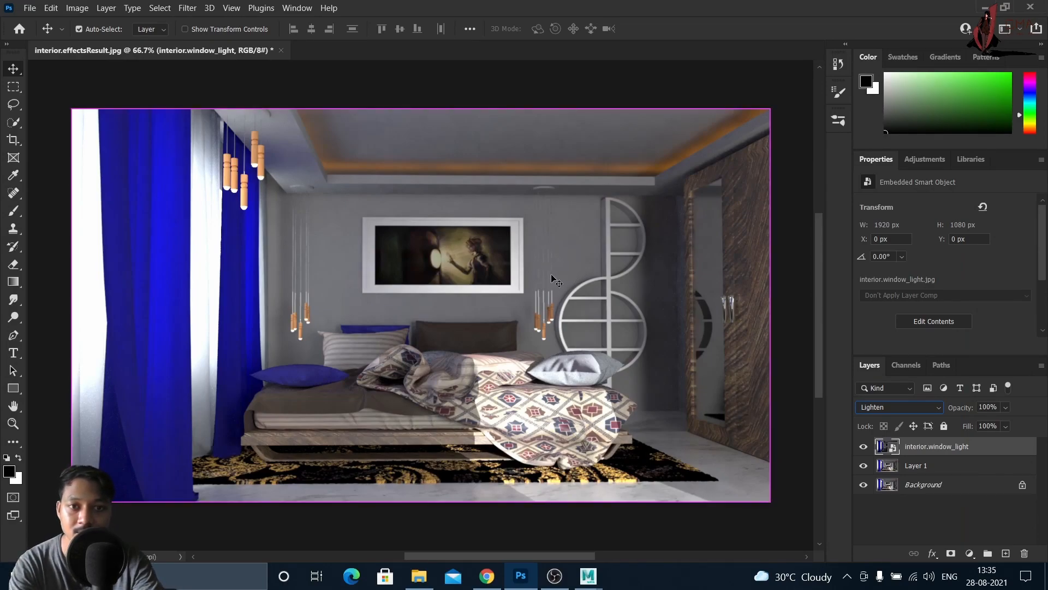
- Examine the wall and pillows up close for noise, and compare the image with and without the interior.window_light layer
key(ctrl+plus)
key(ctrl+plus)
key(ctrl+plus)
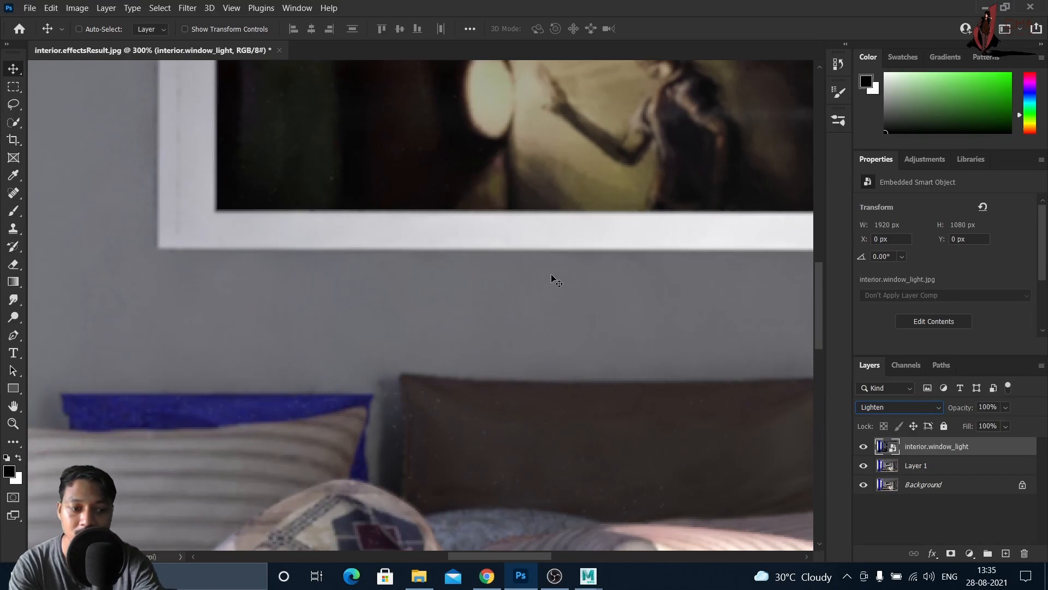
key(ctrl+minus)
key(ctrl+minus)
key(ctrl+minus)
key(ctrl+minus)
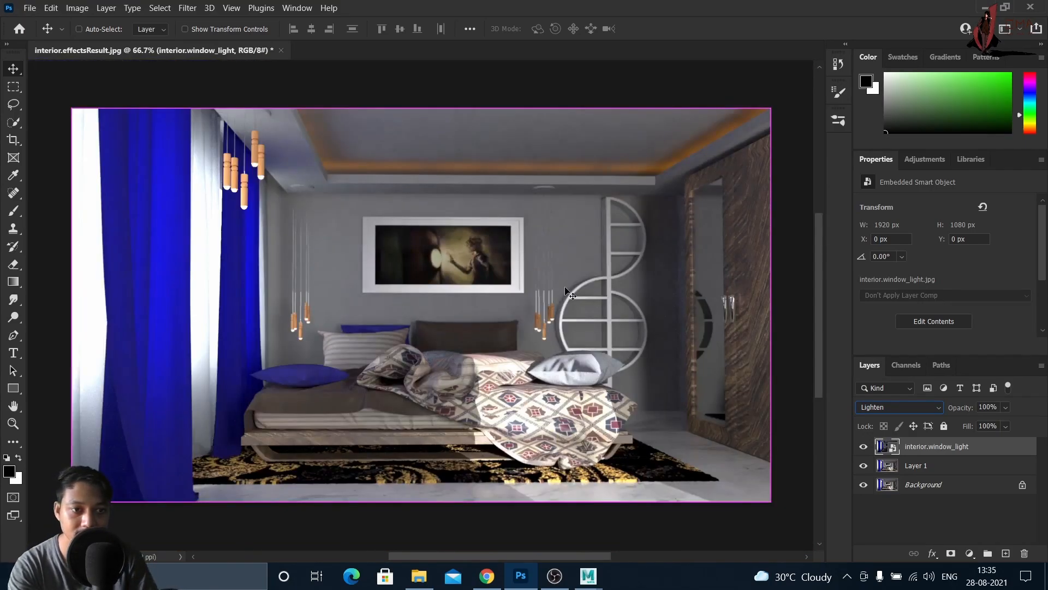
ctrl+click(863, 447)
click(863, 447)
click(863, 446)
click(863, 447)
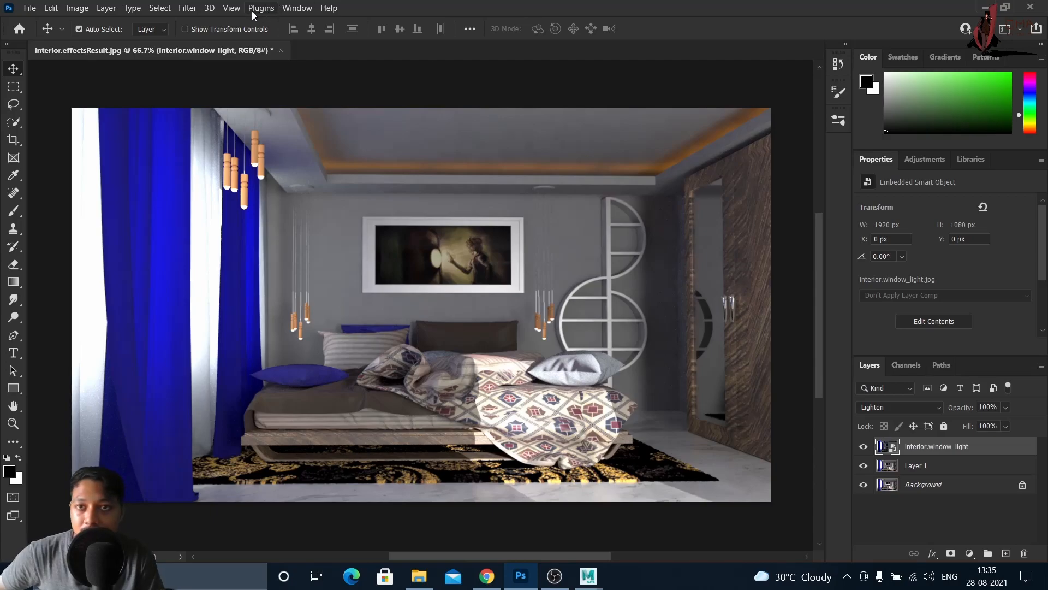
- Apply a Gaussian Blur with a 7.2-pixel radius to the interior.window_light layer and compare the image with the layer hidden and shown
click(189, 8)
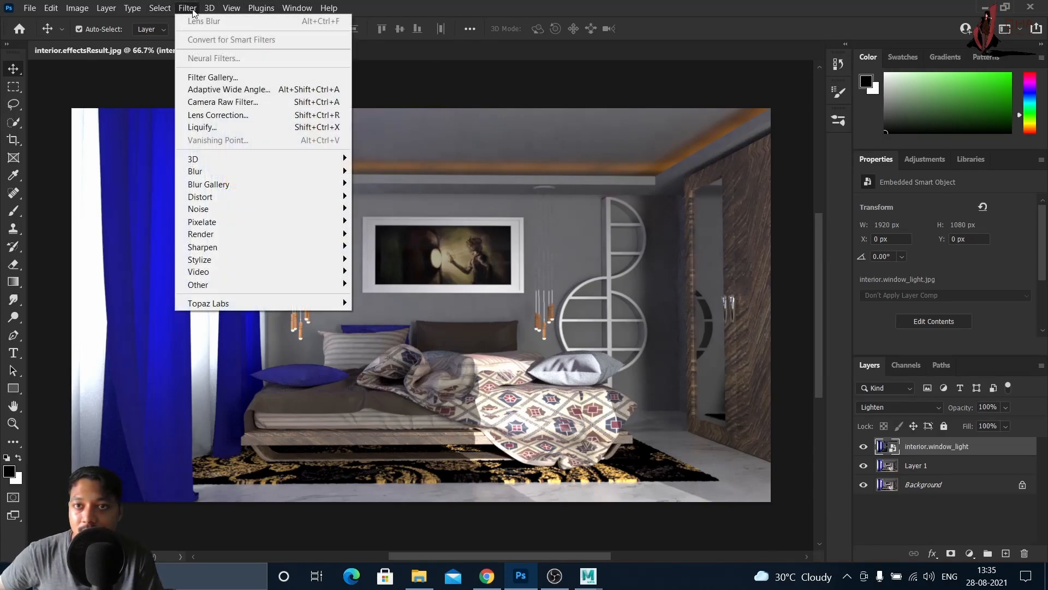
mouse_move(253, 175)
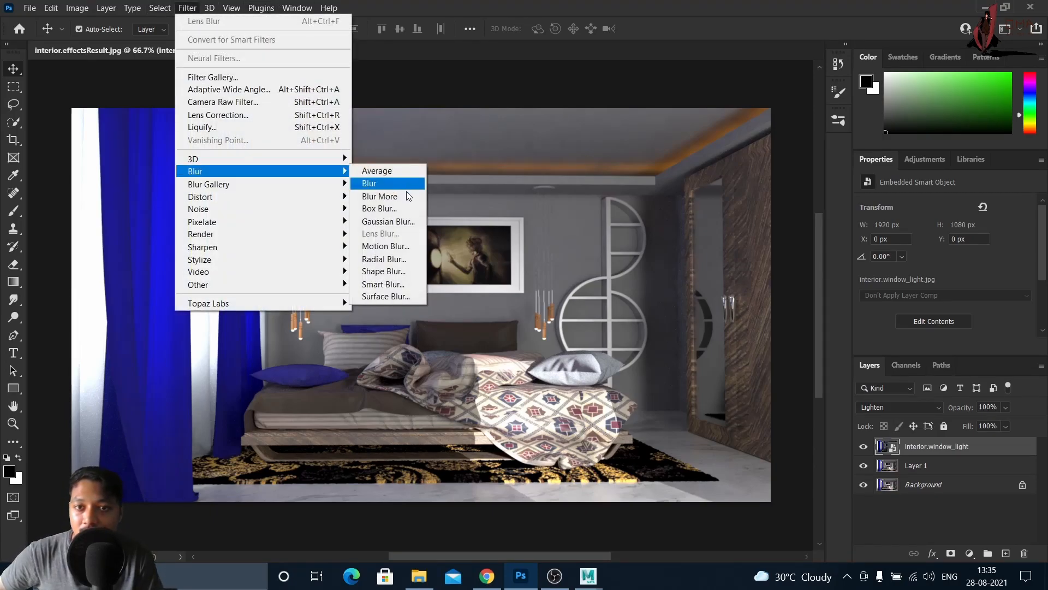
click(388, 222)
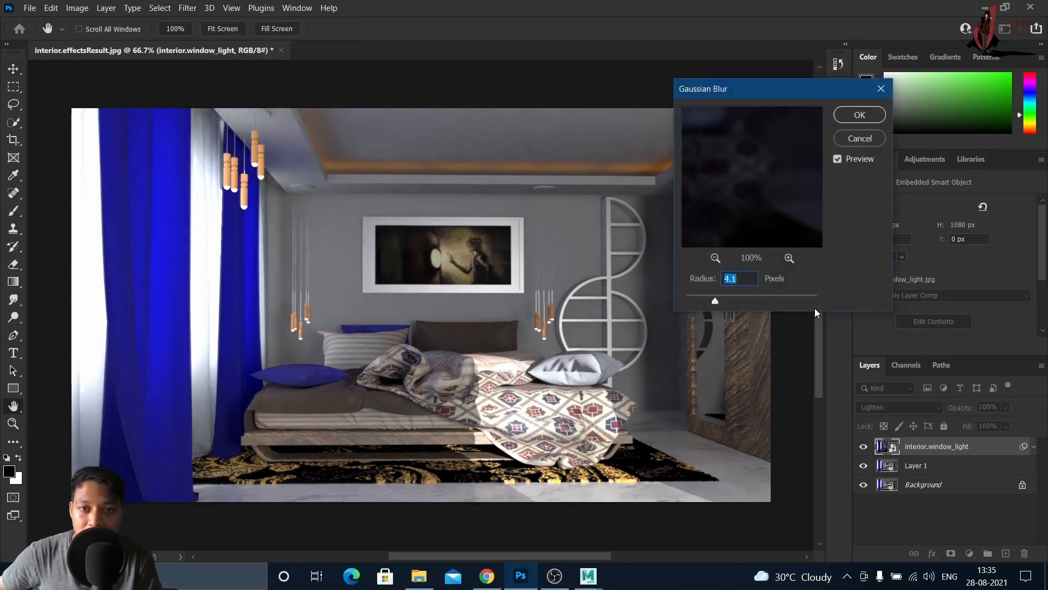
click(740, 301)
drag(721, 296, 718, 295)
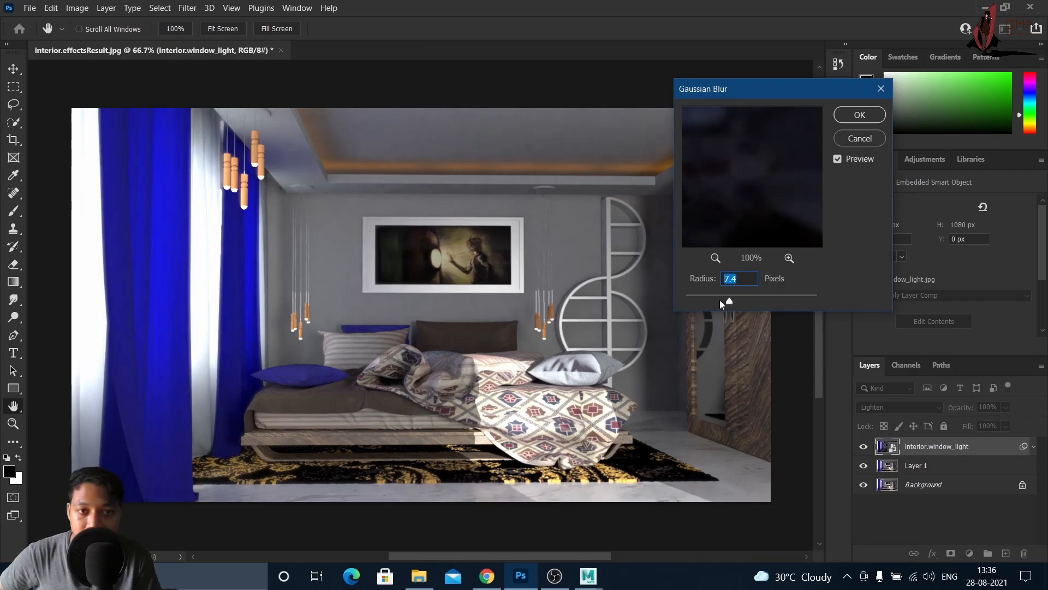
mouse_move(725, 300)
mouse_down()
mouse_move(683, 301)
mouse_move(730, 300)
mouse_up()
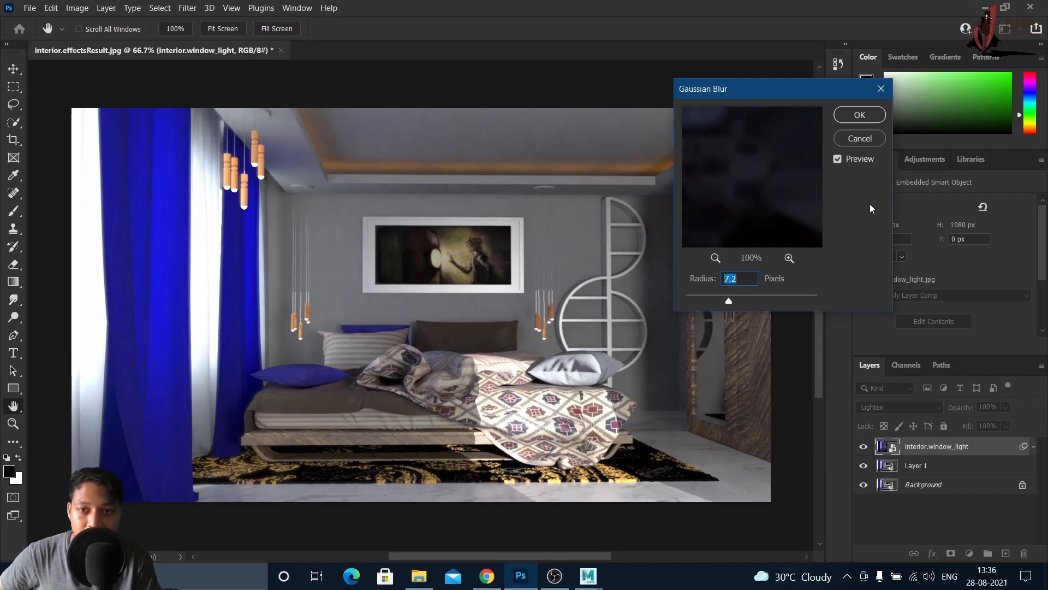
click(859, 115)
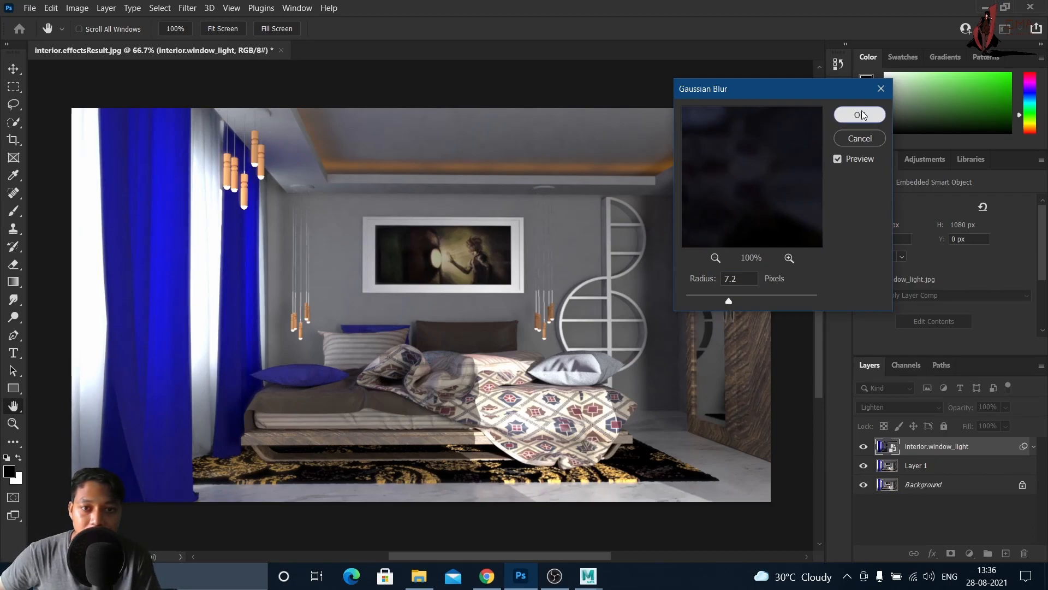
click(863, 447)
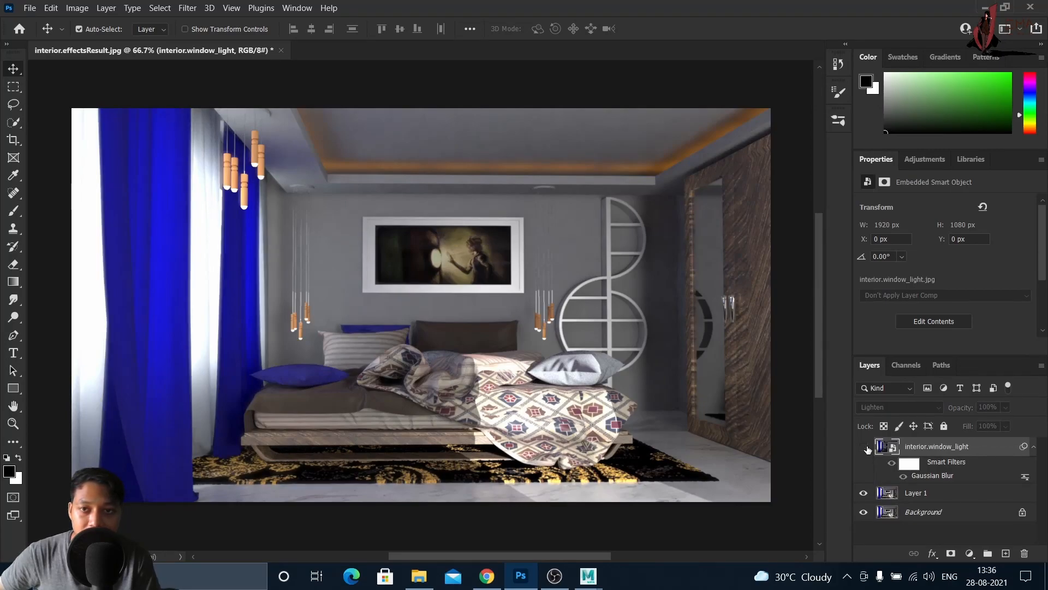
click(866, 446)
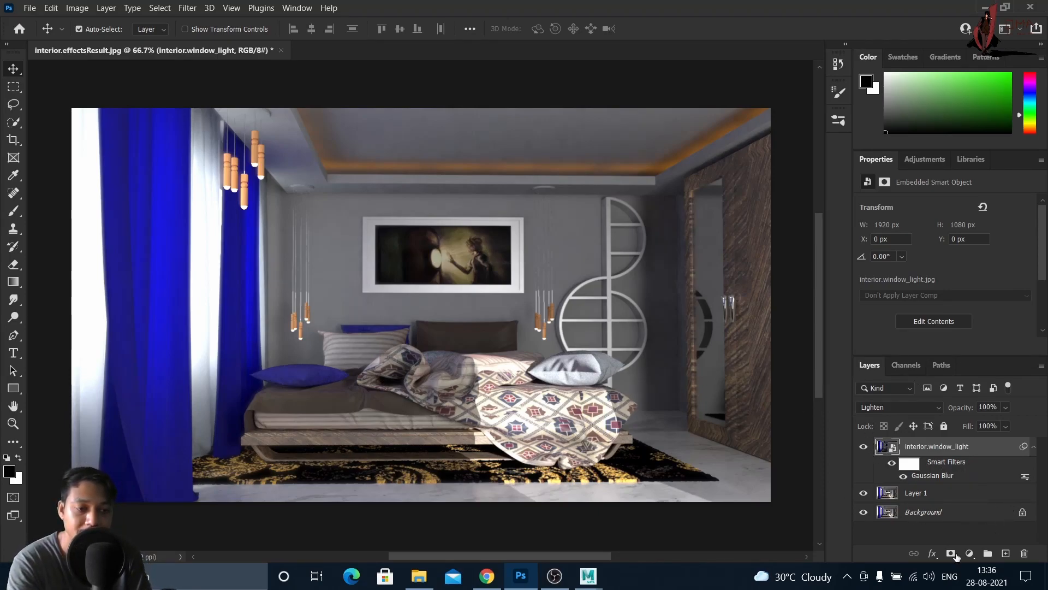
- Add a Hue/Saturation adjustment clipped to interior.window_light with Hue +20 and Saturation +17, and compare the image with and without it
click(970, 554)
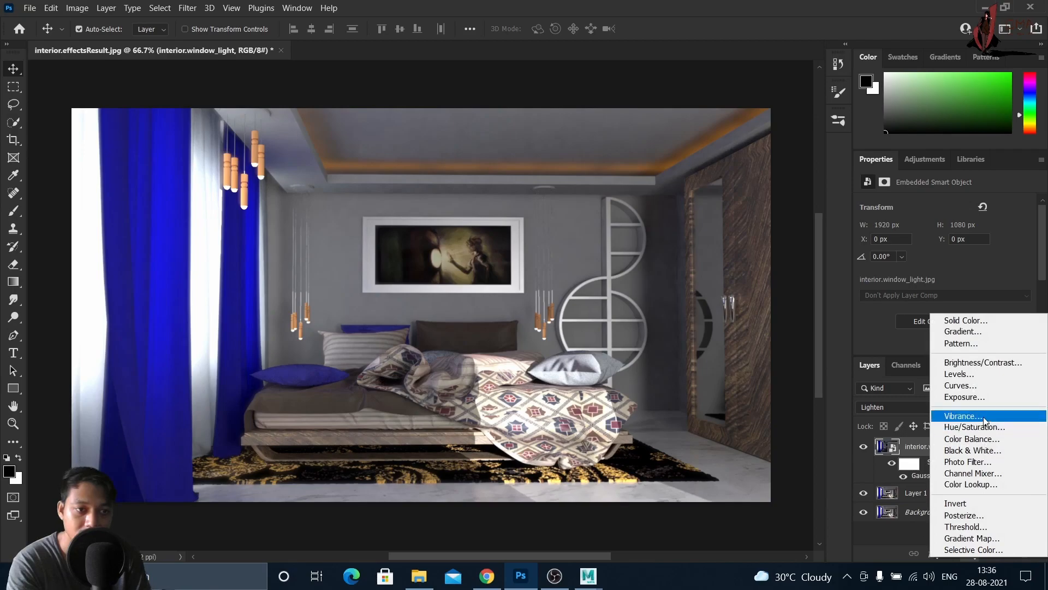
click(919, 535)
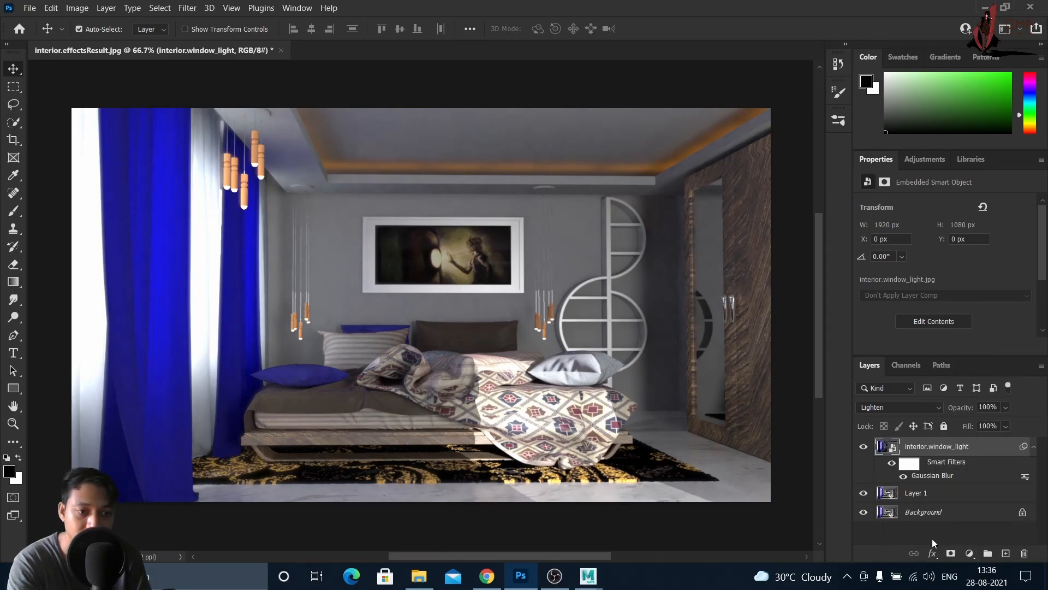
click(968, 553)
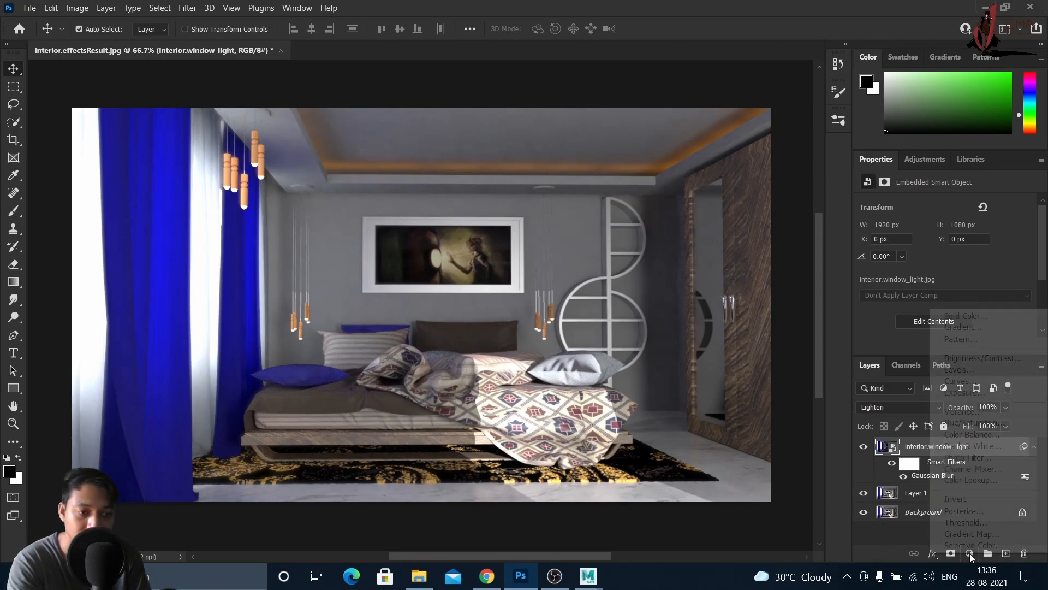
click(976, 423)
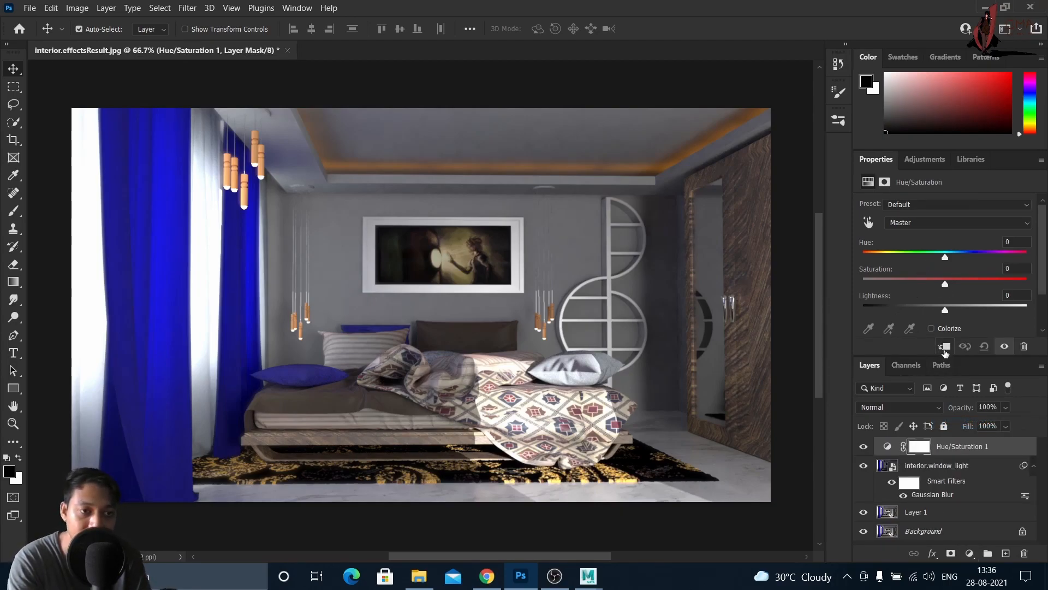
click(945, 347)
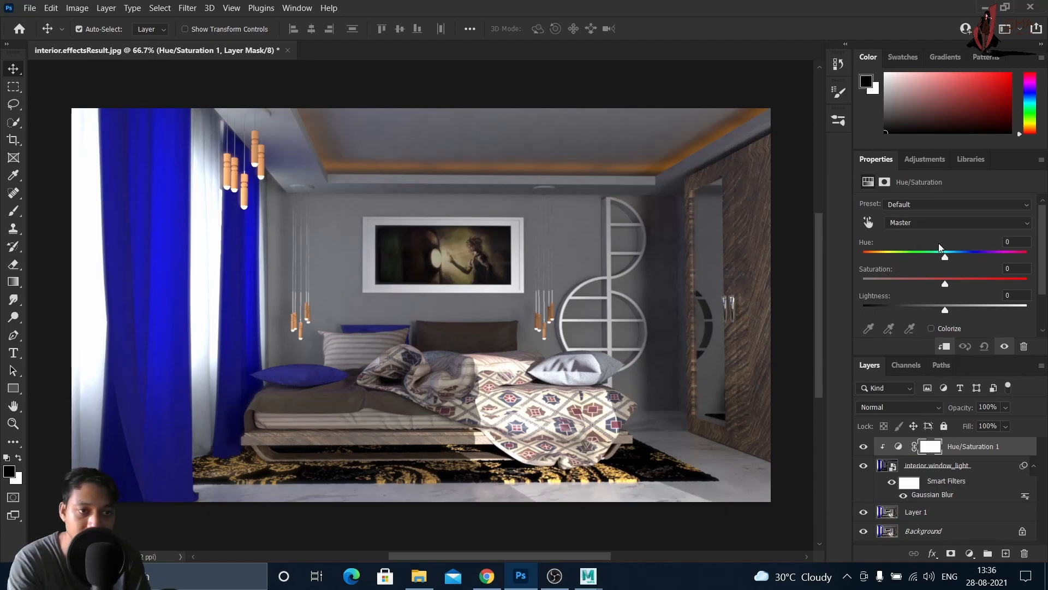
mouse_move(947, 261)
mouse_down()
mouse_move(937, 260)
mouse_move(1006, 259)
mouse_move(953, 260)
mouse_move(974, 263)
mouse_move(962, 259)
mouse_move(976, 285)
mouse_move(902, 312)
mouse_move(951, 312)
mouse_move(959, 284)
mouse_move(947, 257)
mouse_move(915, 257)
mouse_move(986, 265)
mouse_move(954, 269)
mouse_move(964, 269)
mouse_up()
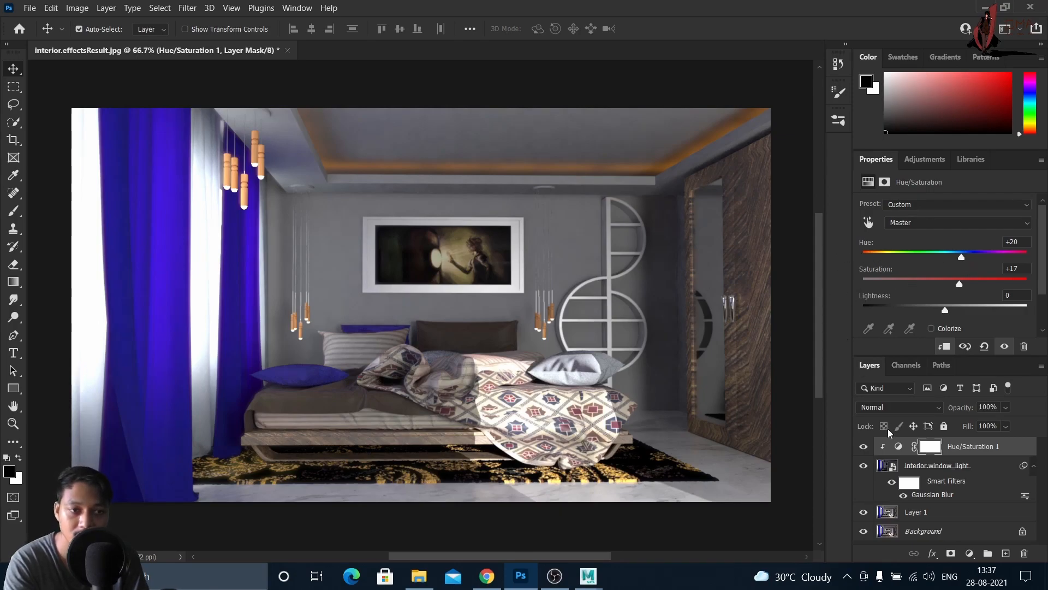
click(863, 447)
click(863, 447)
click(863, 448)
click(863, 447)
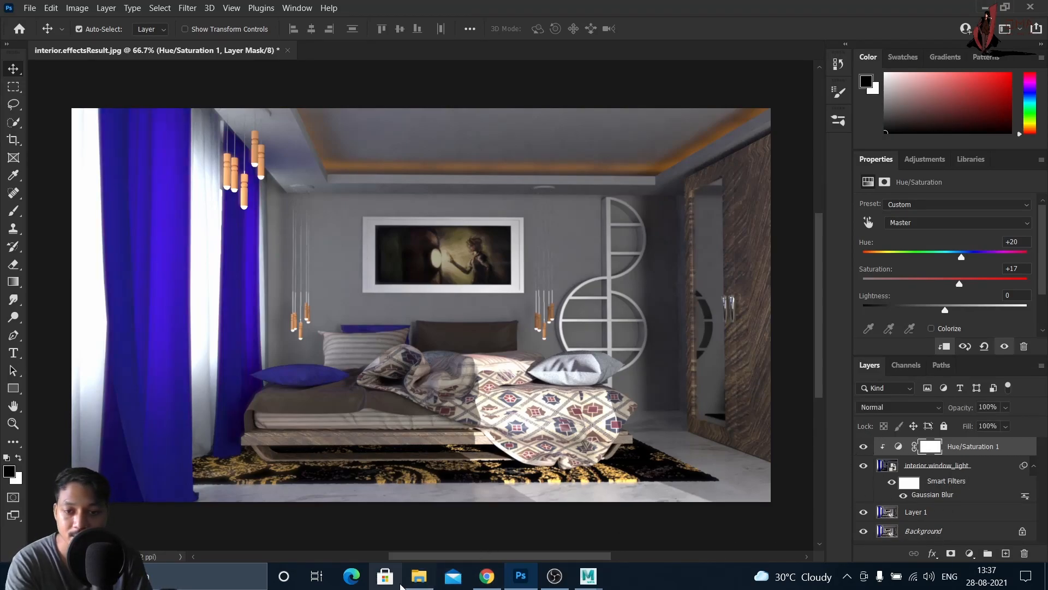
- Place the interior.direct_light image from the render folder as the top layer, set its blend mode to Lighten and commit it
click(418, 576)
drag(476, 340, 403, 162)
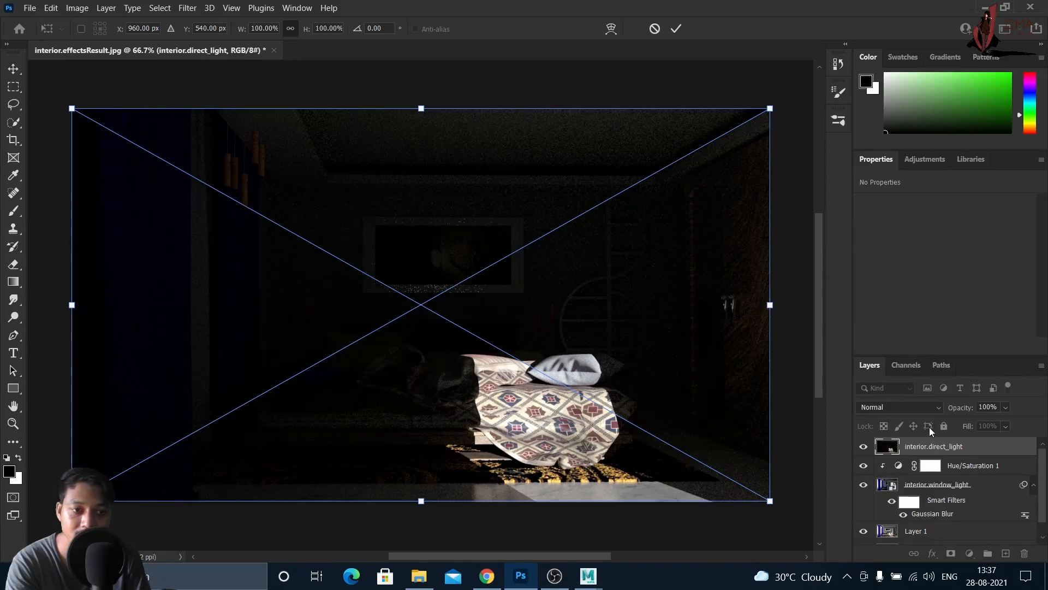
click(895, 407)
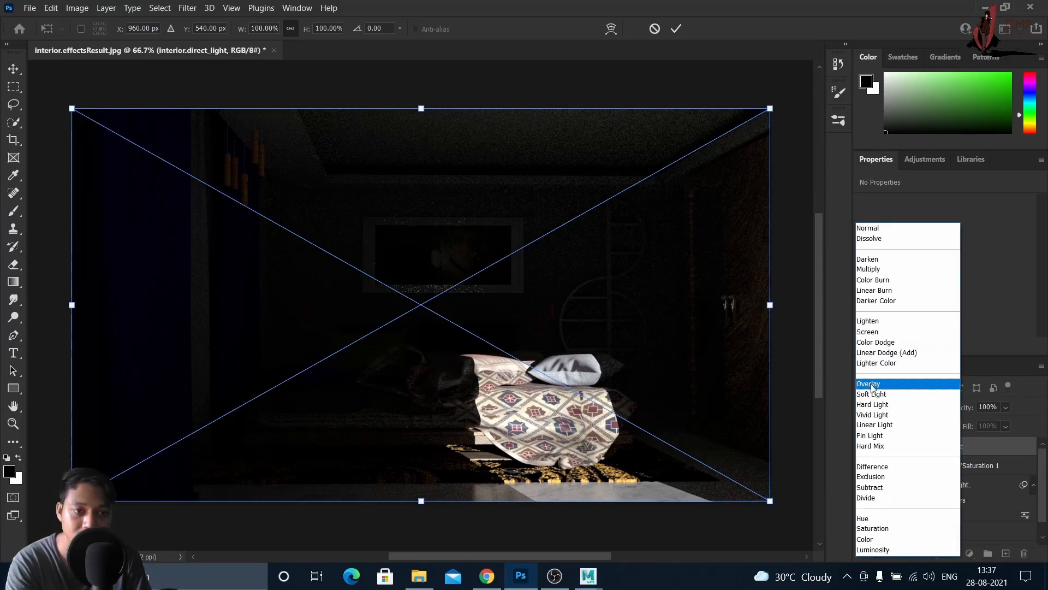
click(866, 321)
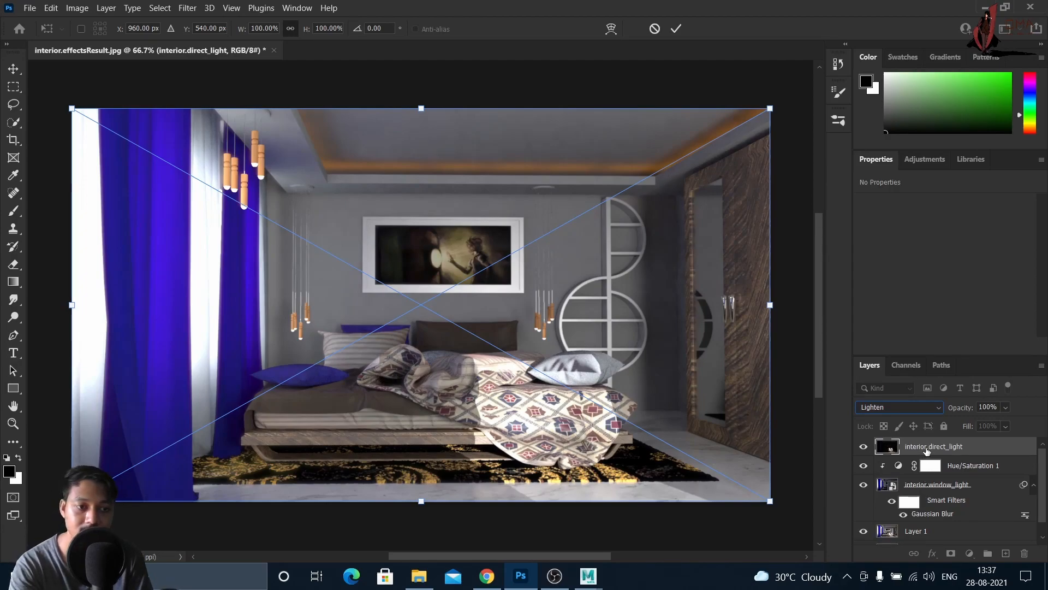
key(Return)
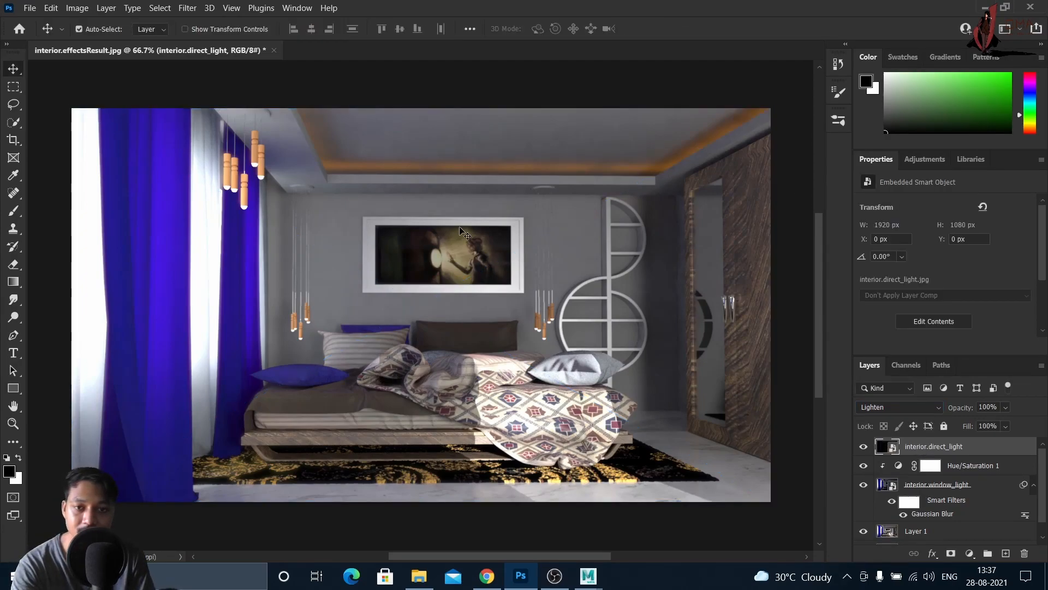
- Apply a Gaussian Blur with a 3.8-pixel radius to the interior.direct_light layer, comparing the image with and without the preview
click(186, 8)
mouse_move(226, 178)
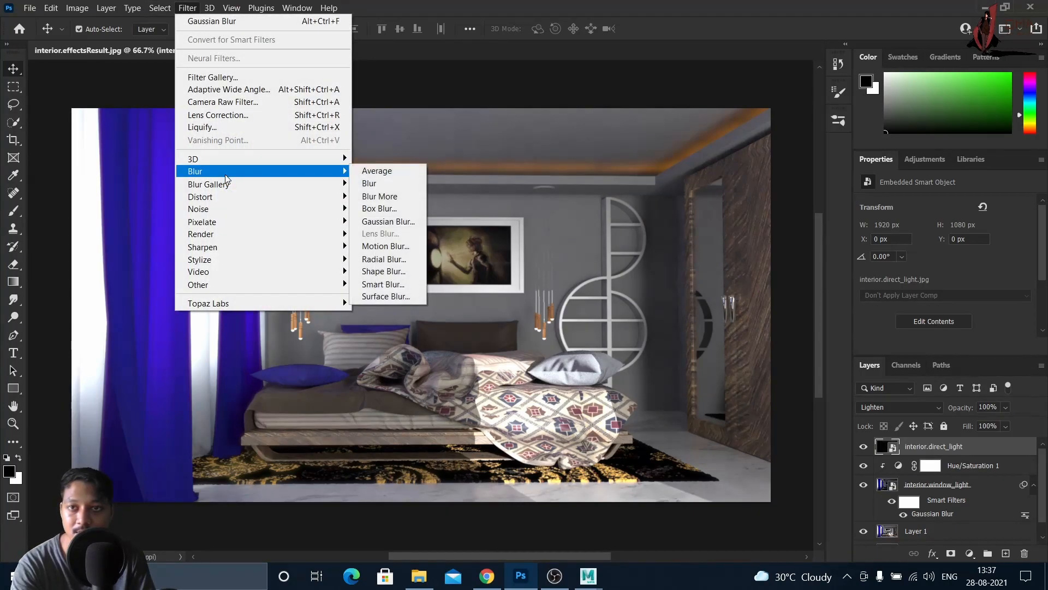
click(364, 223)
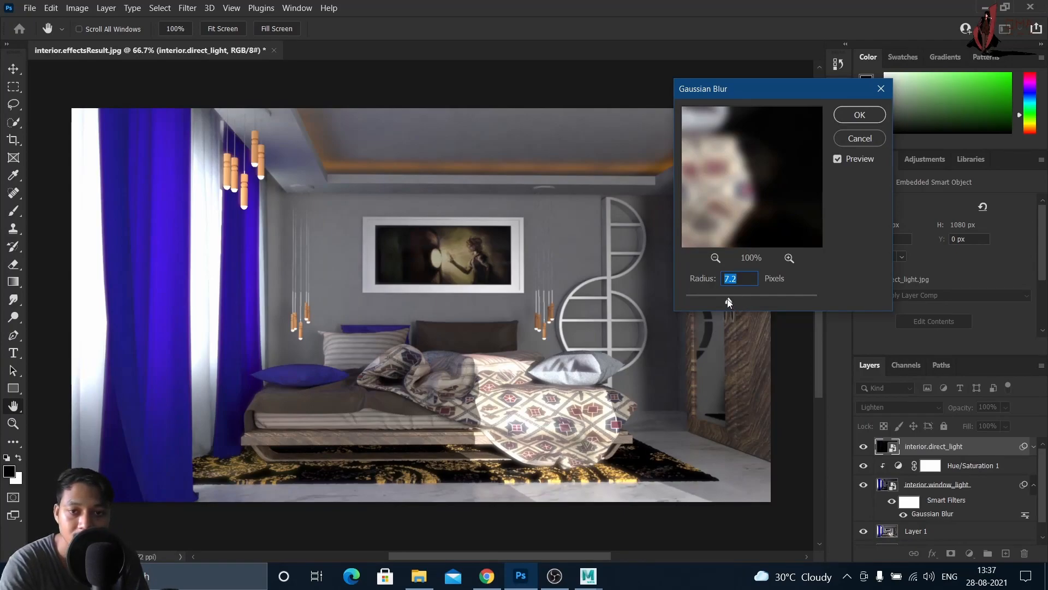
drag(723, 300, 719, 300)
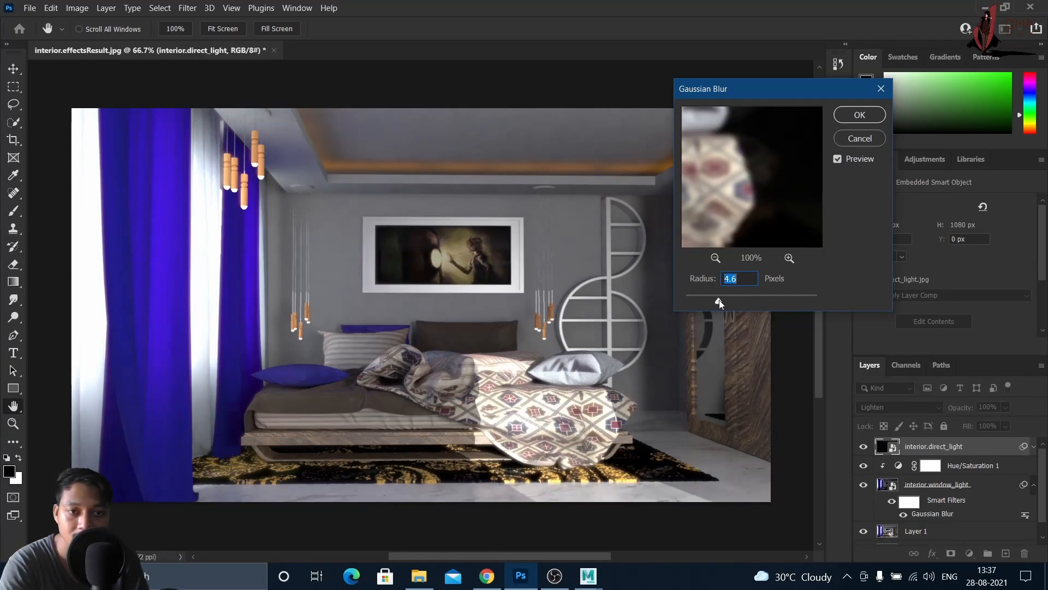
drag(715, 299, 716, 300)
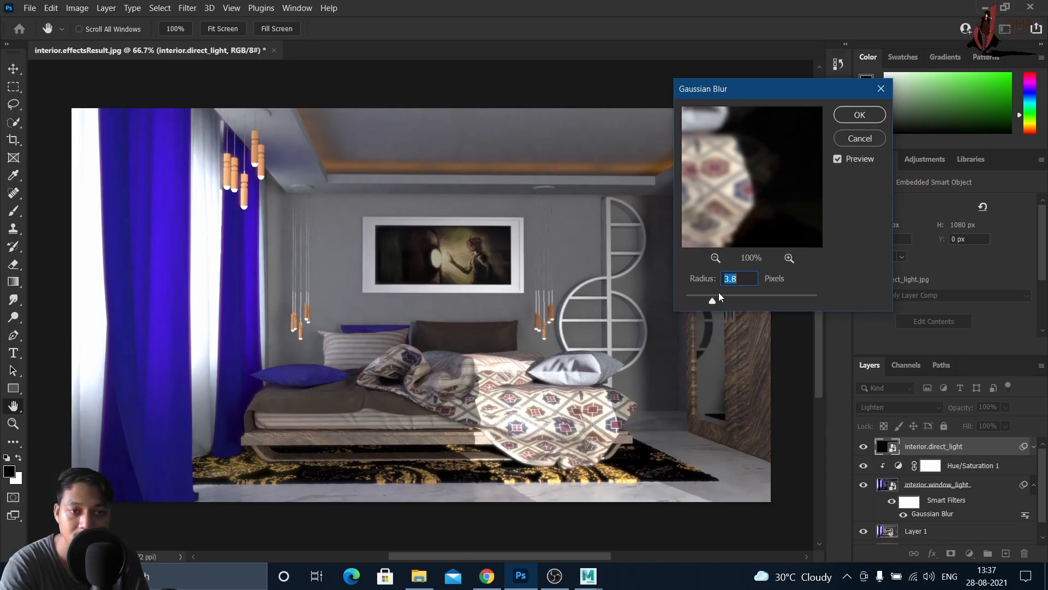
click(838, 159)
click(837, 159)
click(837, 159)
click(838, 160)
click(838, 159)
click(837, 160)
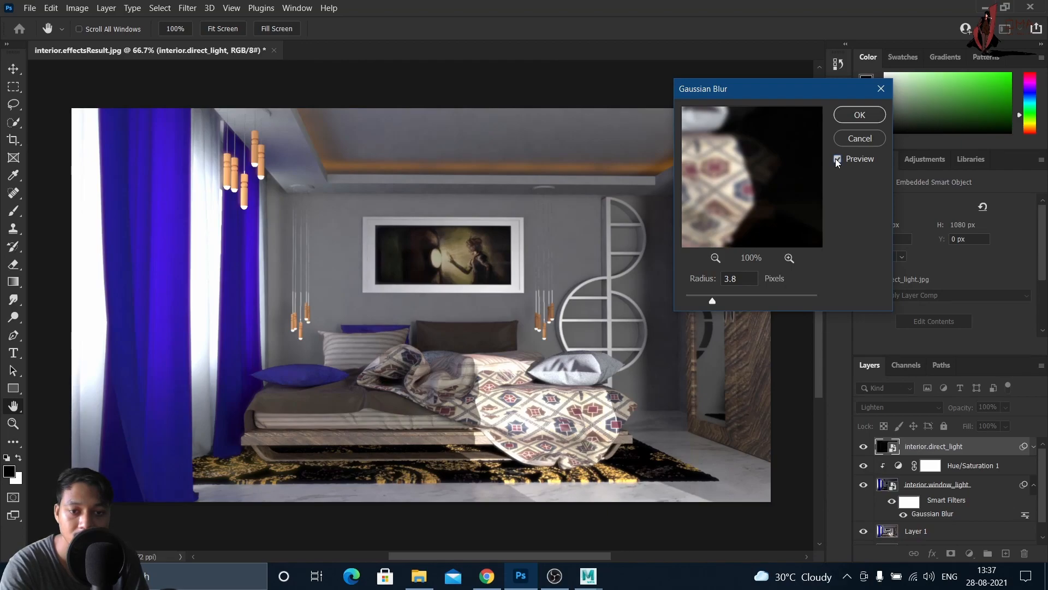
click(864, 117)
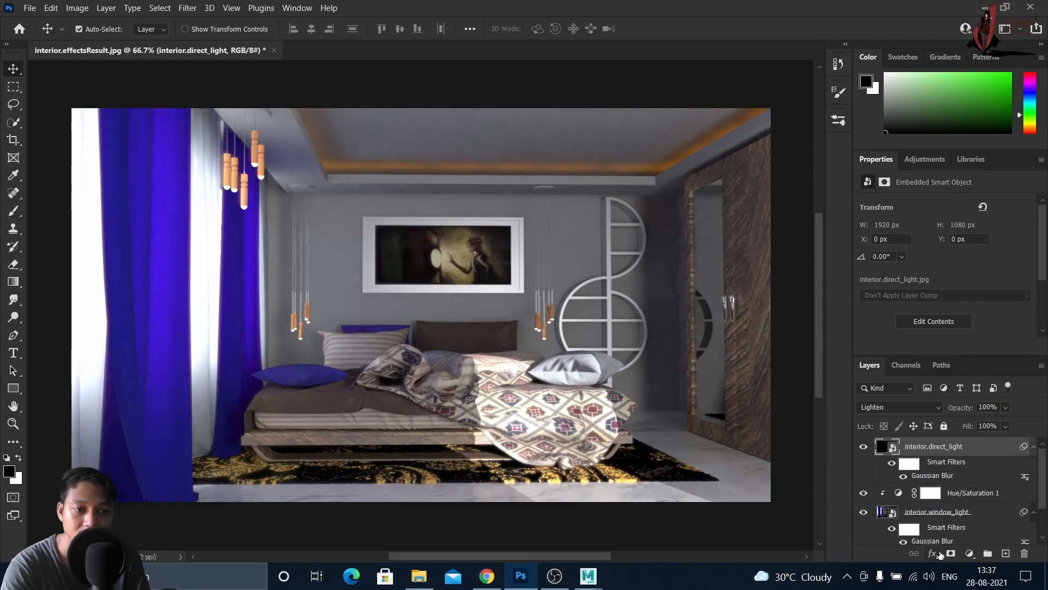
- Add a Hue/Saturation adjustment clipped to interior.direct_light with Hue +30 and Saturation +43
click(970, 553)
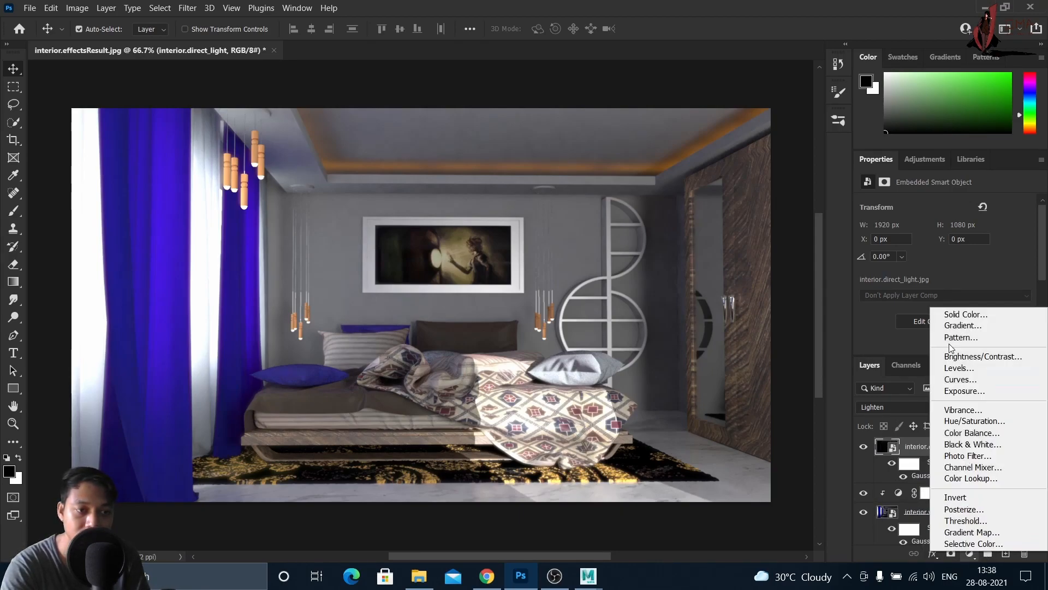
click(974, 422)
drag(948, 258, 971, 256)
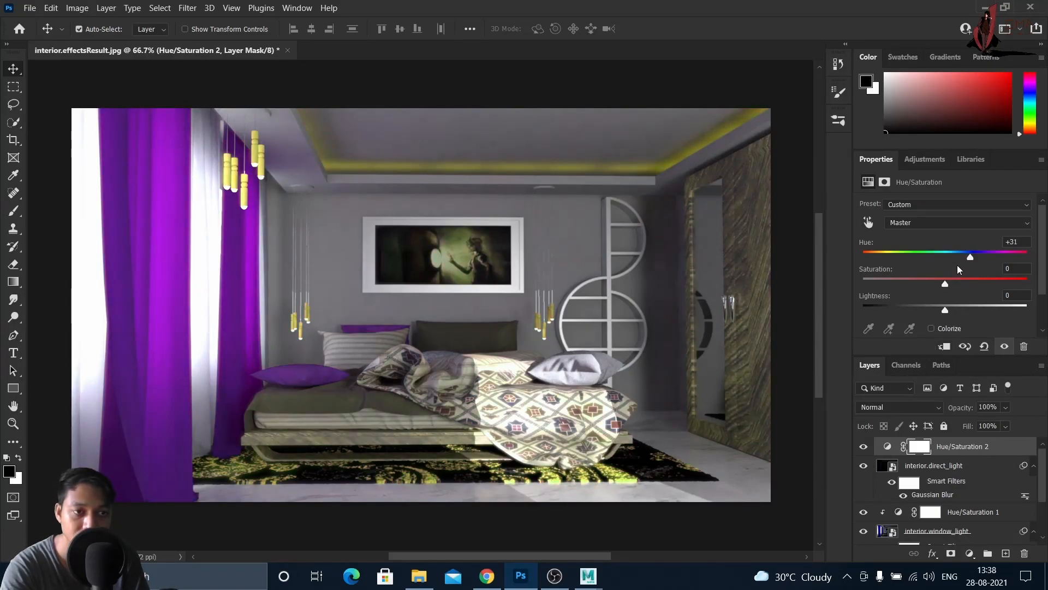
mouse_move(970, 257)
mouse_down()
mouse_move(898, 257)
mouse_move(990, 252)
mouse_move(890, 255)
mouse_move(1017, 252)
mouse_move(911, 247)
mouse_move(1010, 252)
mouse_move(960, 247)
mouse_move(895, 263)
mouse_move(955, 262)
mouse_up()
click(944, 346)
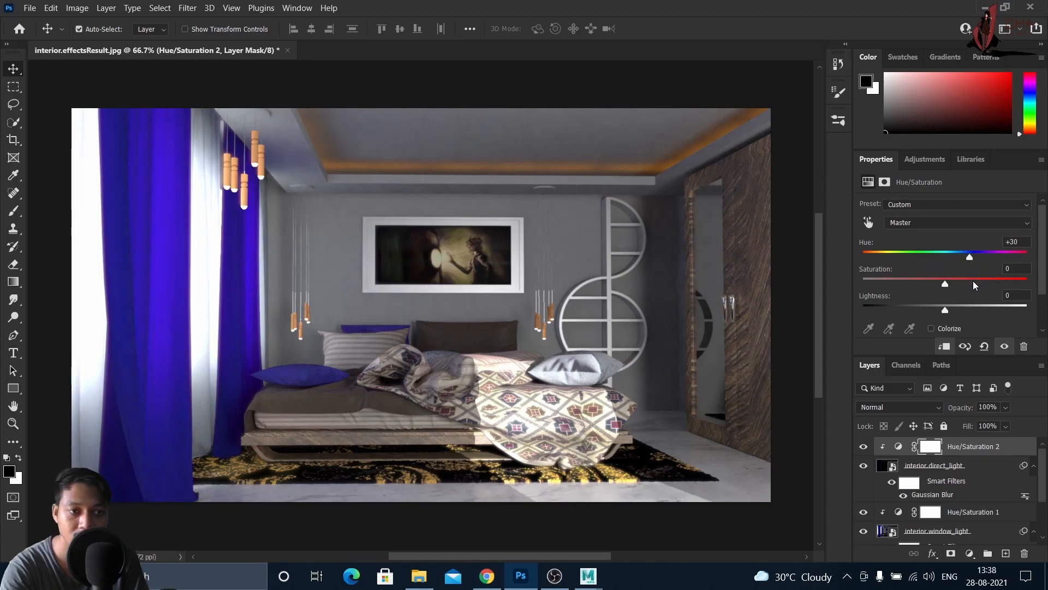
drag(945, 283, 977, 283)
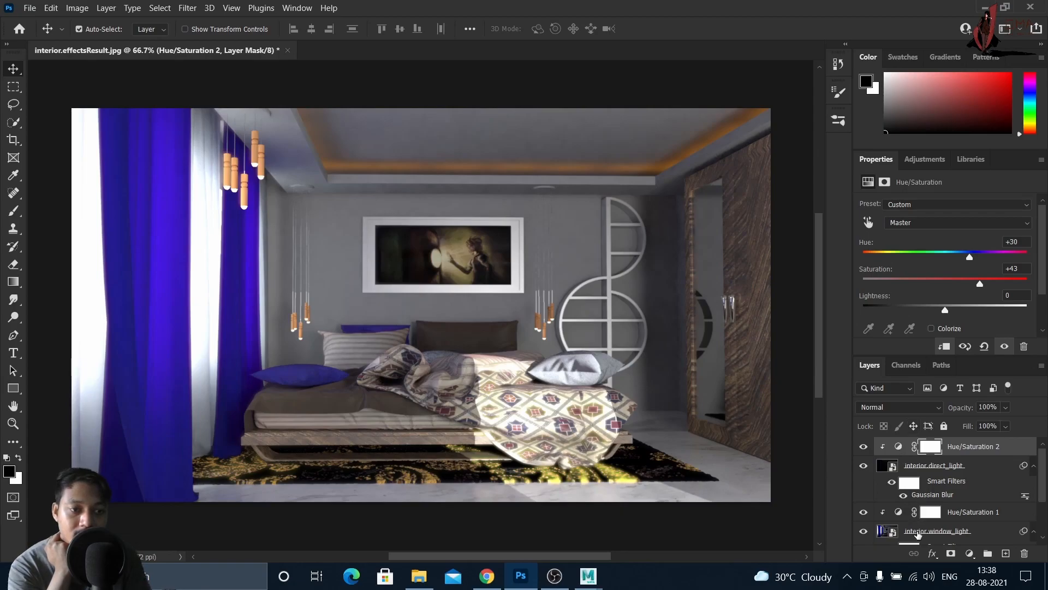
- Switch to File Explorer and refresh the interior render folder to find the occ image
click(419, 576)
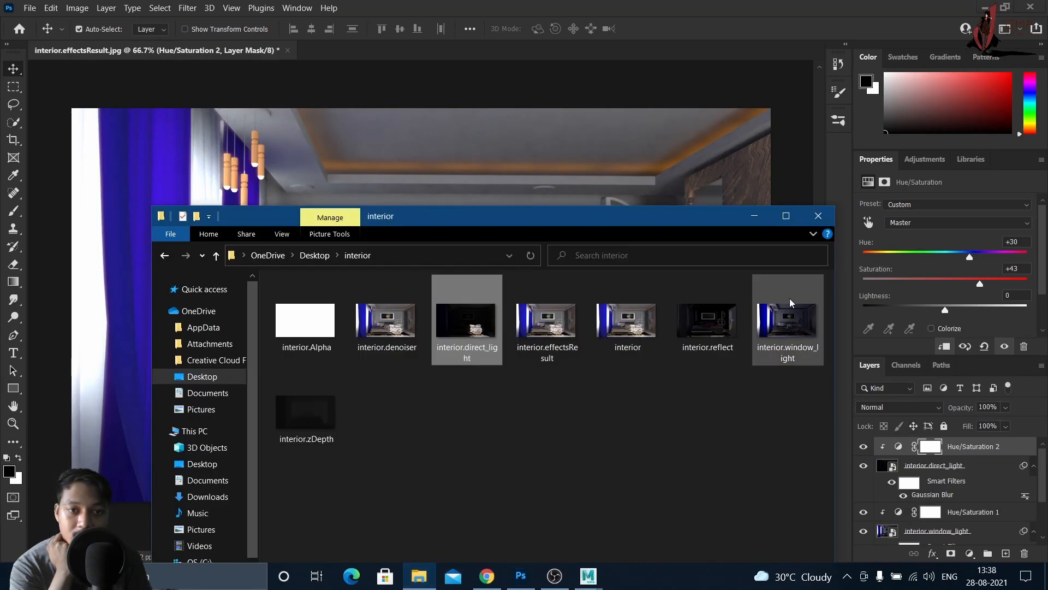
drag(582, 224, 579, 149)
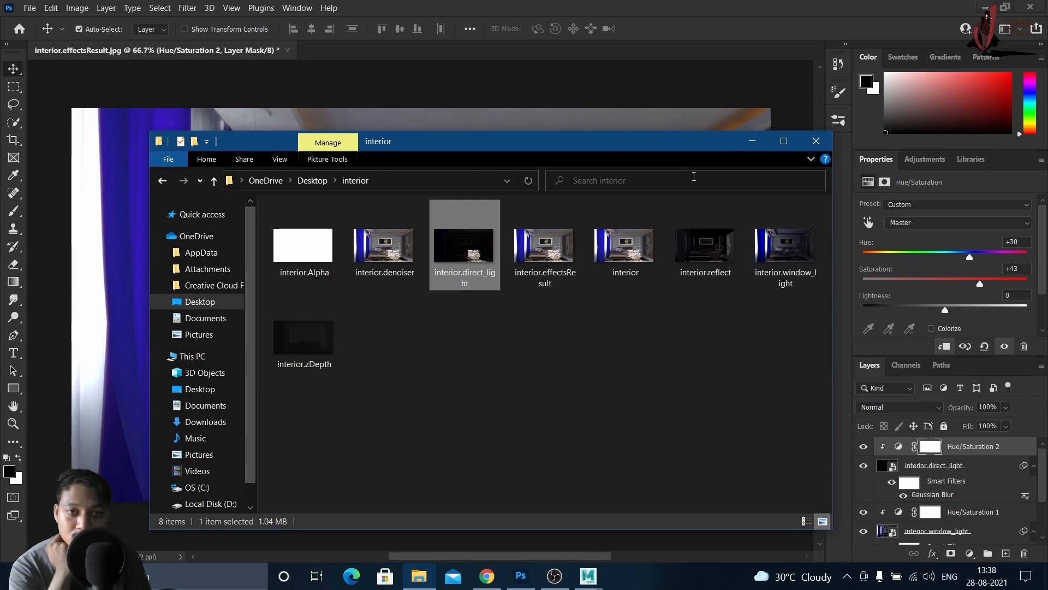
right_click(621, 320)
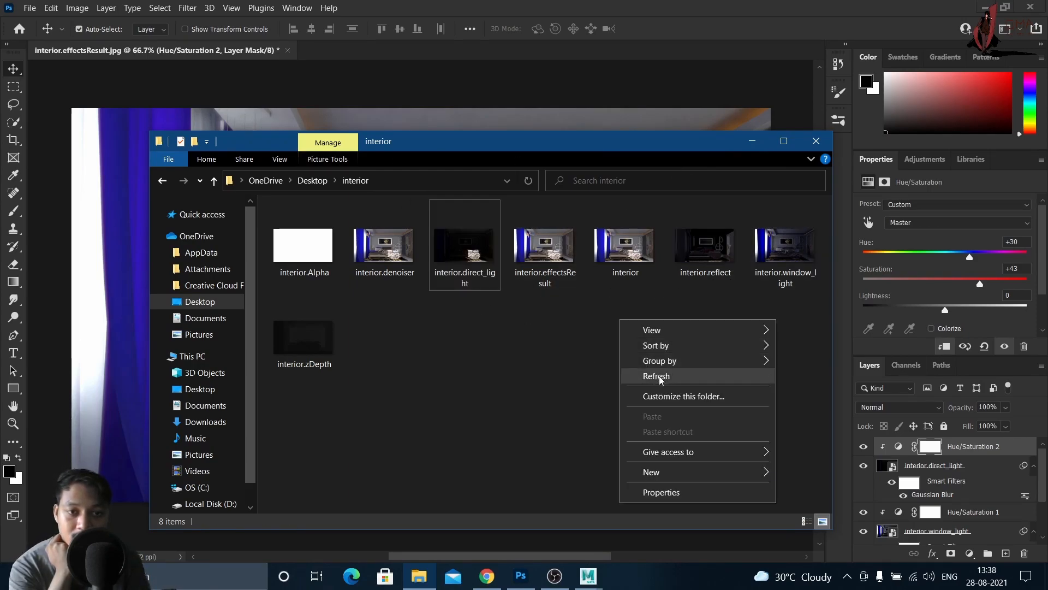
click(660, 376)
drag(622, 141, 604, 123)
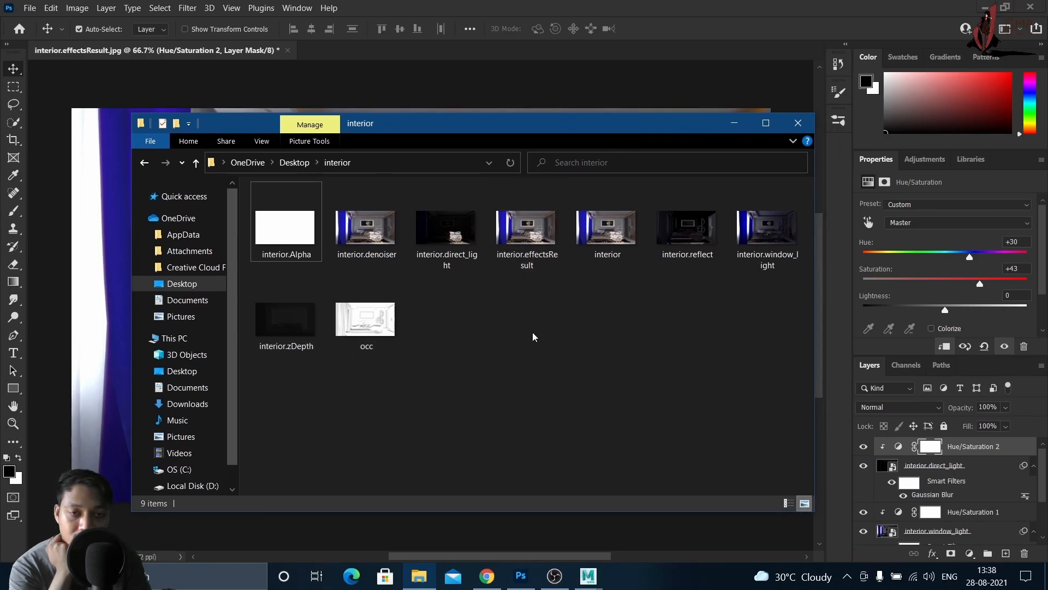
right_click(593, 318)
click(634, 376)
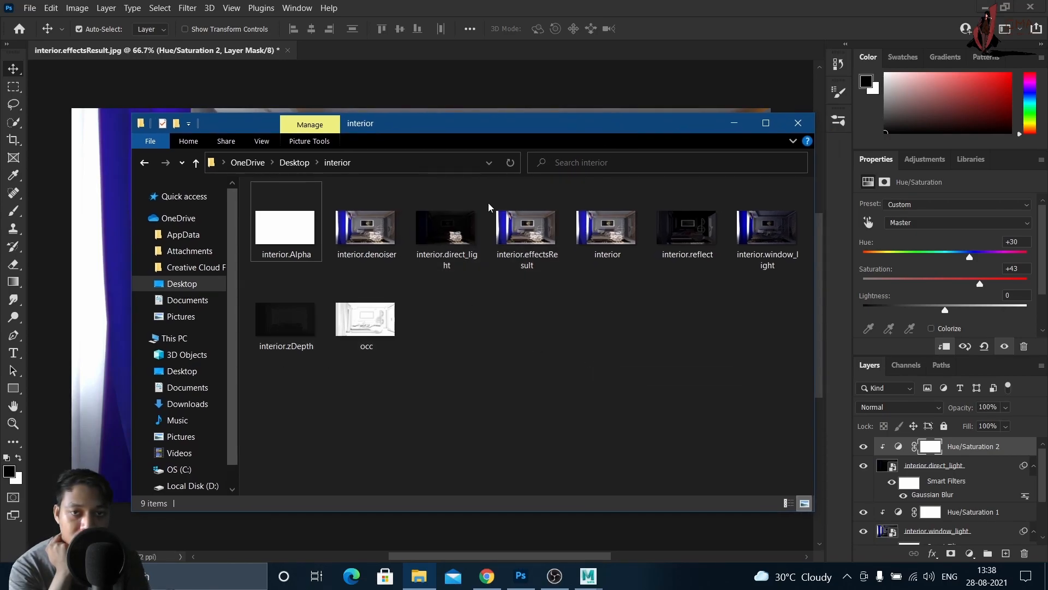
drag(534, 125, 492, 101)
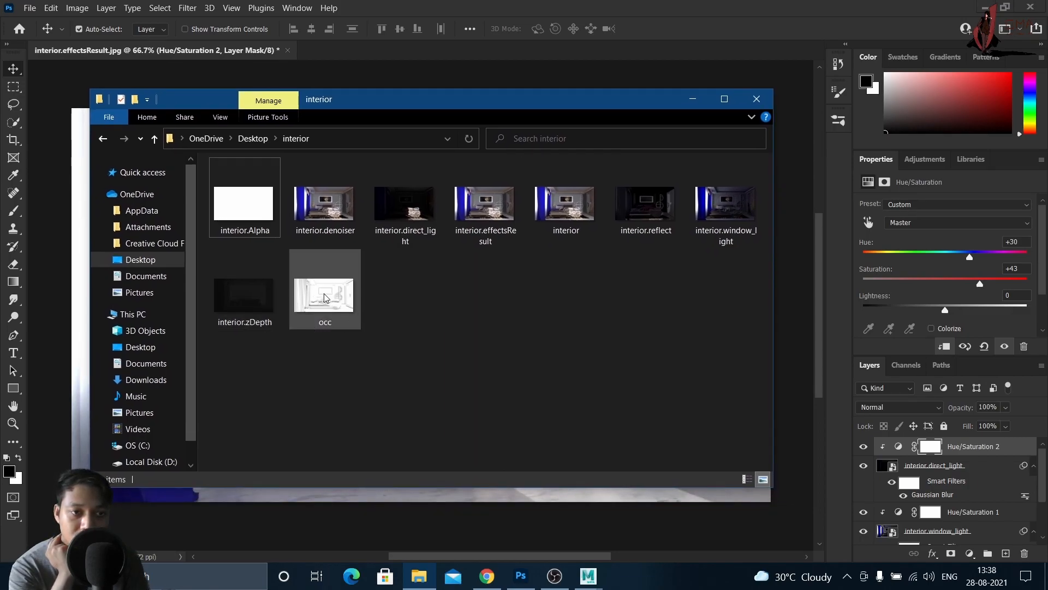
- Place the occ image as the top layer of the bedroom composite, set its blend mode to Multiply and commit it
drag(324, 298, 444, 336)
drag(518, 106, 644, 300)
drag(452, 486, 451, 246)
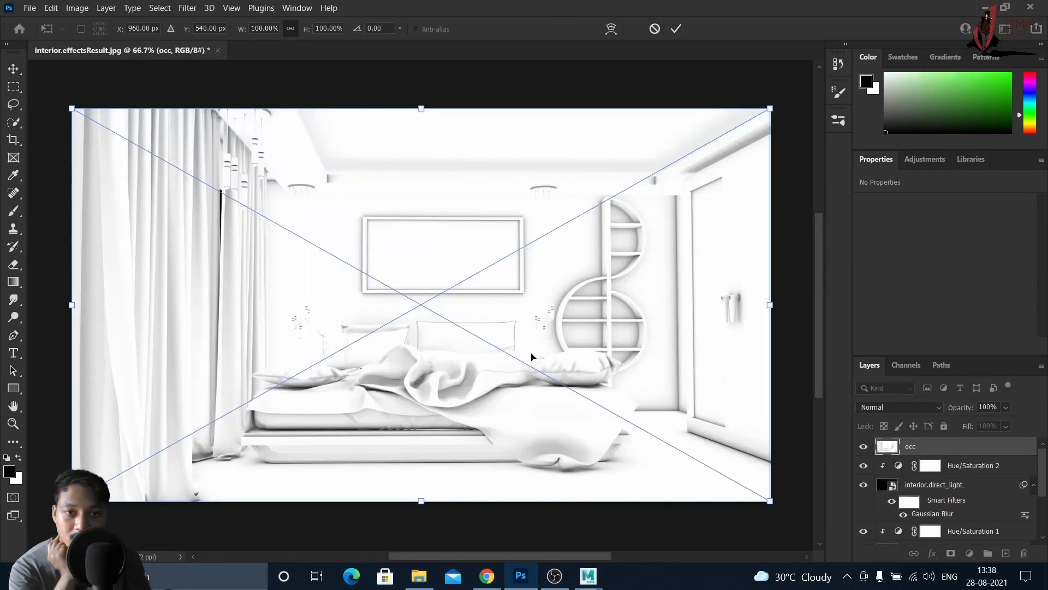
click(895, 407)
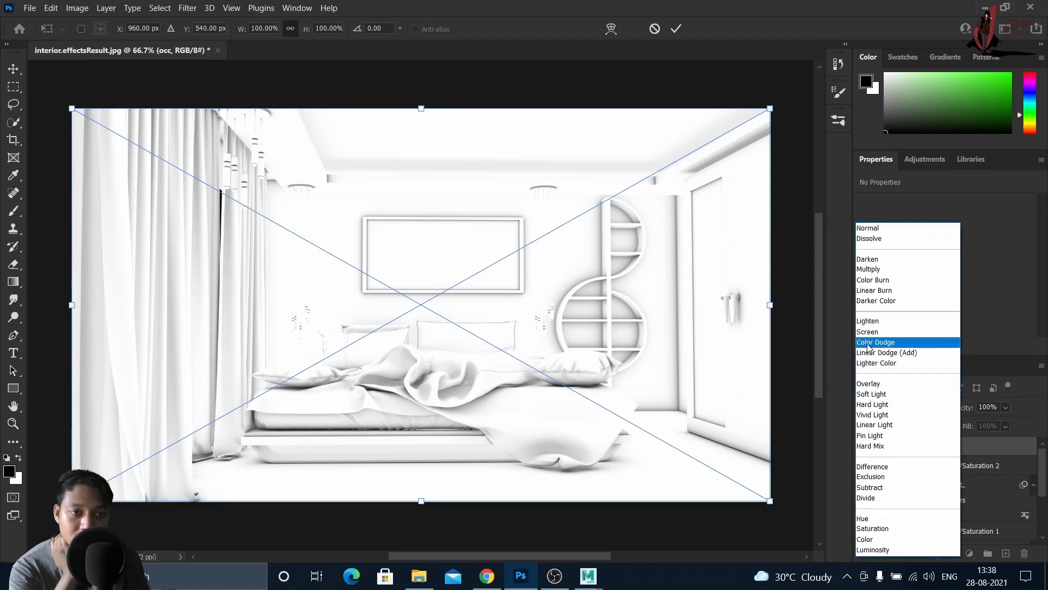
click(873, 269)
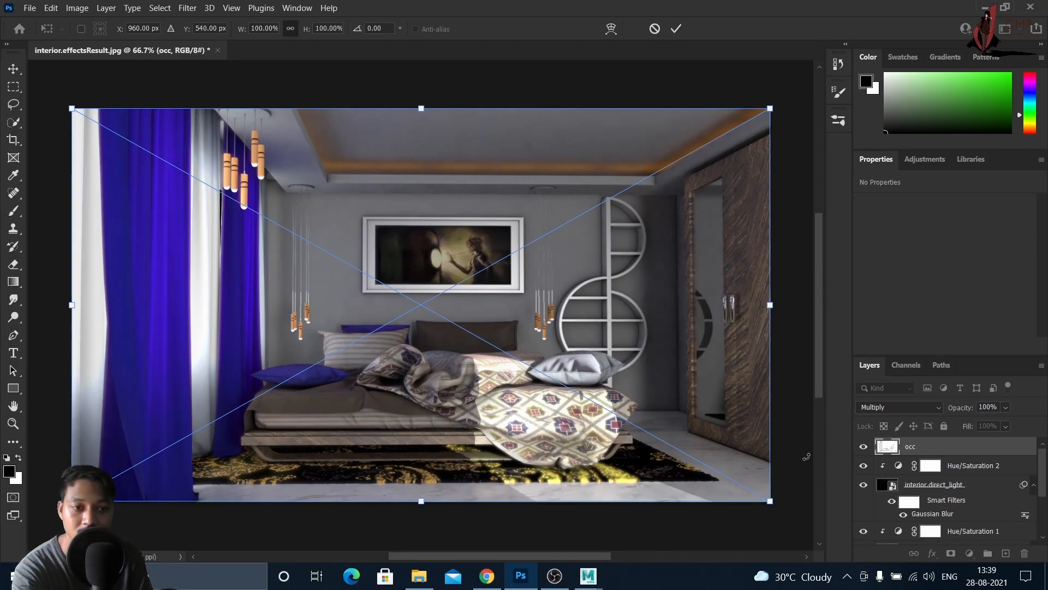
key(Return)
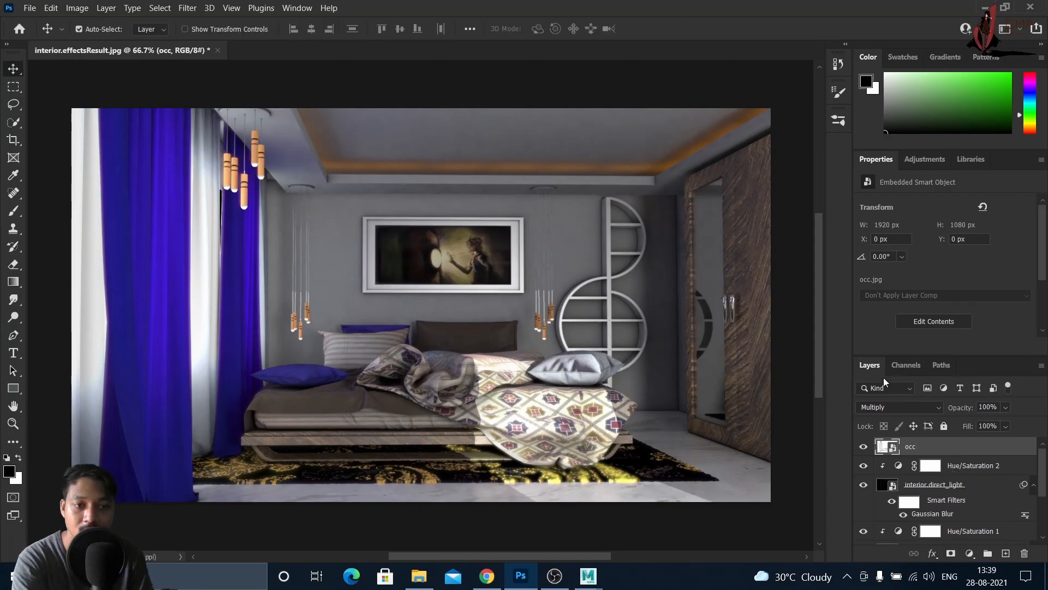
- Compare the bedroom image with the occ layer hidden and shown, checking the contact shadows
click(863, 447)
click(863, 447)
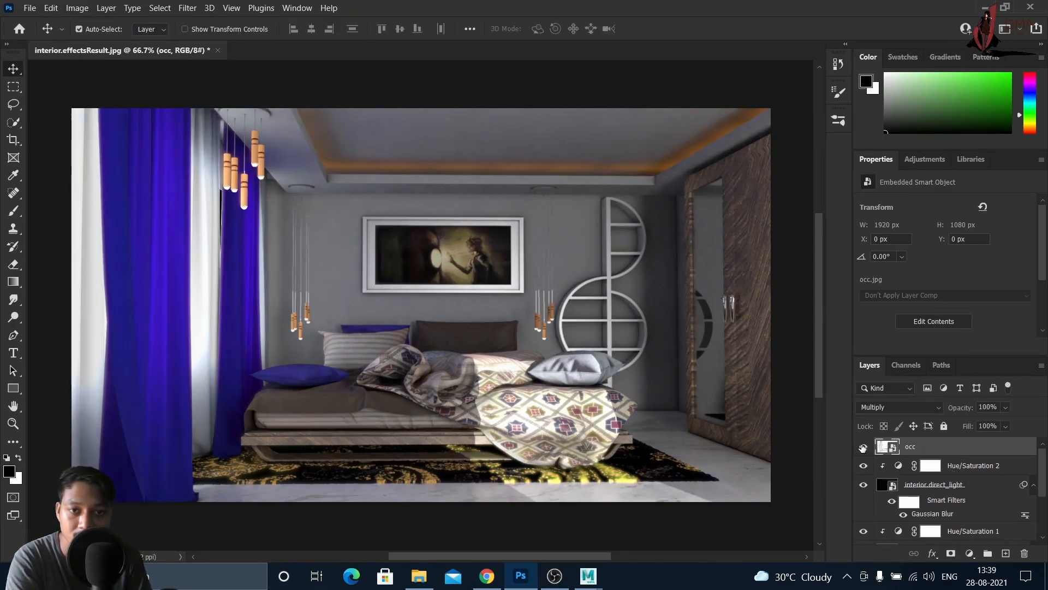
click(863, 447)
click(863, 447)
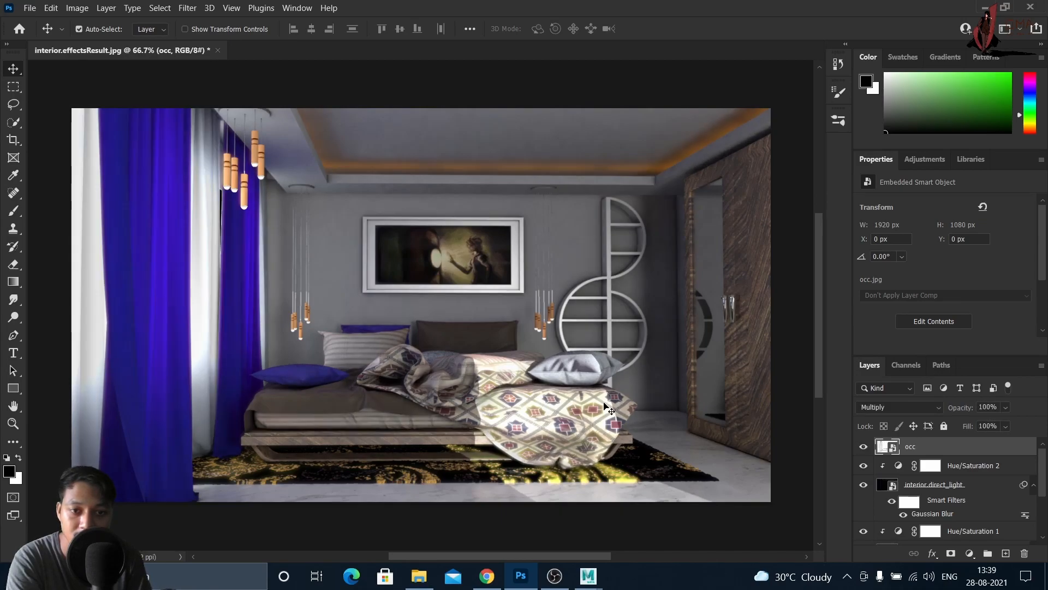
click(862, 447)
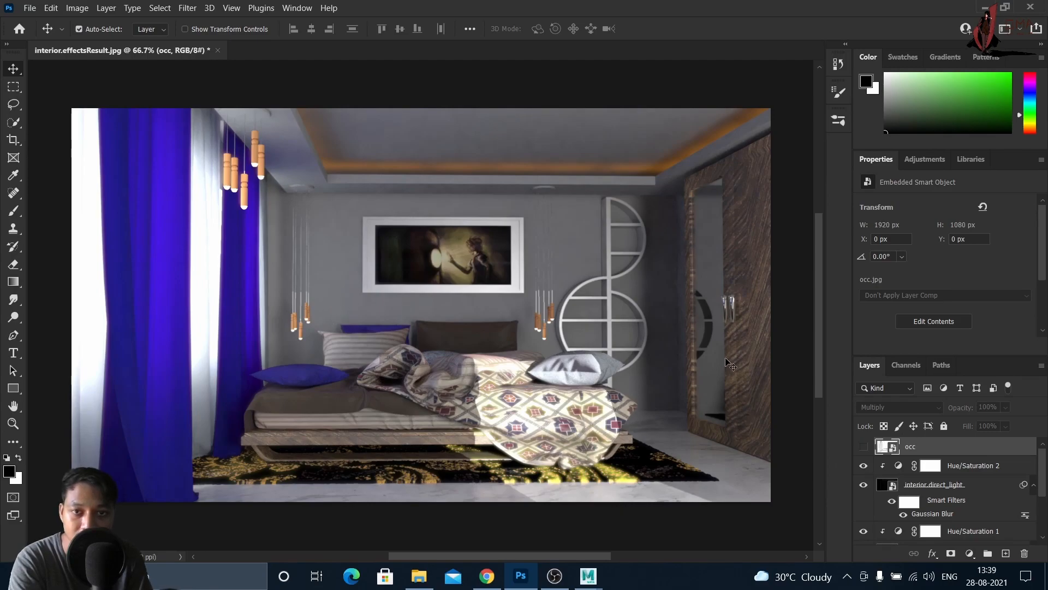
scroll(615, 346, down, 1)
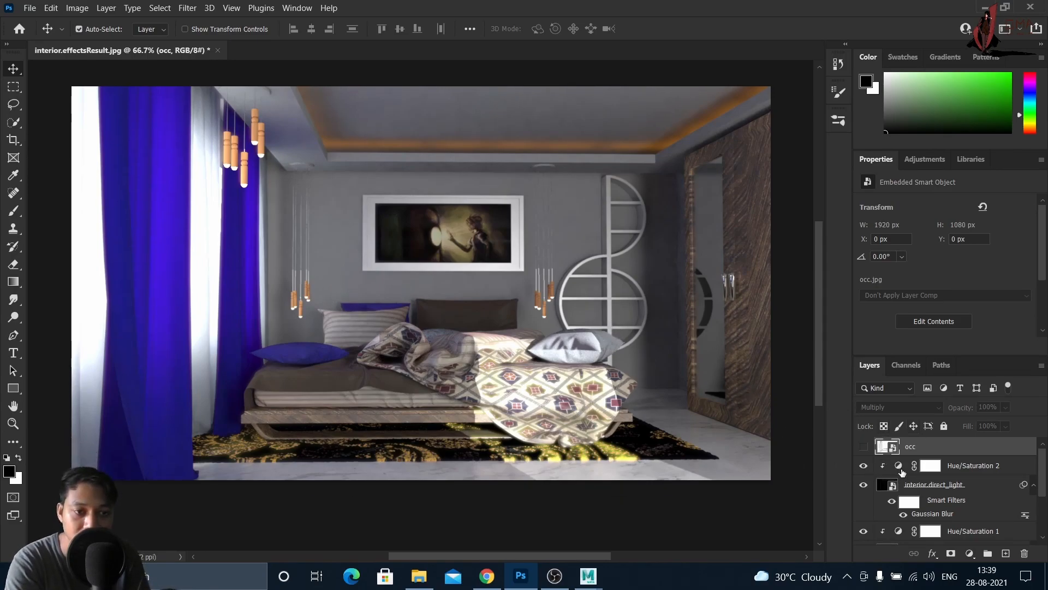
click(863, 447)
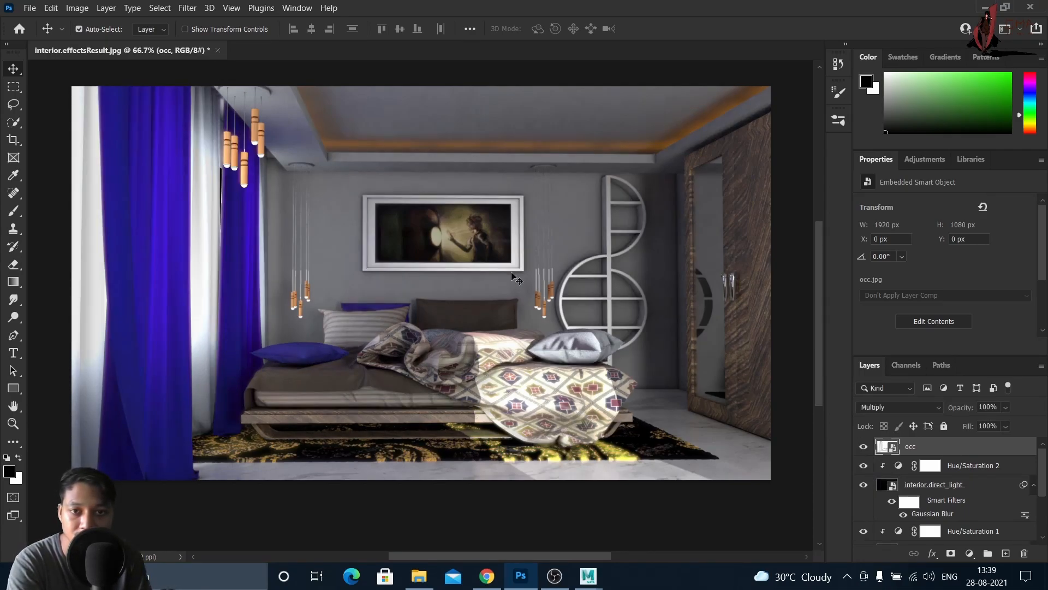
scroll(685, 306, up, 1)
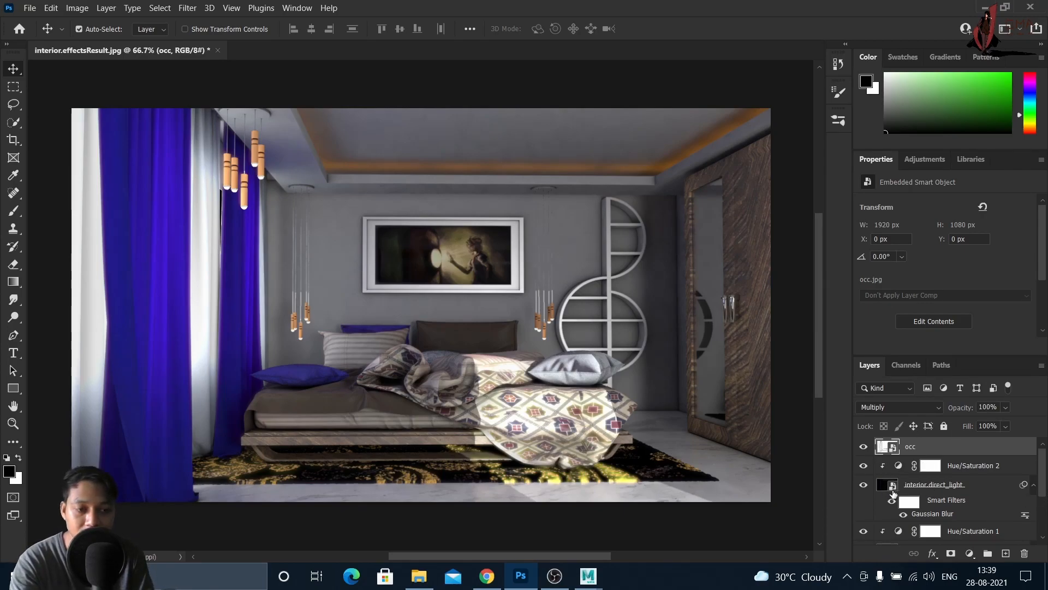
- Stamp all visible layers into a new merged layer above occ, and toggle the merged layer's visibility to check it
scroll(928, 502, down, 3)
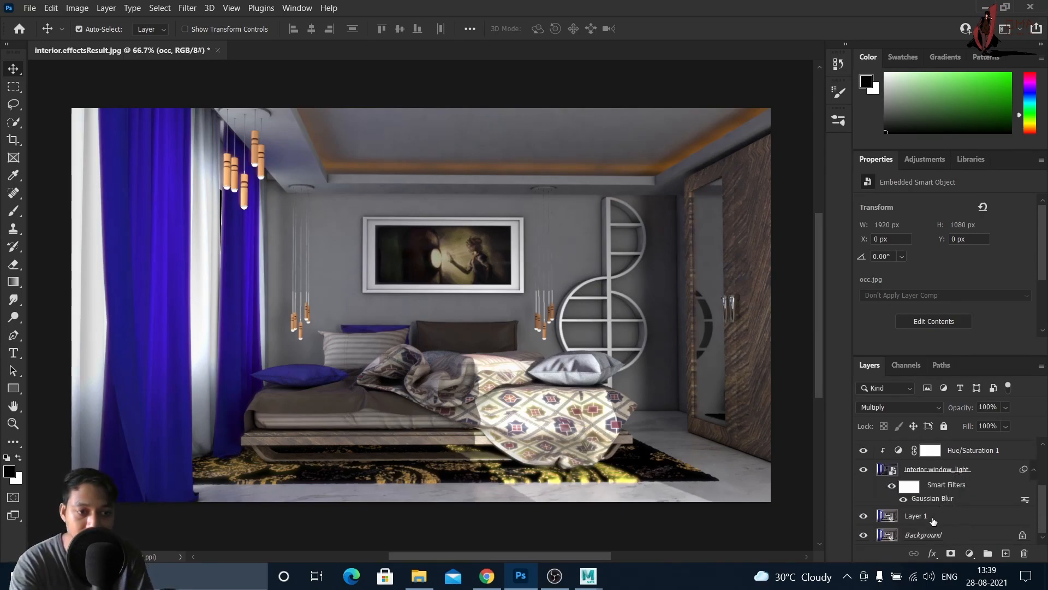
scroll(936, 516, up, 3)
scroll(965, 470, up, 1)
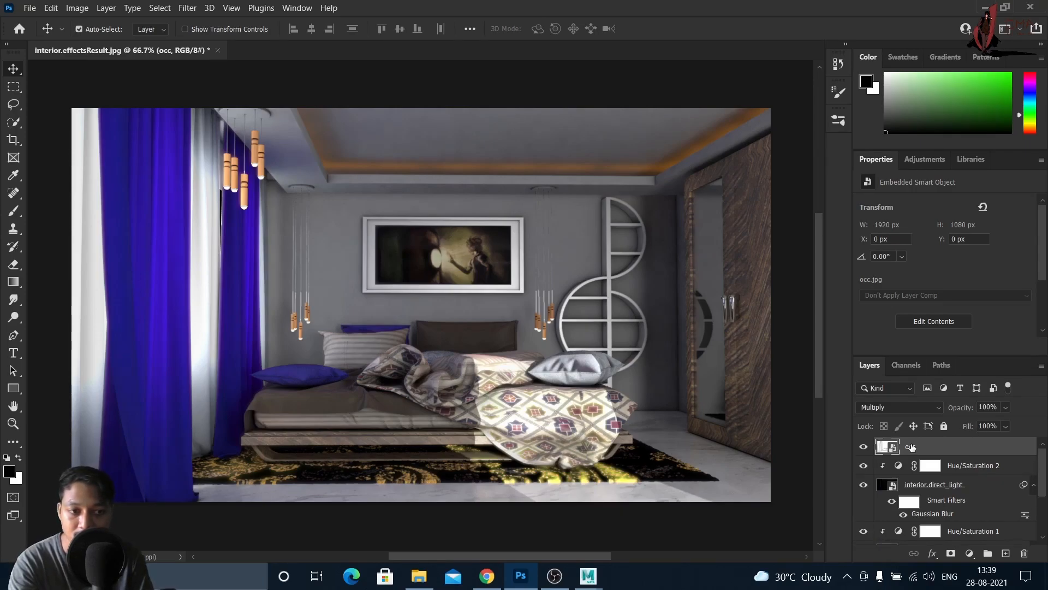
key(ctrl)
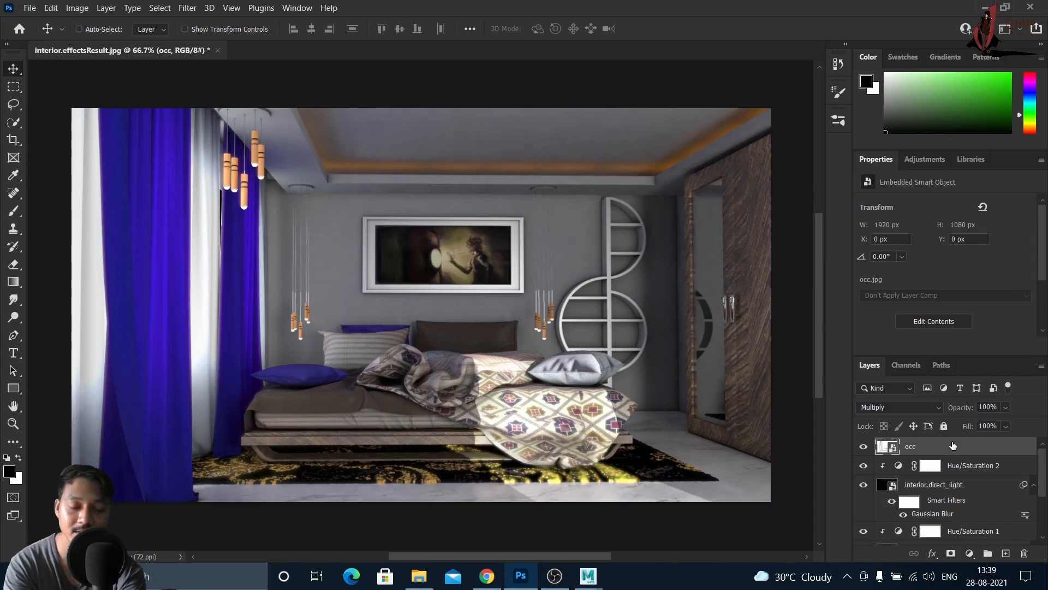
key(ctrl+shift+alt+e)
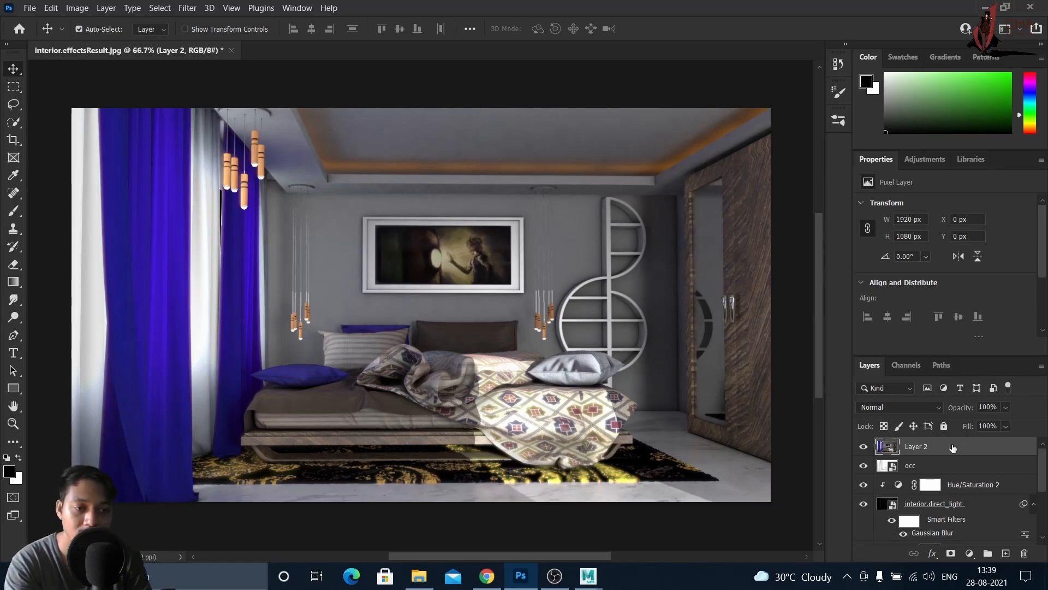
click(864, 446)
click(864, 446)
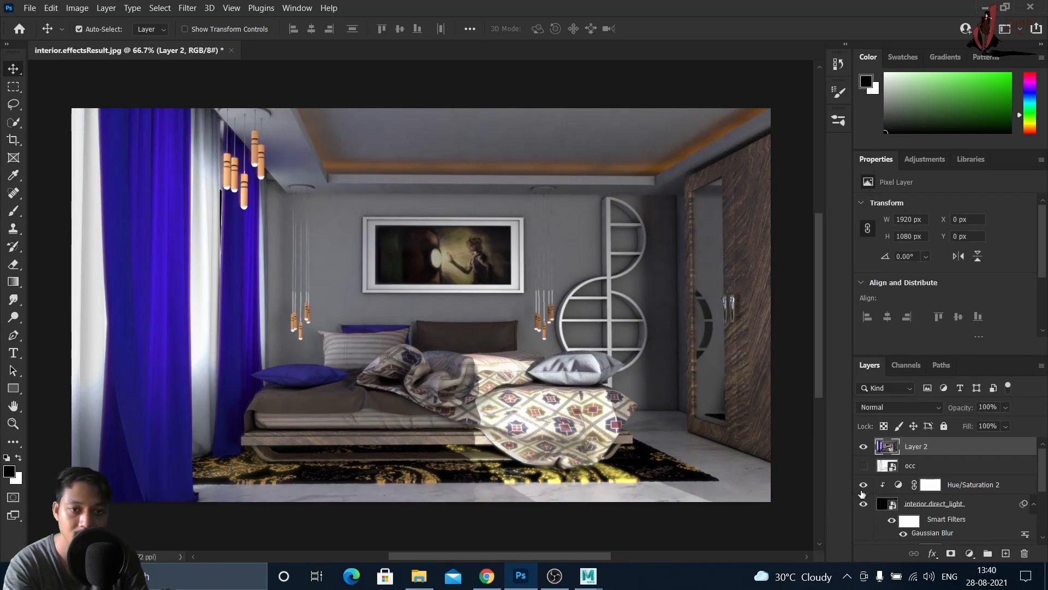
- Compare the composite by toggling the merged layer and the layers beneath it, ending with occ and the other layers shown
click(864, 504)
click(864, 447)
click(864, 446)
click(865, 447)
click(864, 447)
click(864, 503)
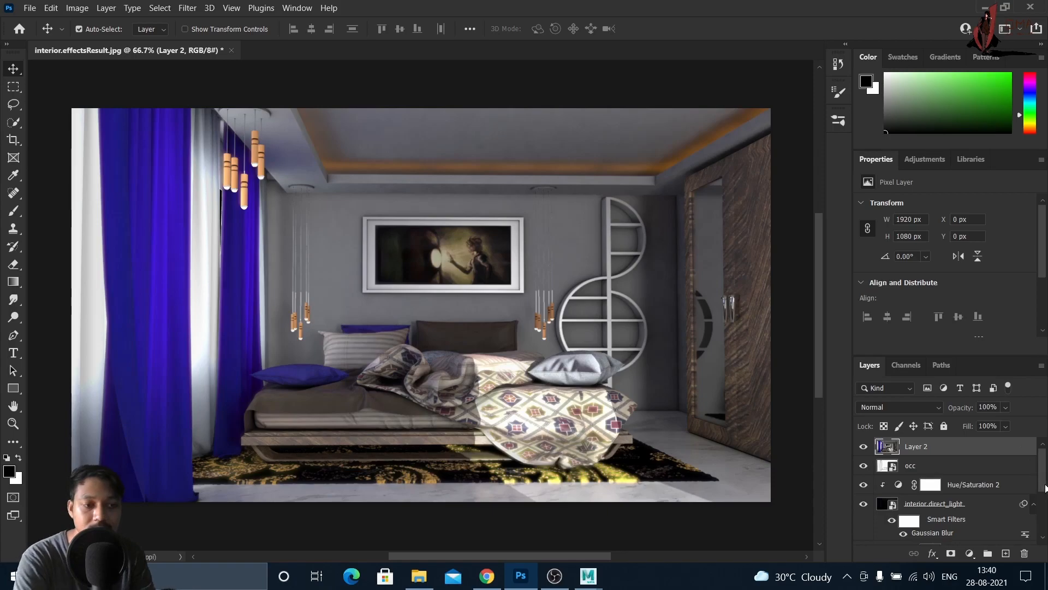
scroll(1044, 475, down, 3)
scroll(1044, 475, up, 3)
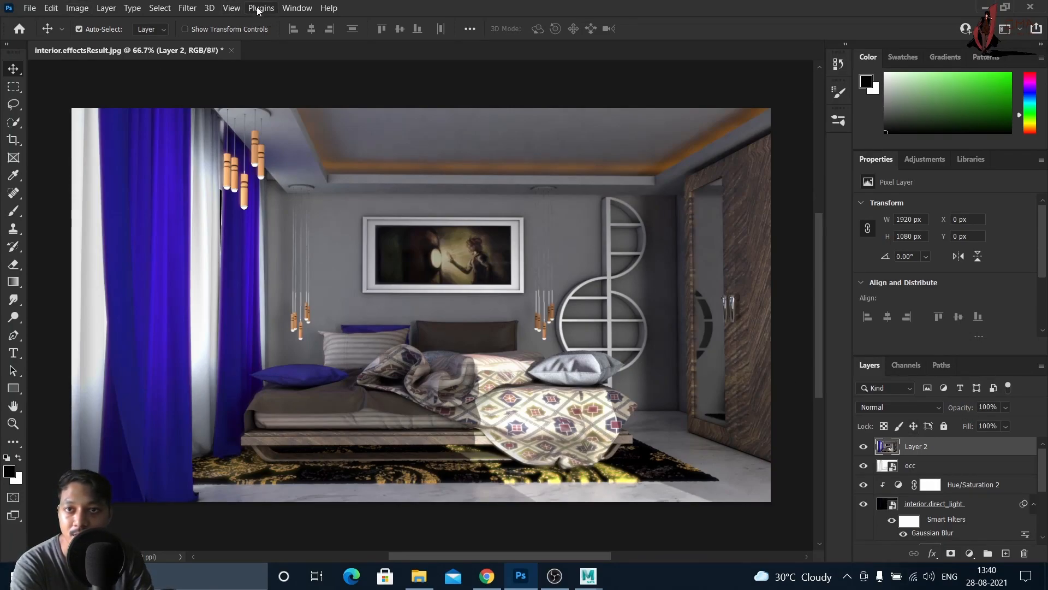
- Open the Camera Raw filter on the merged bedroom layer, and narrow and reposition its window
click(185, 9)
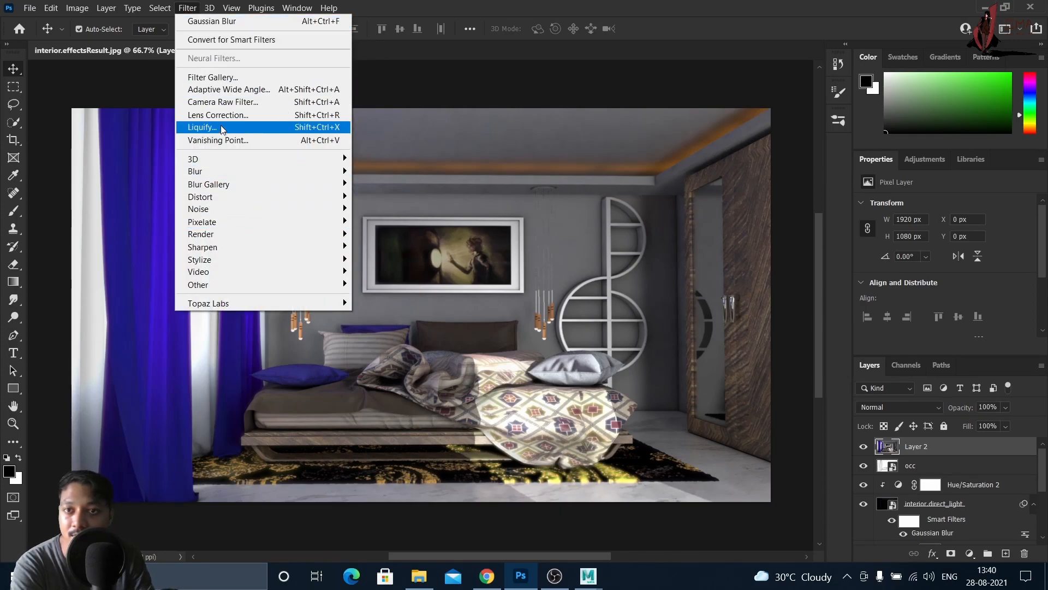
click(252, 104)
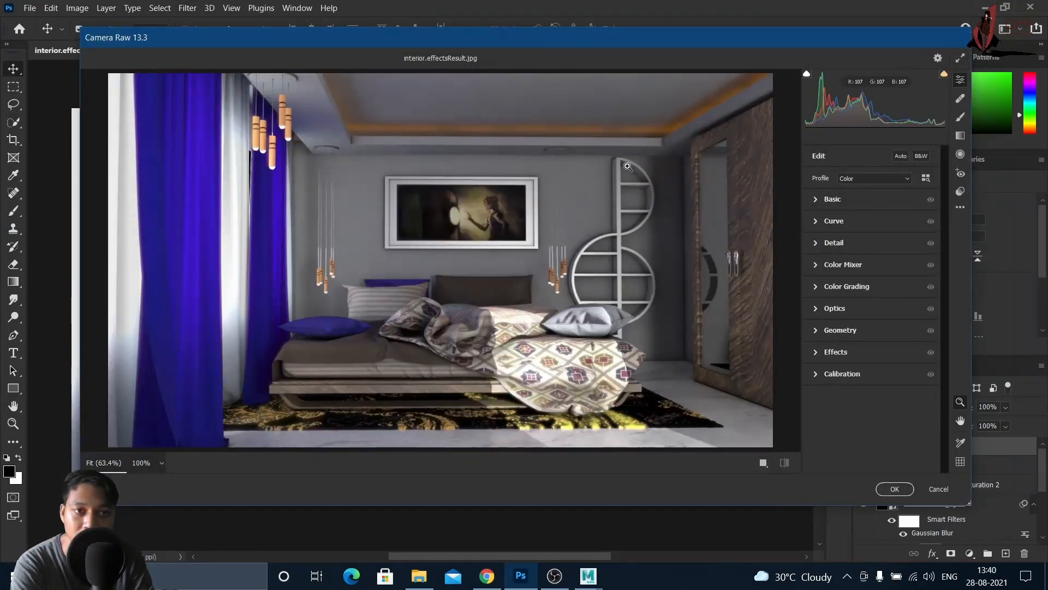
drag(969, 205, 879, 211)
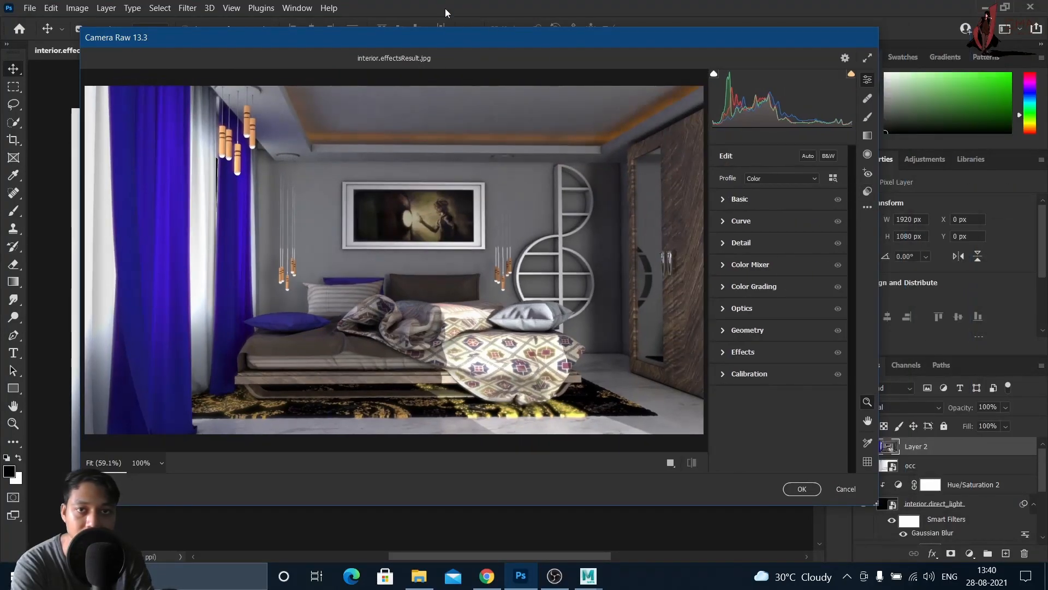
drag(445, 38, 468, 33)
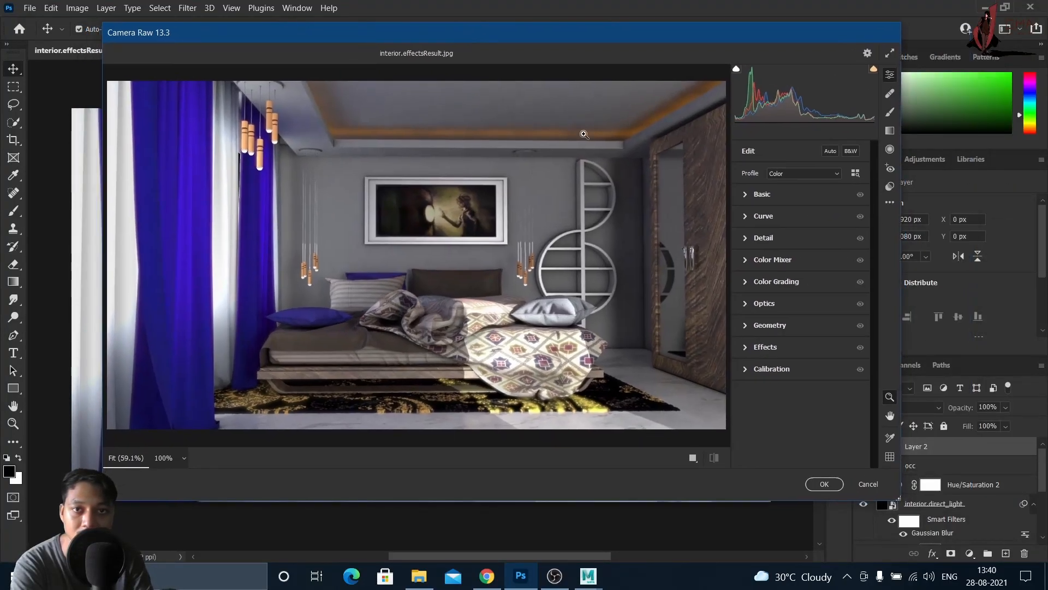
- Set the Basic adjustments to temperature +16, tint +7, exposure +0.05, contrast +15, highlights +7 and shadows -7
click(746, 194)
mouse_move(801, 212)
mouse_down()
mouse_move(789, 230)
mouse_move(812, 230)
mouse_move(811, 212)
mouse_up()
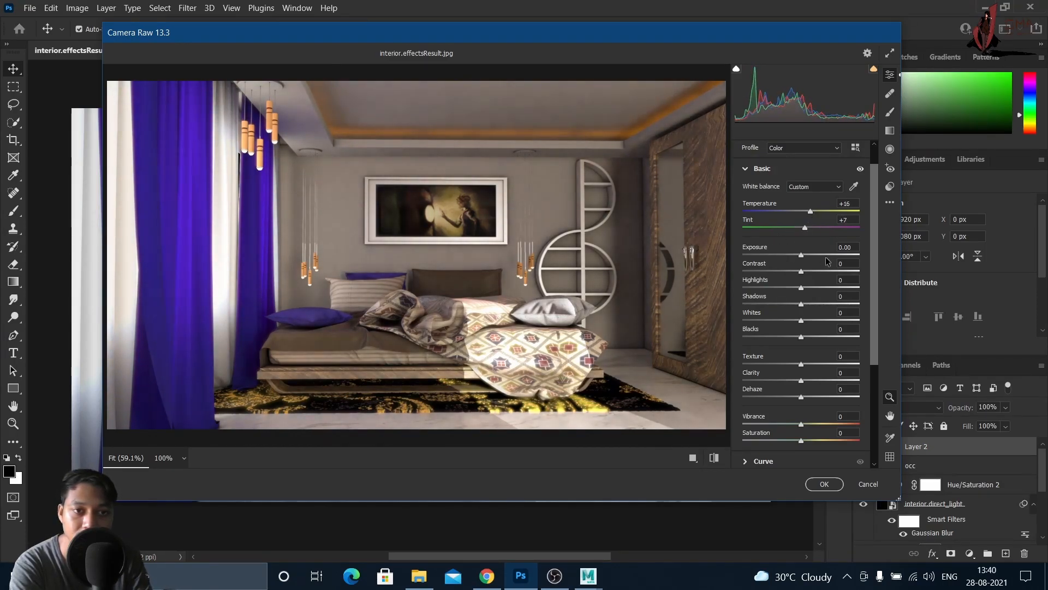
mouse_move(801, 254)
mouse_down()
mouse_move(802, 271)
mouse_move(816, 272)
mouse_move(801, 267)
mouse_move(801, 255)
mouse_up()
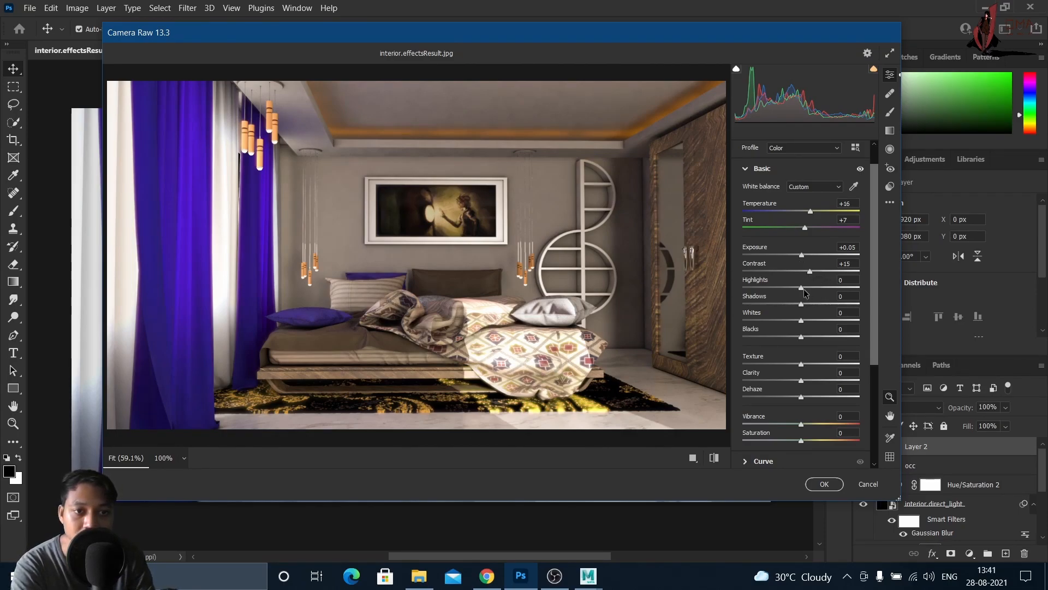
drag(801, 290, 796, 306)
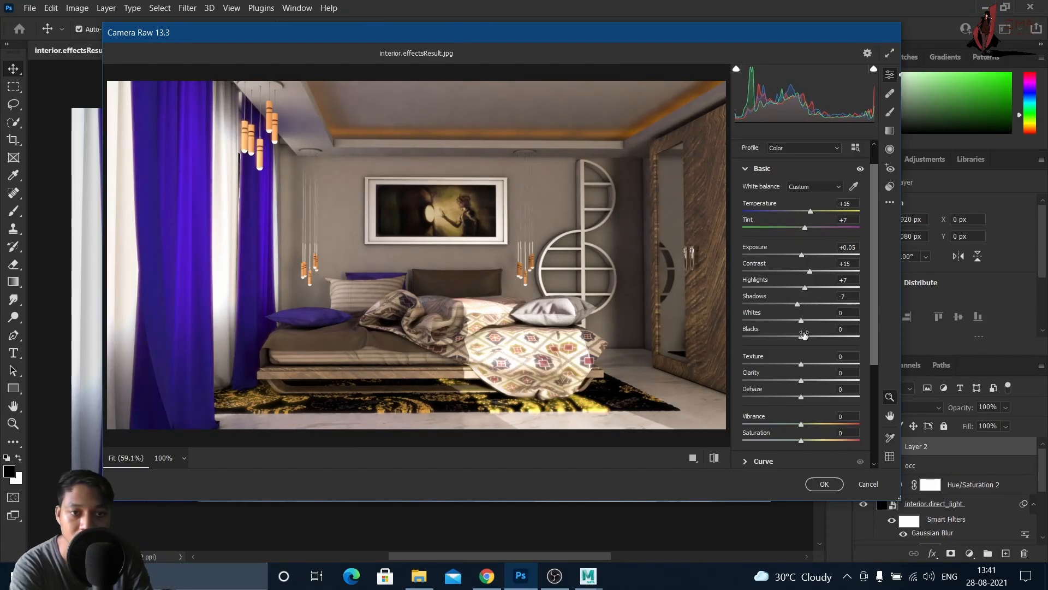
- Set texture to +6, clarity to +1, dehaze to -7 and vibrance to +6 in the Basic adjustments
drag(801, 364, 804, 399)
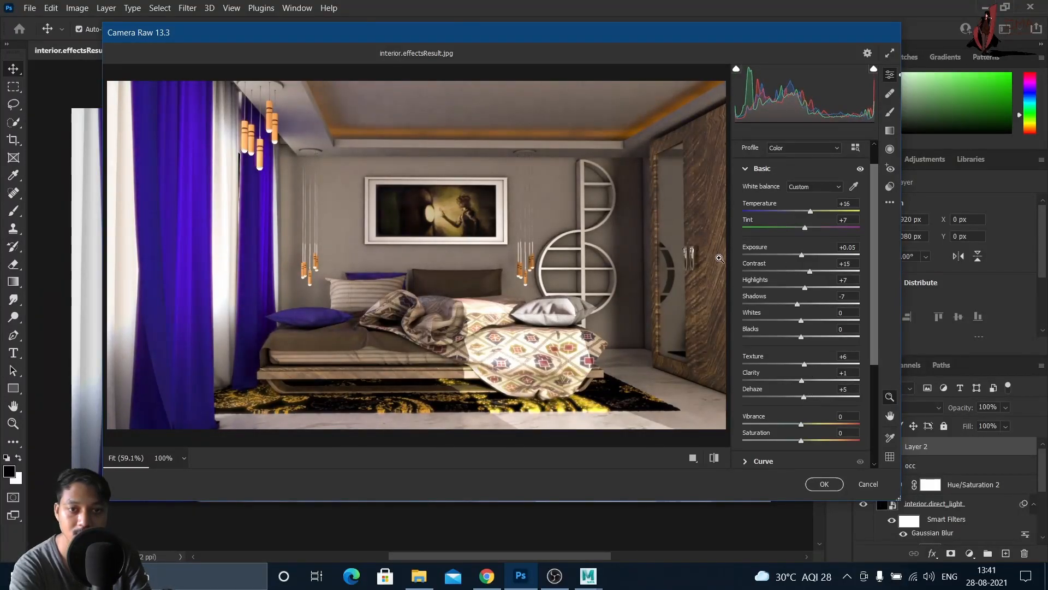
mouse_move(804, 397)
mouse_down()
mouse_move(783, 396)
mouse_move(796, 398)
mouse_up()
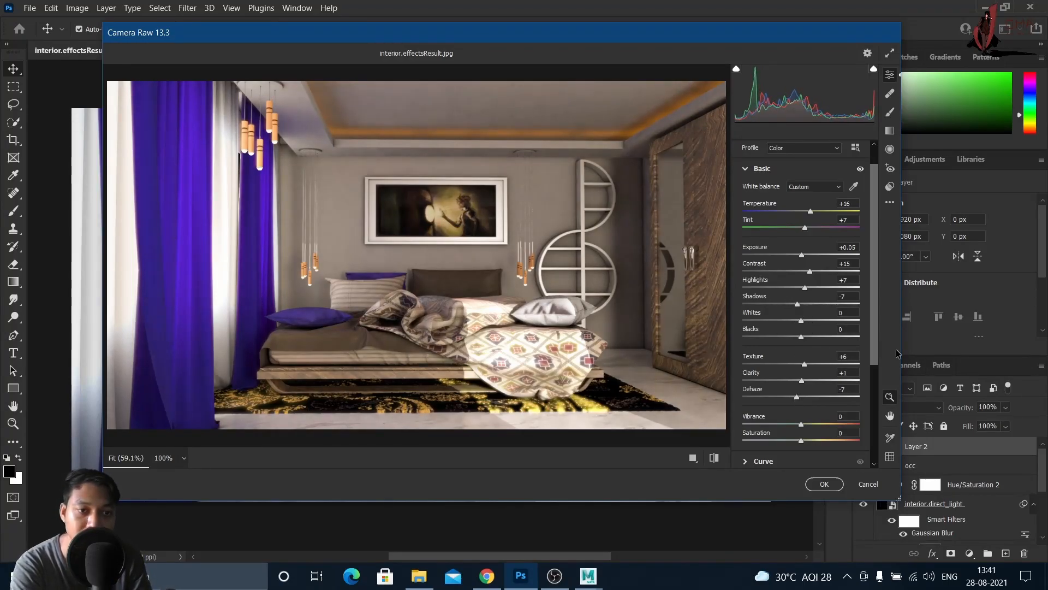
scroll(804, 402, down, 1)
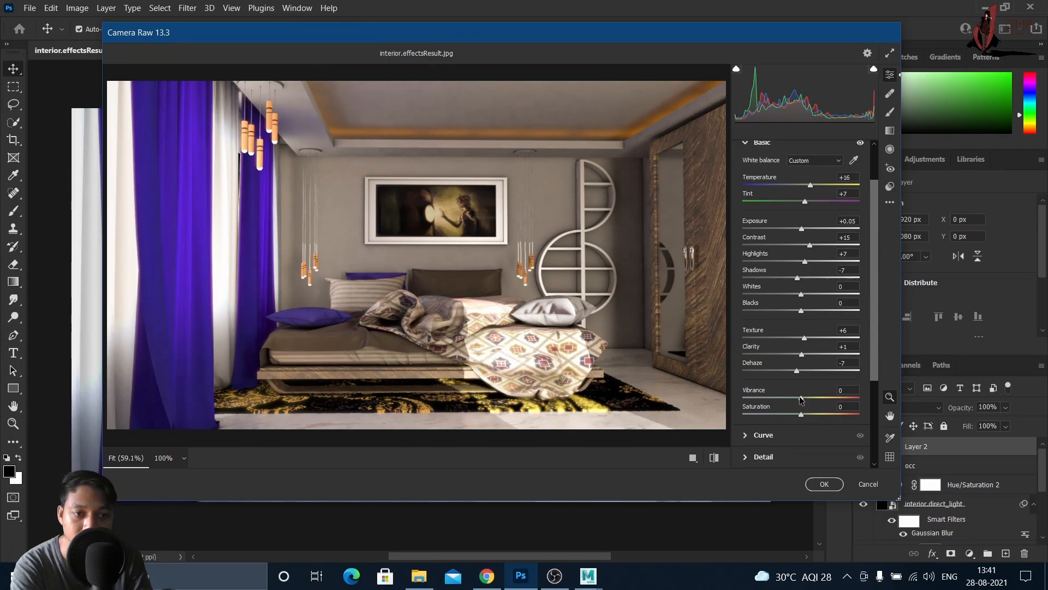
drag(802, 398, 804, 397)
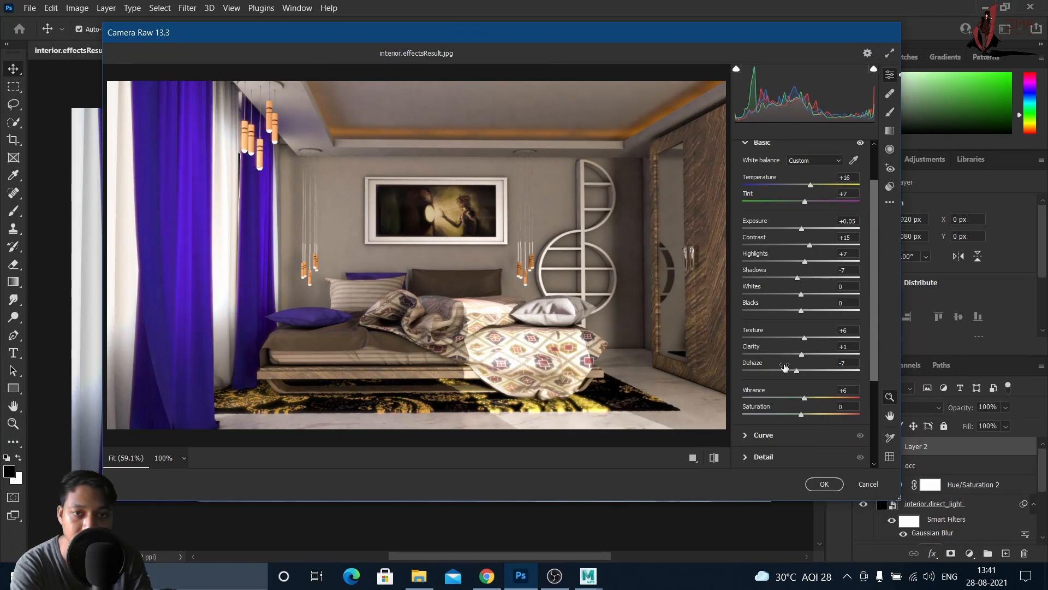
scroll(811, 339, down, 1)
scroll(810, 336, up, 3)
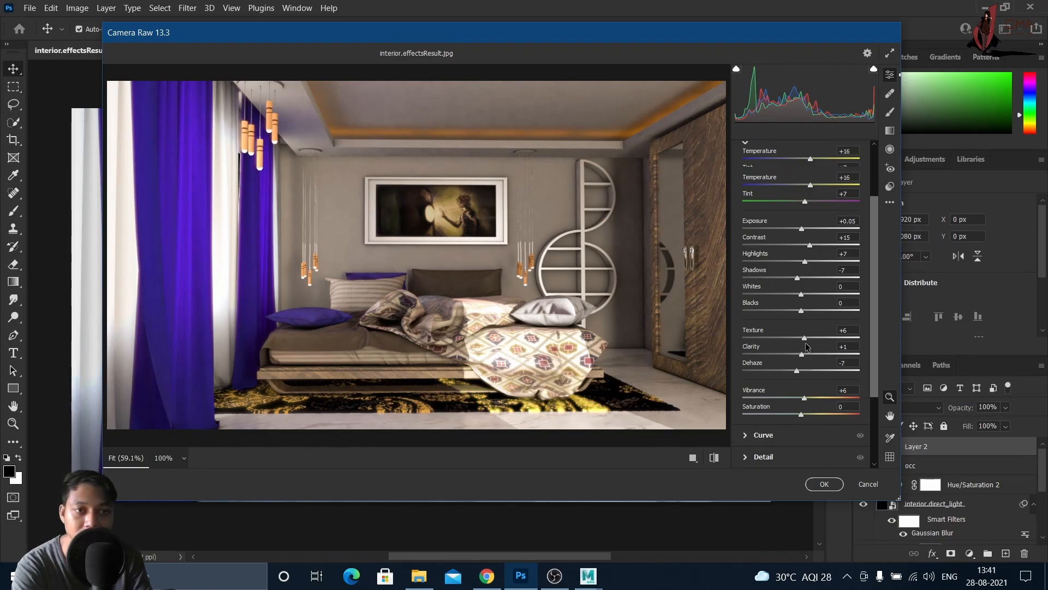
click(745, 197)
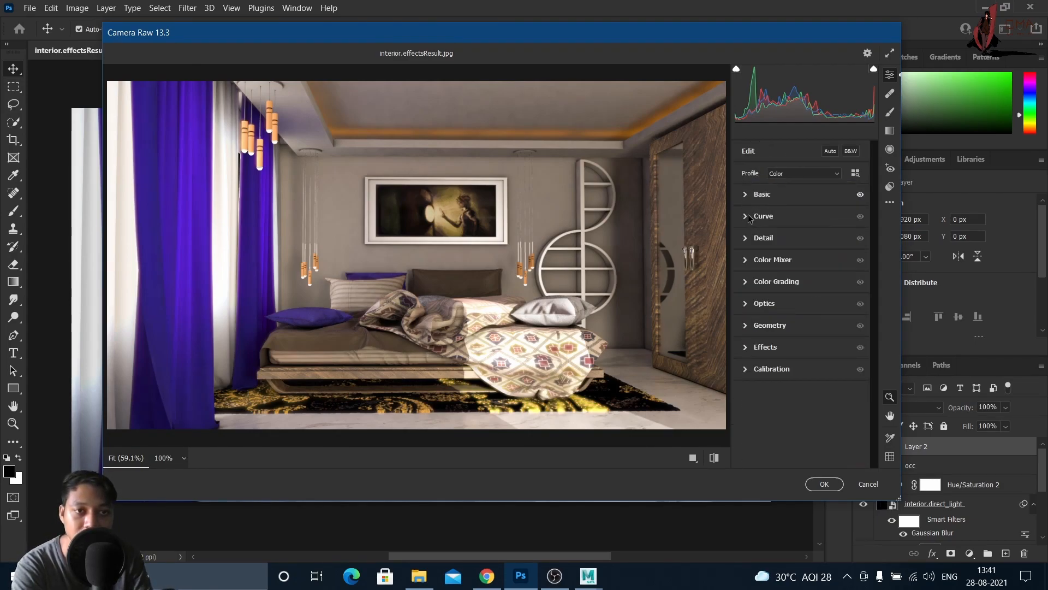
- Set the Detail adjustments to sharpening 15, noise reduction 16 and color noise reduction 21
click(746, 217)
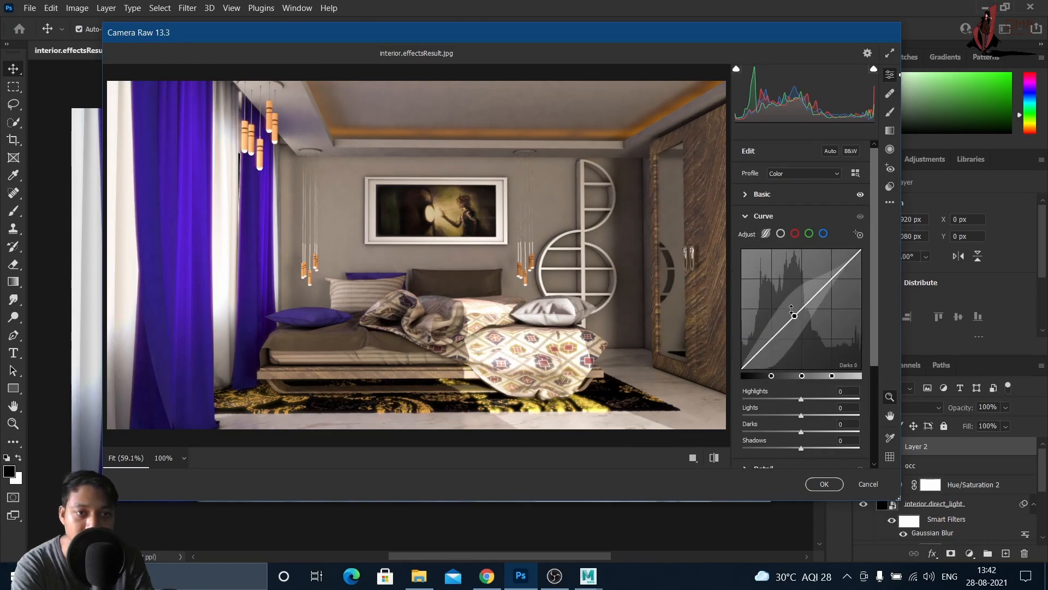
click(746, 216)
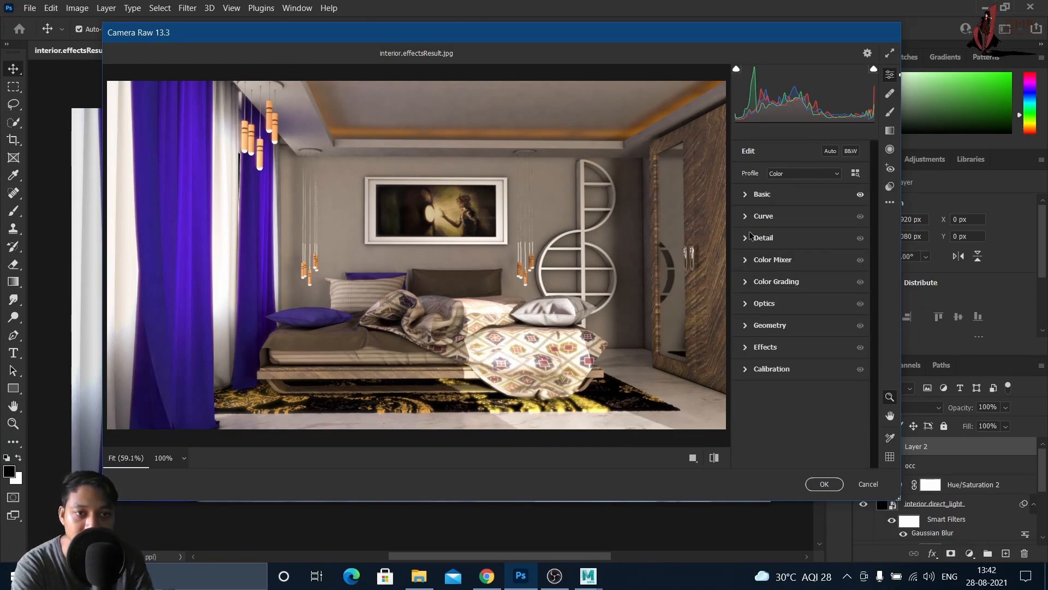
click(747, 238)
drag(743, 266, 767, 308)
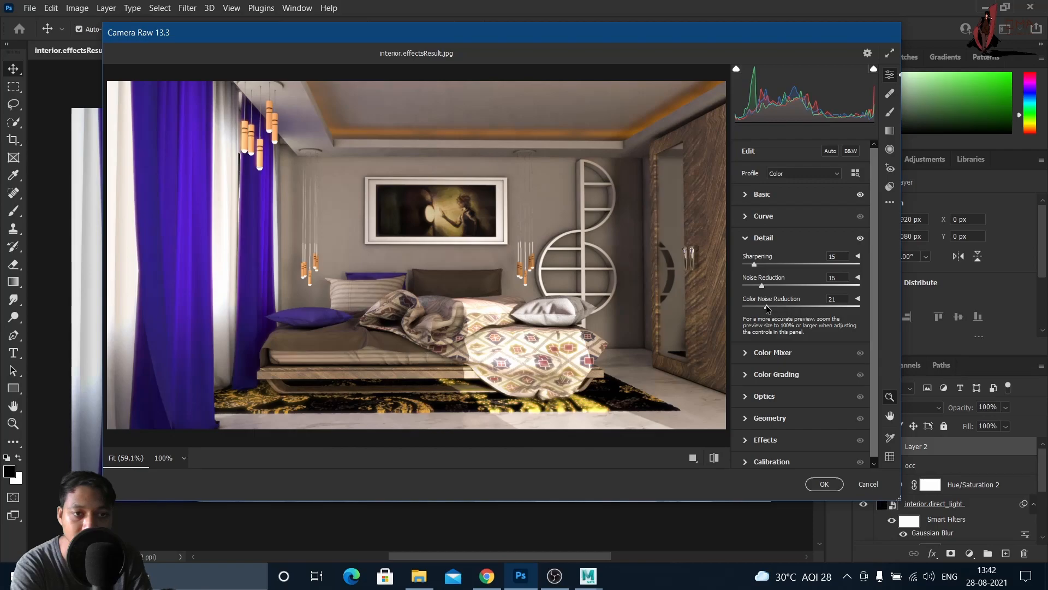
click(746, 238)
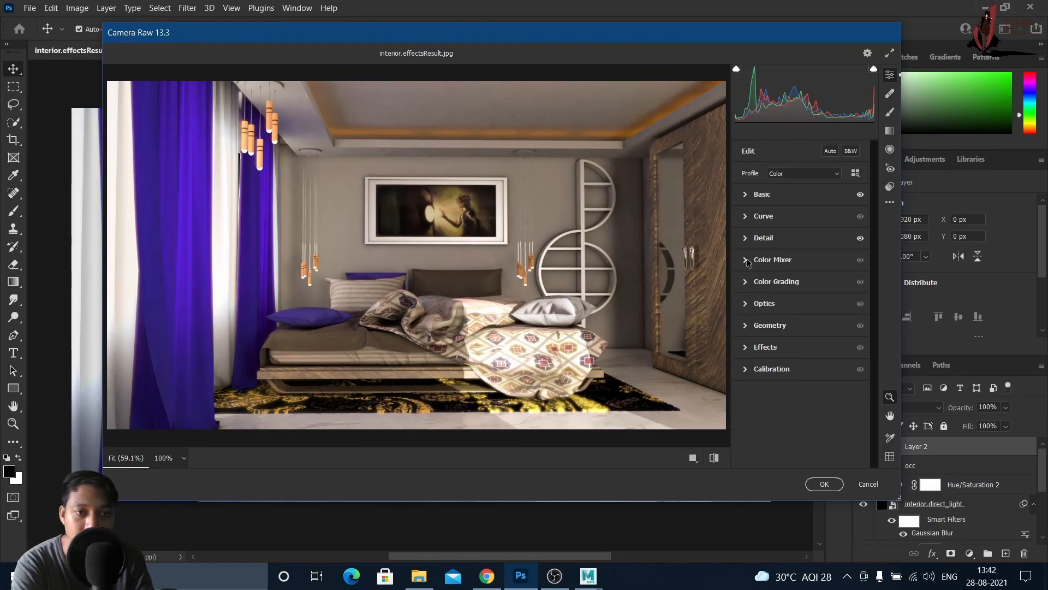
- Color grade the midtones to hue 45, saturation 13, the shadows to hue 238, saturation 21, and the highlights to hue 352, saturation 11
click(747, 262)
click(746, 260)
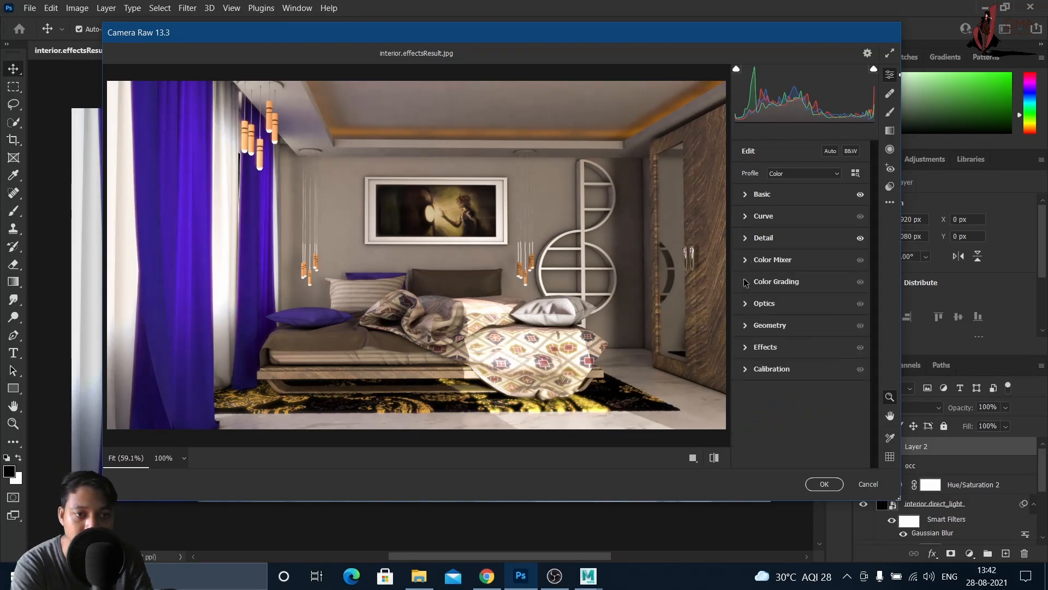
click(746, 282)
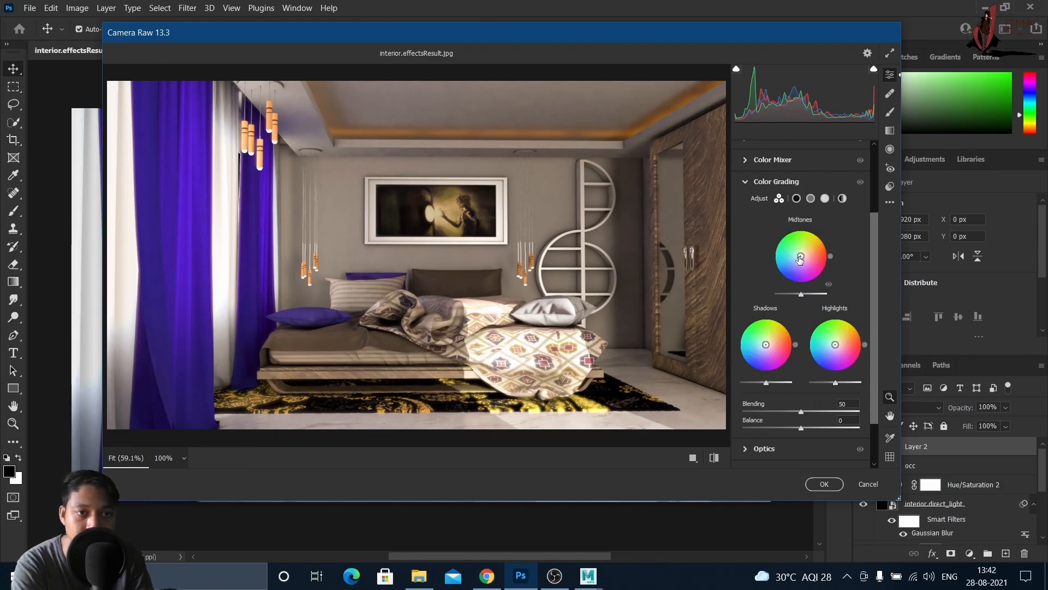
drag(800, 257, 803, 253)
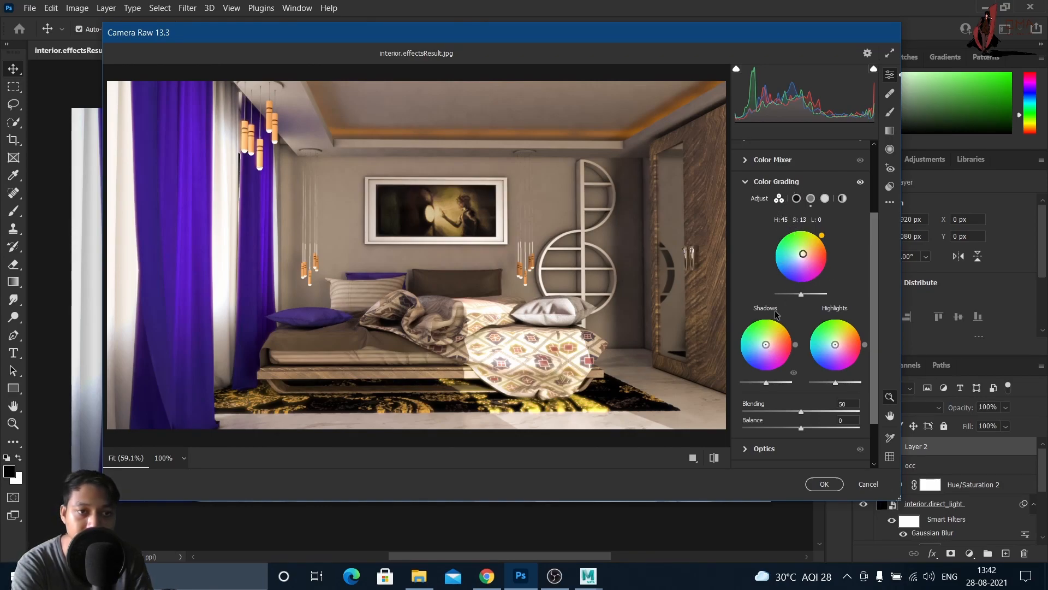
drag(767, 347, 764, 352)
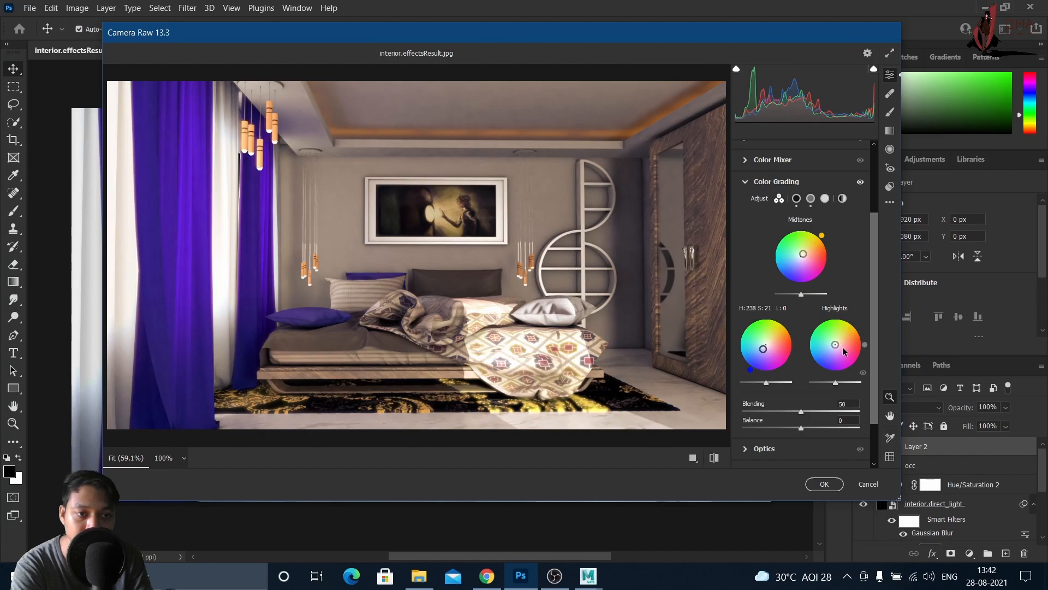
drag(836, 344, 839, 345)
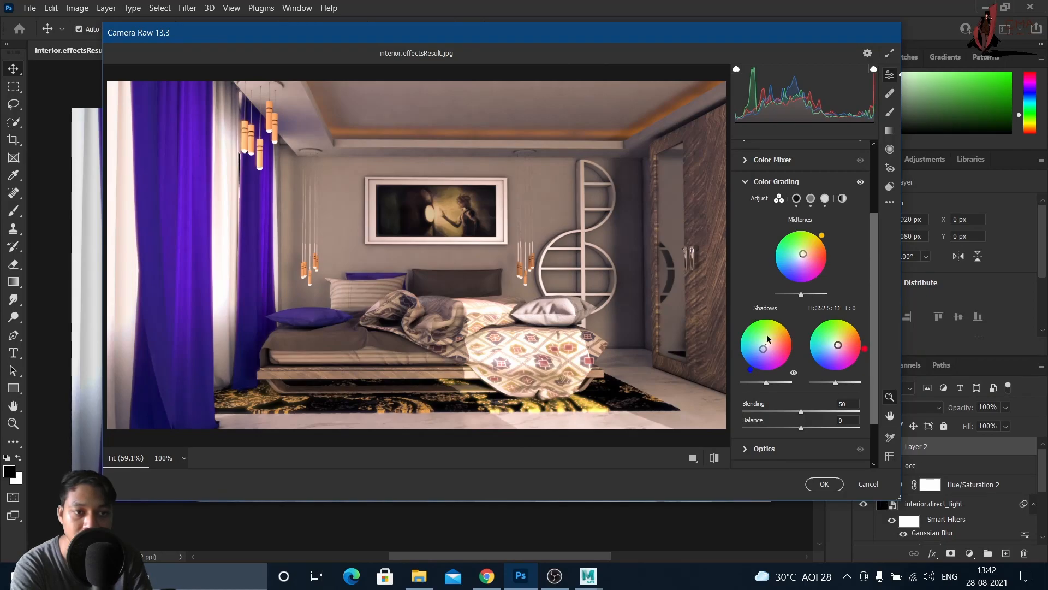
- Set the color grading blending to 58 and balance to -24
scroll(814, 396, down, 1)
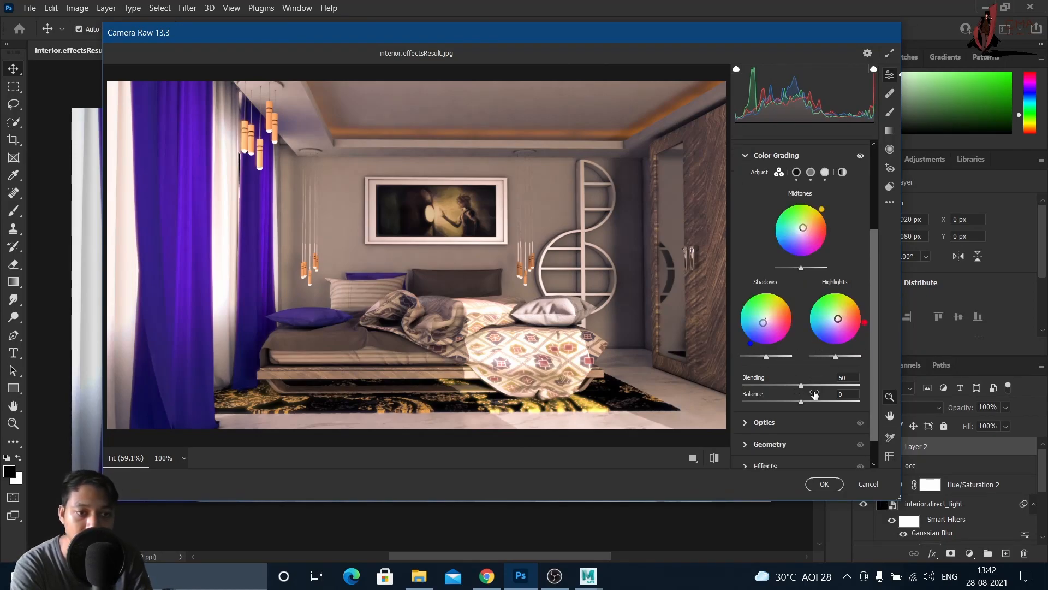
mouse_move(801, 389)
mouse_down()
mouse_move(791, 389)
mouse_move(813, 388)
mouse_move(775, 402)
mouse_move(787, 401)
mouse_up()
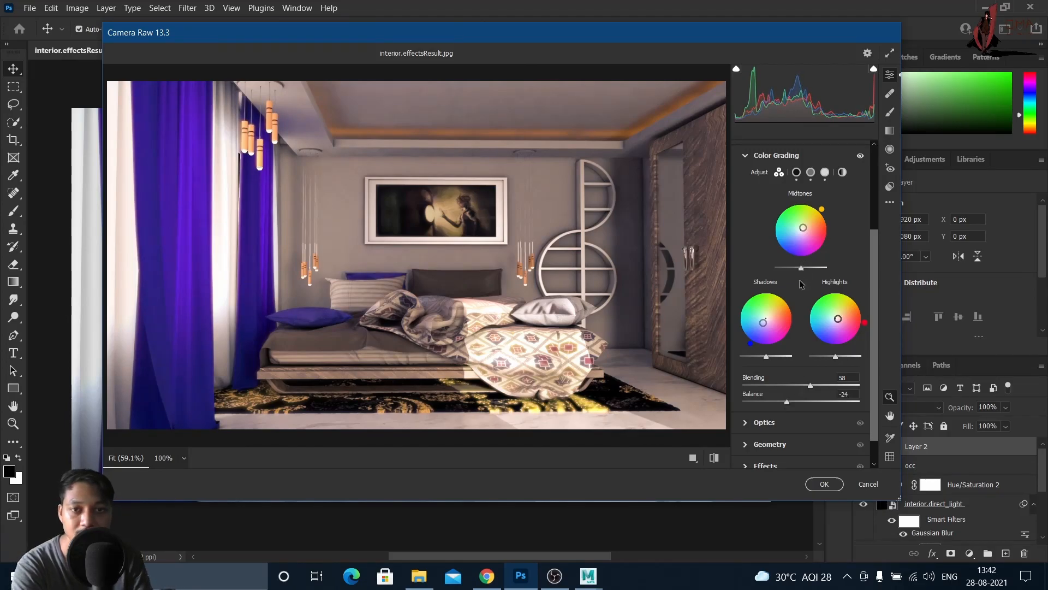
scroll(801, 294, down, 1)
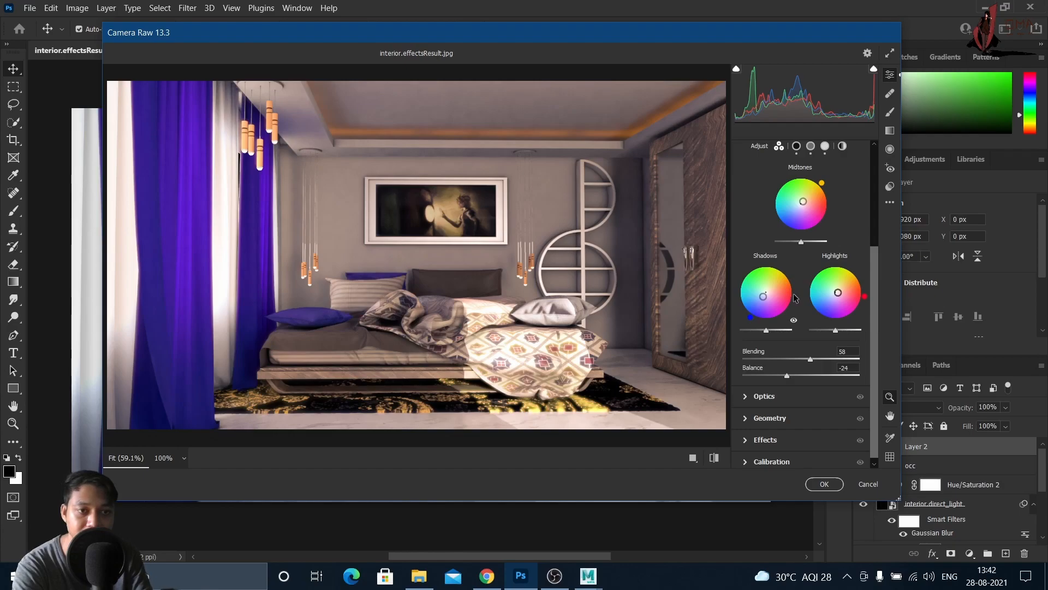
scroll(794, 298, up, 5)
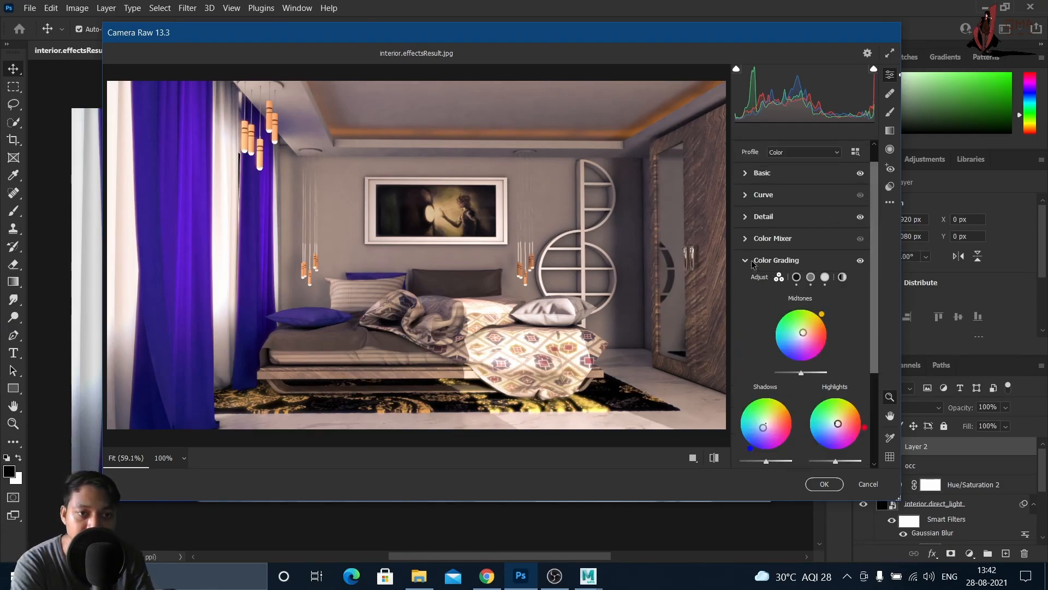
click(752, 262)
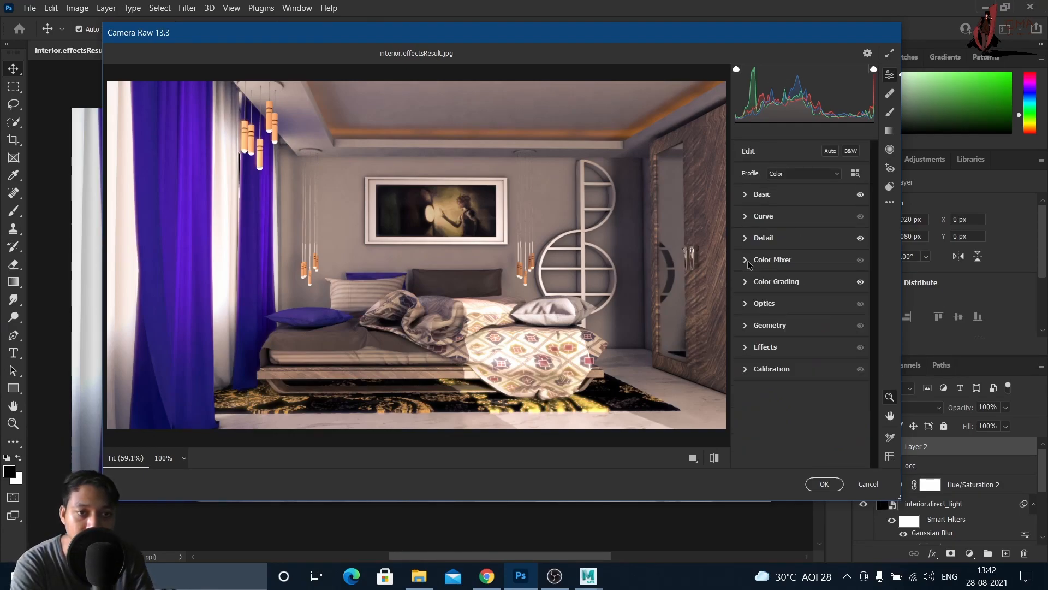
- Set the Optics distortion to +13 and vignette to -100 to darken the image edges
click(753, 304)
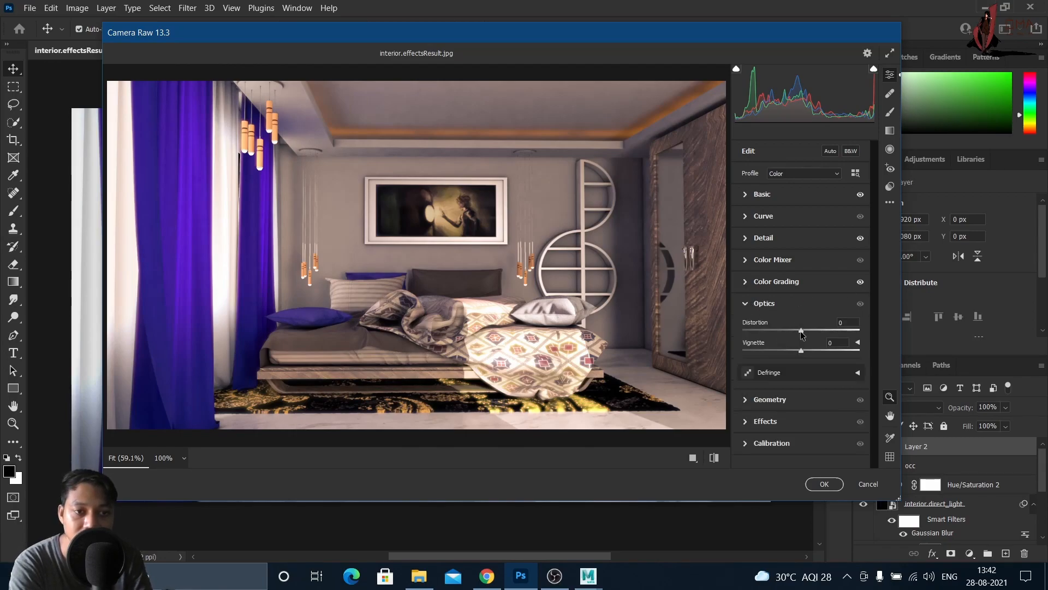
drag(802, 331, 741, 350)
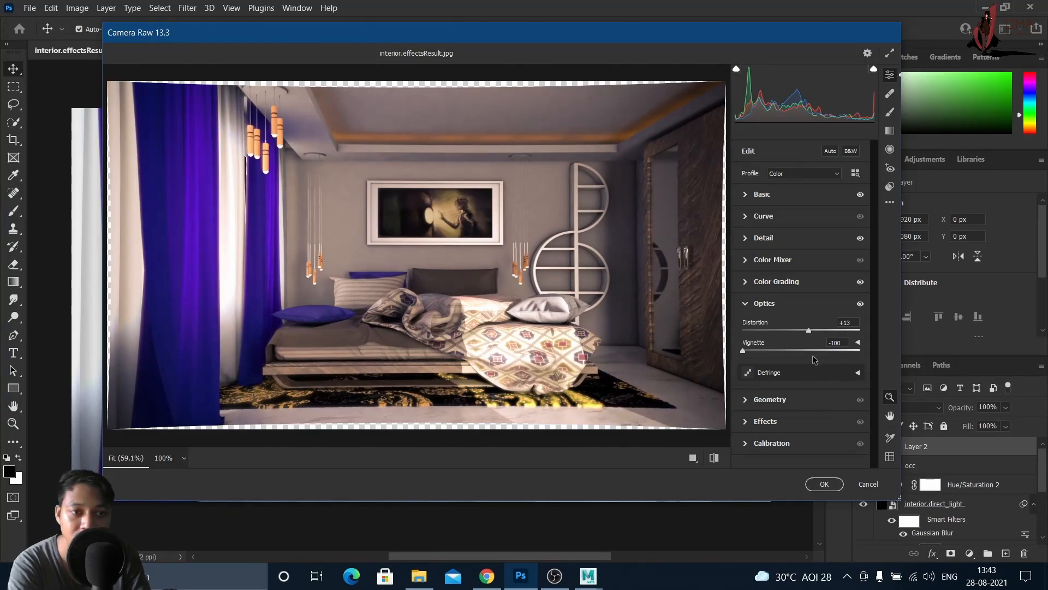
drag(743, 350, 621, 343)
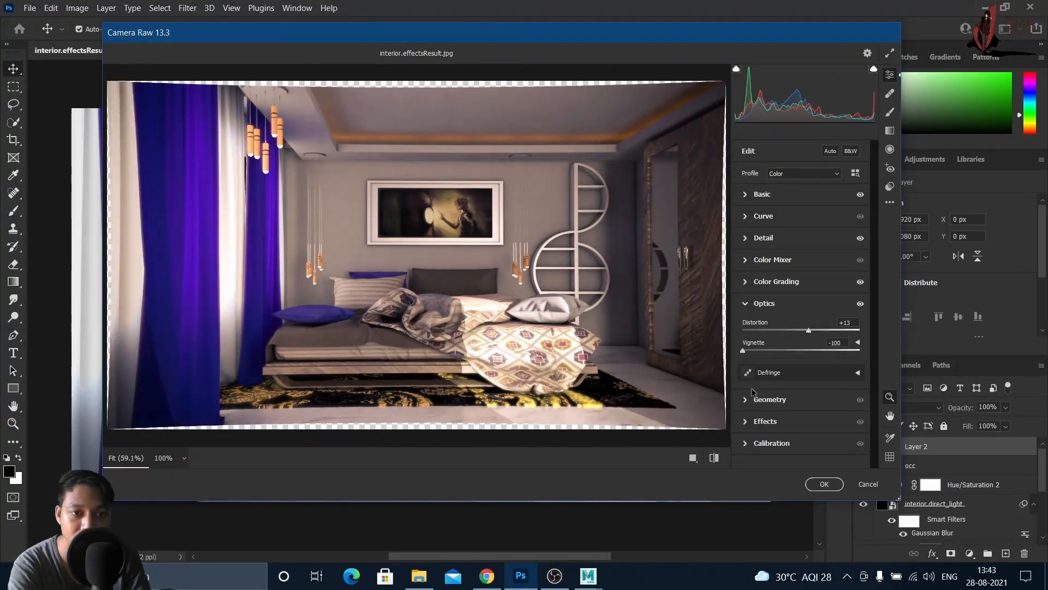
click(746, 304)
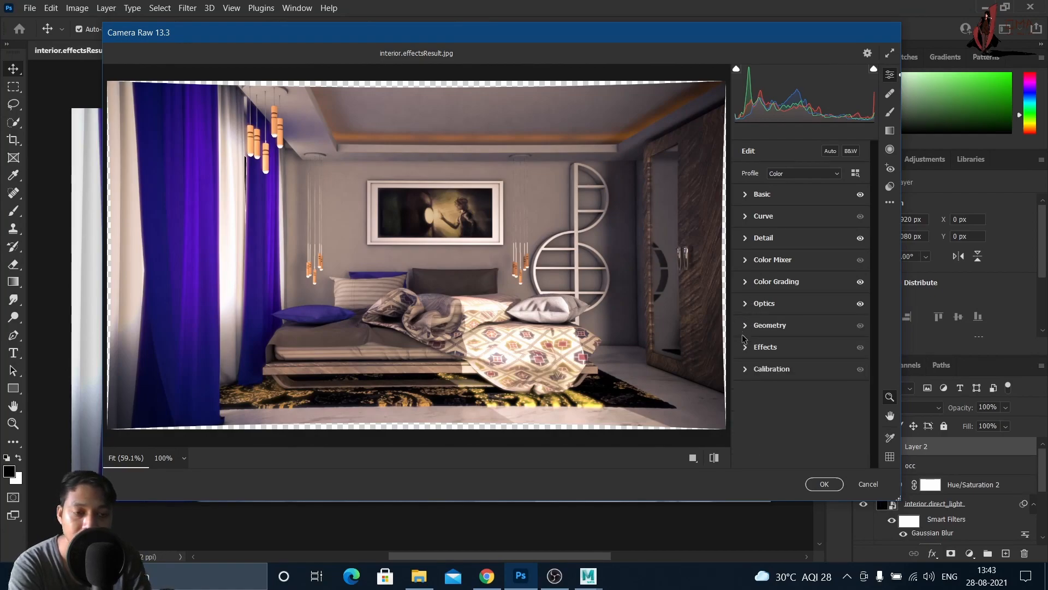
- Set the Effects grain to 10 and vignetting to -20
click(745, 347)
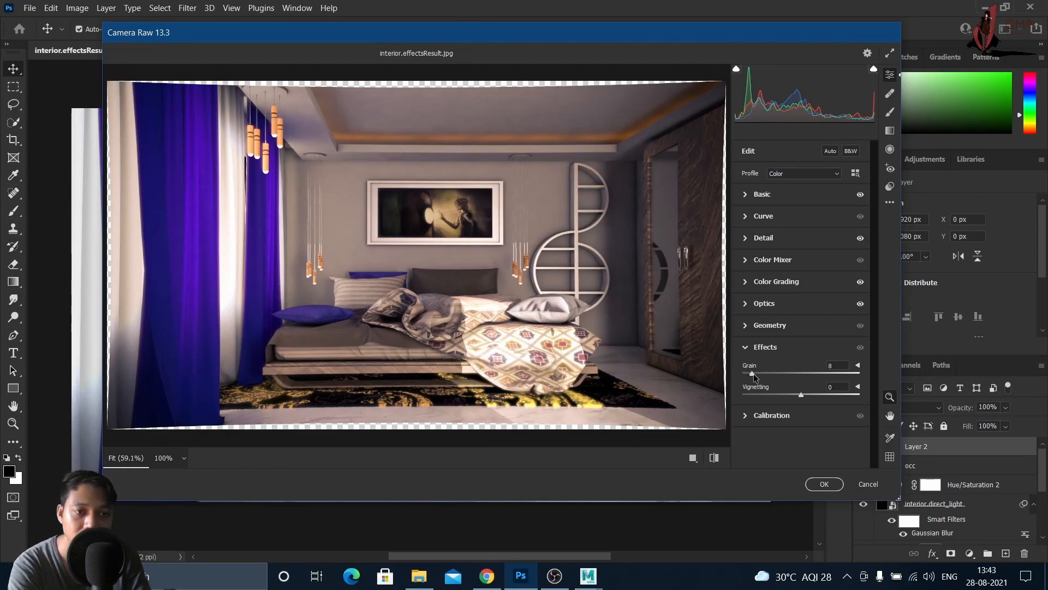
drag(755, 373, 755, 373)
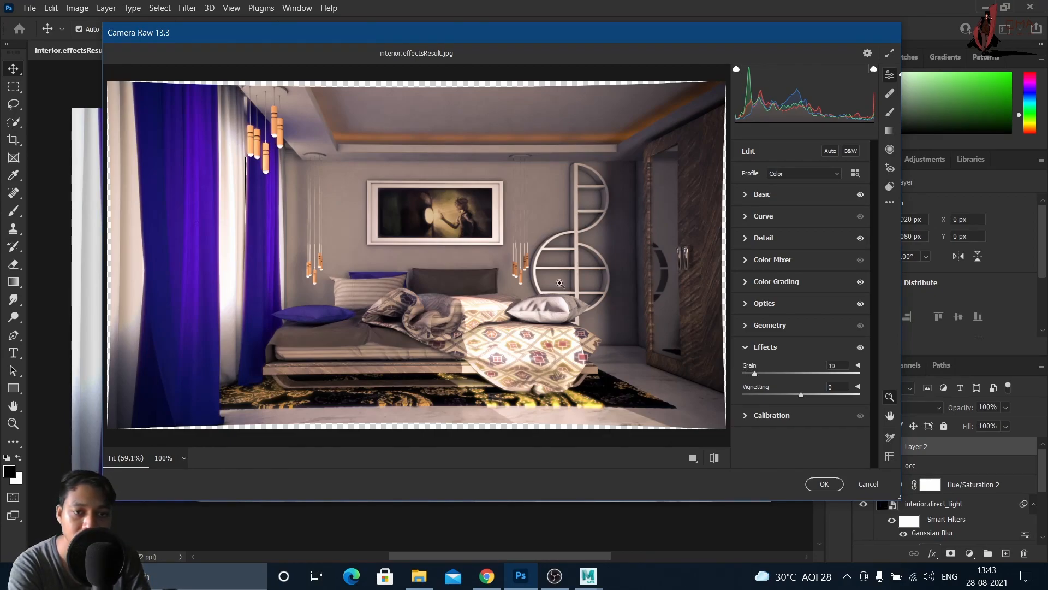
click(529, 197)
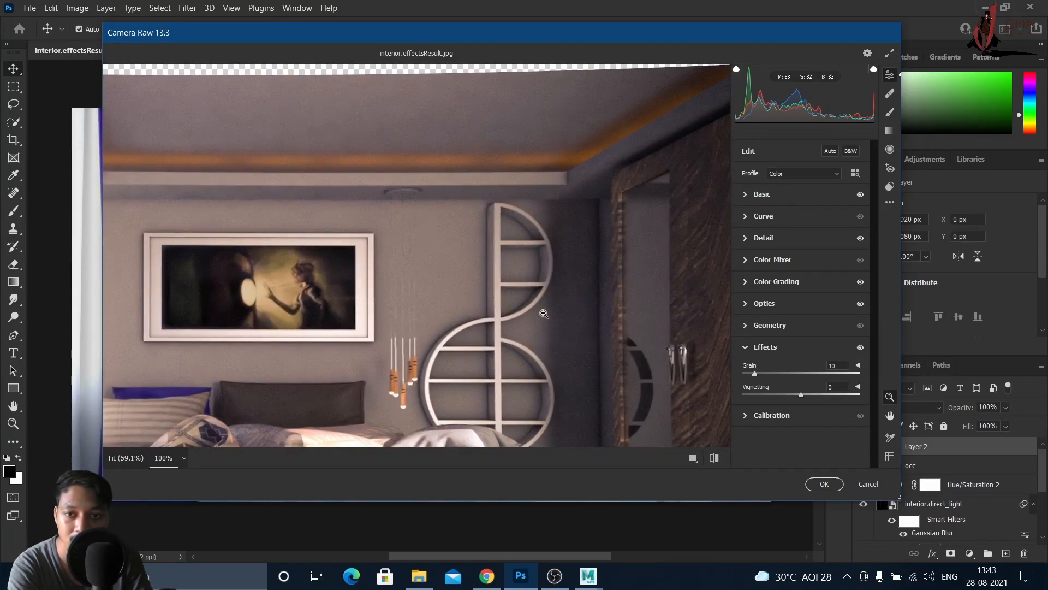
scroll(546, 306, down, 1)
click(576, 306)
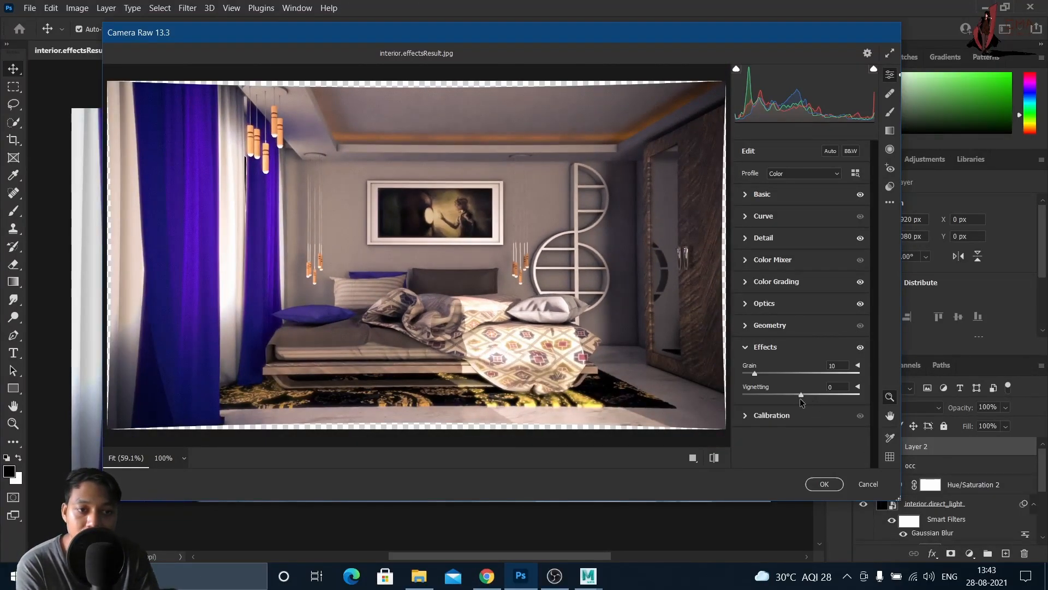
drag(800, 398, 789, 396)
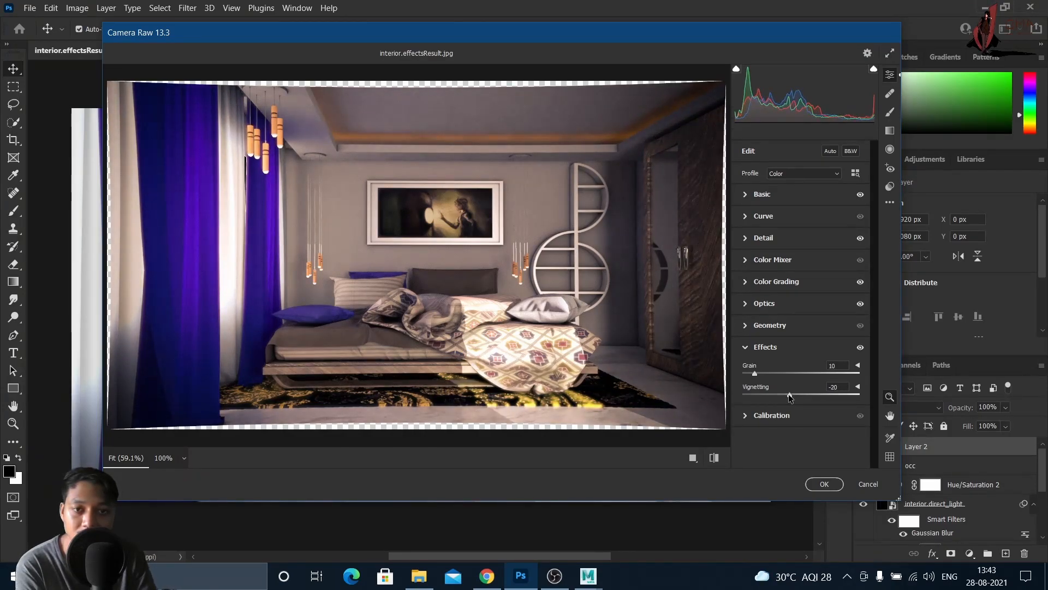
click(747, 348)
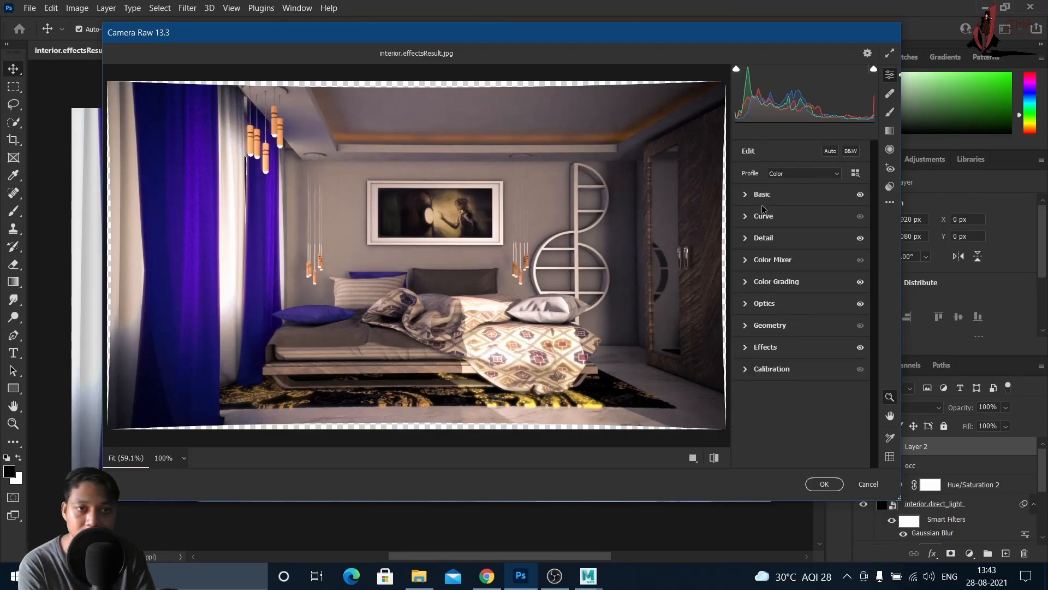
- Apply the Camera Raw grade to Layer 2 and compare the image with and without that layer
click(824, 483)
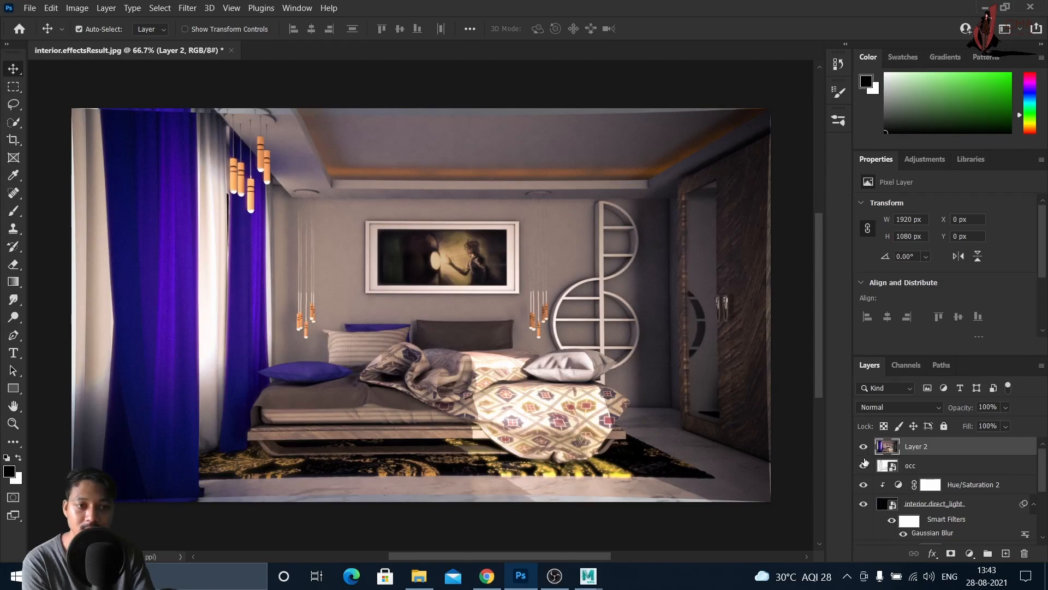
click(863, 446)
click(863, 447)
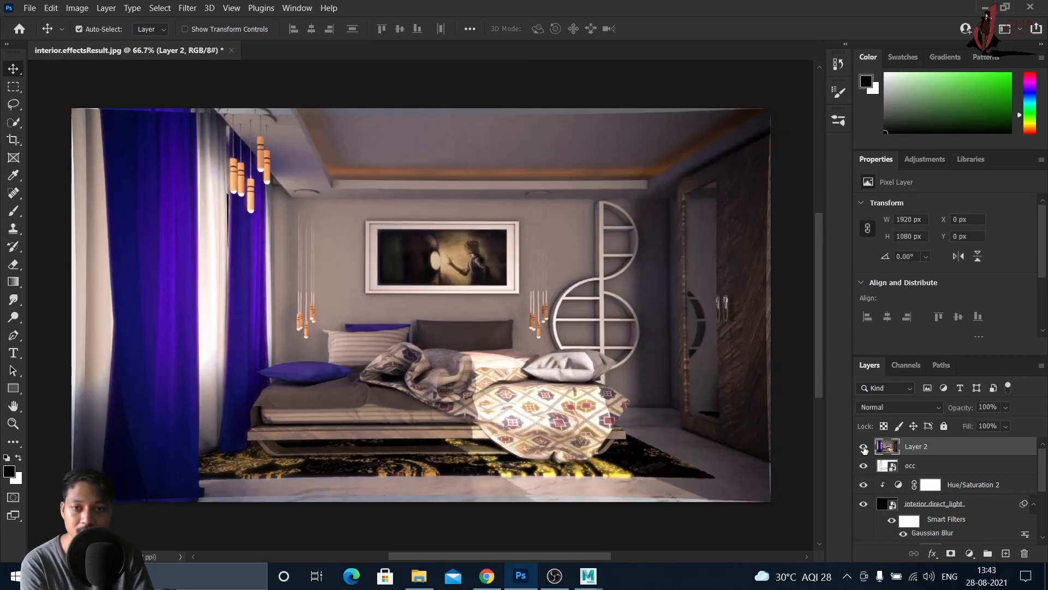
- Scale Layer 2 proportionally to about 103.76% so its distorted edges extend beyond the canvas on all sides
key(ctrl)
key(ctrl+t)
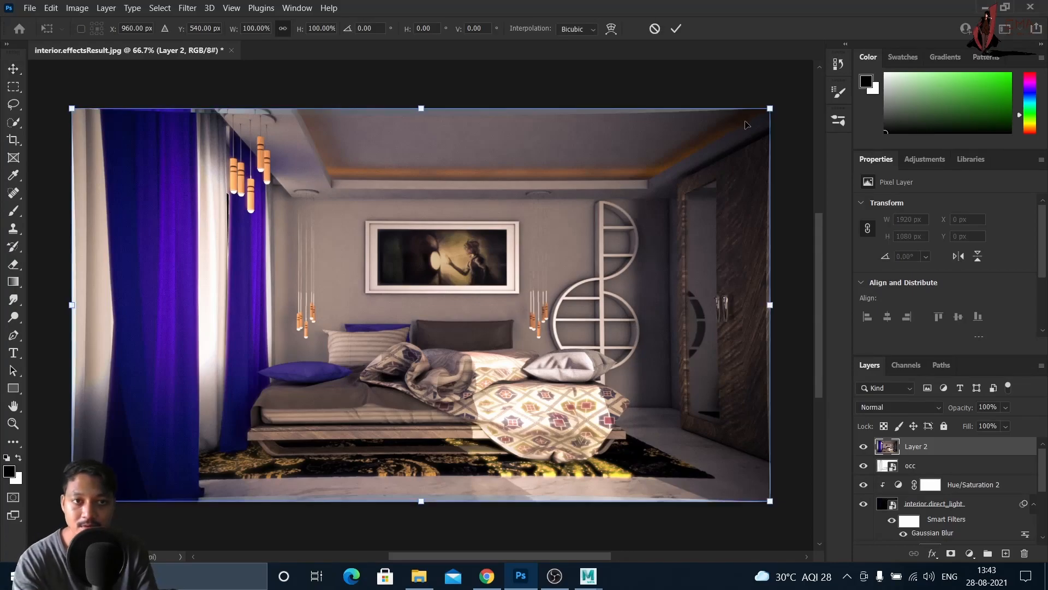
drag(770, 107, 781, 101)
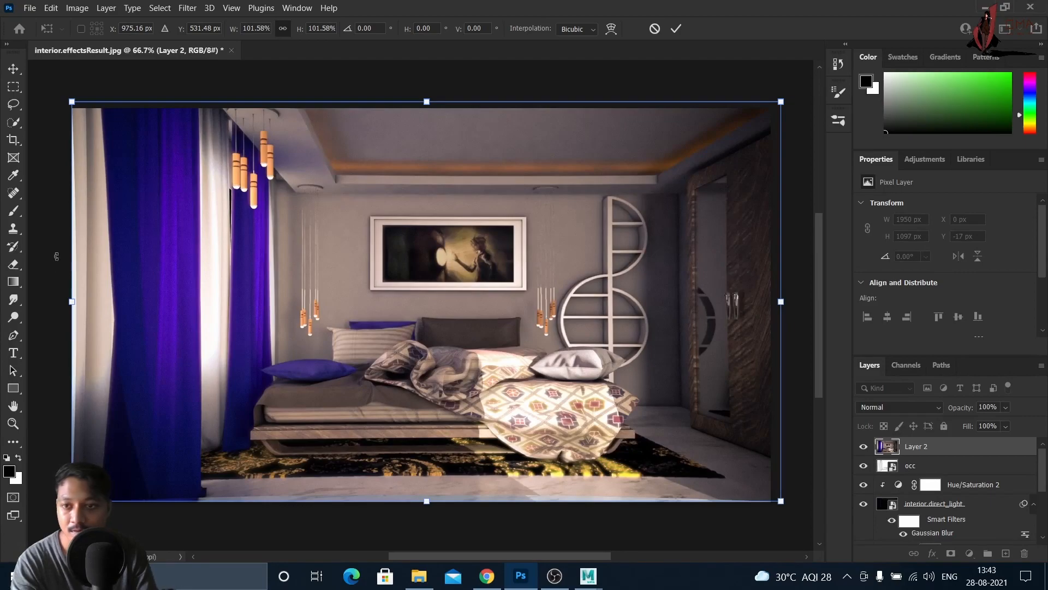
drag(71, 302, 64, 304)
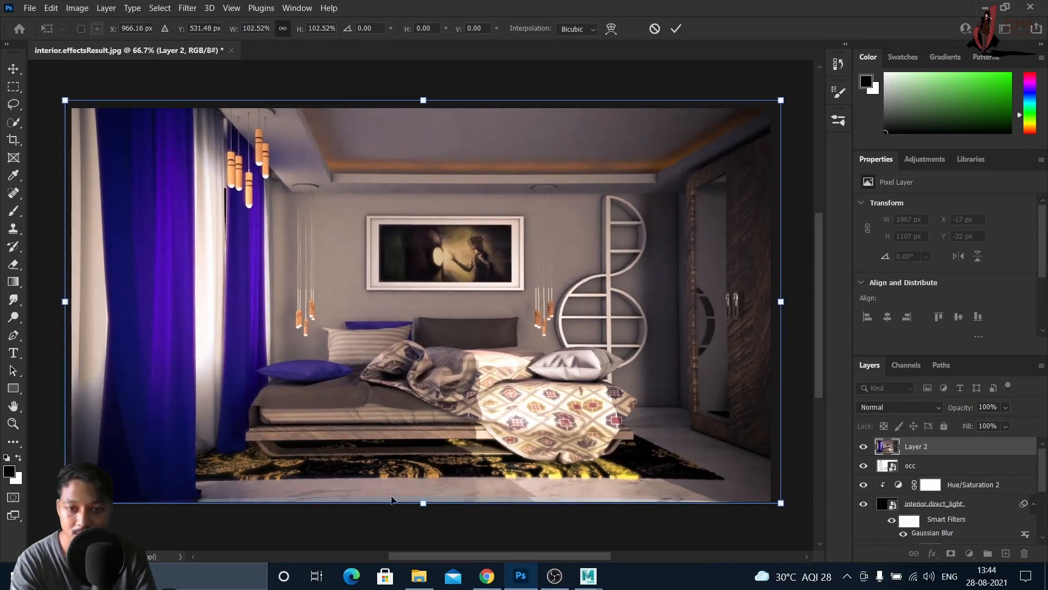
drag(423, 505, 420, 509)
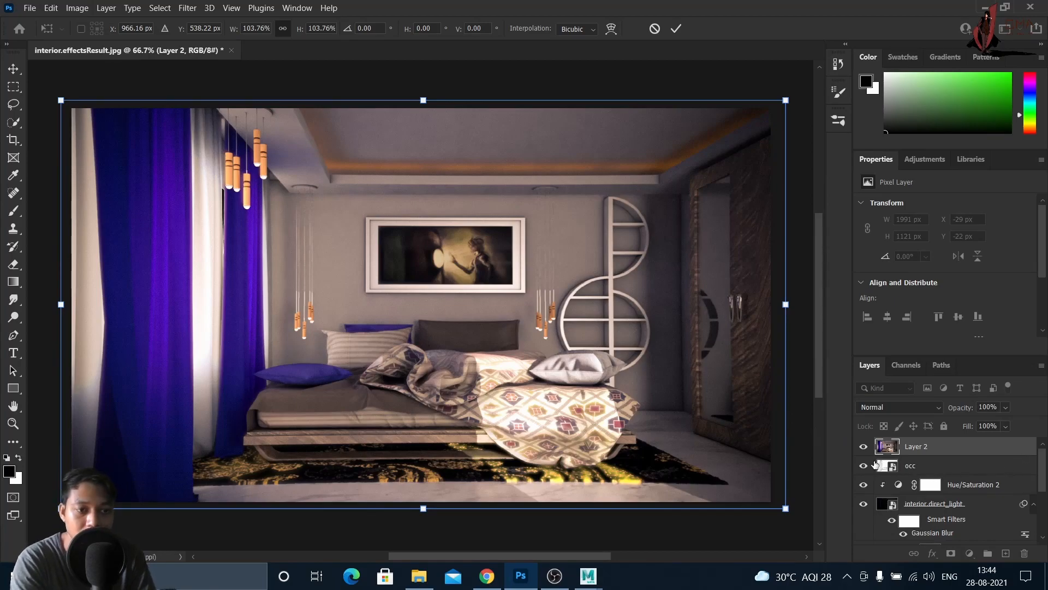
- Hide Layer 2 and toggle the occ layer's visibility to examine the ungraded composite
click(864, 447)
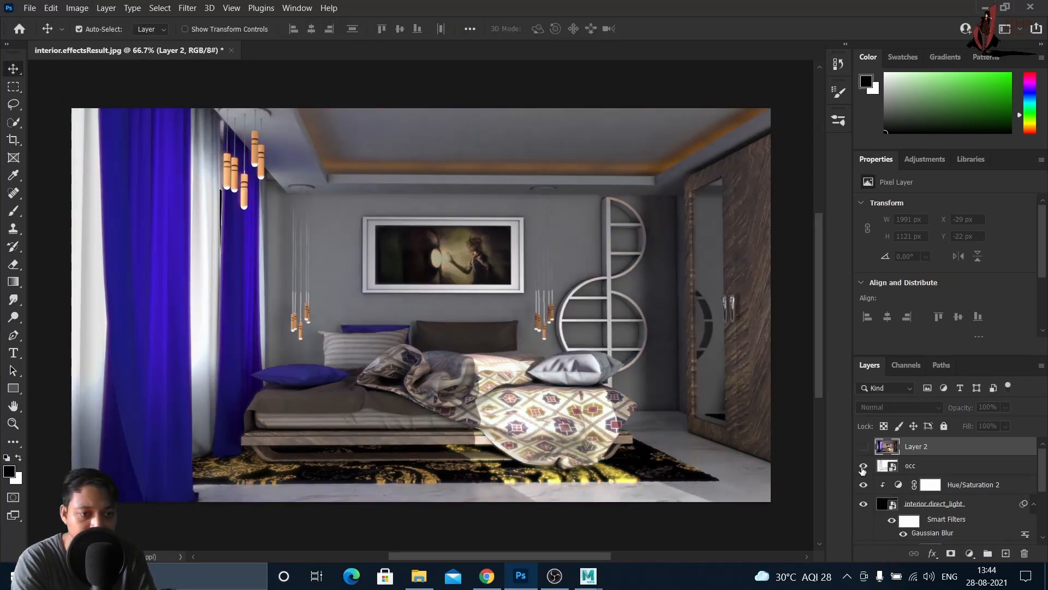
drag(1045, 473, 1010, 483)
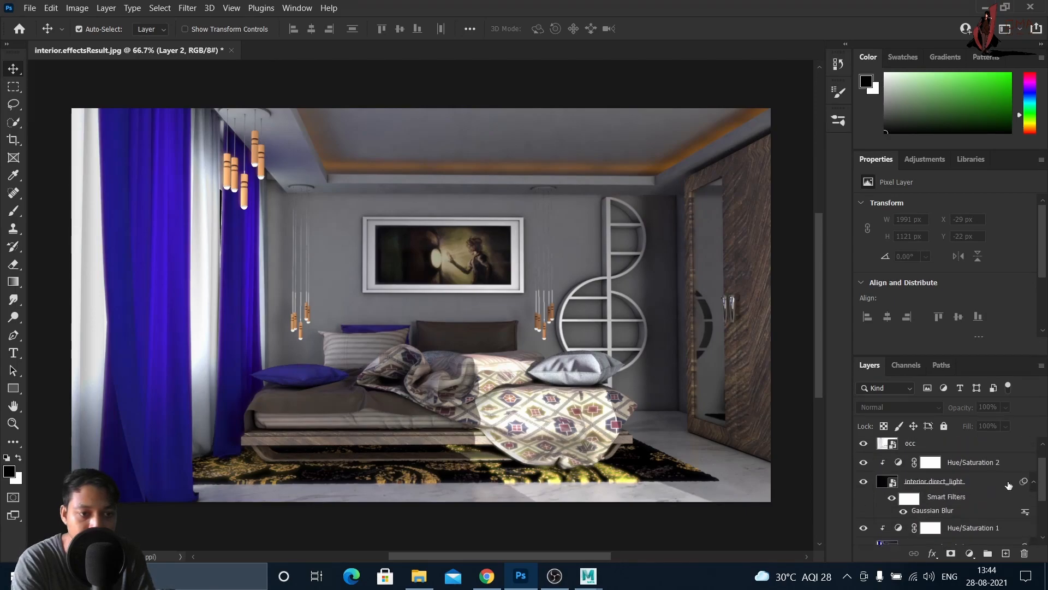
click(864, 443)
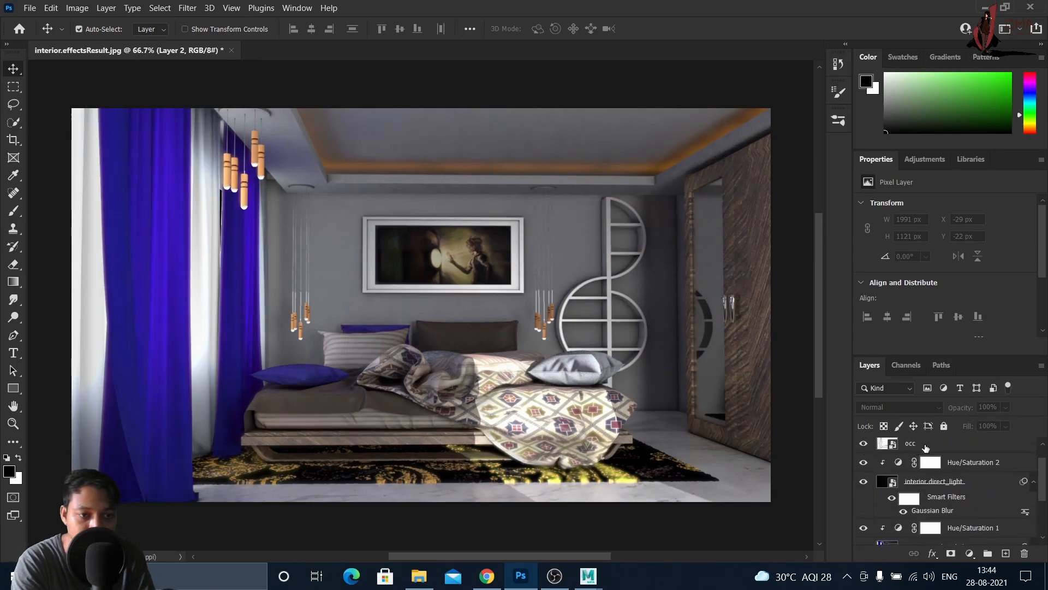
drag(1042, 472, 1043, 452)
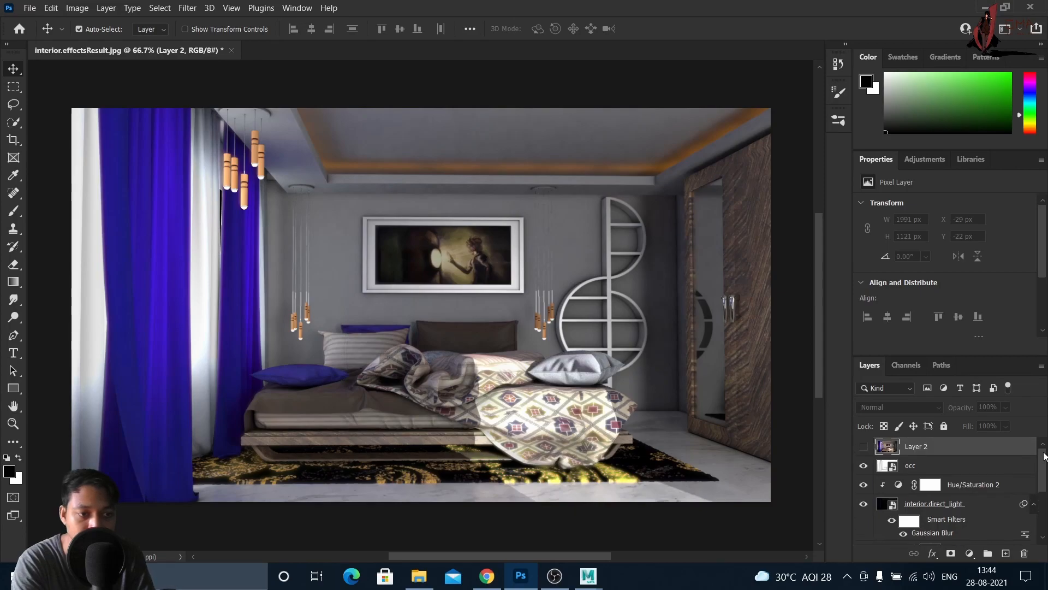
- Preview the occlusion pass's contribution by lowering the occ layer's opacity to 0% and restoring it to 100%
click(936, 466)
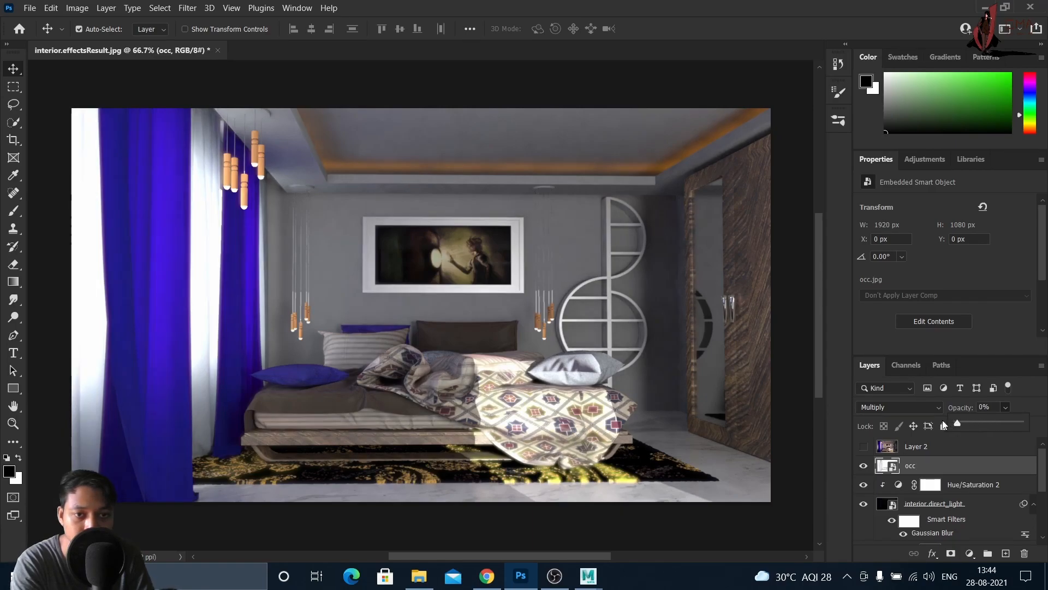
drag(984, 423, 1022, 418)
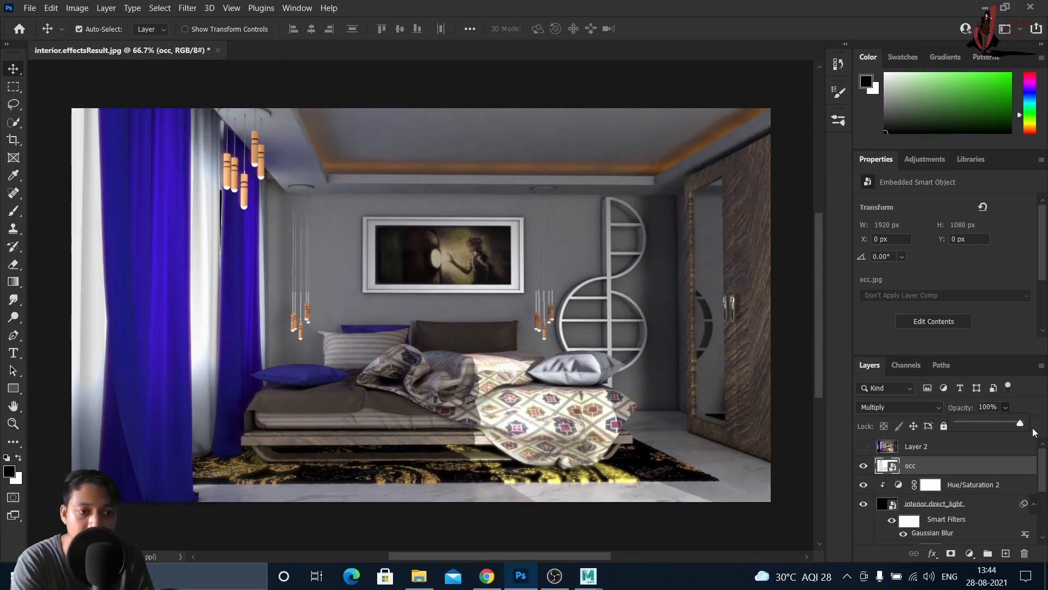
click(1041, 463)
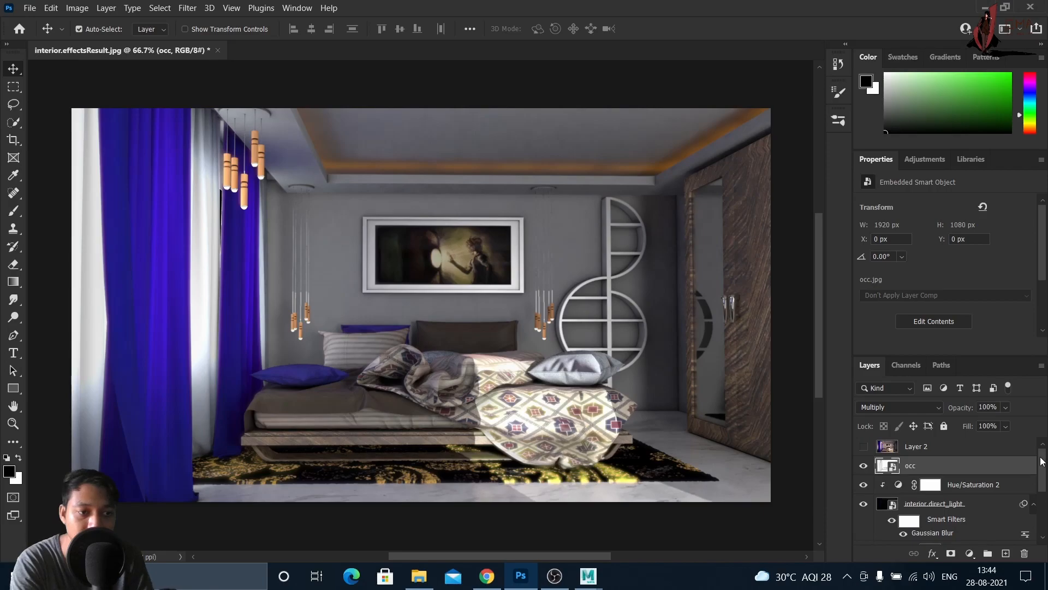
mouse_move(1041, 468)
mouse_down()
mouse_move(1041, 486)
mouse_move(1040, 459)
mouse_up()
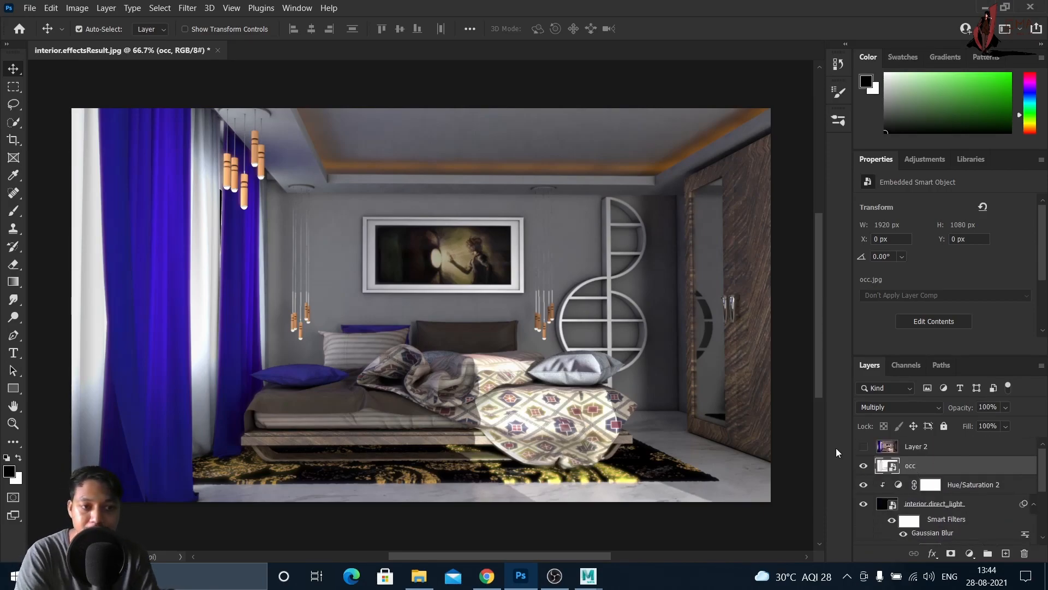
- Show the graded Layer 2 again and review the document's channels before returning to the layer list
click(863, 446)
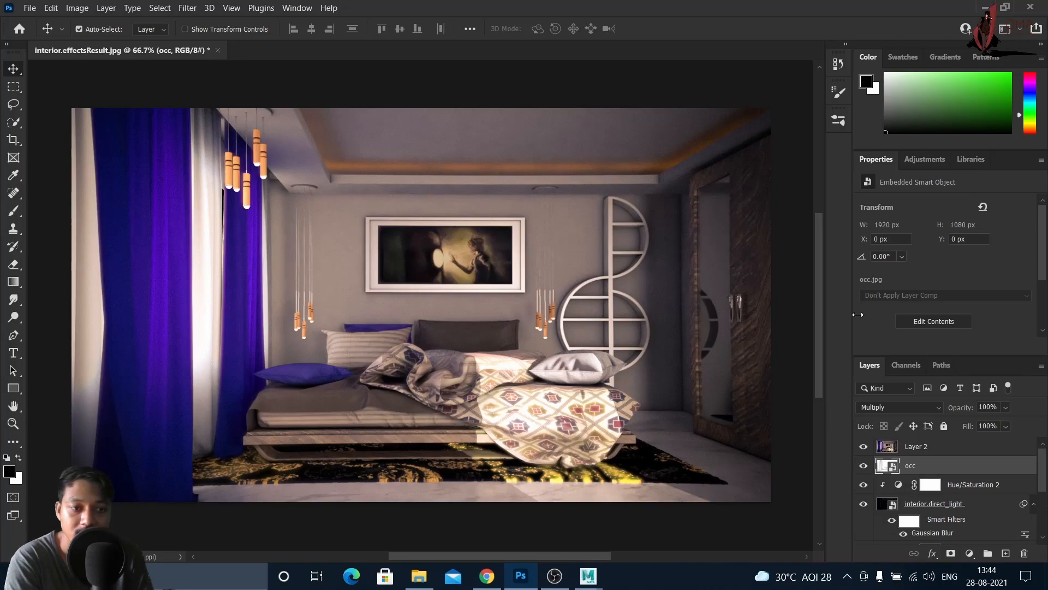
click(905, 365)
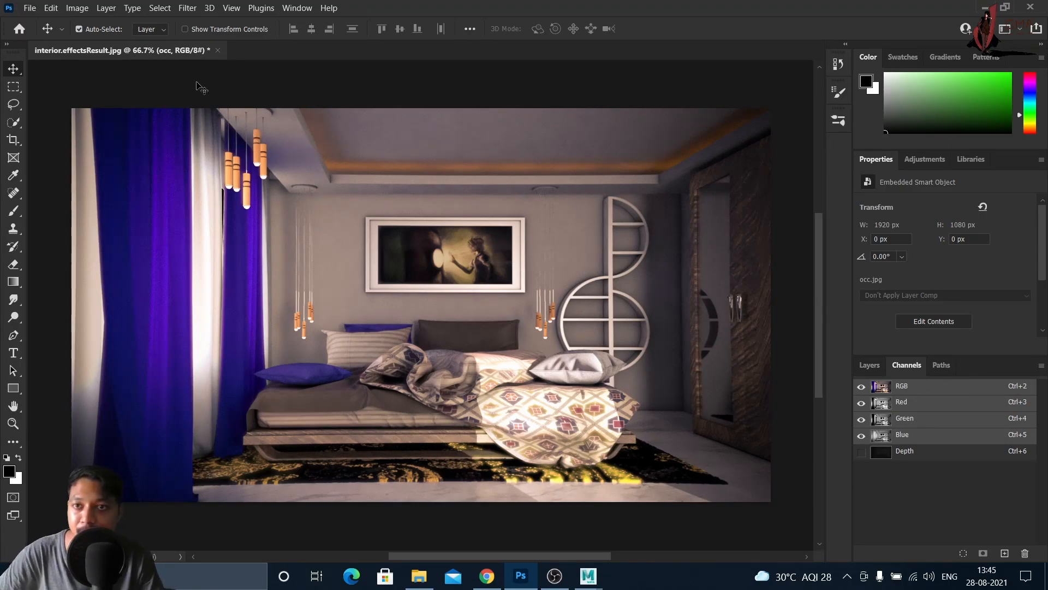
click(870, 366)
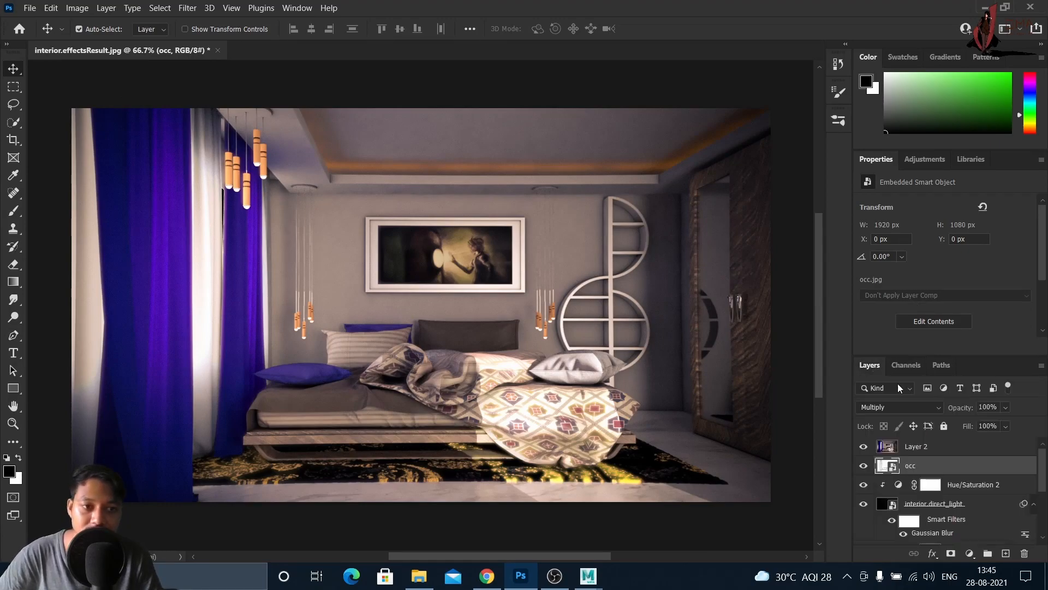